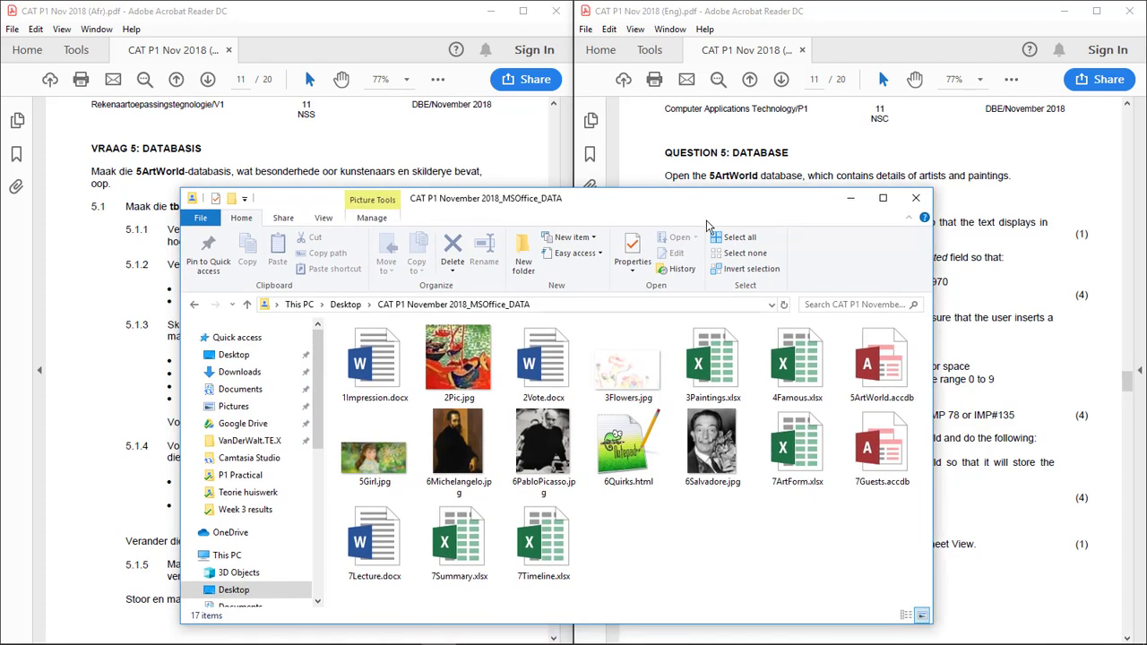
- Open the 5ArtWorld.accdb database with its content enabled, and bring the exam papers back into view
click(881, 383)
double_click(881, 384)
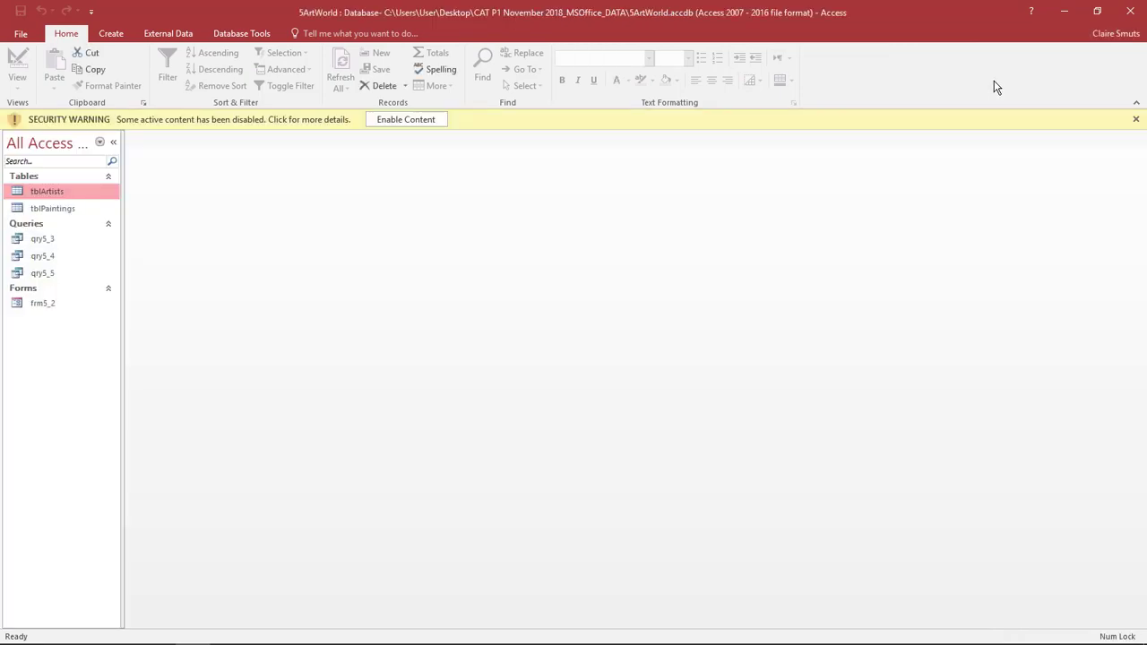
click(405, 119)
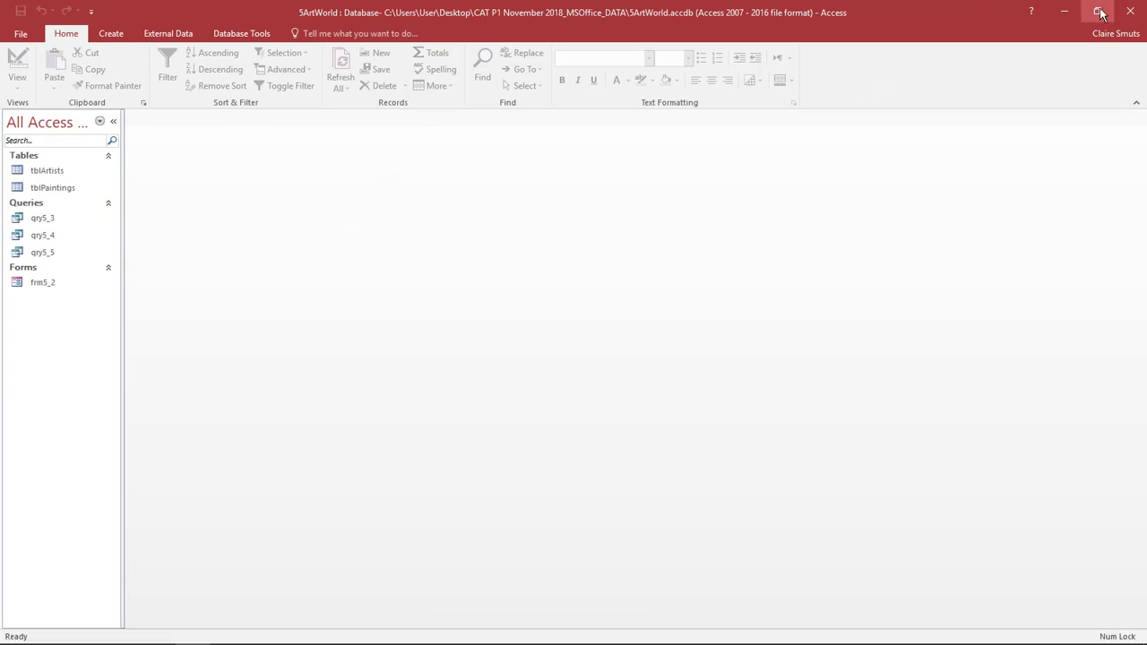
click(1063, 11)
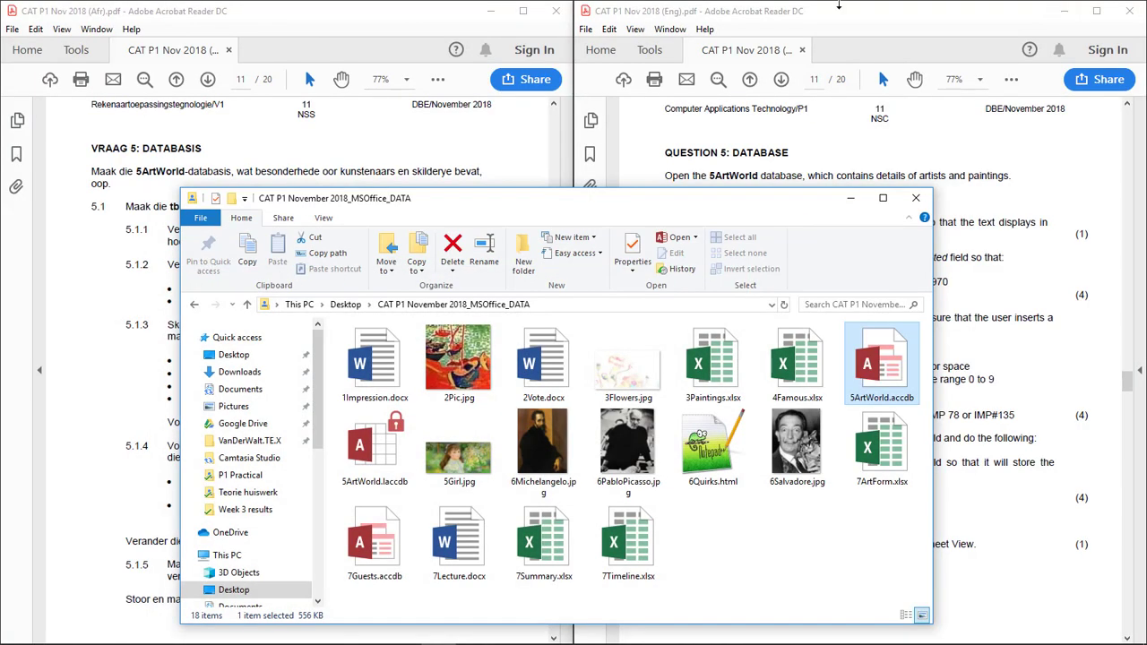
click(850, 198)
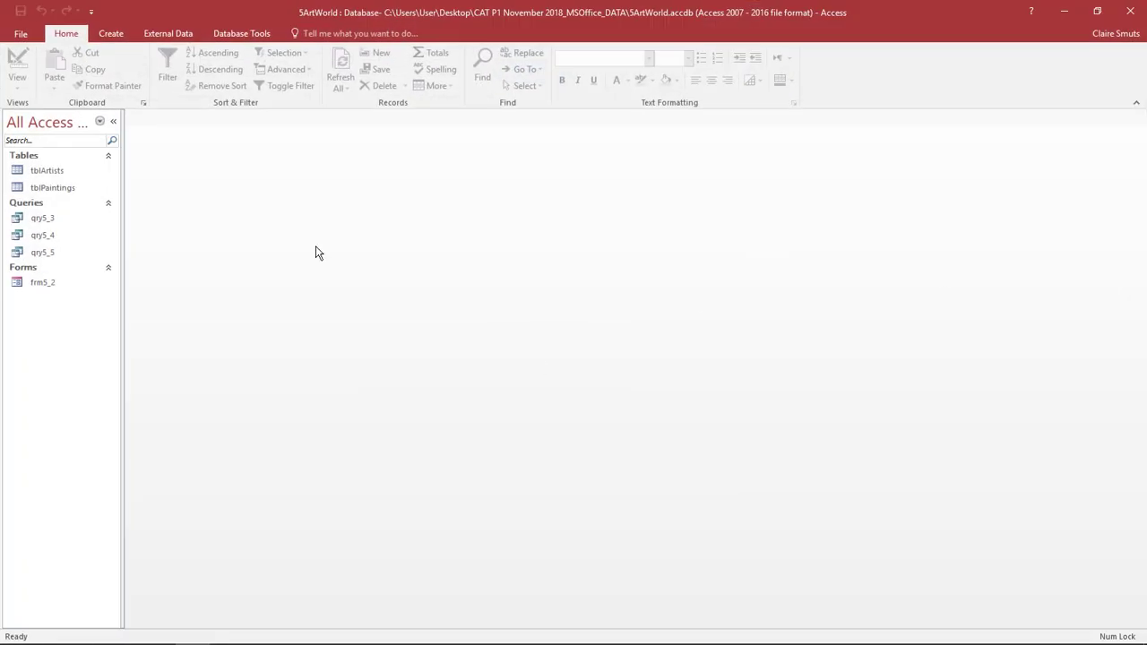
- Open the tblPaintings table in Design View and check question 5.1.1 in the Afrikaans exam paper
right_click(47, 187)
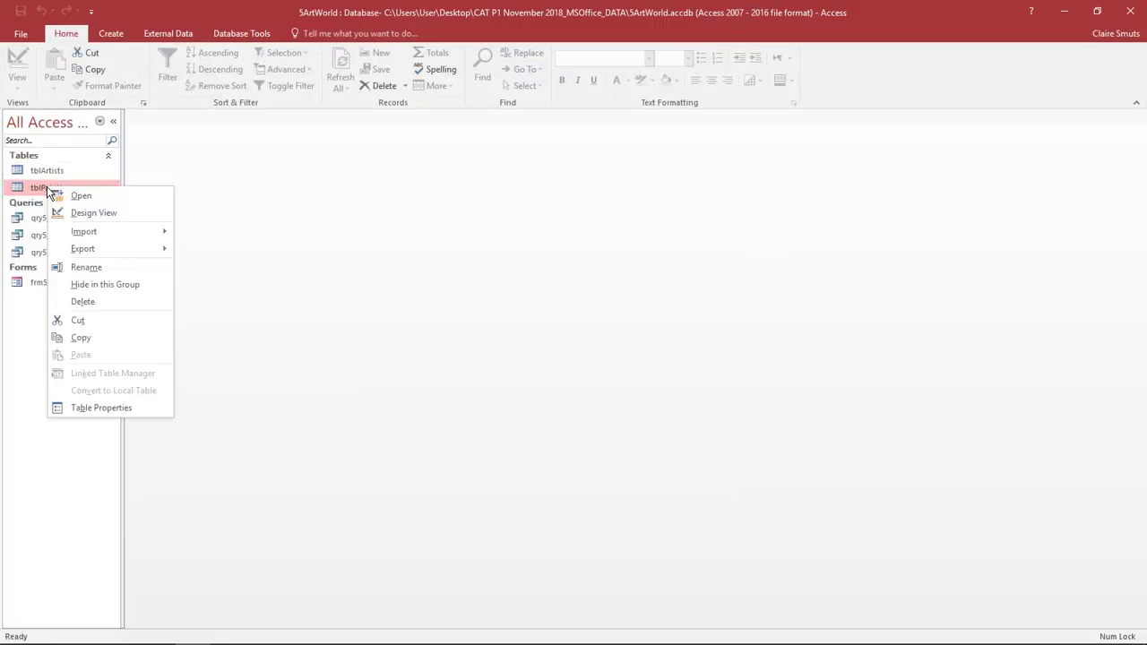
click(88, 213)
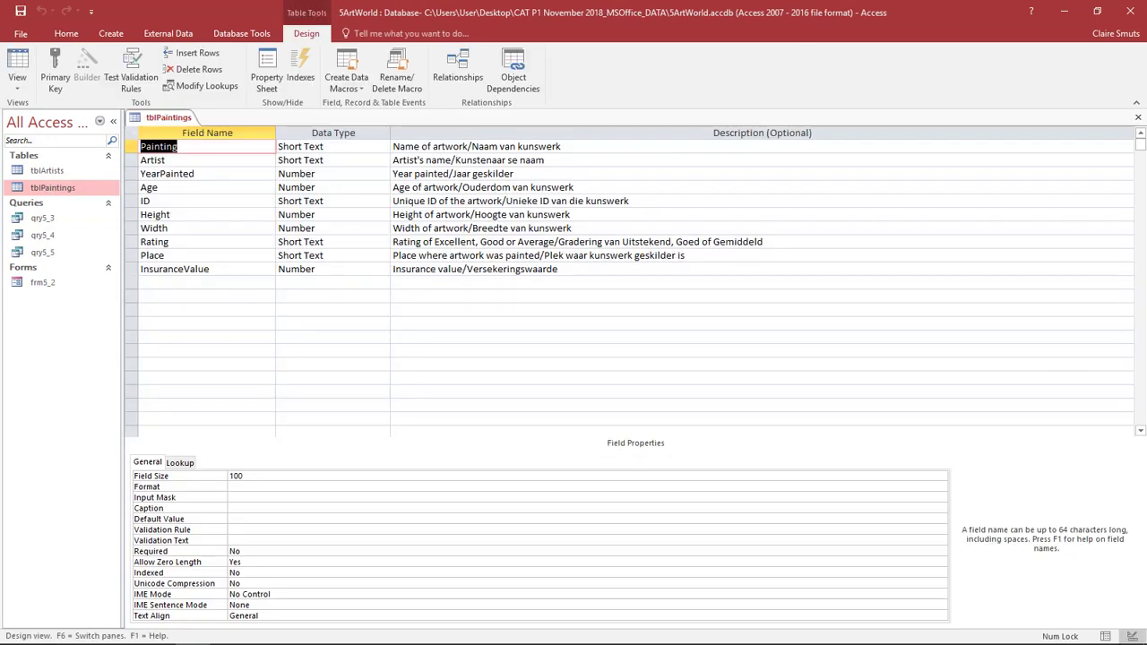
click(1063, 11)
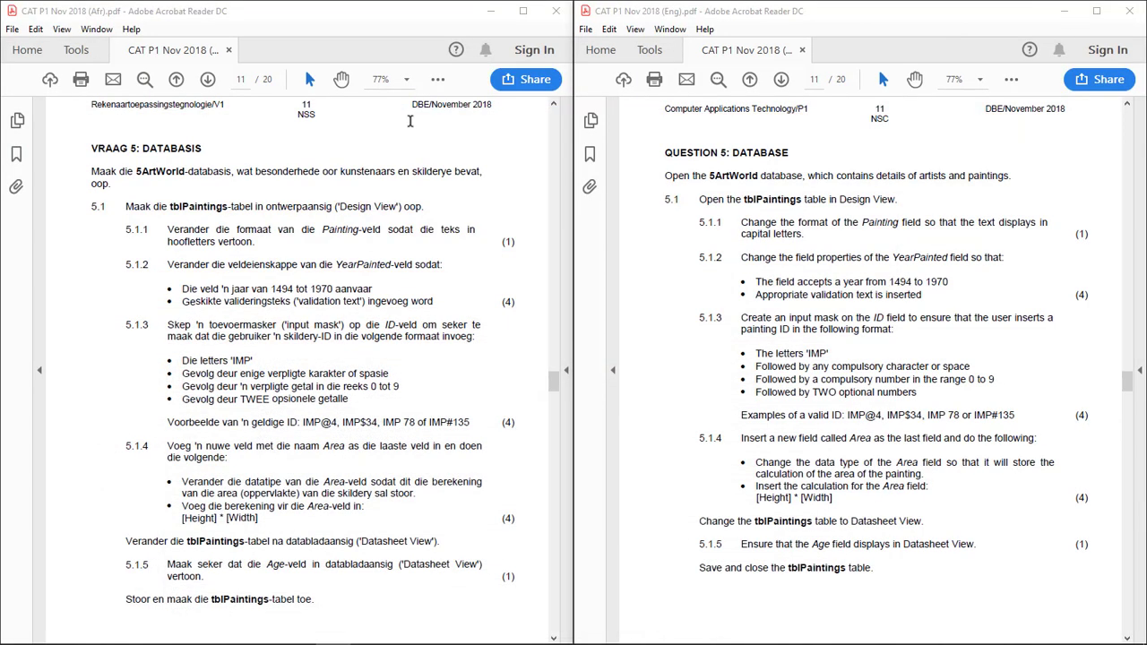
drag(123, 229, 154, 231)
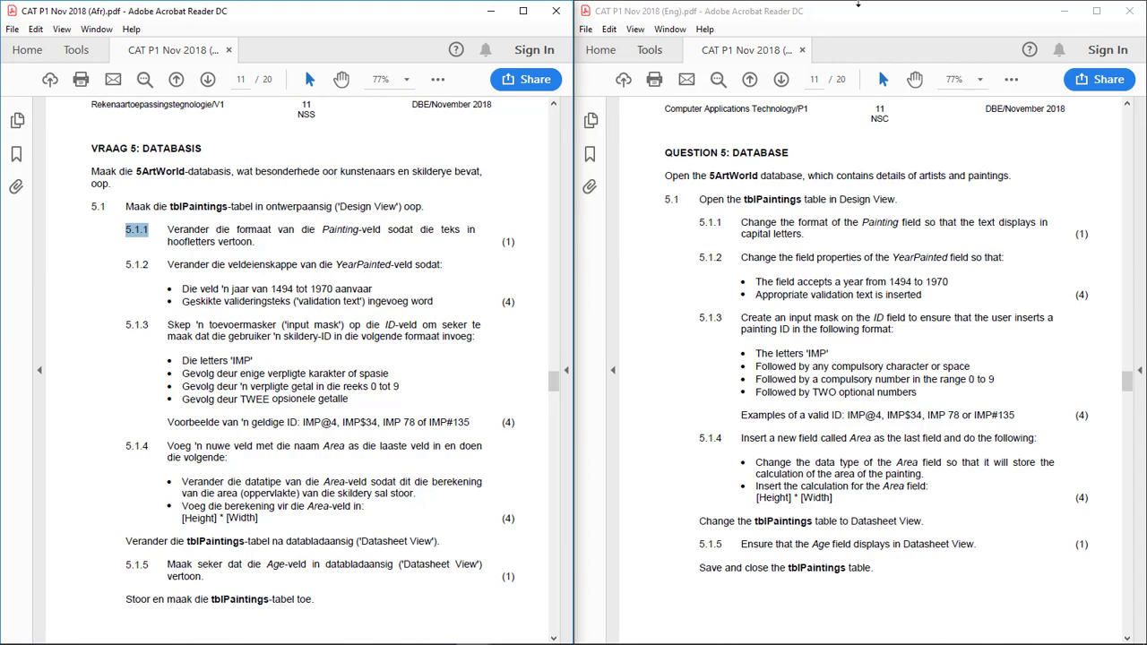
- Switch back to Access and set the Painting field's format to > for capital letters
mouse_move(359, 634)
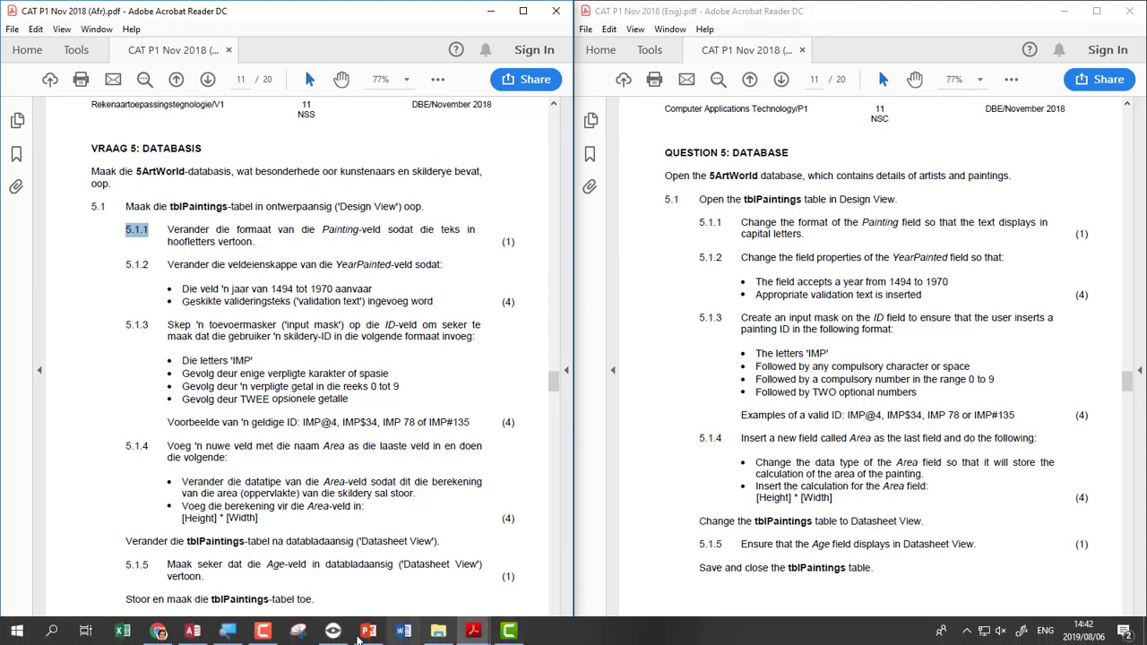
click(192, 631)
click(206, 146)
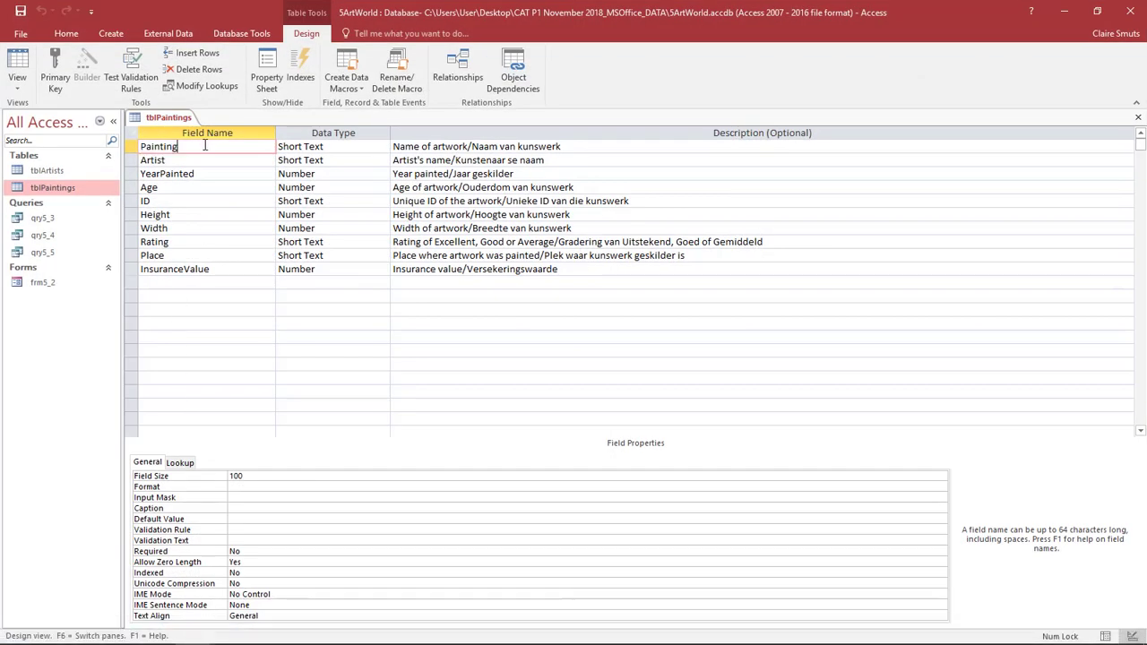
click(238, 487)
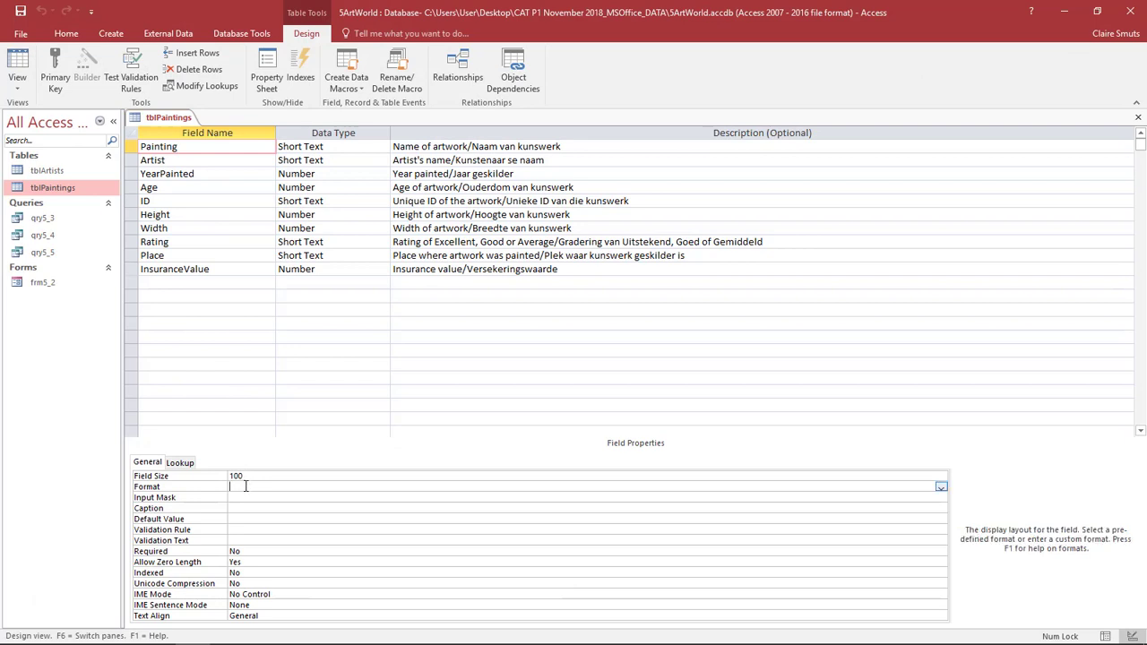
text(>)
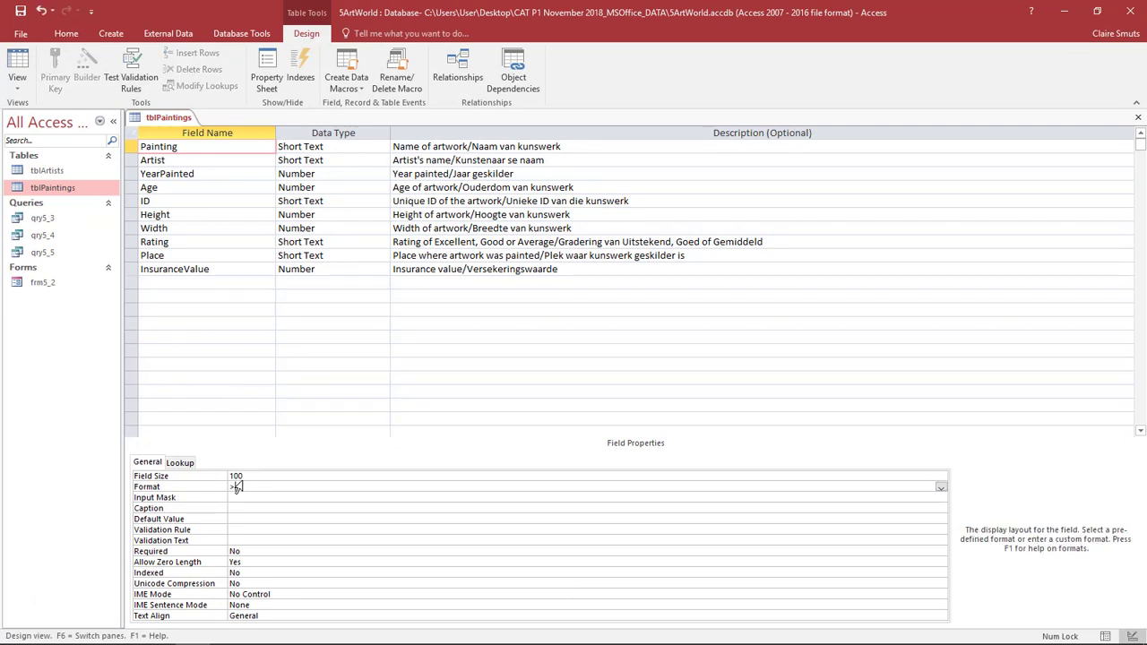
click(240, 498)
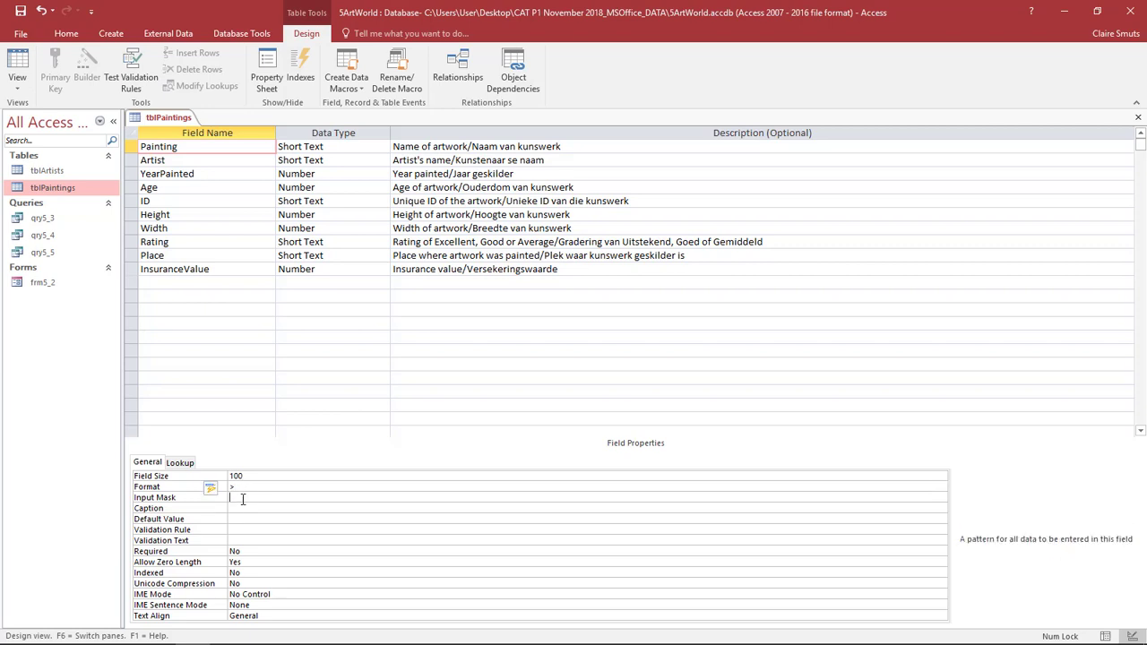
click(239, 488)
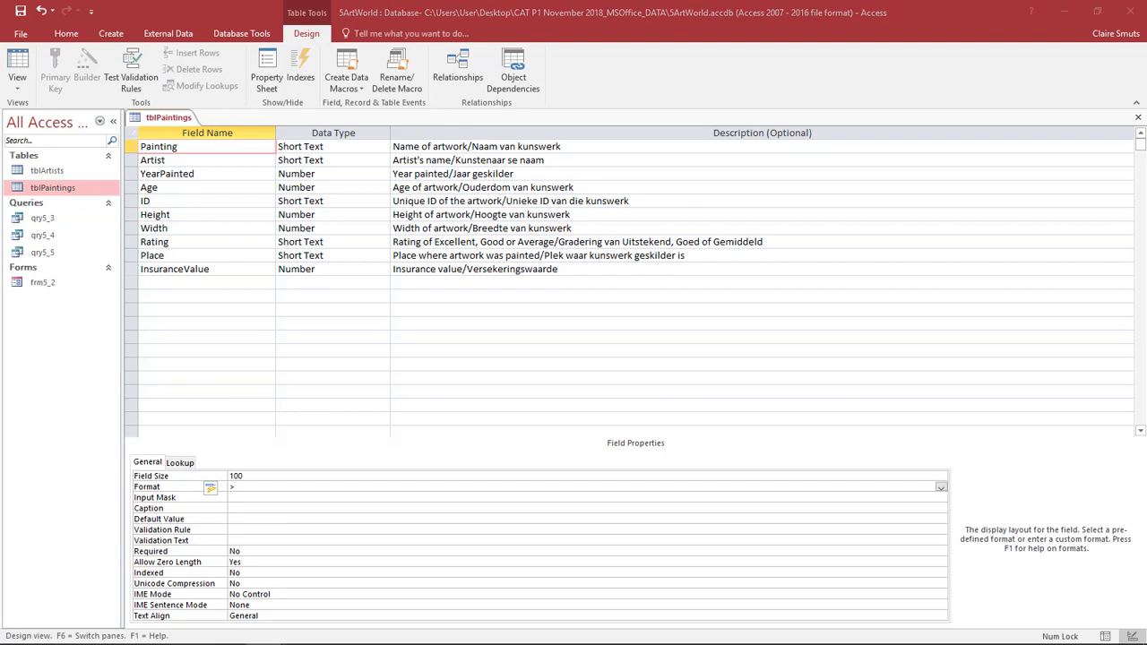
- Read question 5.1.2 in the exam paper for the year range required in the YearPainted field
click(1066, 11)
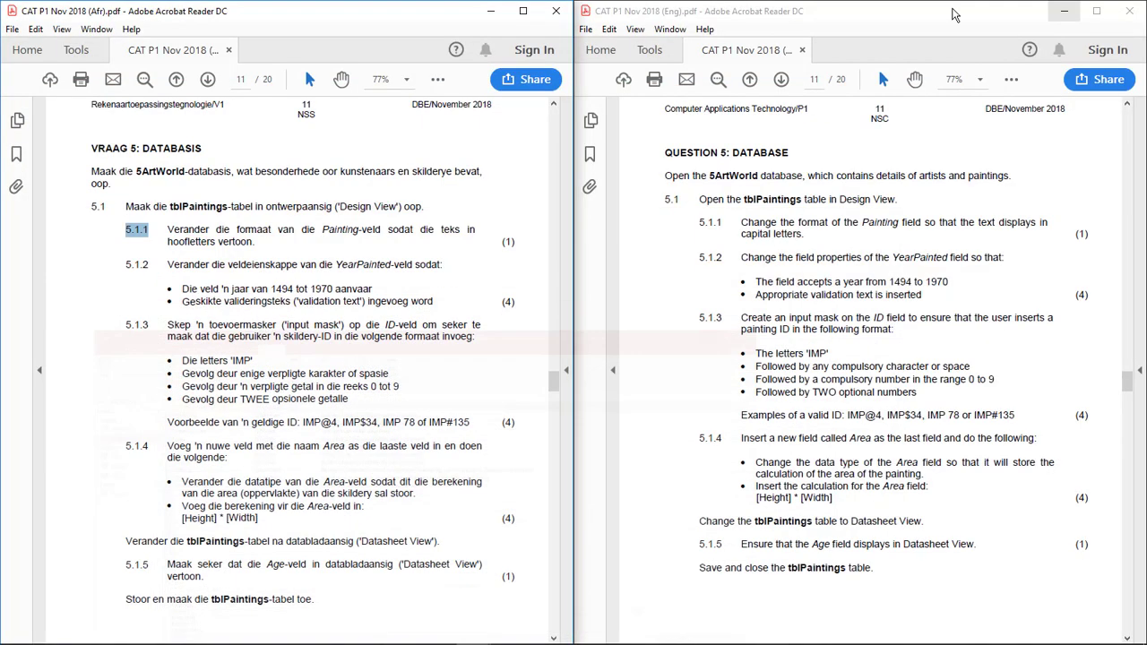
drag(129, 264, 152, 268)
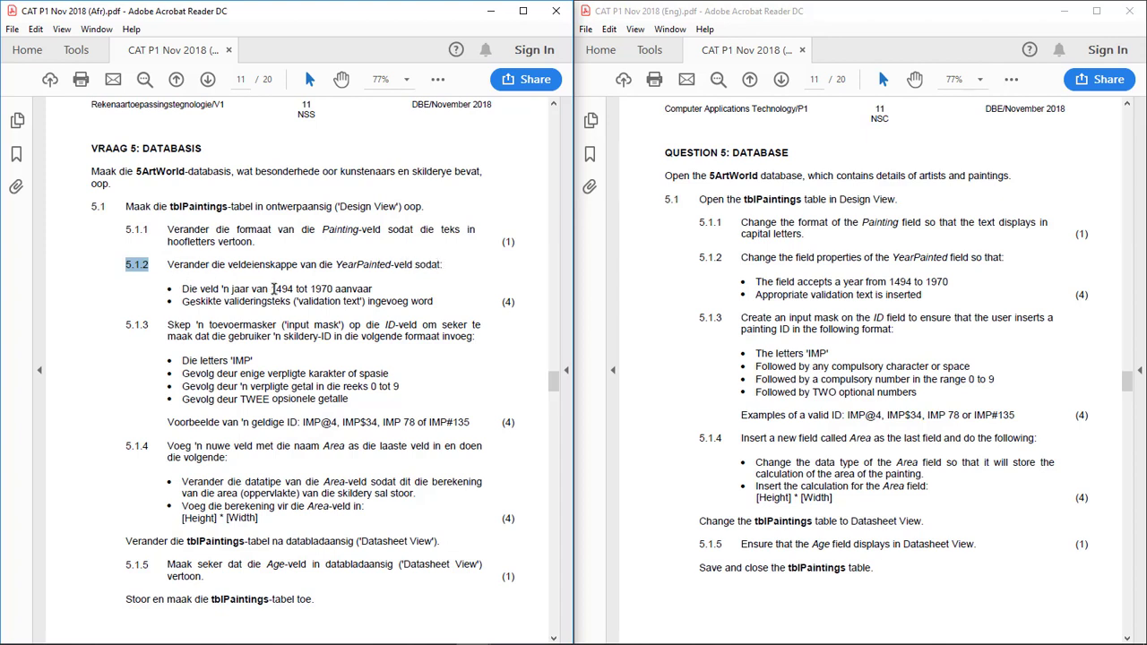
drag(273, 289, 333, 288)
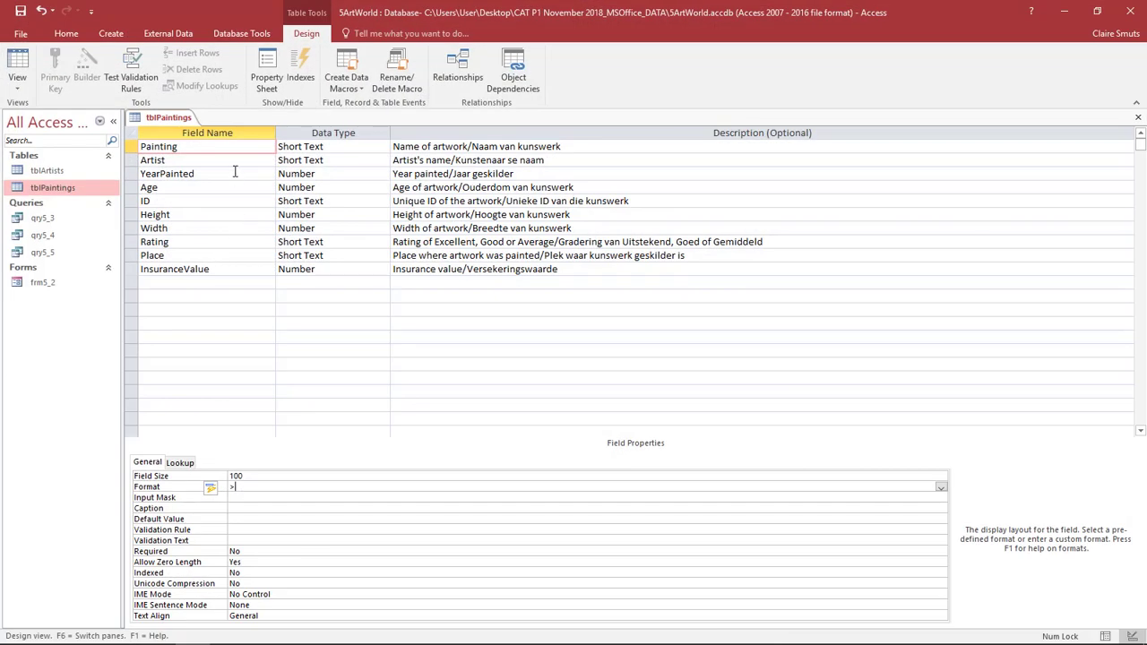
- Save tblPaintings to examine its YearPainted column in Datasheet View, and return to Design View
click(235, 173)
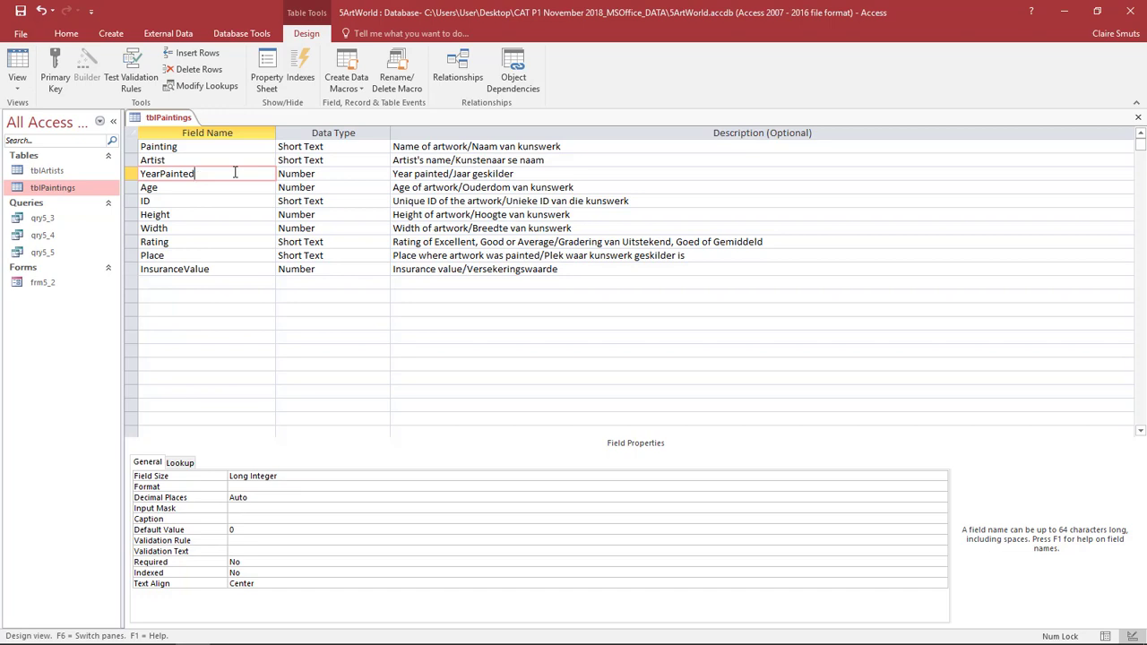
click(17, 79)
click(31, 108)
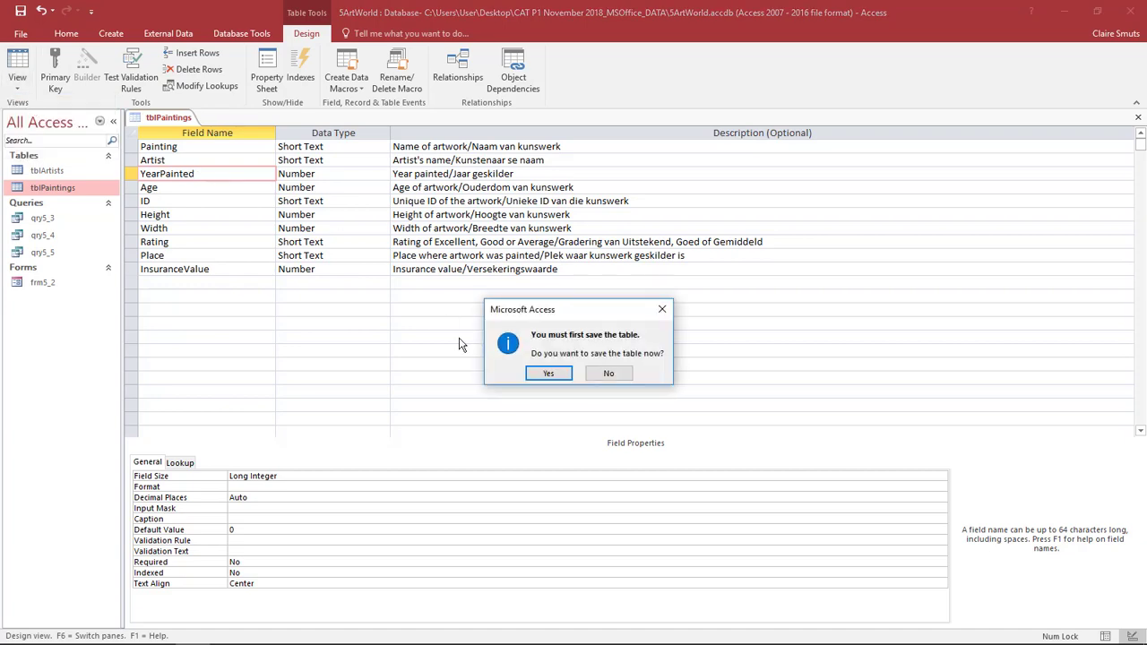
click(562, 375)
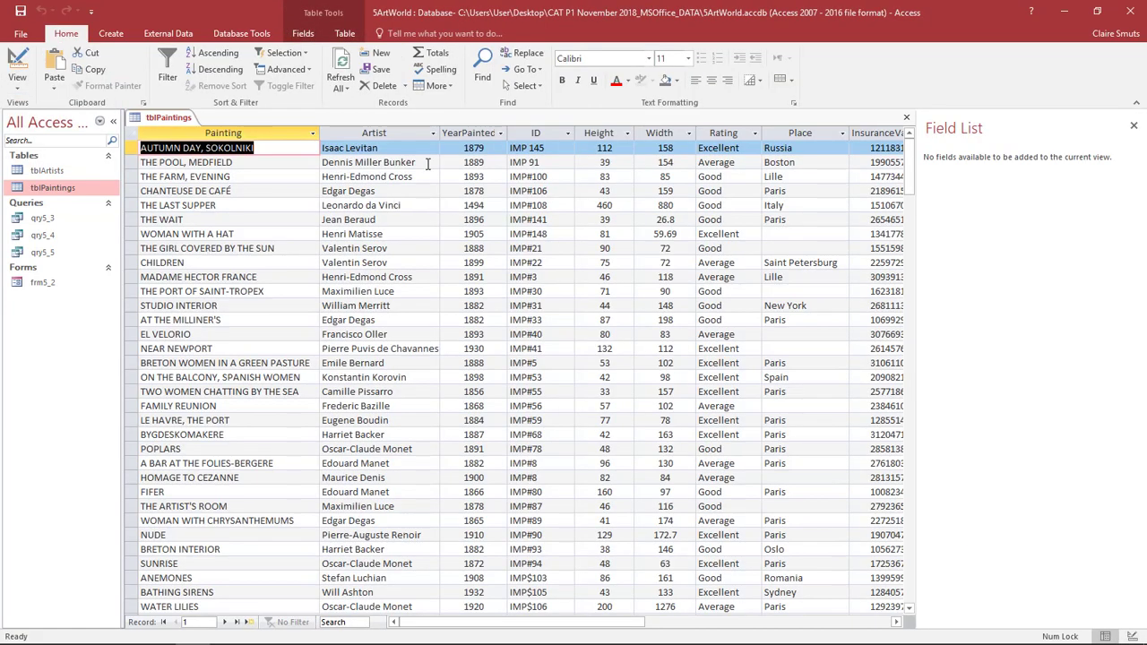
click(463, 133)
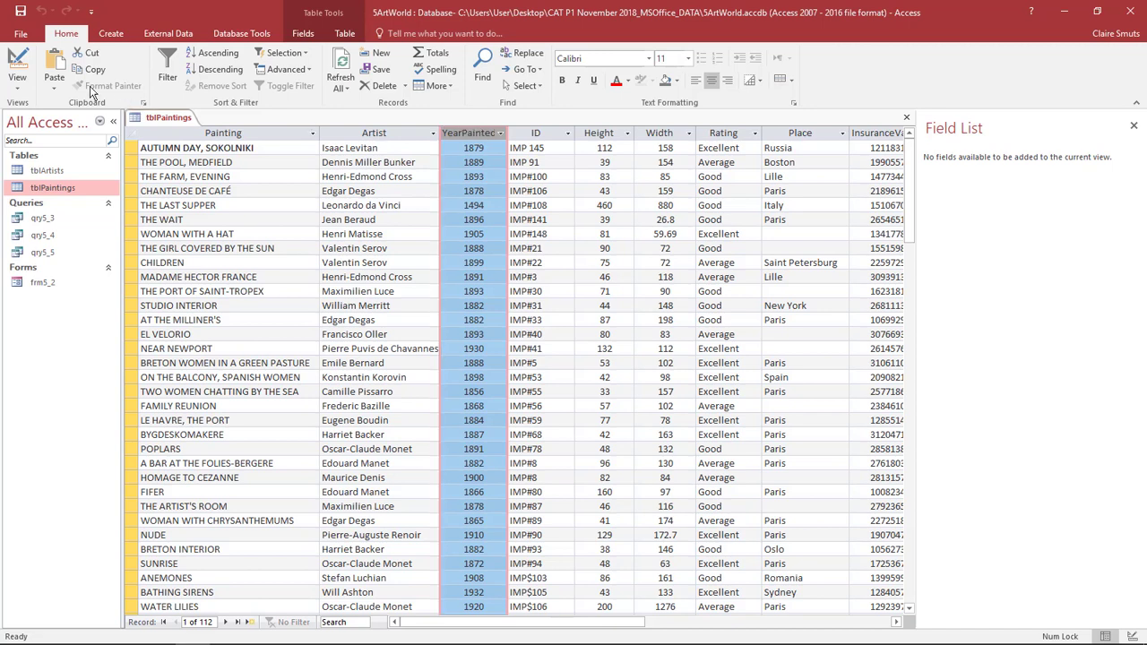
click(17, 81)
click(44, 141)
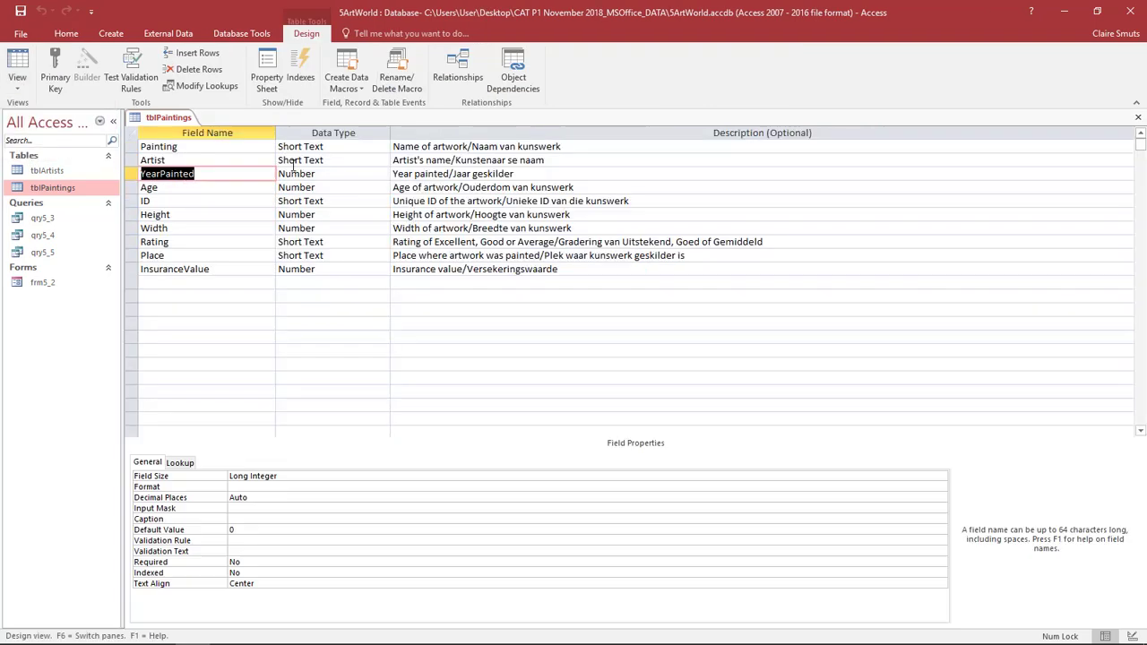
- Set the YearPainted field's validation rule to Between 1494 And 1970
click(251, 540)
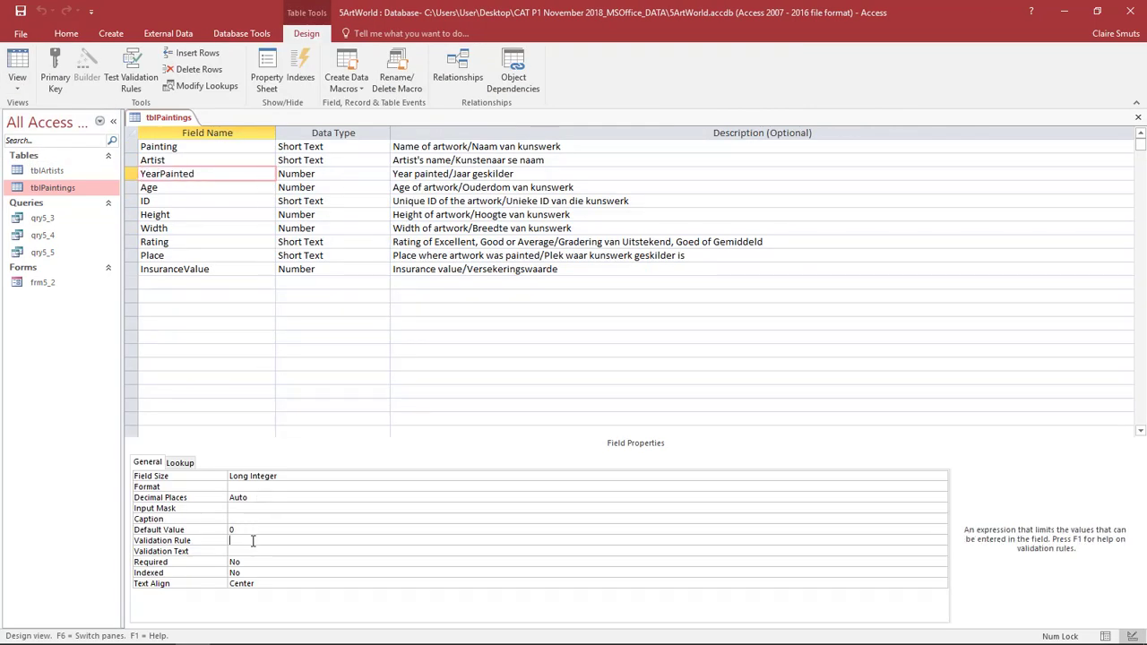
text(B)
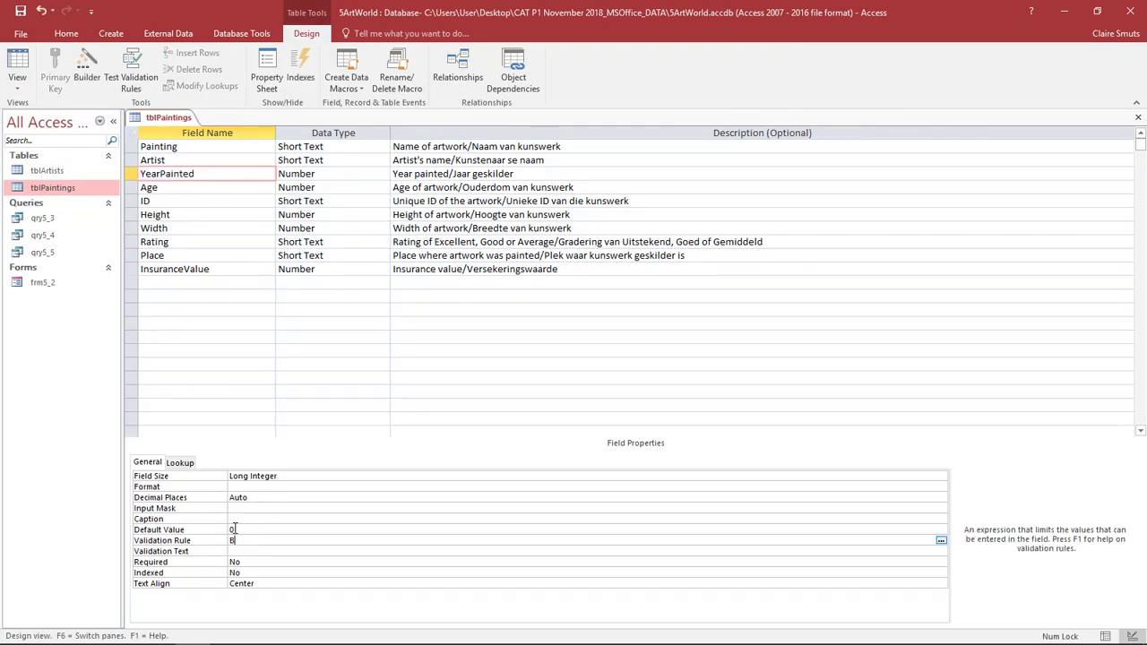
text(etween 1494 and 1970)
key(Return)
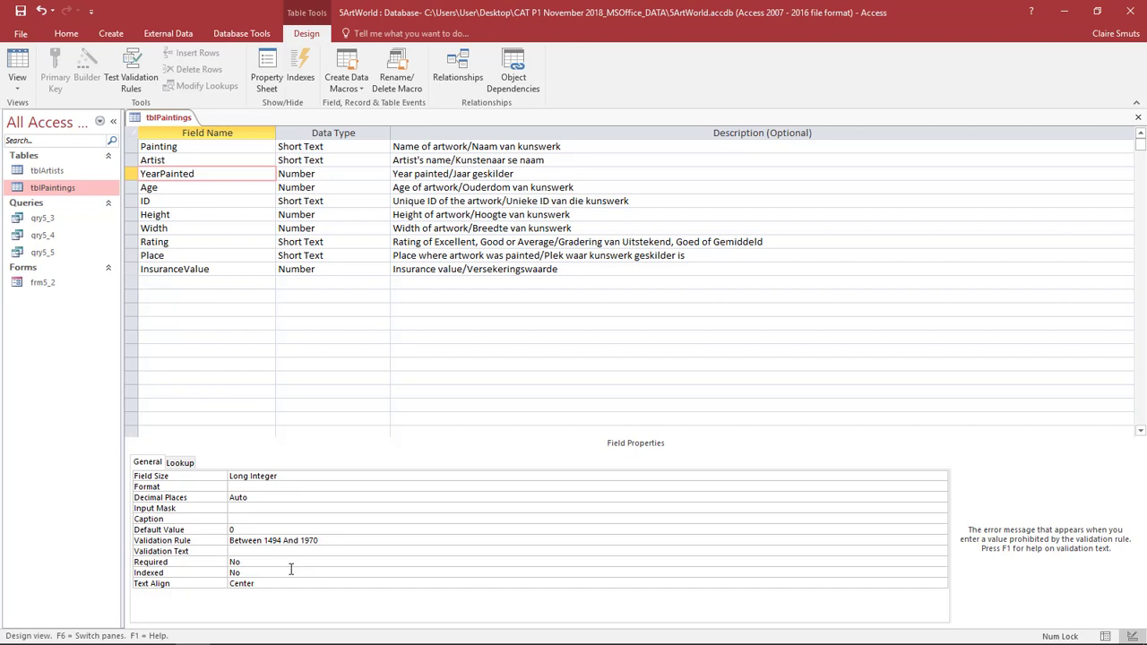
- Set the YearPainted field's validation rule to >=1494 And <=1970
click(340, 540)
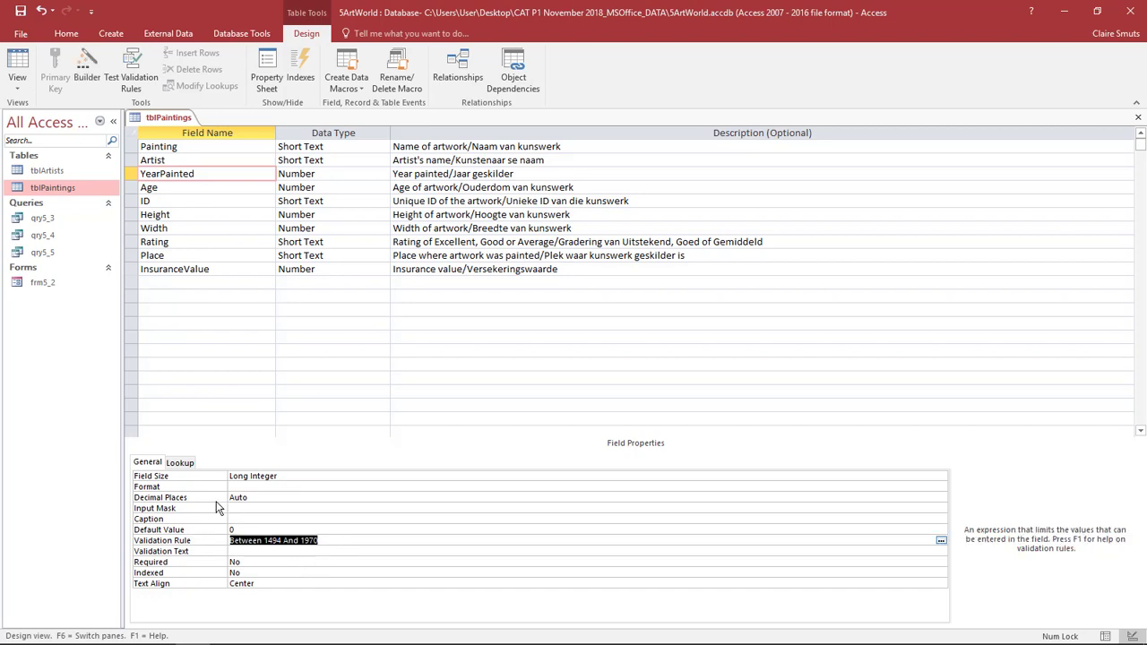
text(>=149)
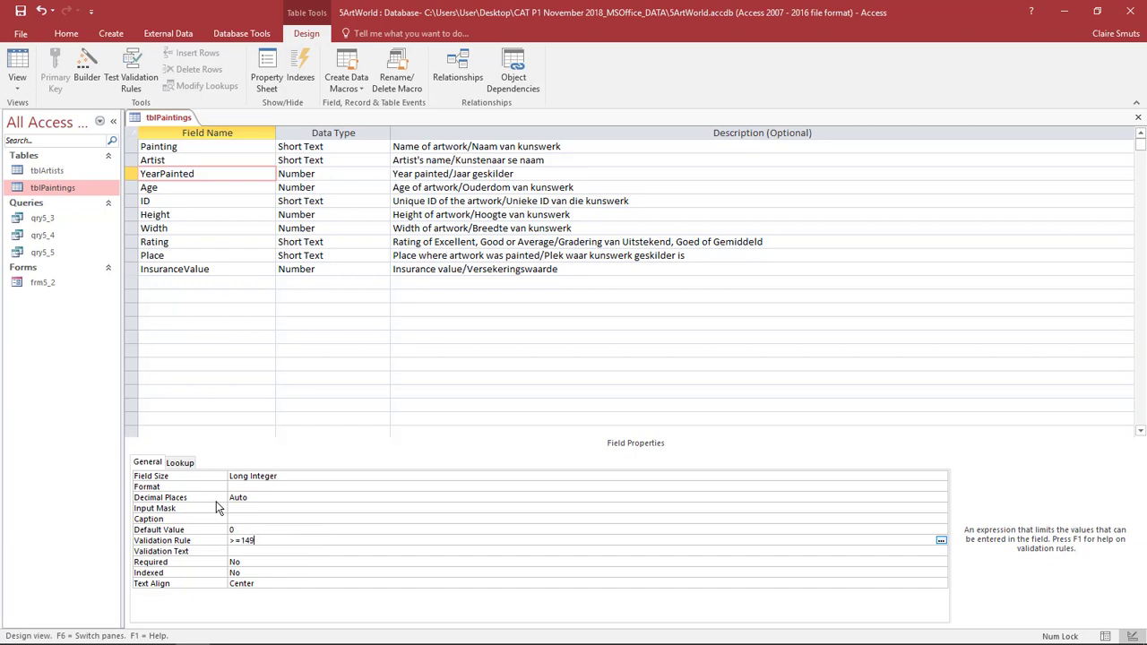
text(4 and <=1970)
- Set the YearPainted field's validation text to "Must be from 1494 to 1970"
click(250, 553)
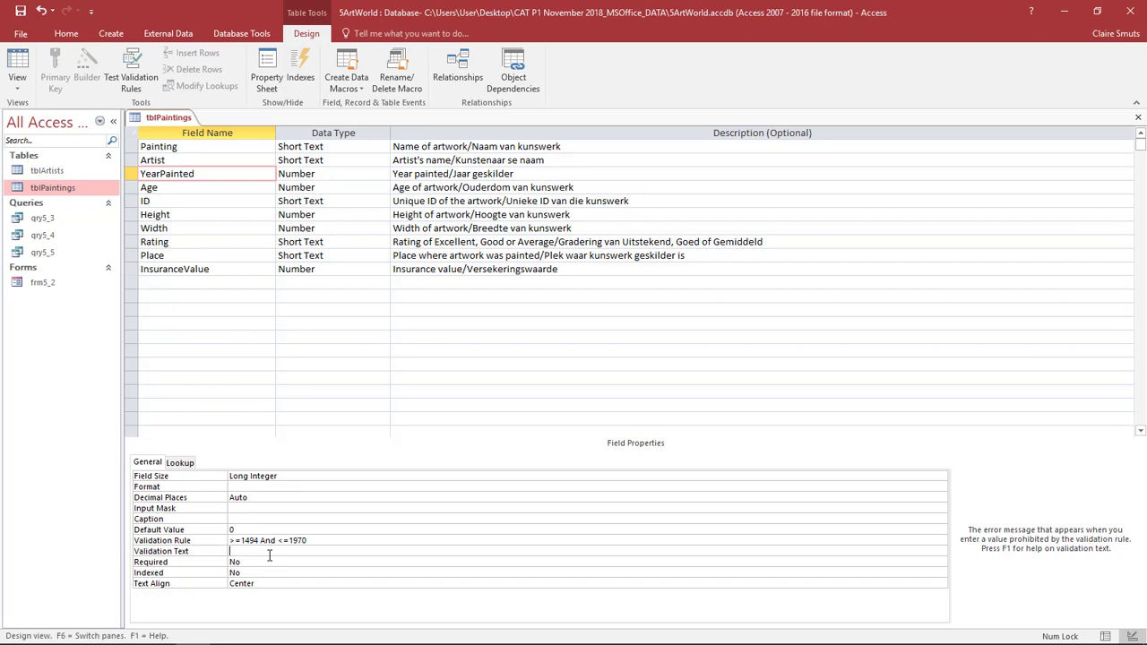
text(Must be from 1496 to 1970)
double_click(290, 551)
double_click(317, 549)
- Read question 5.1.3 in the exam paper for the input mask format required on the ID field
click(1075, 10)
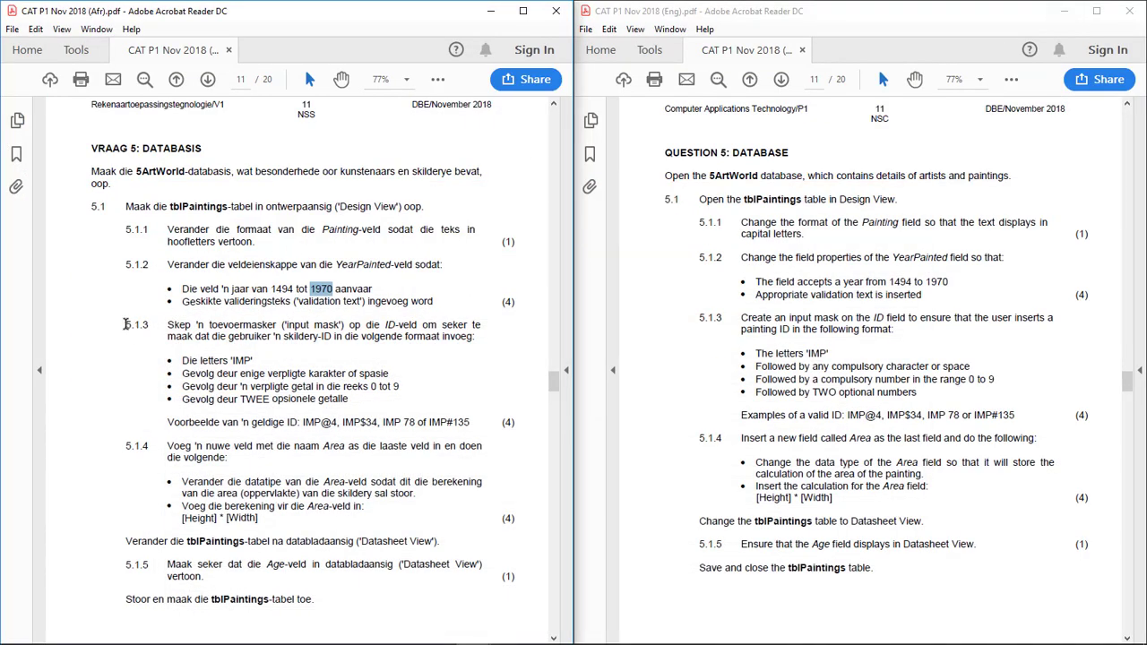
drag(126, 324, 154, 324)
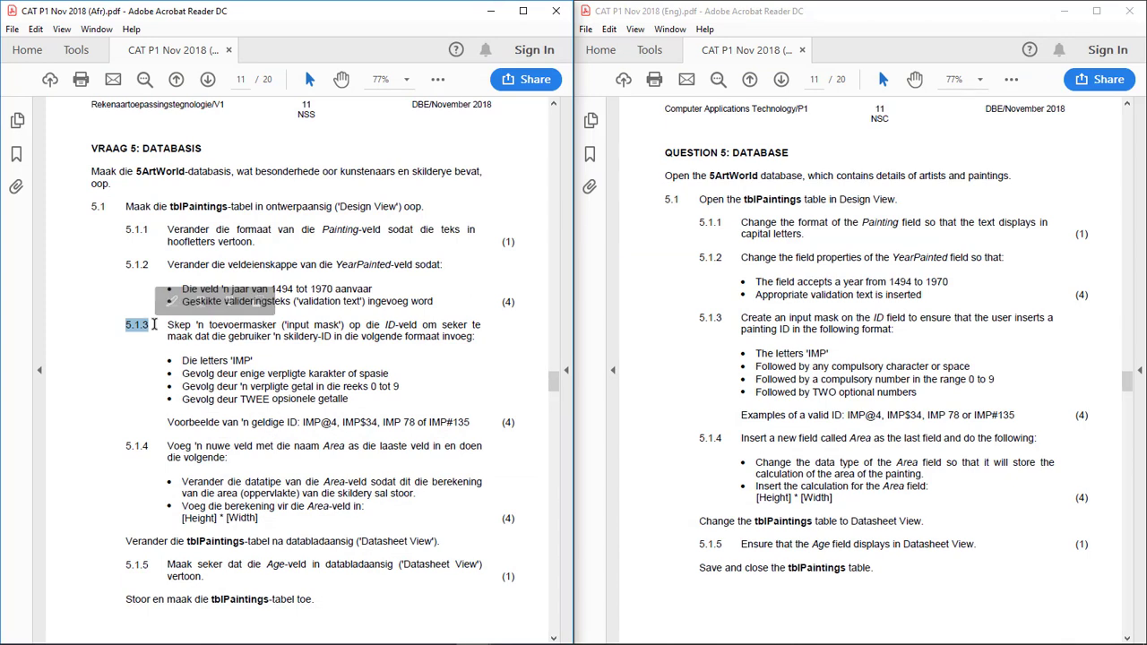
click(155, 325)
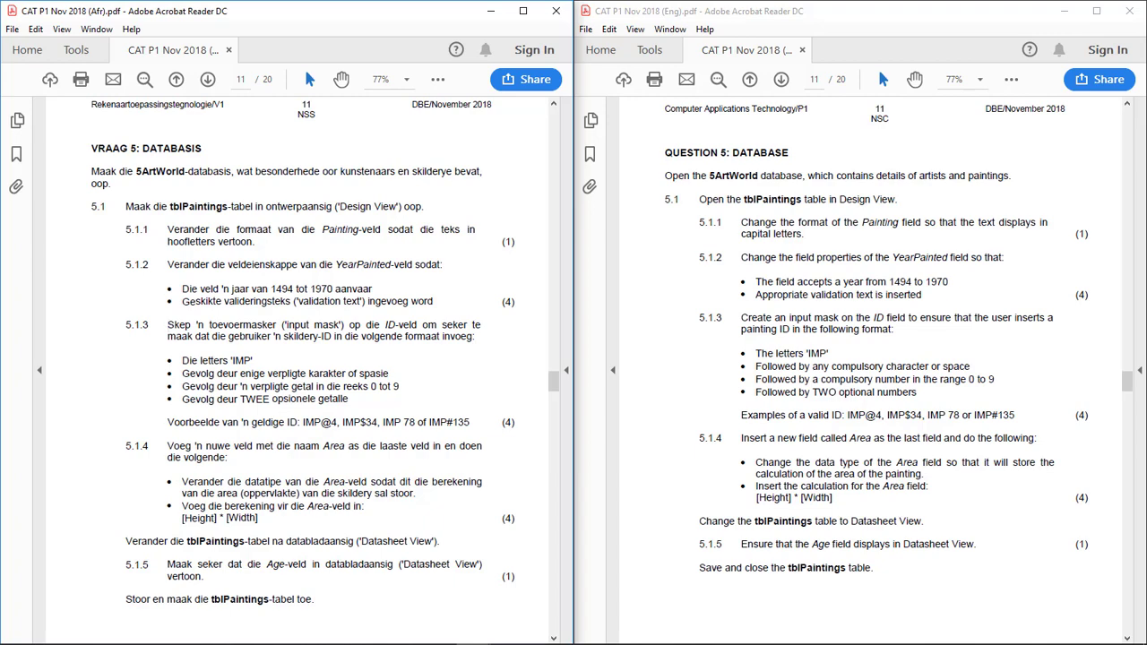
- Return to the Access table design and begin the ID field's input mask with the literal text "IMP" in quotation marks
key(alt+Tab)
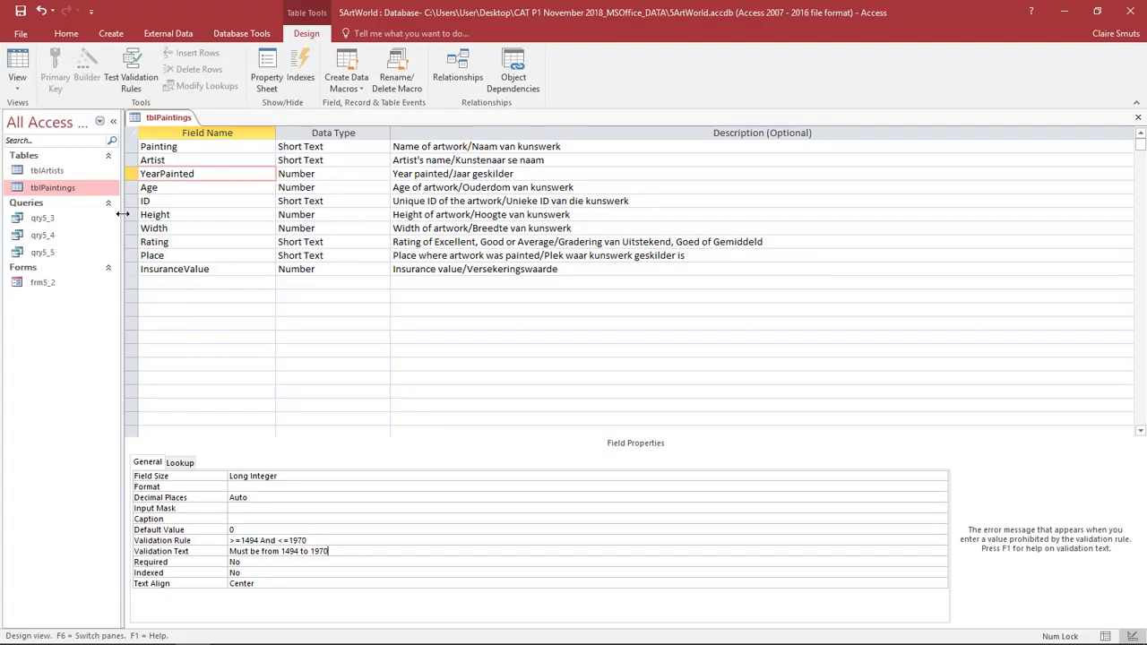
click(170, 200)
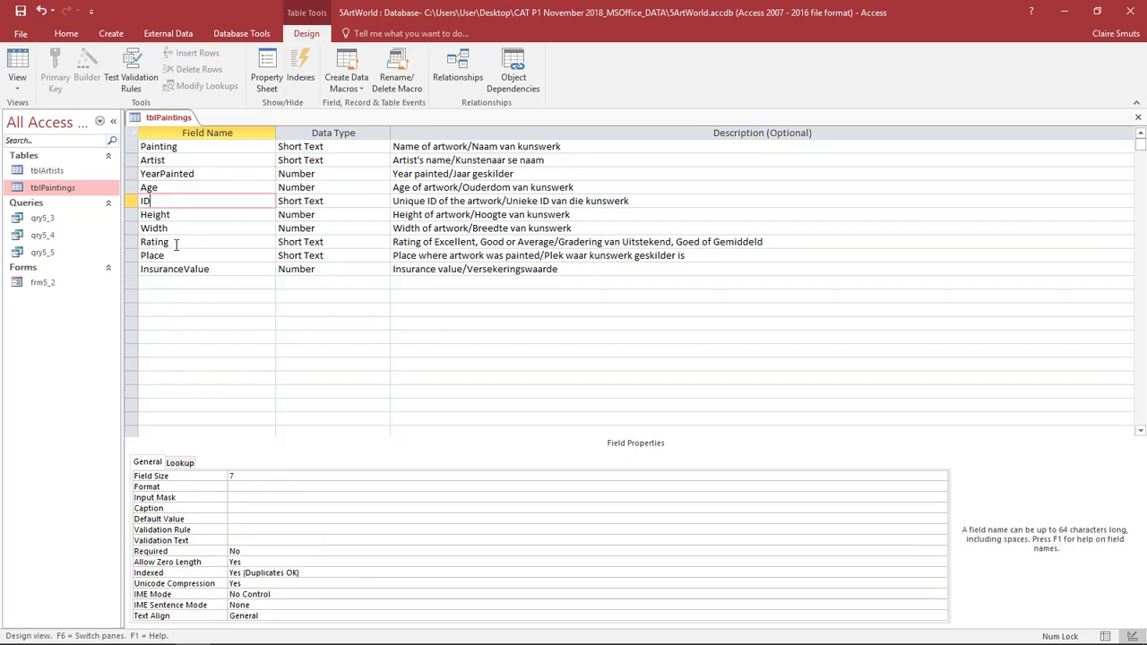
click(241, 499)
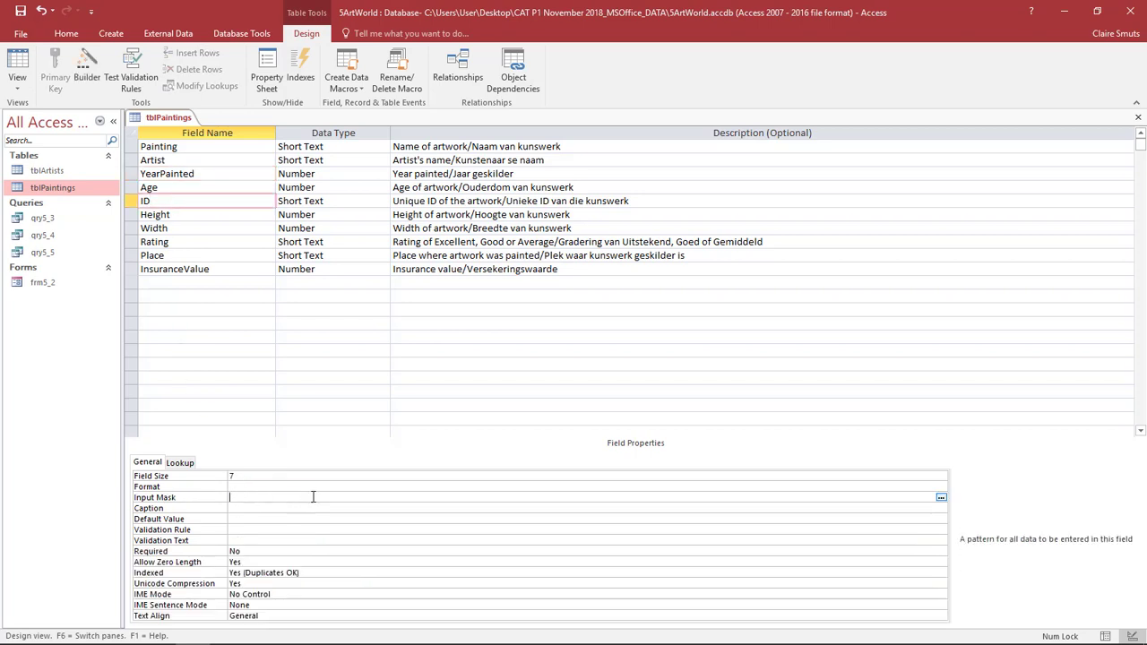
text(IMP)
- Check question 5.1.3 against the input mask character sheet and append & to the ID mask for the compulsory character or space
click(1063, 10)
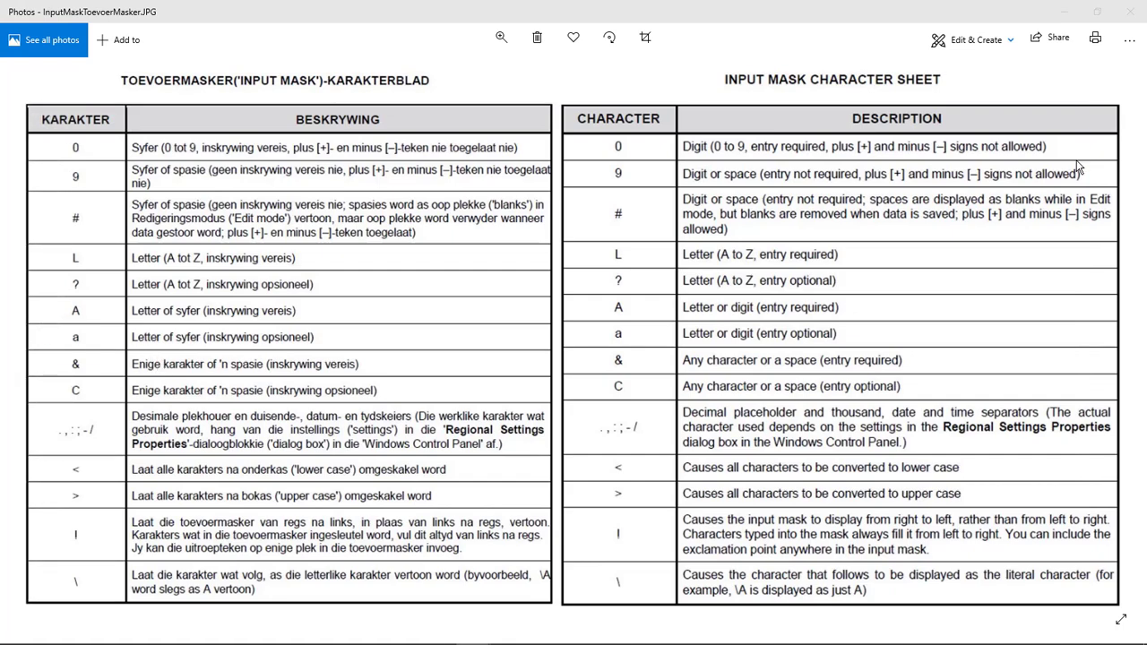
click(1065, 11)
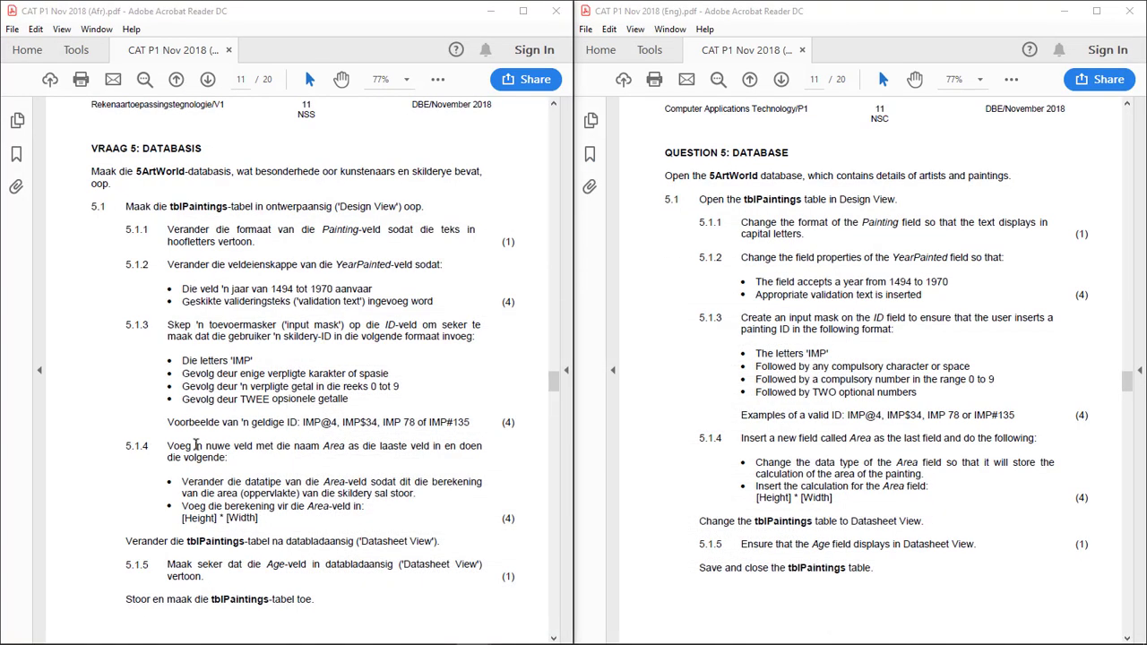
drag(269, 373, 395, 371)
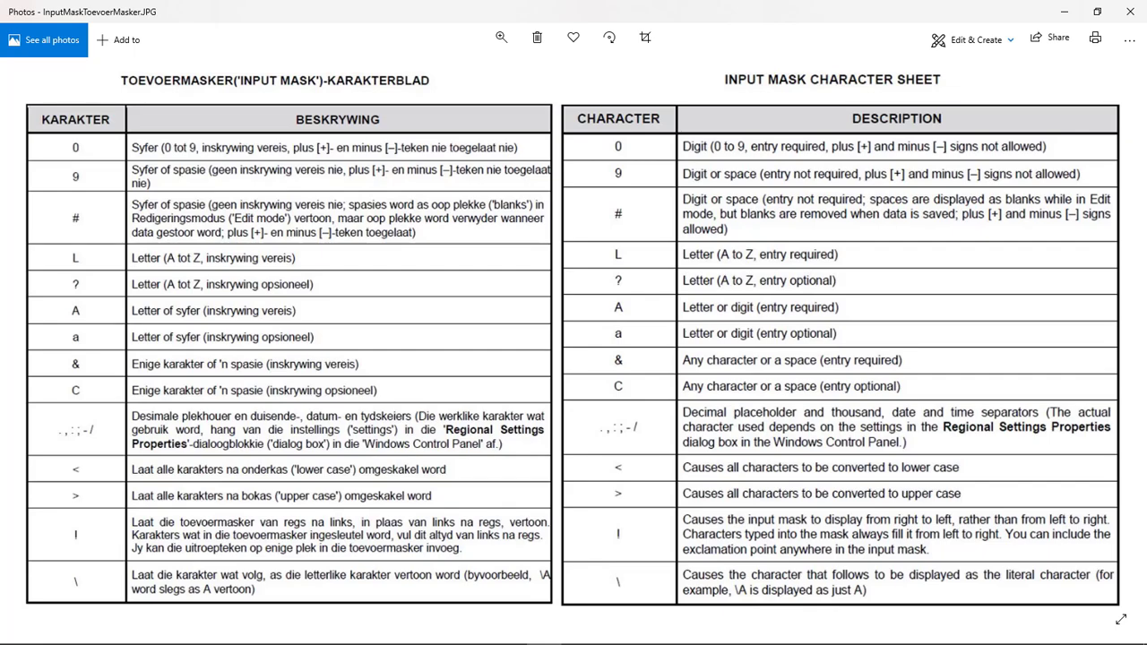
click(1063, 14)
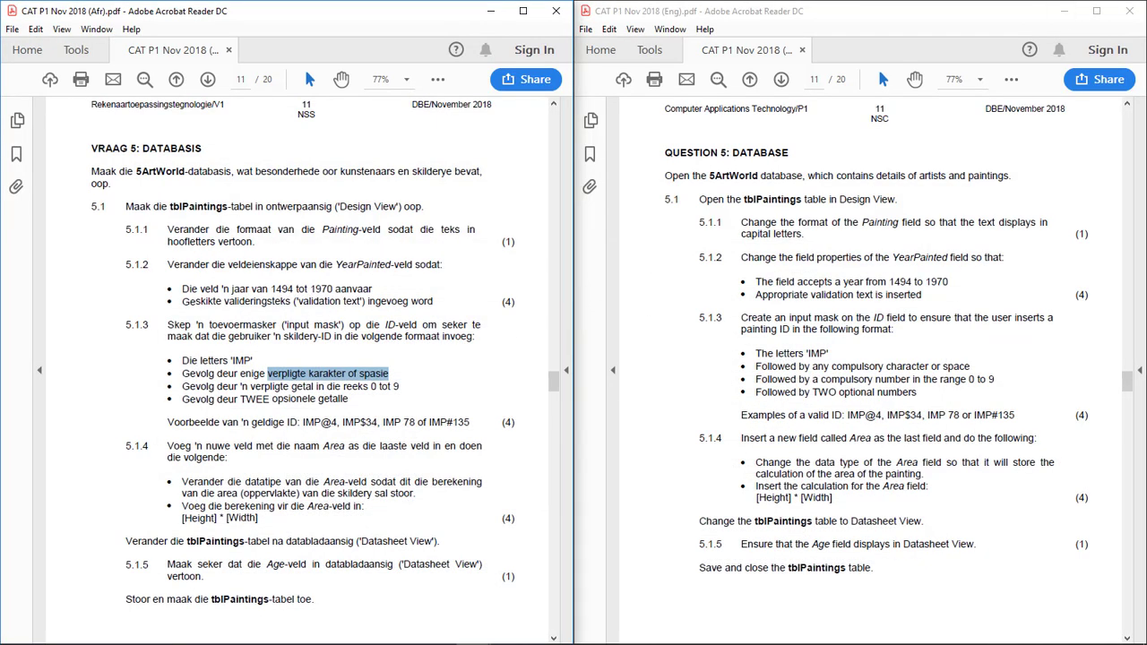
key(alt+Tab)
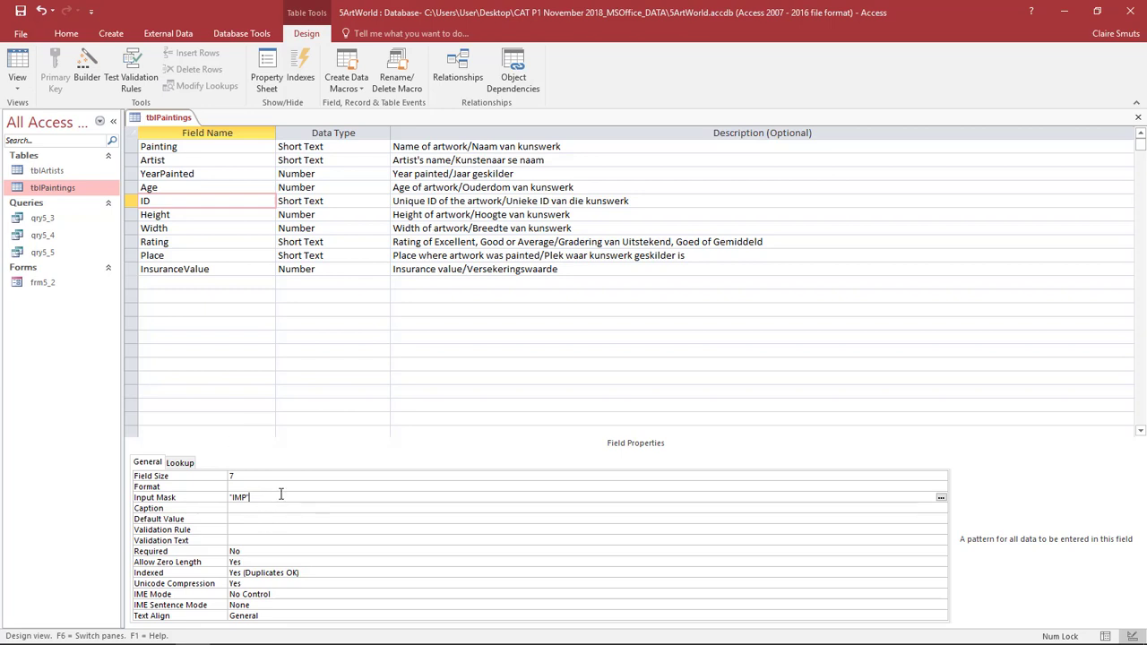
text(&)
- Check the compulsory number requirement in question 5.1.3 and append 0 to the ID field's input mask
click(1063, 11)
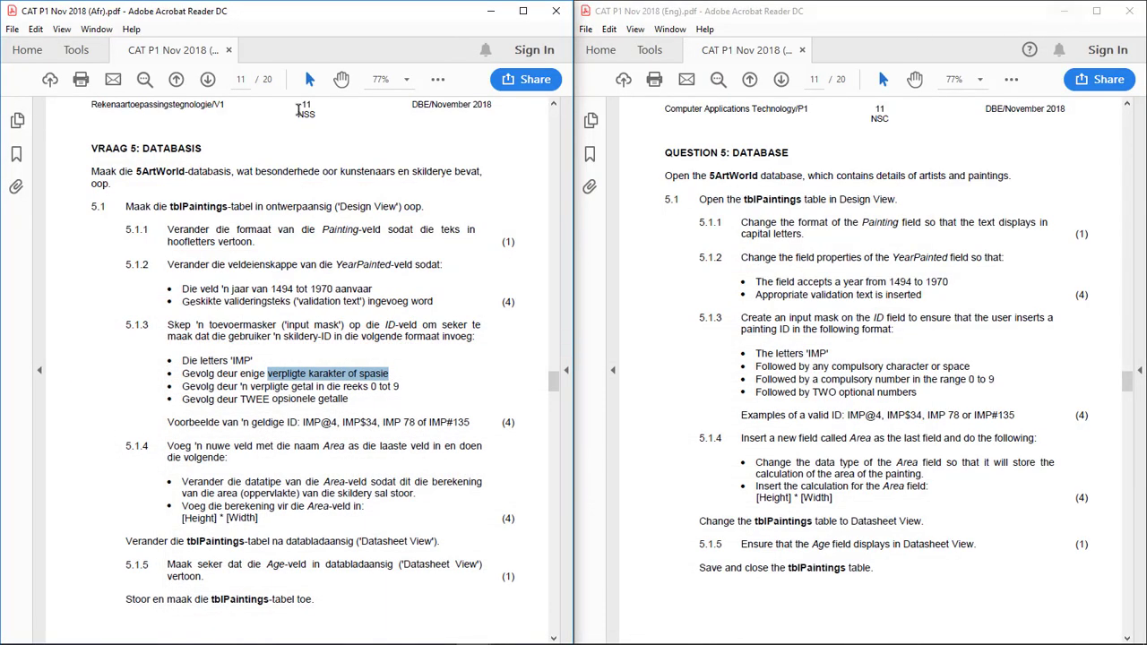
click(251, 386)
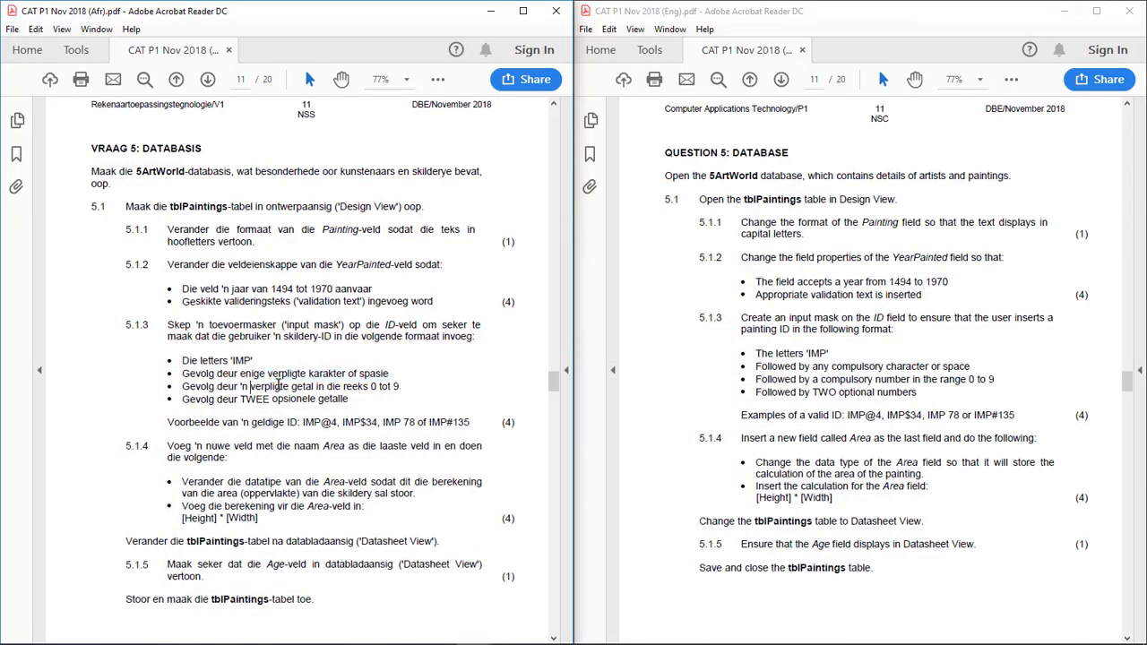
click(401, 386)
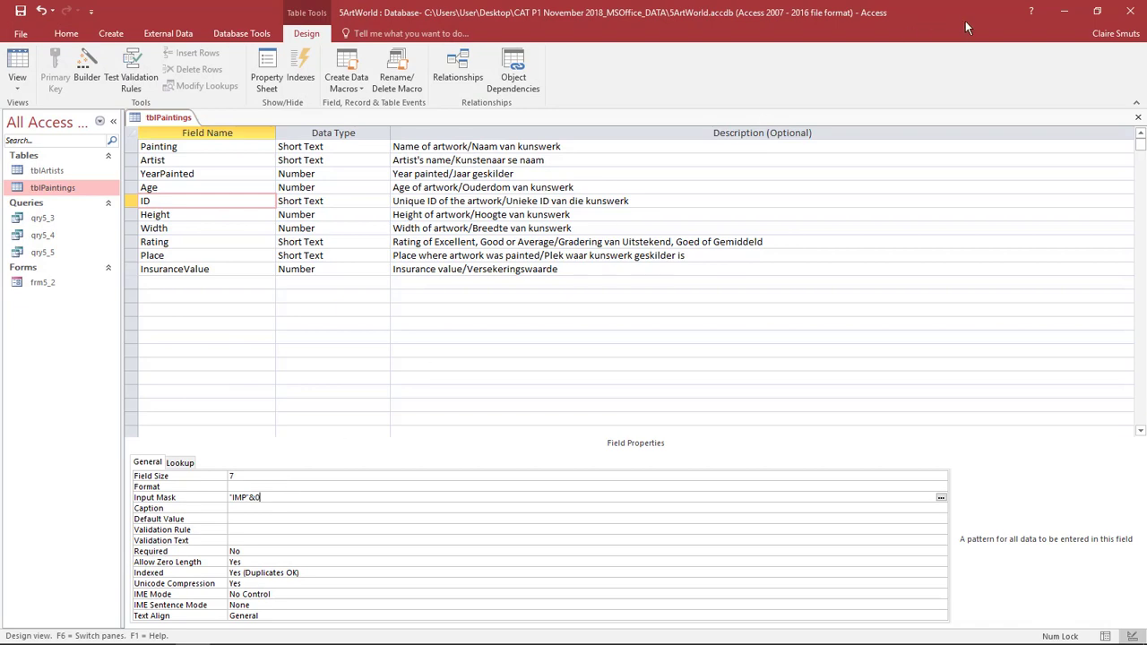
- Check the optional number requirement against the character sheet and append 99 to the ID field's input mask
click(1063, 11)
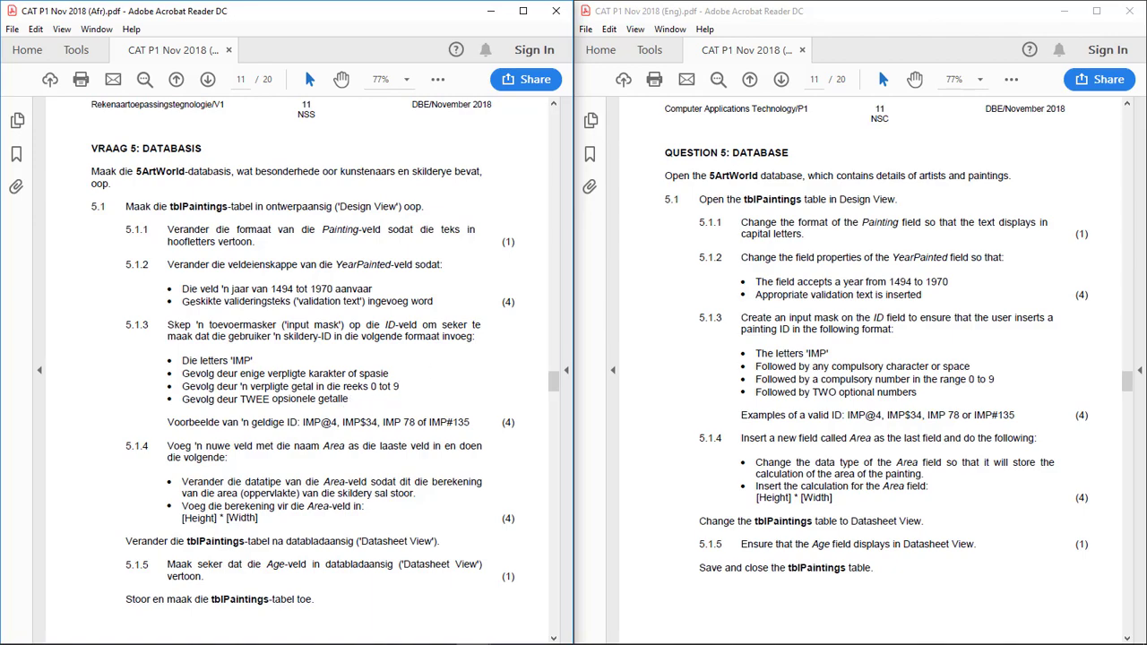
key(alt+Tab)
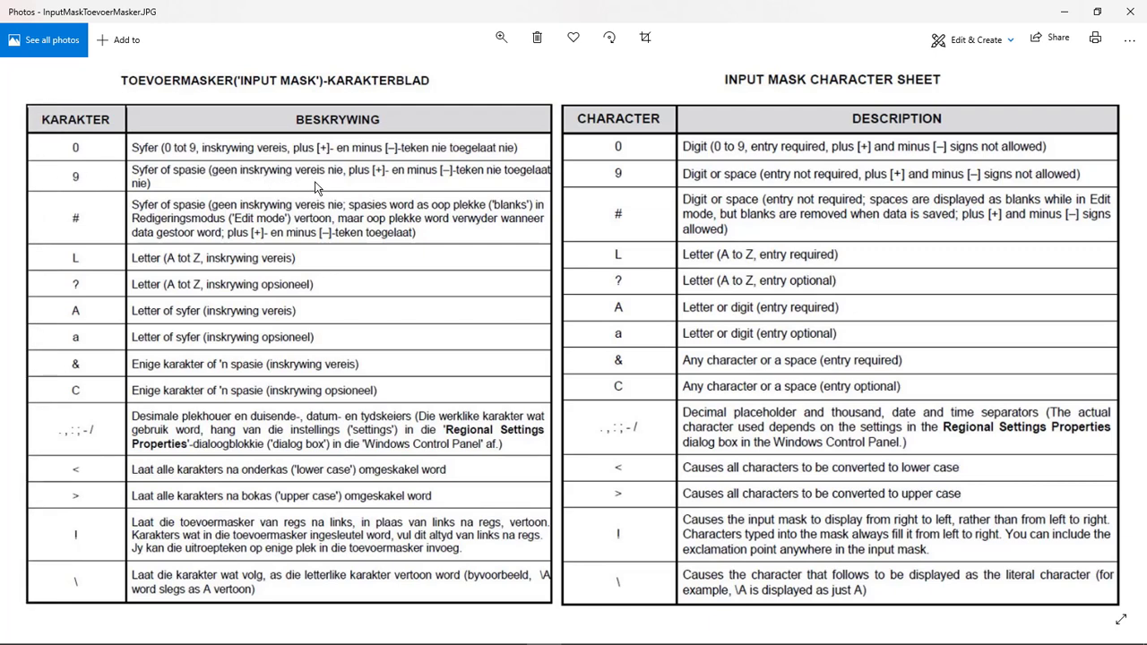
click(1061, 10)
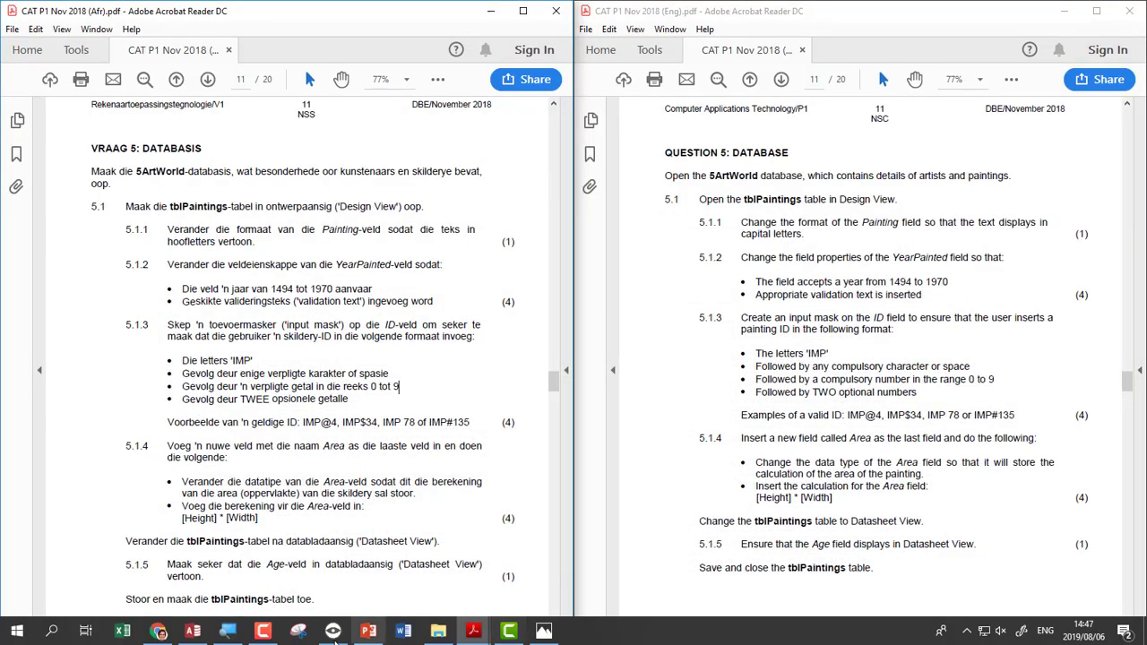
click(199, 631)
text(9)
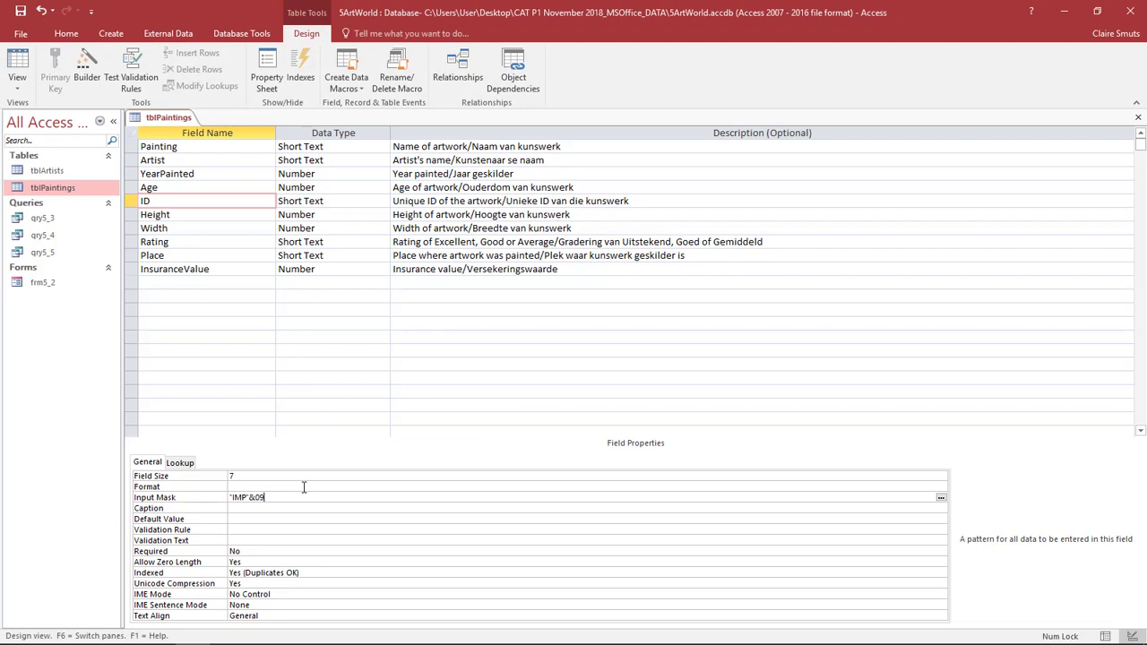
text(99)
key(BackSpace)
key(BackSpace)
text(9)
- Review each part of the ID field's input mask, from the quoted literal text to the optional digit placeholders
drag(230, 497, 249, 501)
click(251, 499)
text(&)
click(274, 500)
key(shift+Left)
key(shift+Left)
key(Right)
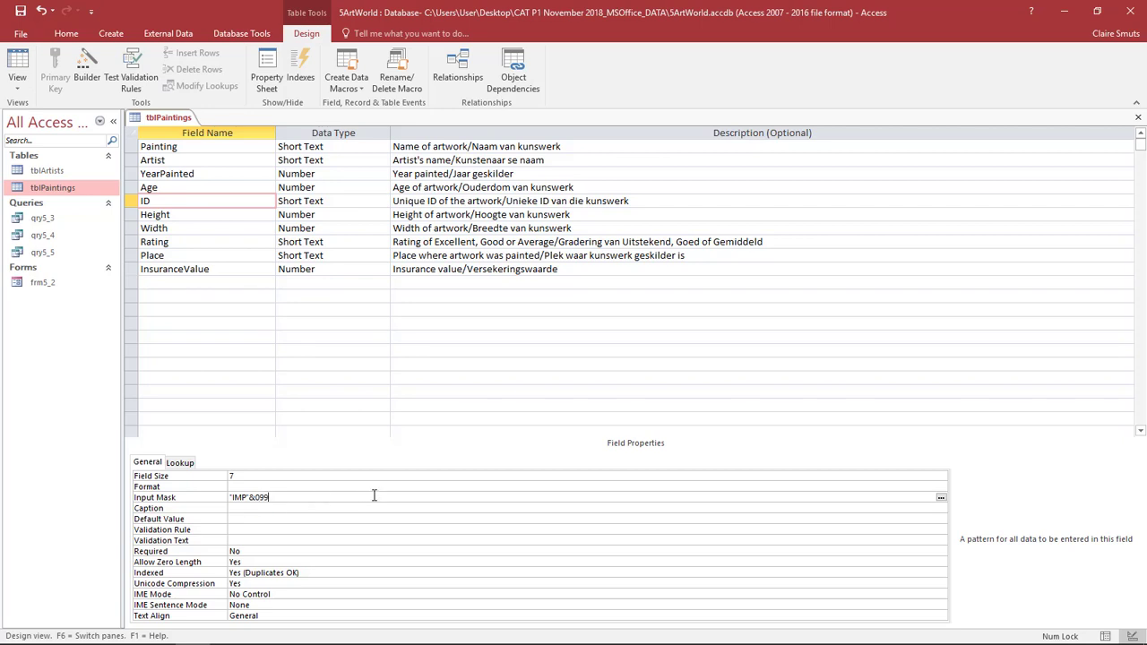
- Read question 5.1.4 in the exam paper and add a last field named Area to tblPaintings with the Calculated data type
click(1066, 13)
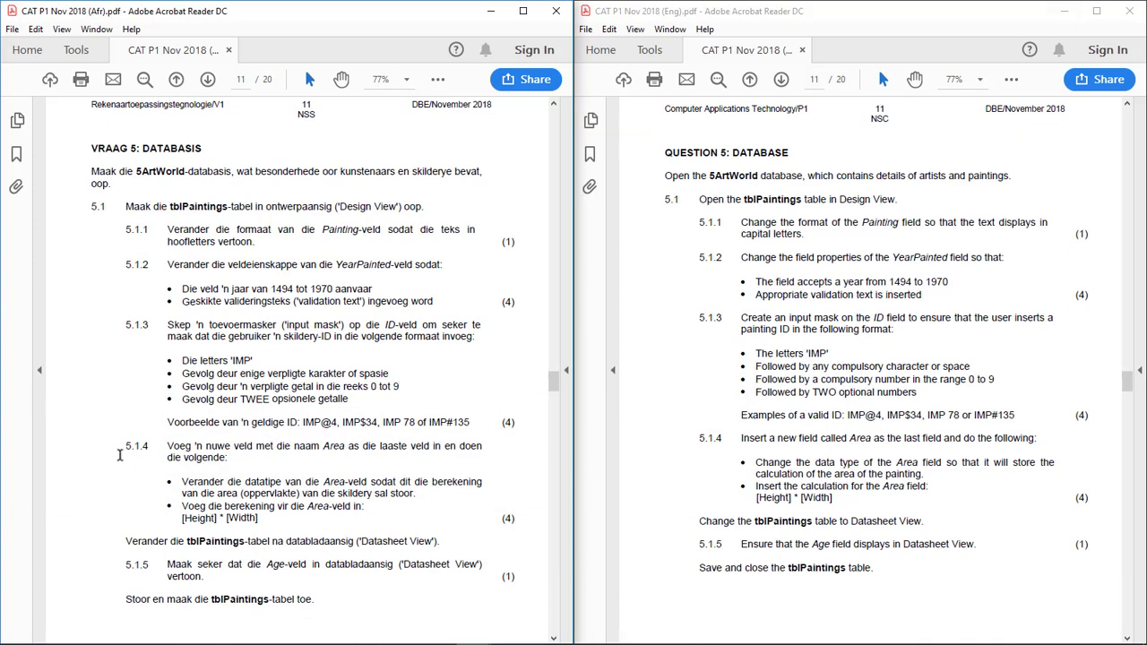
drag(126, 446, 152, 444)
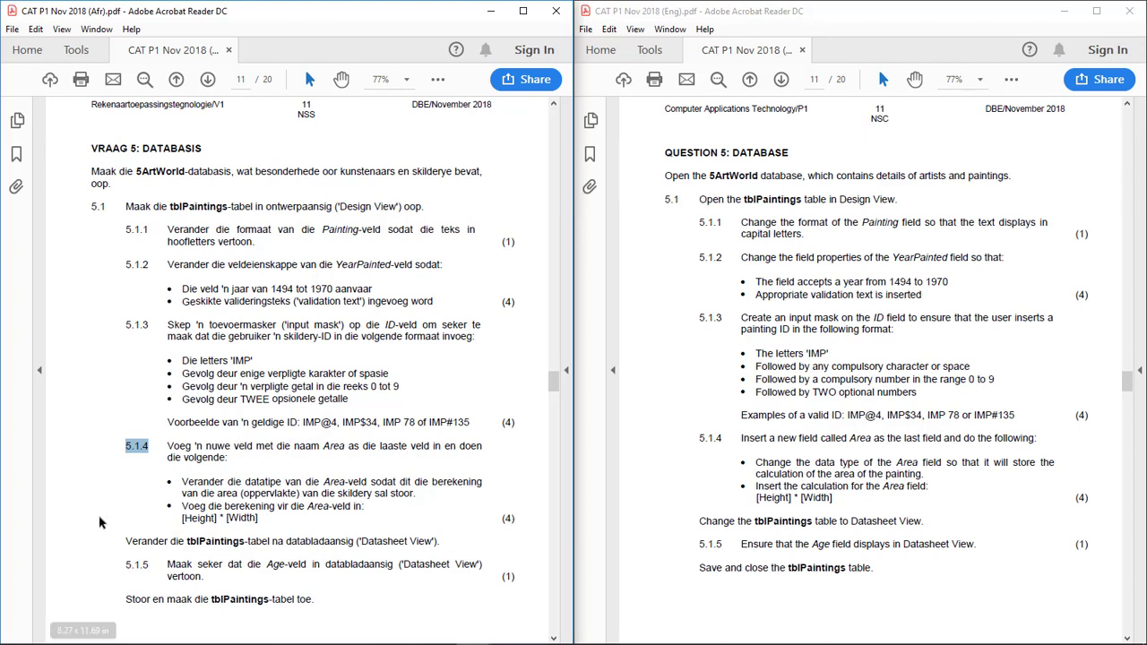
drag(180, 518, 261, 519)
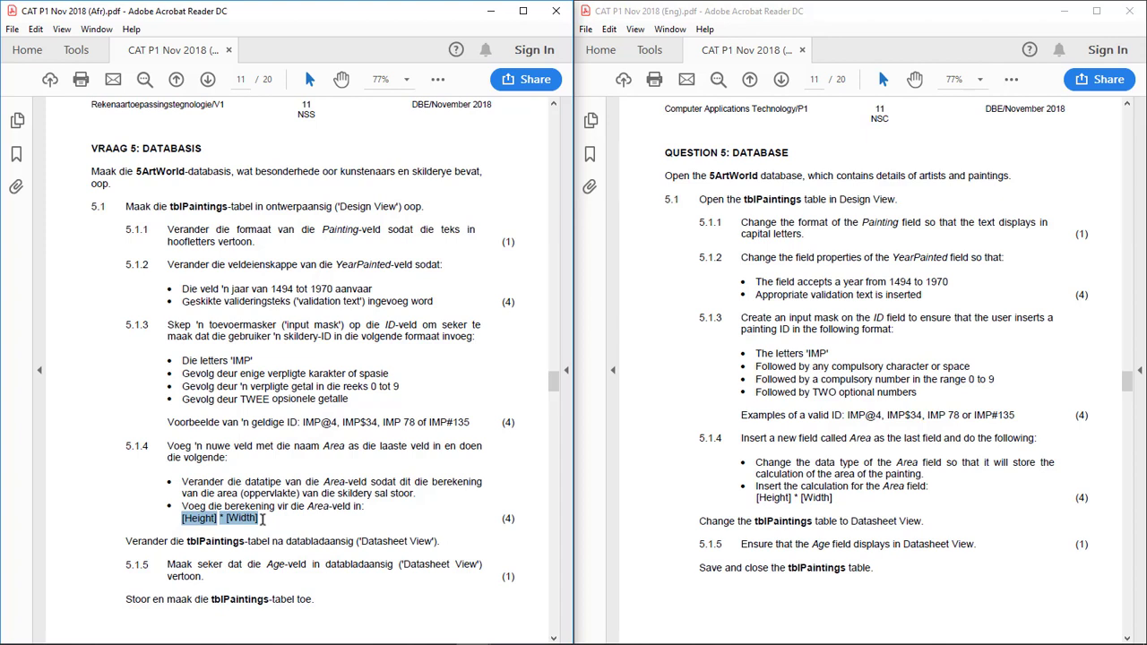
click(262, 519)
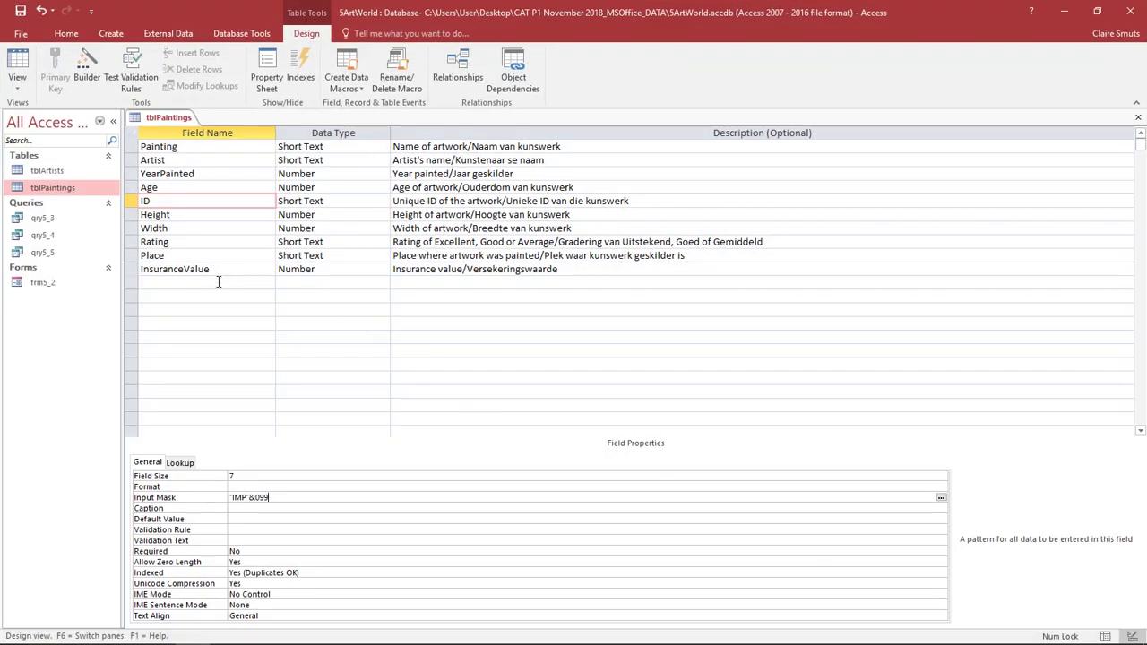
click(218, 282)
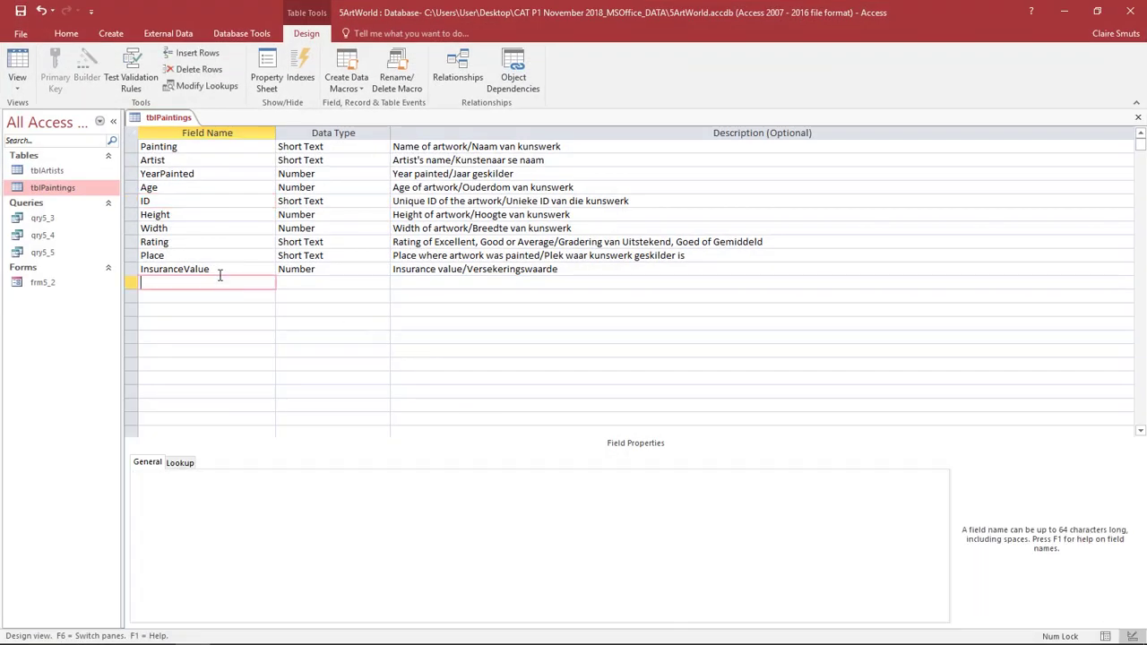
text(Area)
key(Tab)
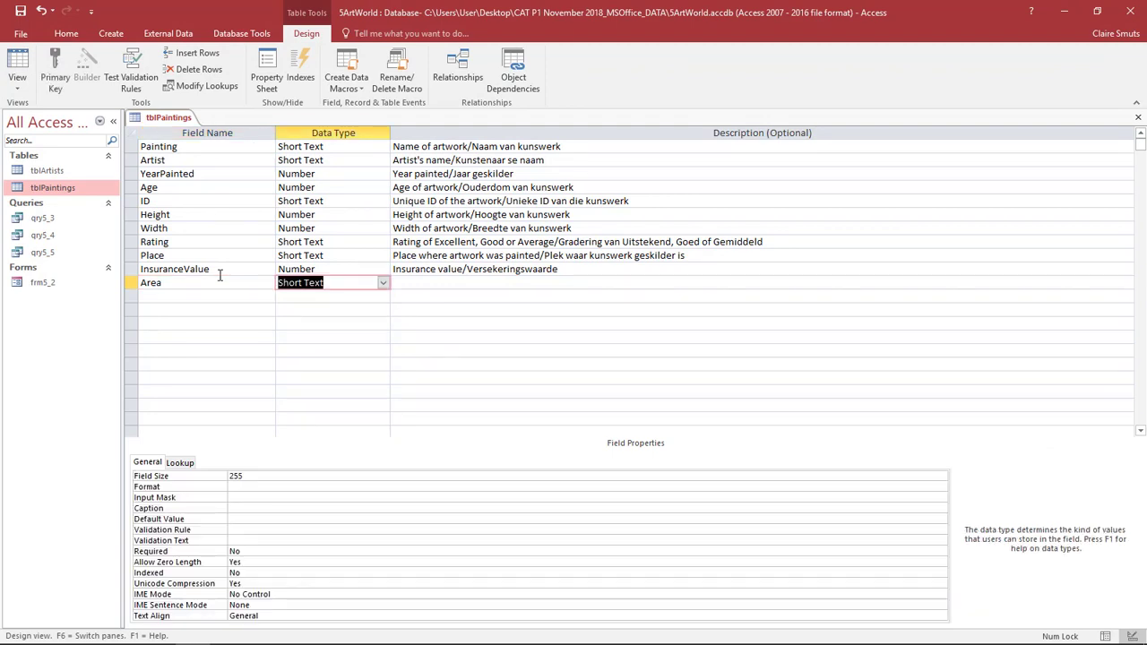
click(384, 282)
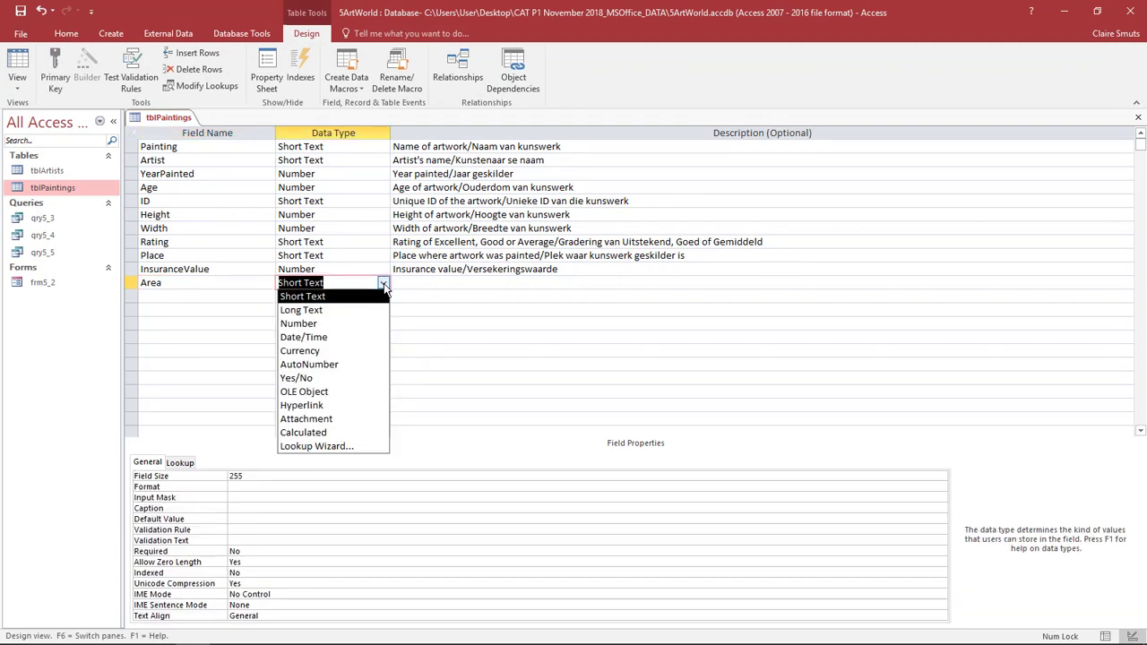
click(361, 433)
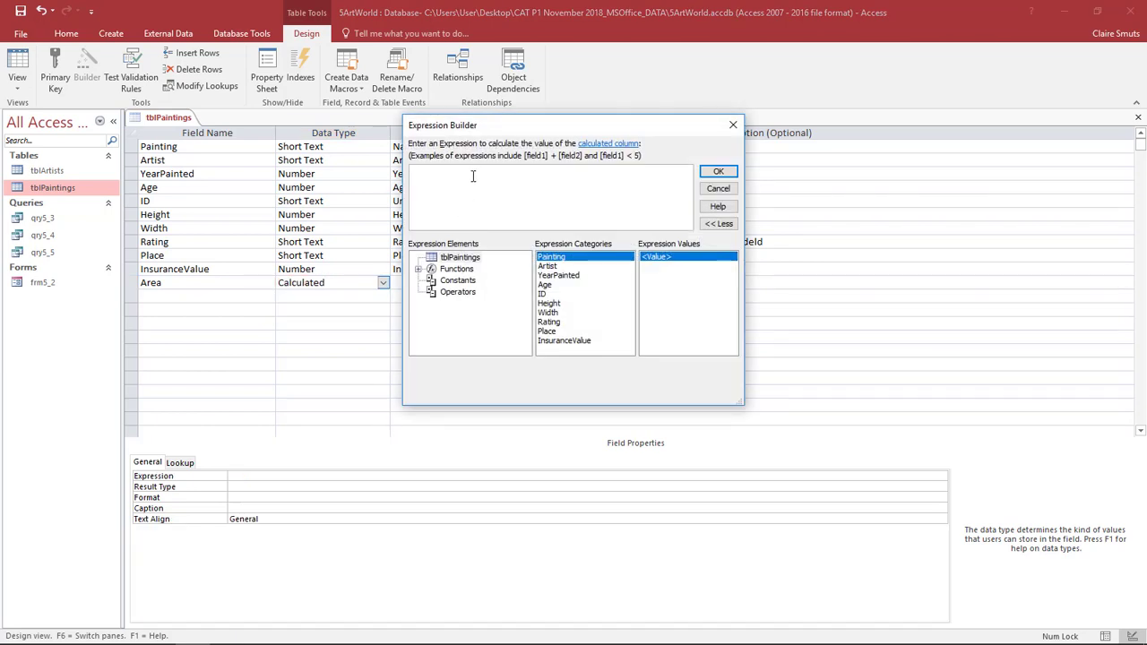
- Set the Area field's calculation expression to [Height]*[Width]
text([)
key(Caps_Lock)
text(HEIGH)
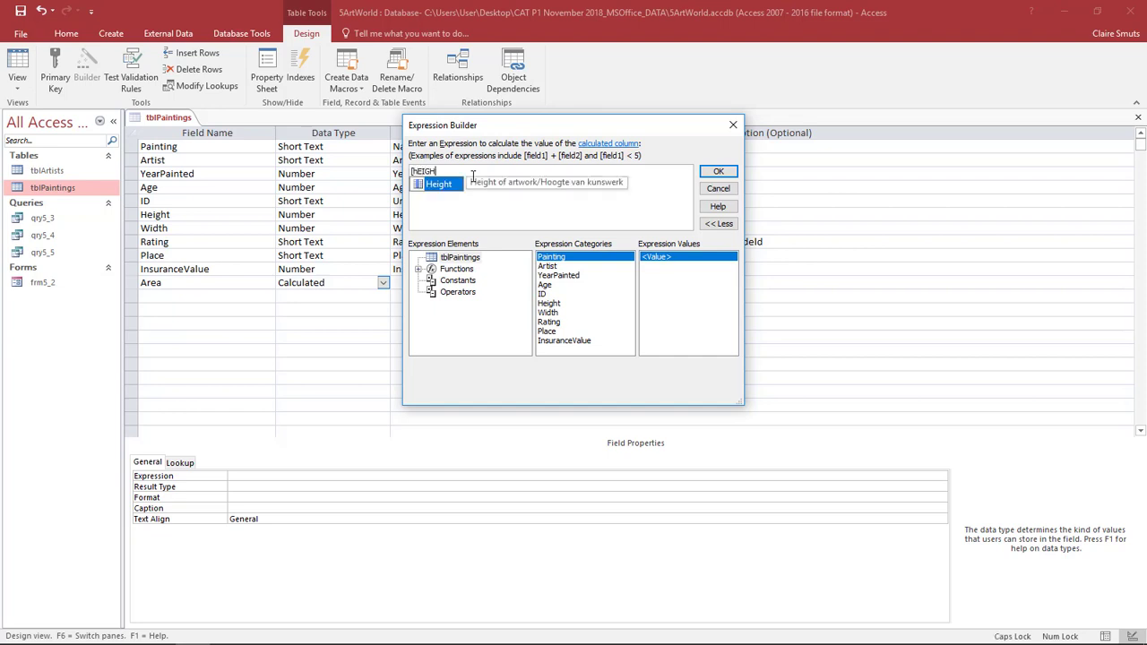
key(Tab)
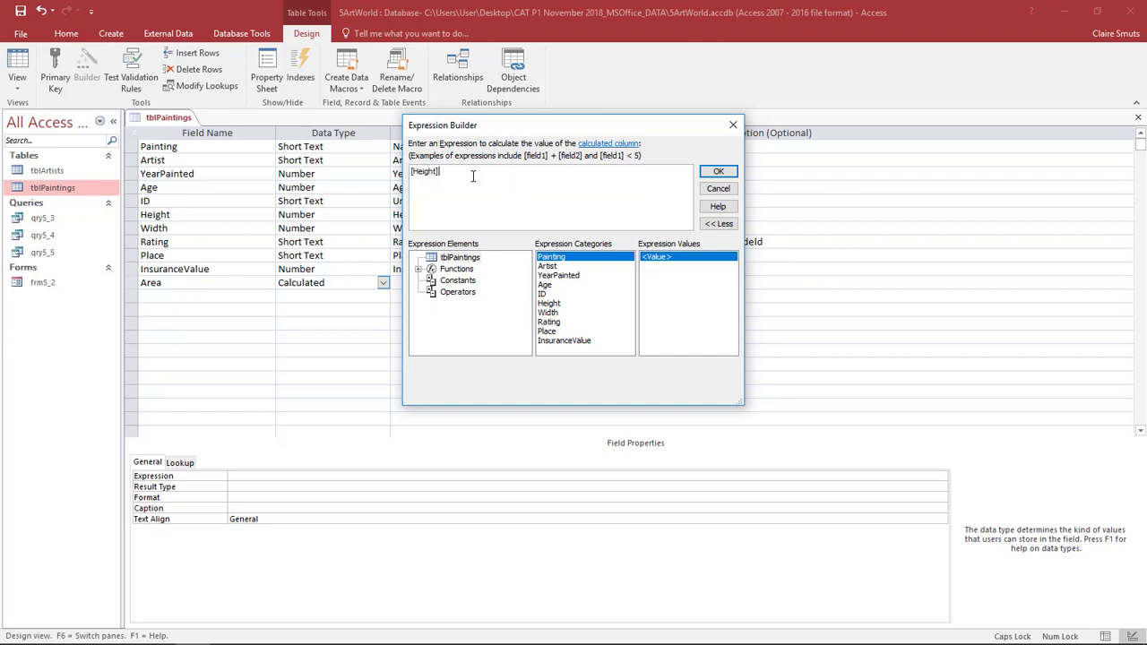
text(*)
key(Caps_Lock)
text([Wid)
key(Tab)
drag(473, 171, 393, 171)
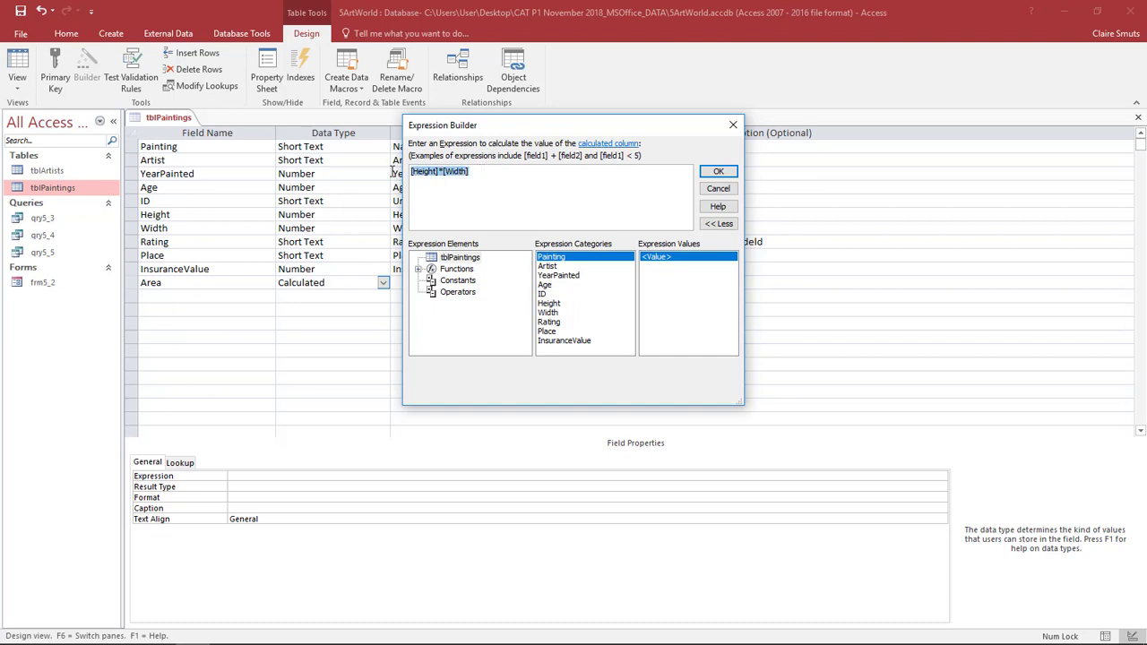
click(499, 170)
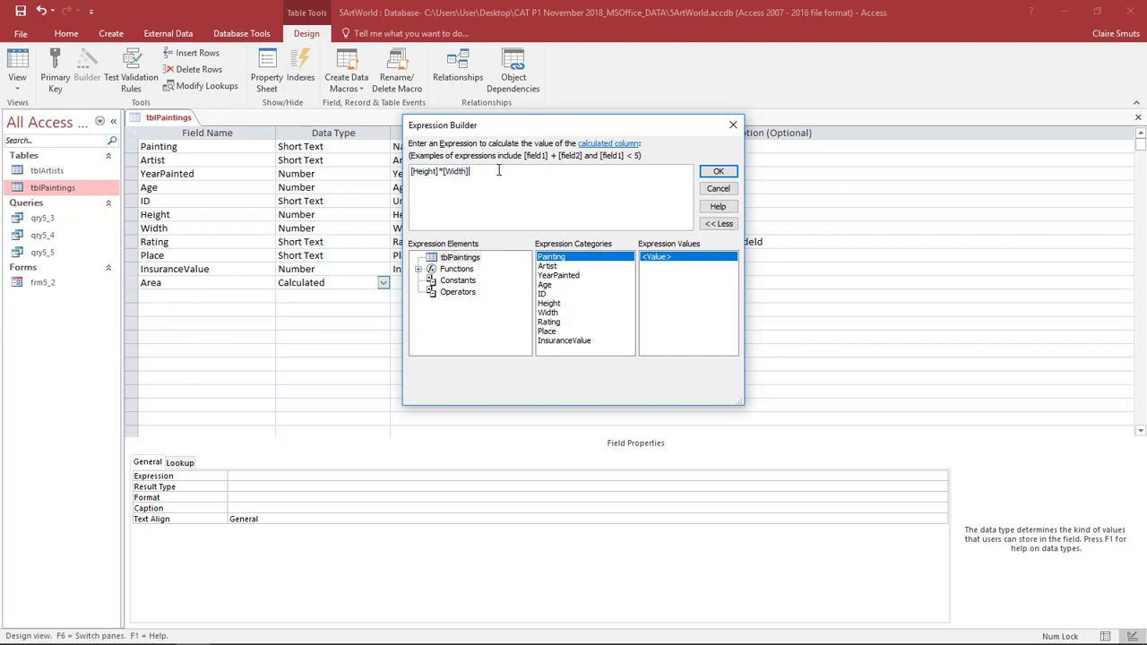
click(718, 172)
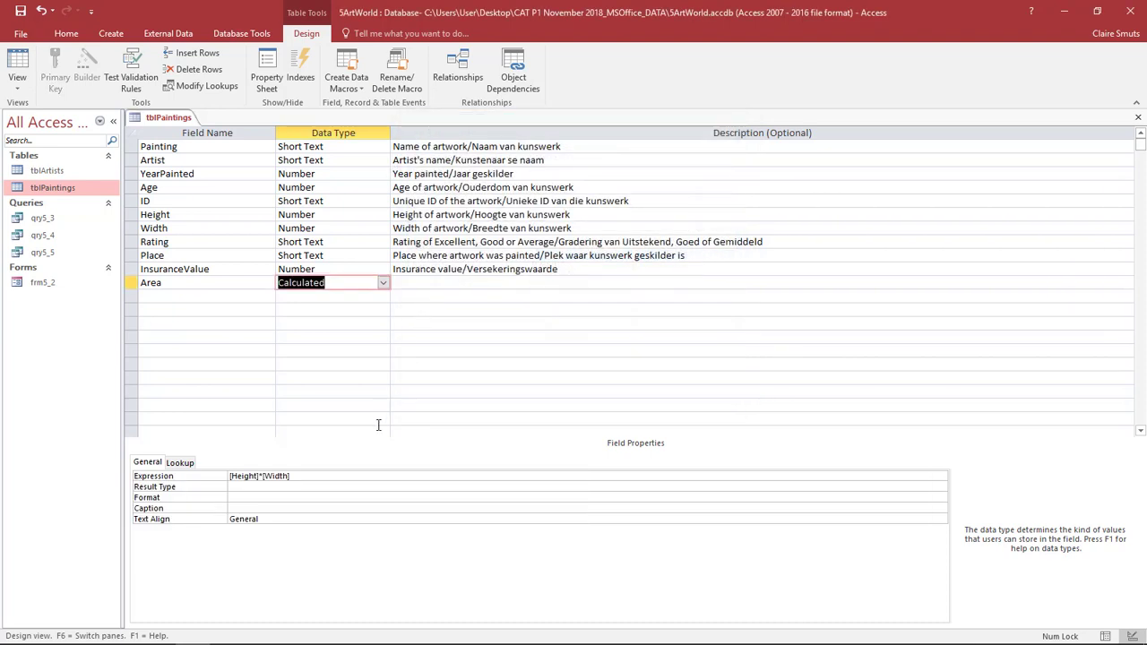
click(299, 475)
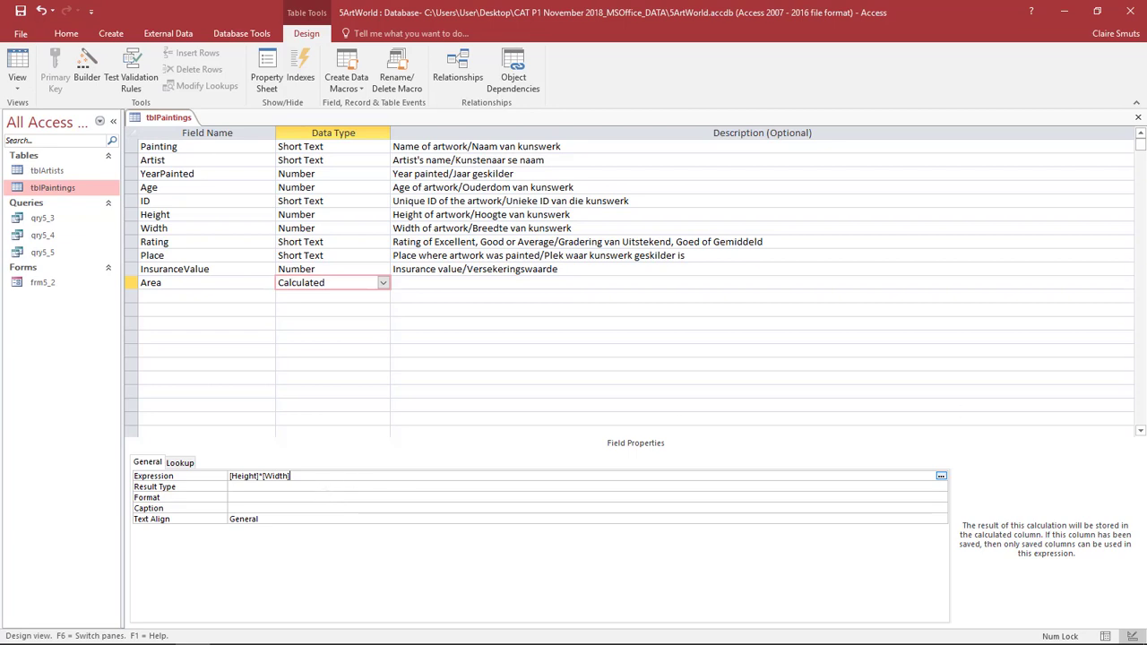
- Switch tblPaintings to Datasheet View, saving the table and testing the existing data against the new rules, and close the Field List
click(1061, 14)
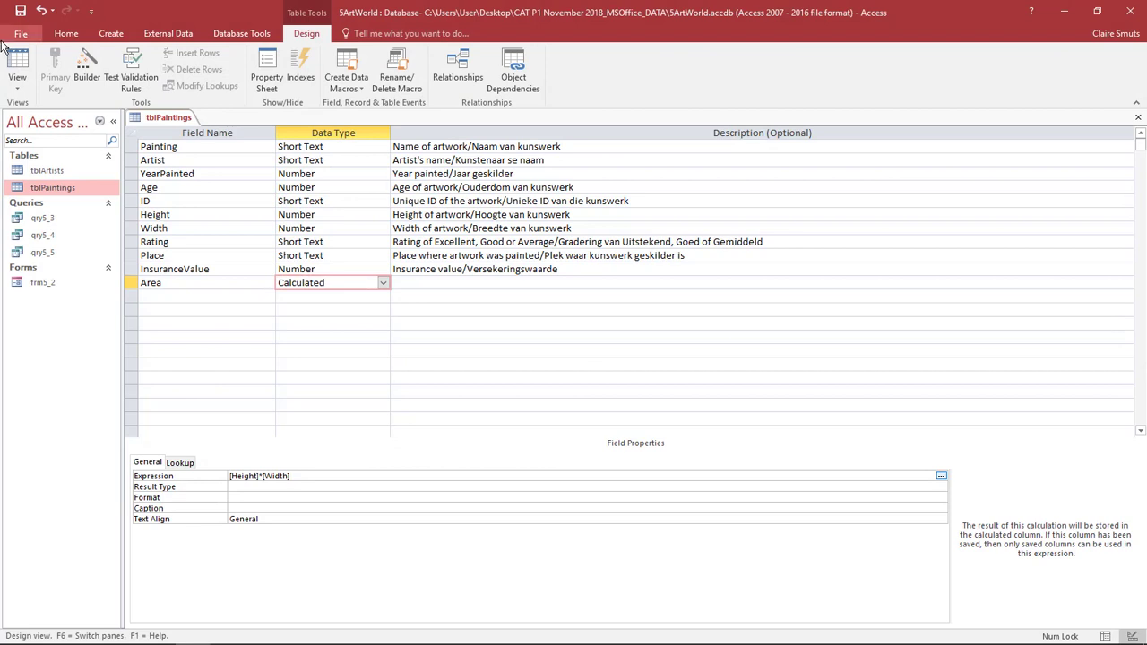
click(167, 187)
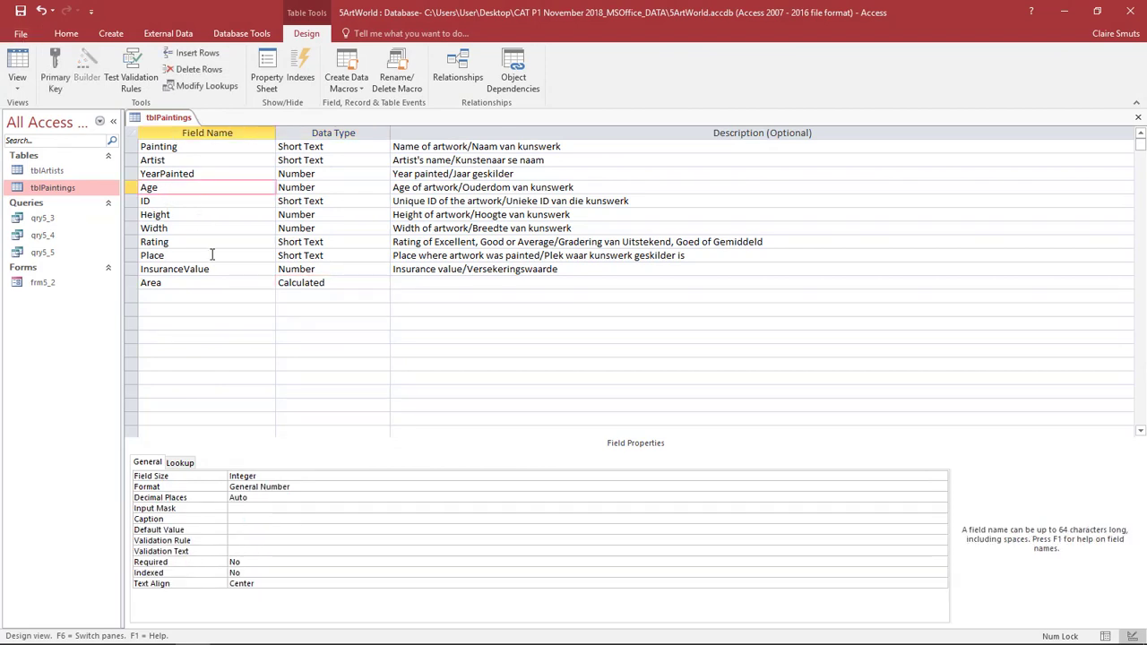
click(30, 79)
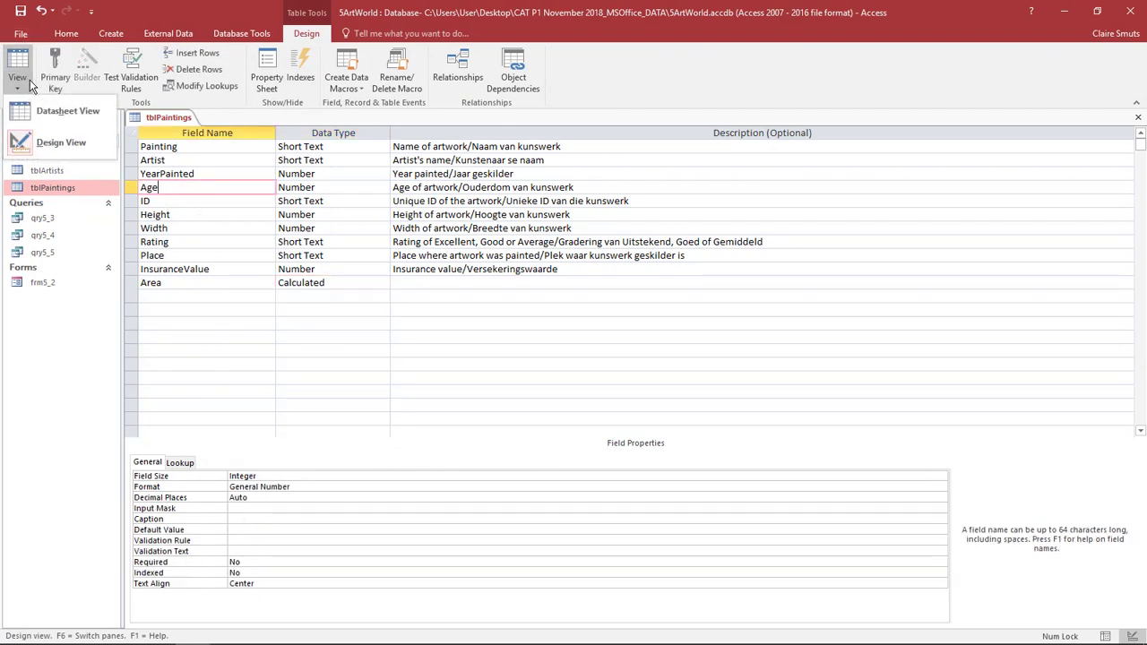
click(55, 110)
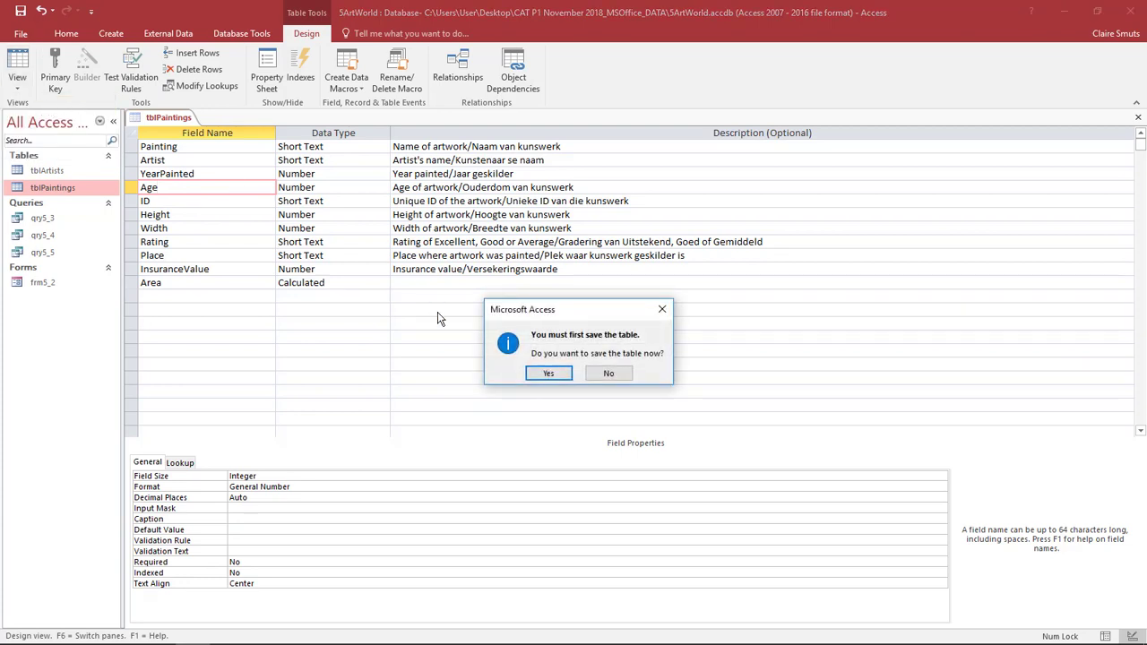
click(546, 374)
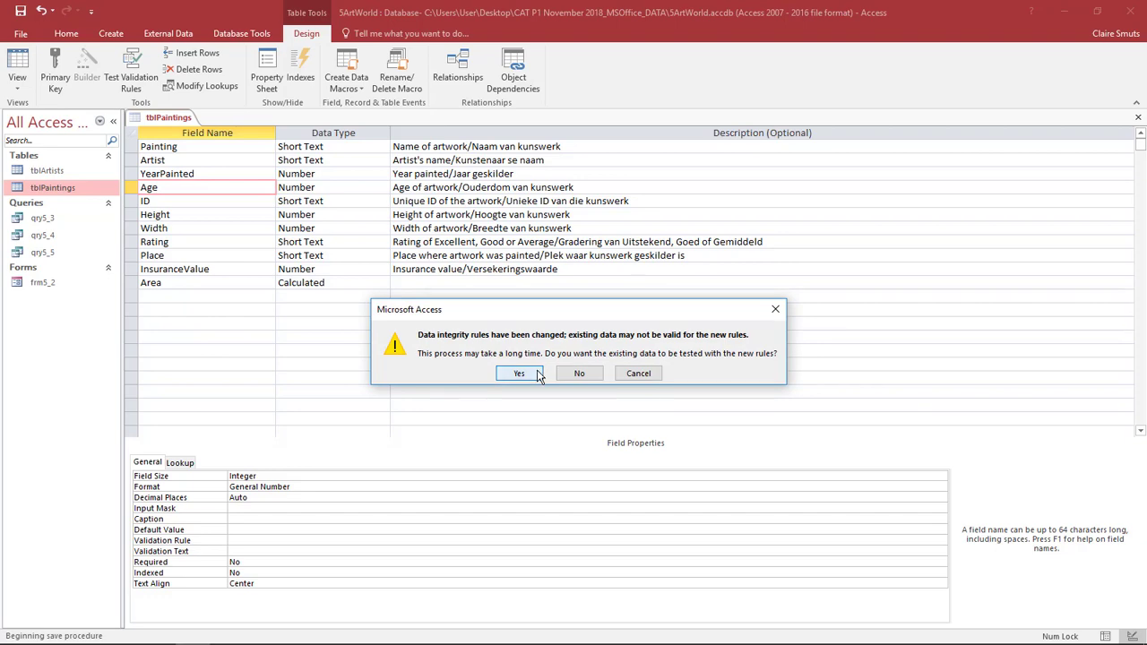
click(519, 373)
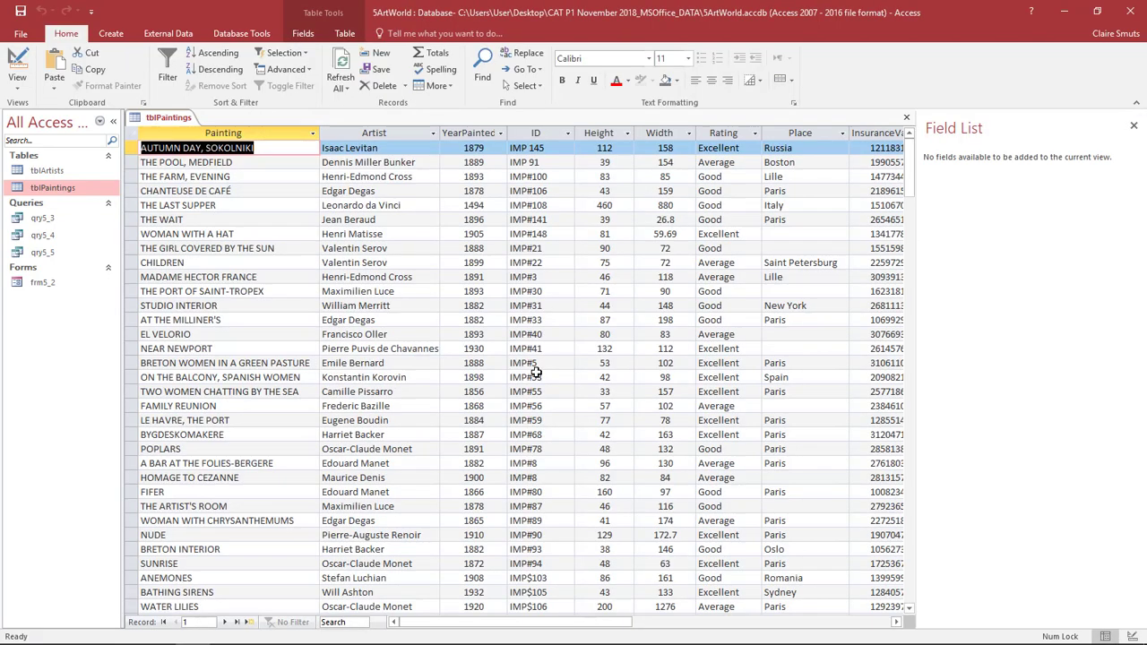
click(1134, 126)
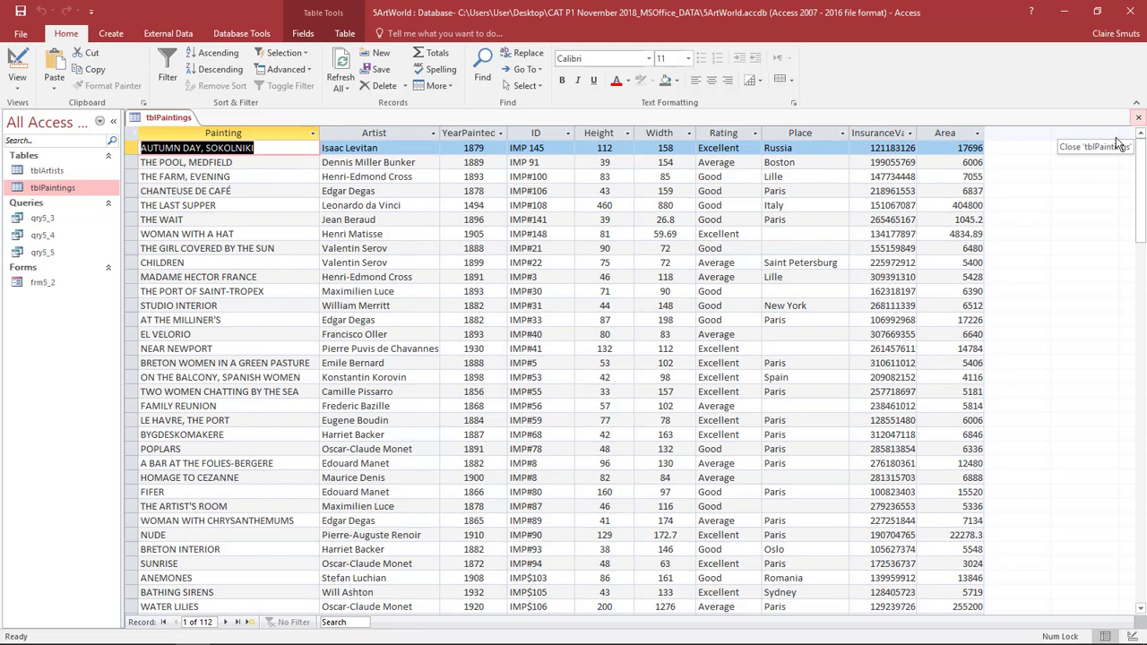
- Unhide the Age field in the tblPaintings datasheet as question 5.1.5 asks, and save and close the table
click(1064, 11)
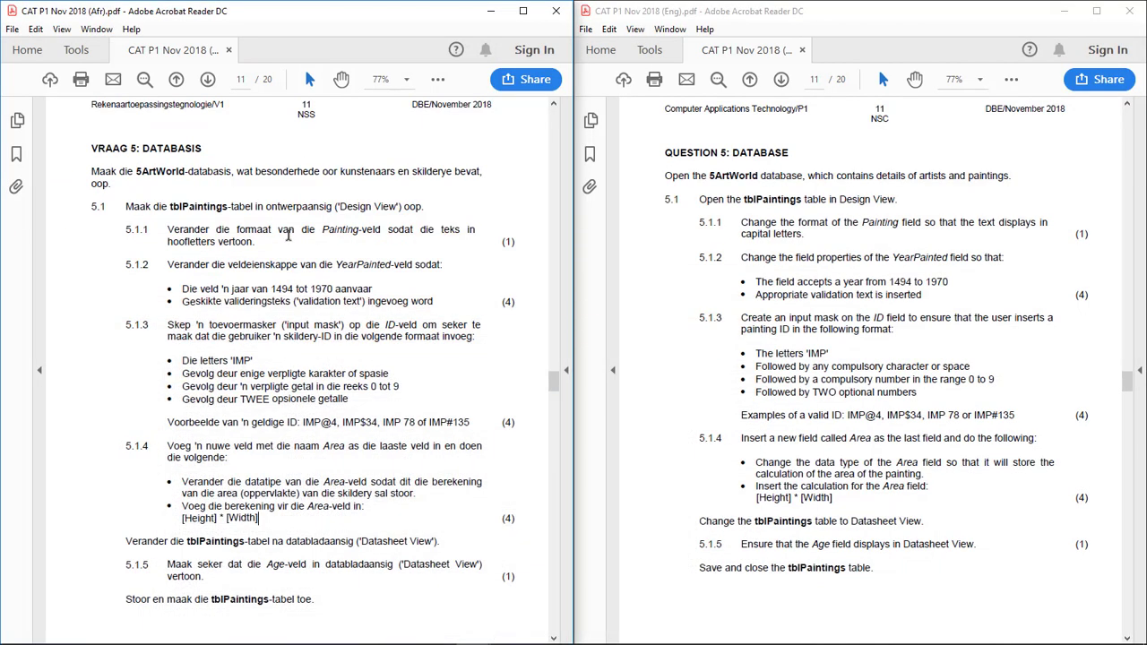
drag(125, 564, 154, 564)
key(alt+Tab)
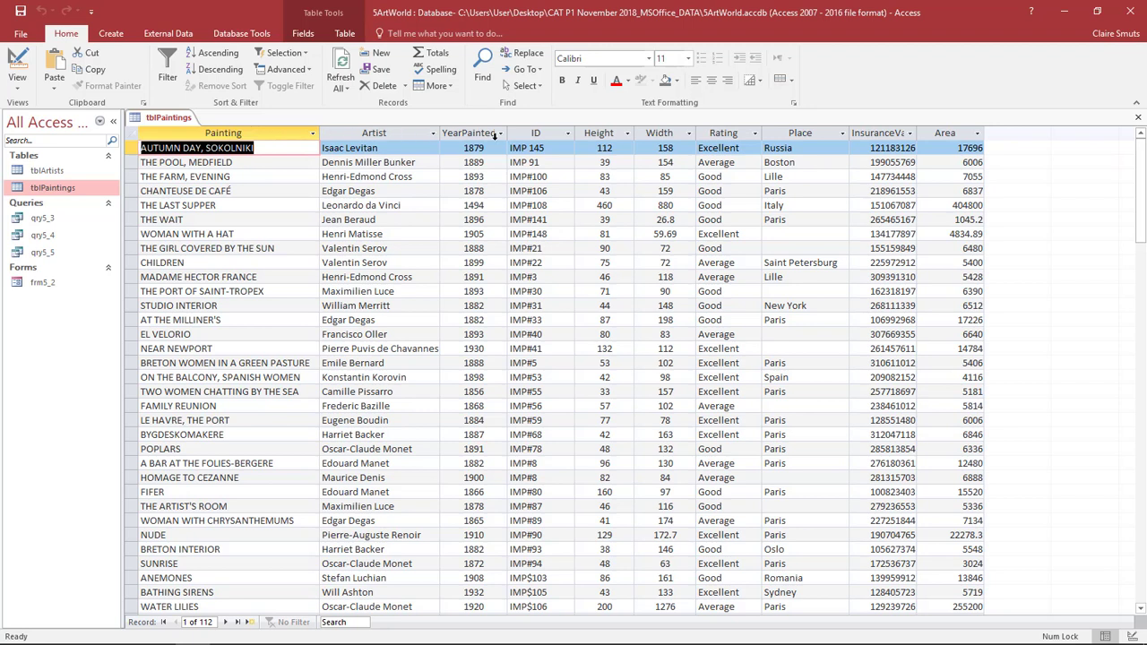
right_click(551, 134)
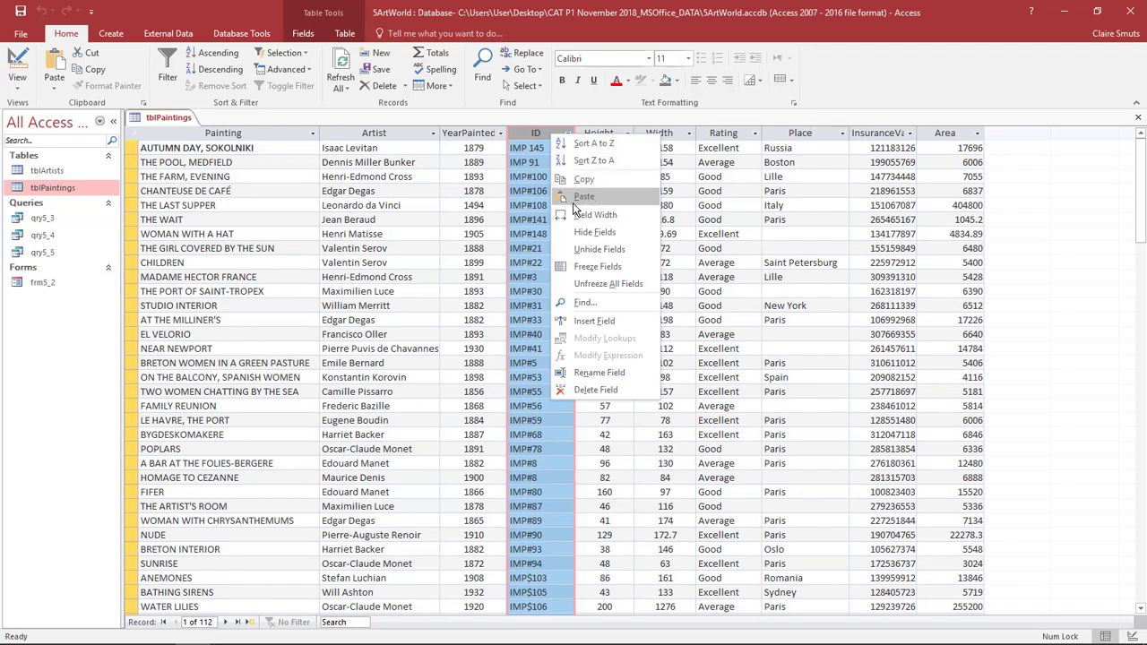
click(631, 249)
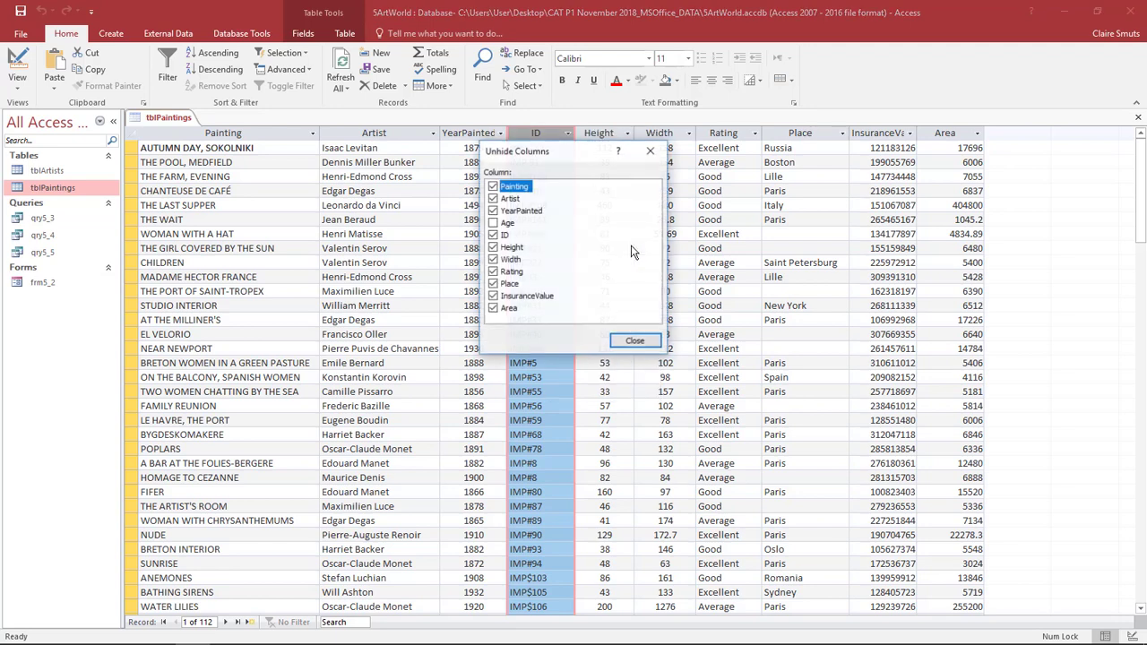
click(493, 223)
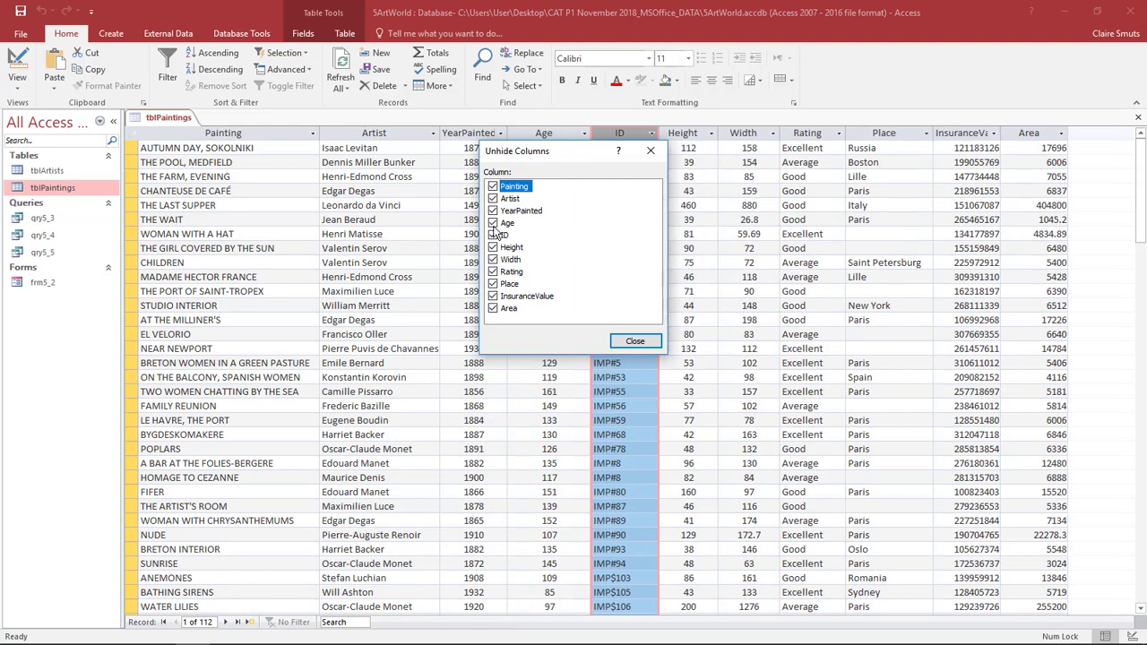
click(642, 344)
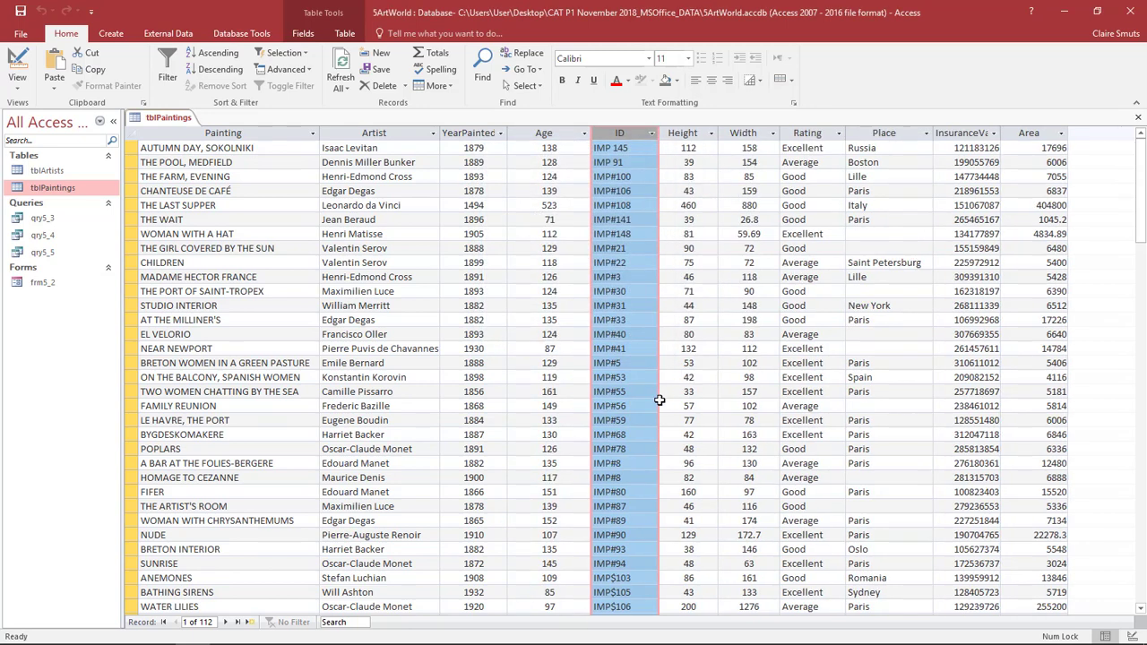
click(555, 134)
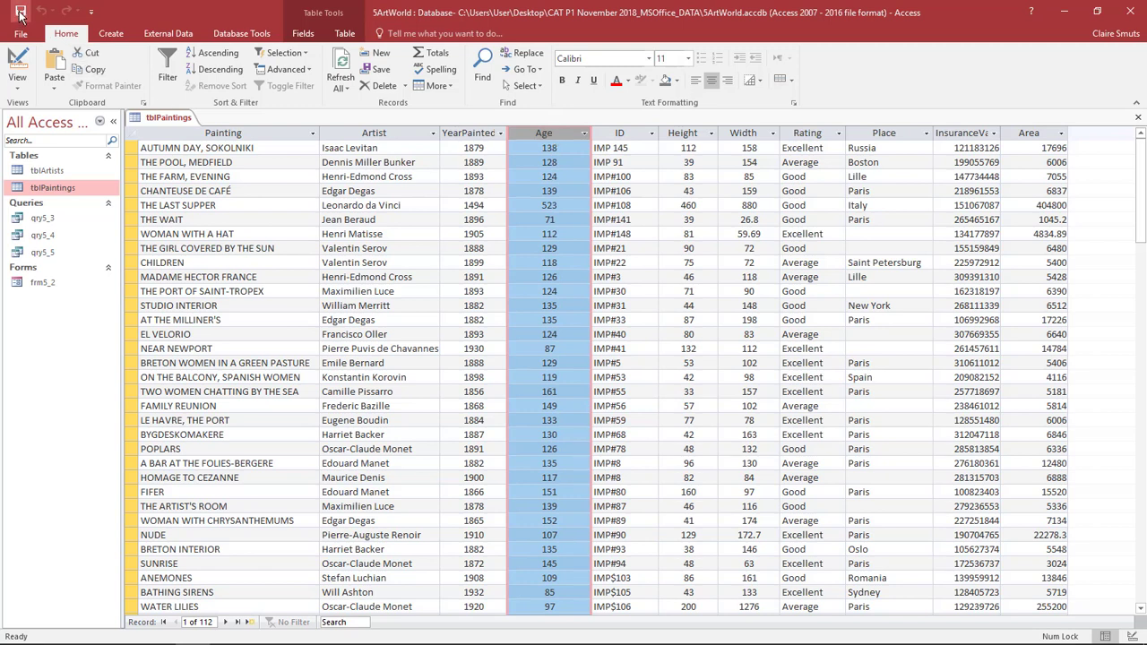
click(1139, 119)
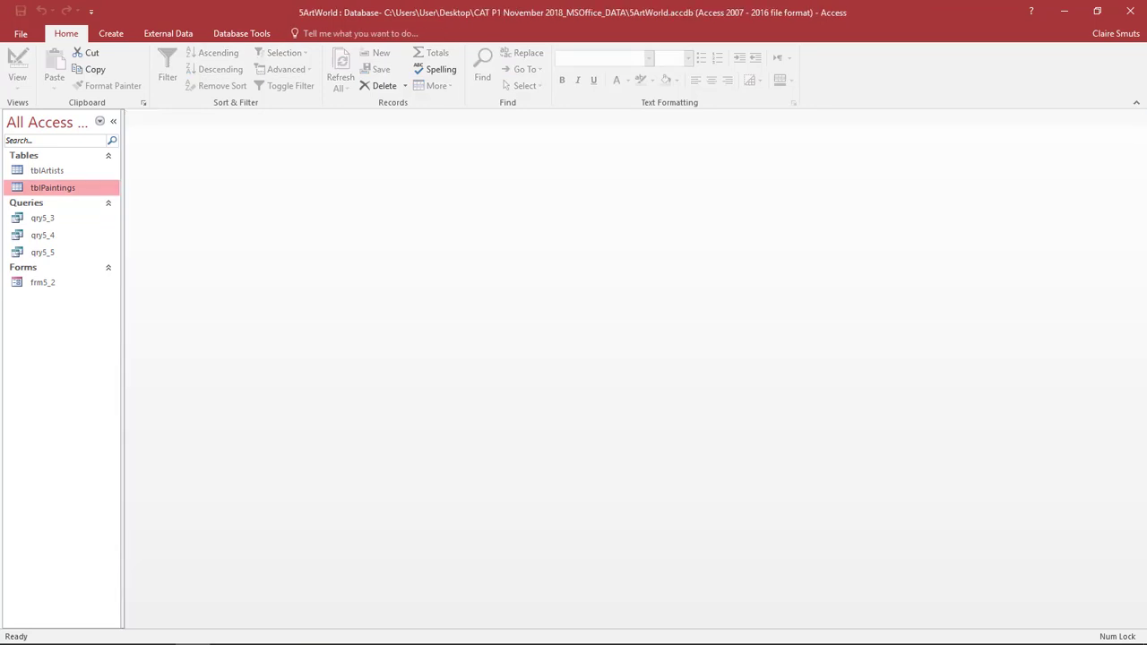
- Find question 5.2 on page 12 of both exam papers and read what it asks for the frm5_2 form
click(1064, 12)
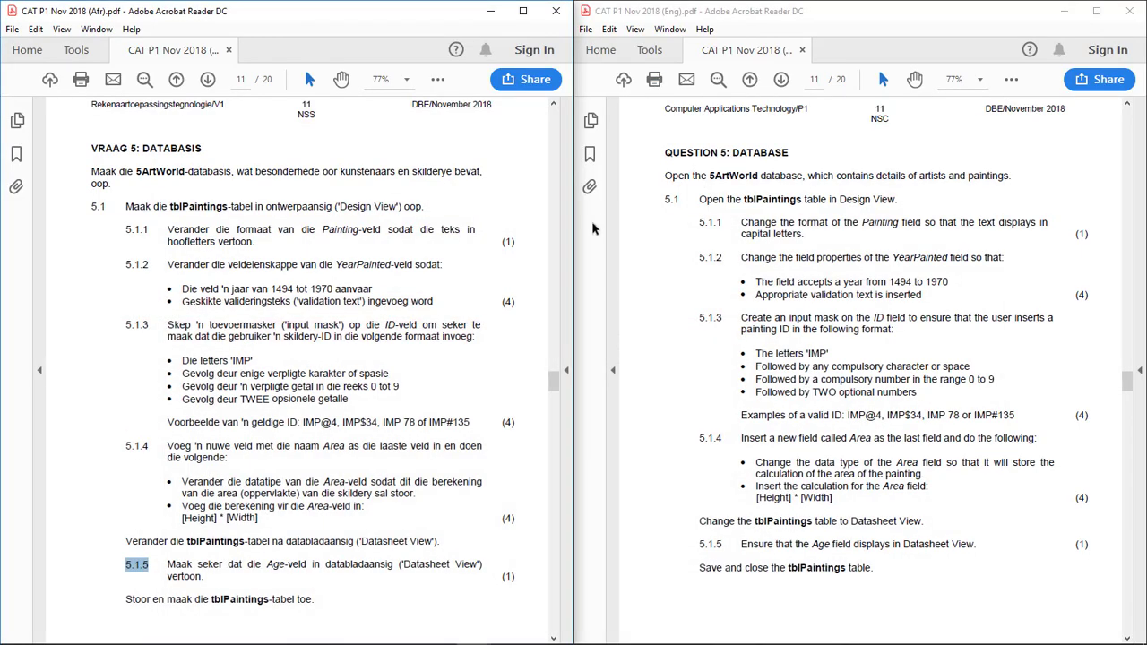
scroll(235, 415, down, 5)
scroll(235, 416, down, 3)
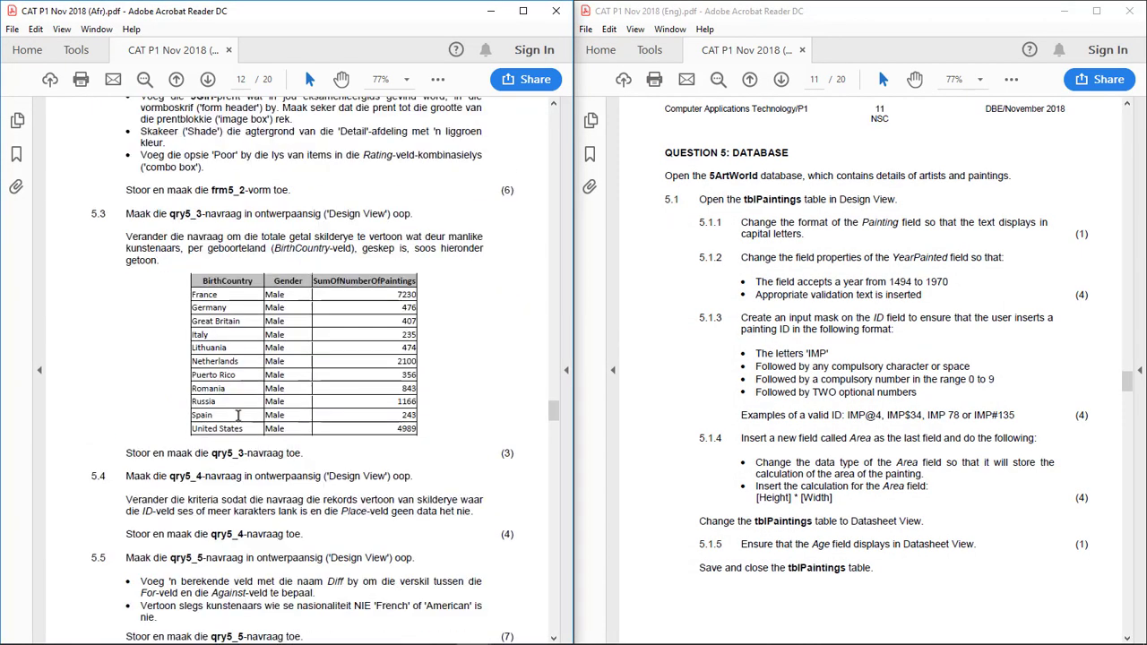
scroll(235, 416, up, 1)
scroll(866, 371, down, 10)
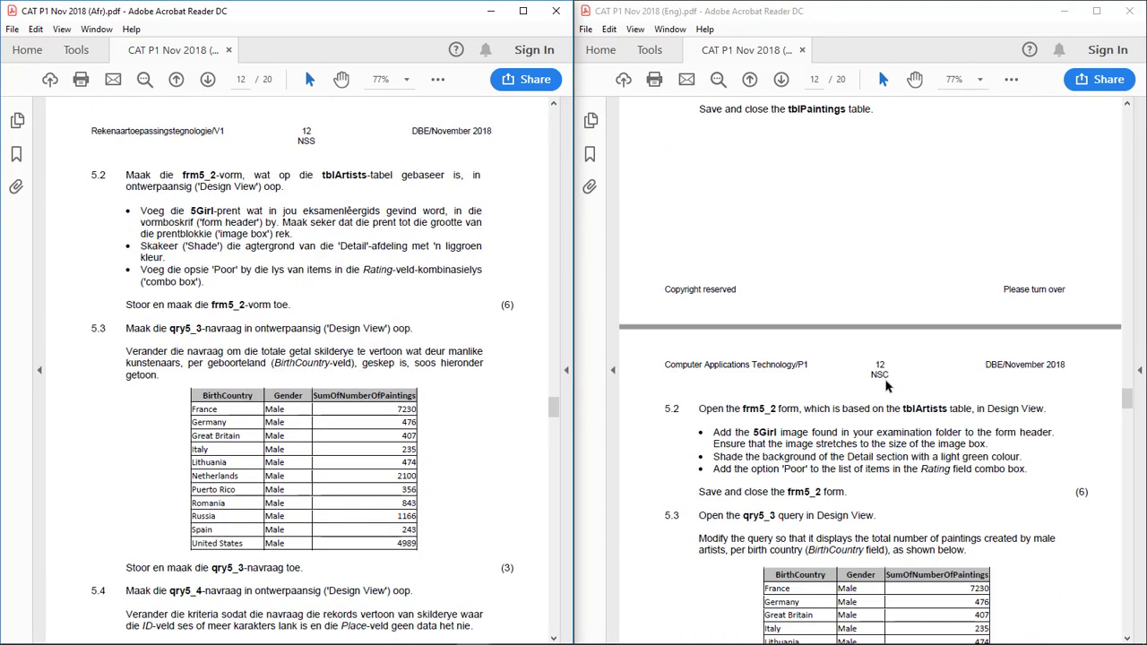
scroll(885, 381, down, 3)
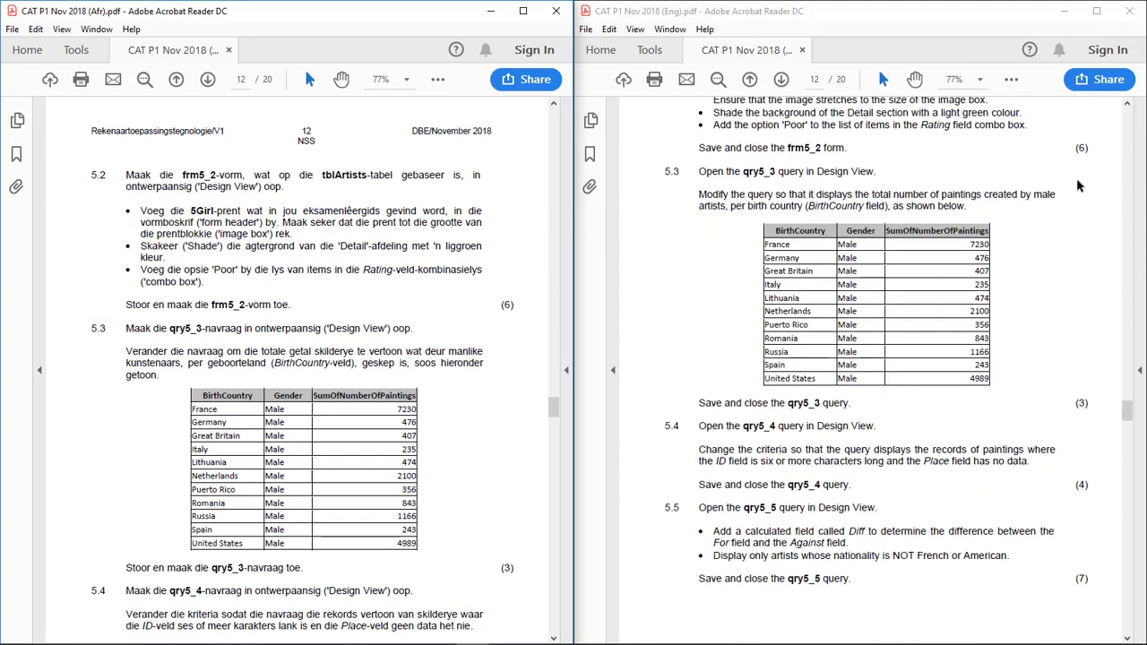
click(1127, 105)
click(1127, 105)
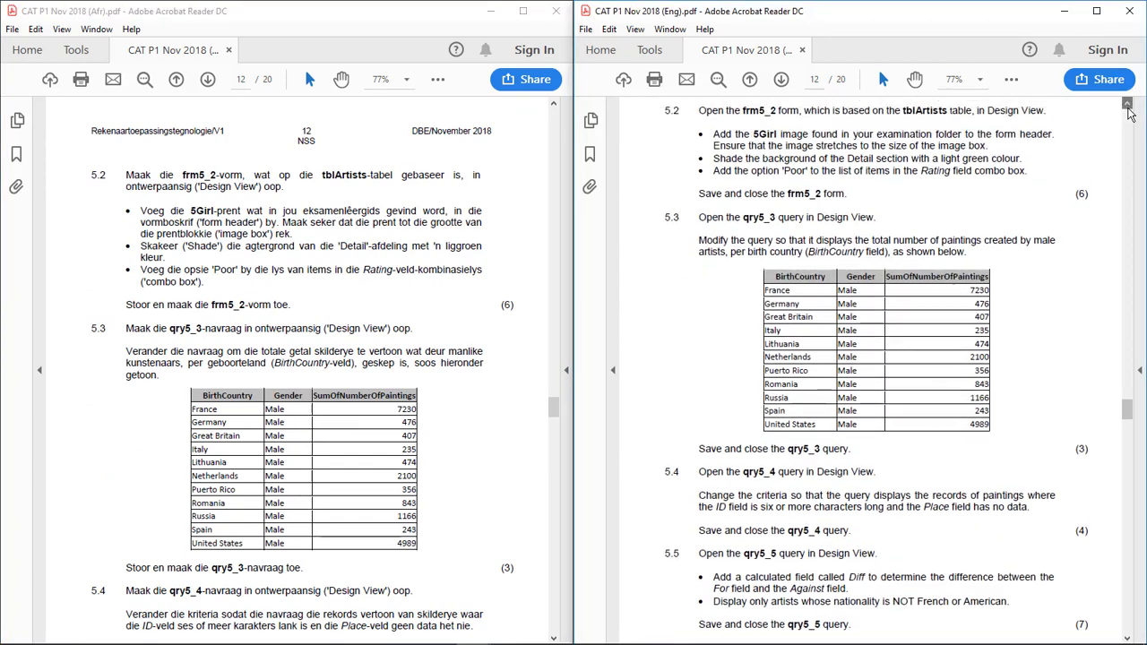
click(1127, 105)
click(1127, 105)
click(1127, 106)
click(1127, 106)
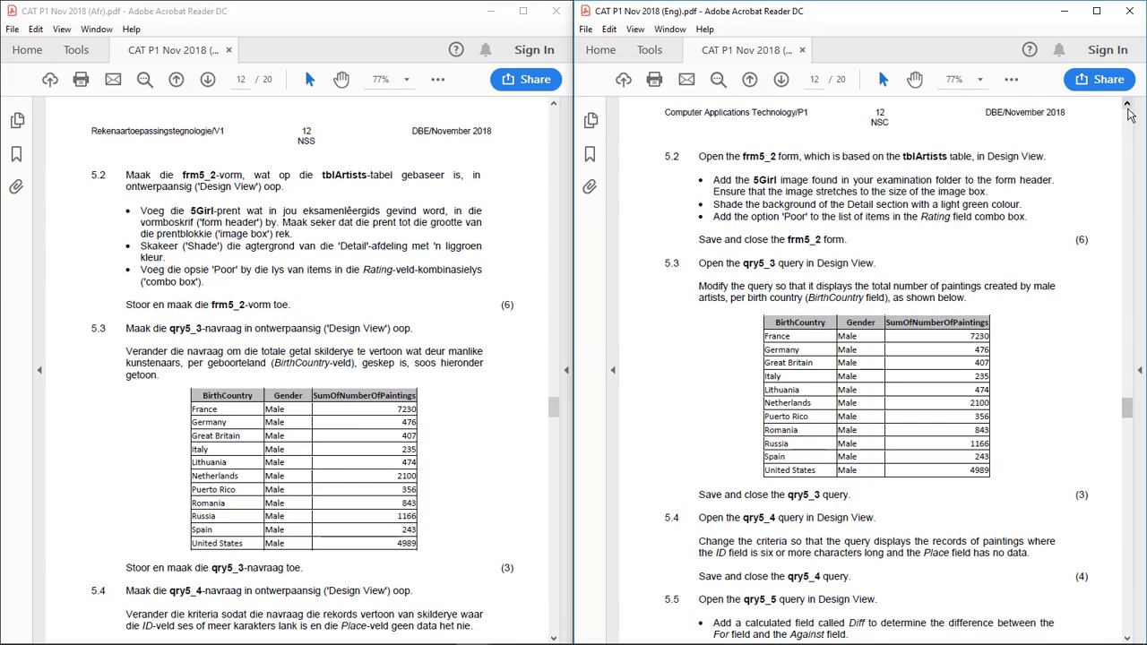
click(1128, 106)
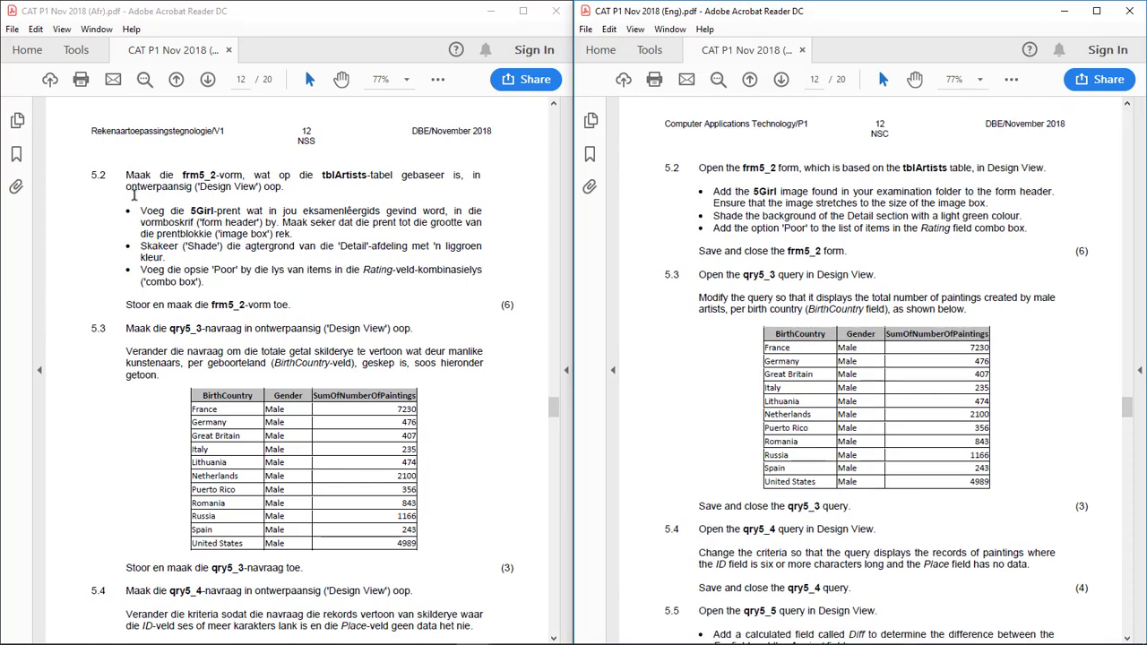
drag(90, 175, 107, 175)
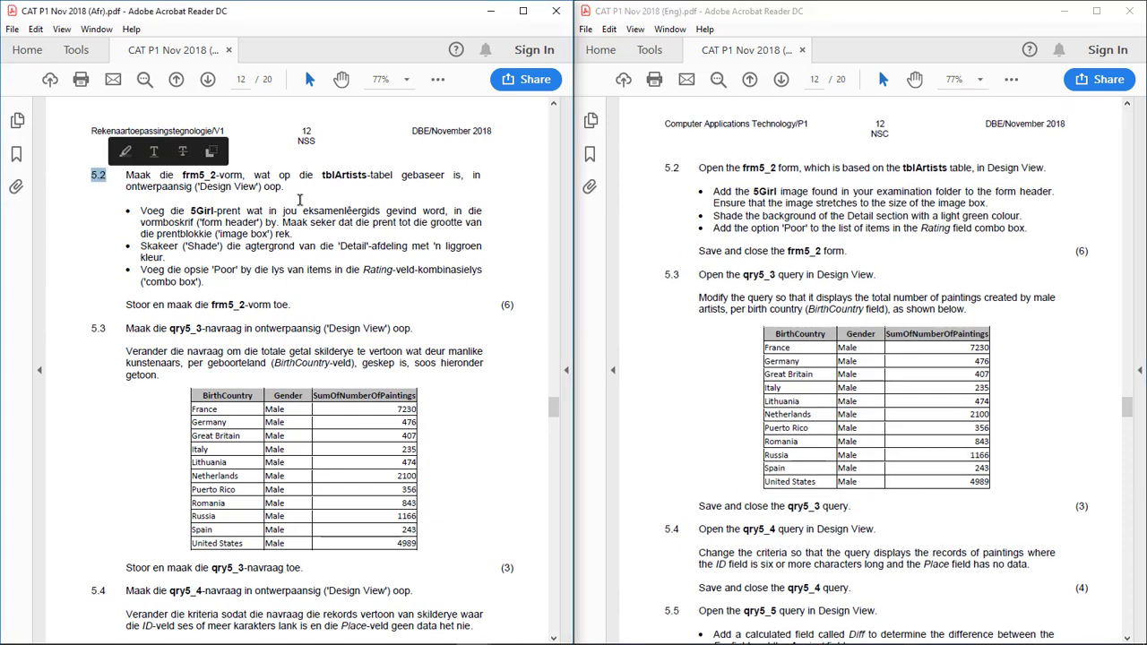
click(1127, 104)
click(1126, 104)
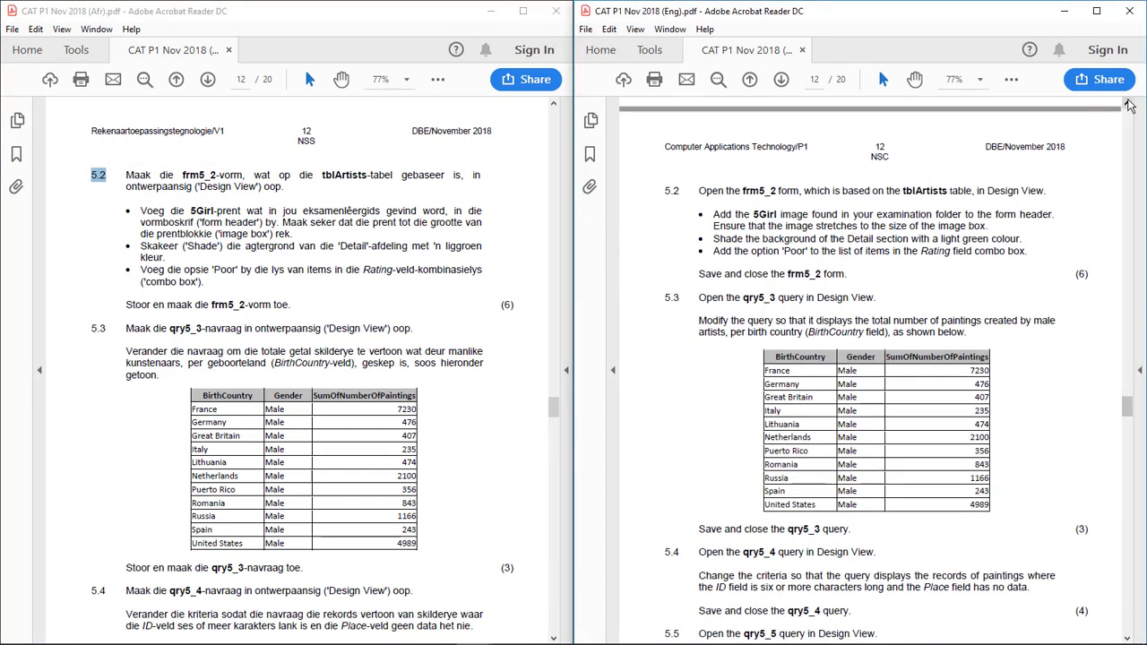
click(1124, 634)
click(1124, 634)
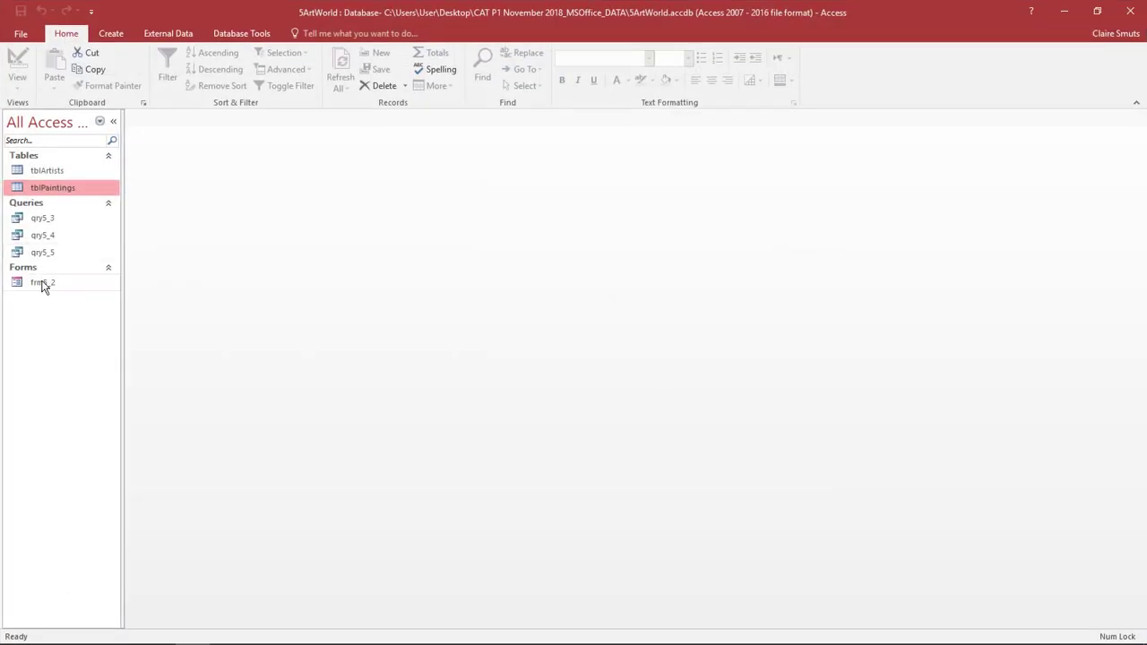
- Open the frm5_2 form in Design View and check question 5.2's instruction for adding the 5Girl image to the form header
right_click(42, 285)
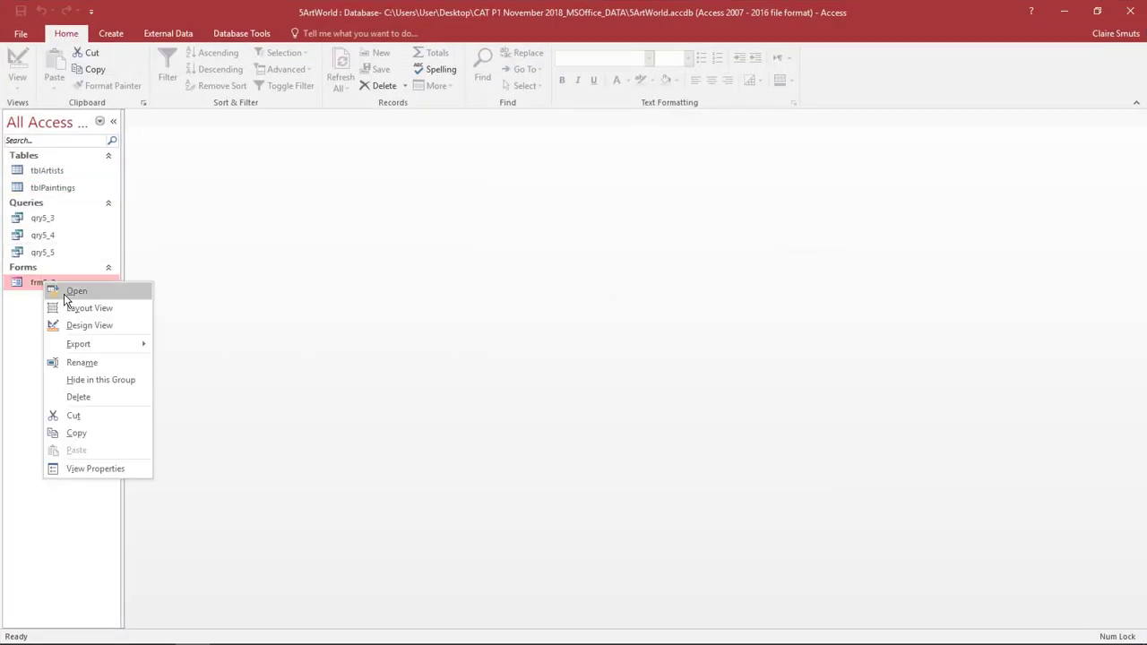
click(76, 325)
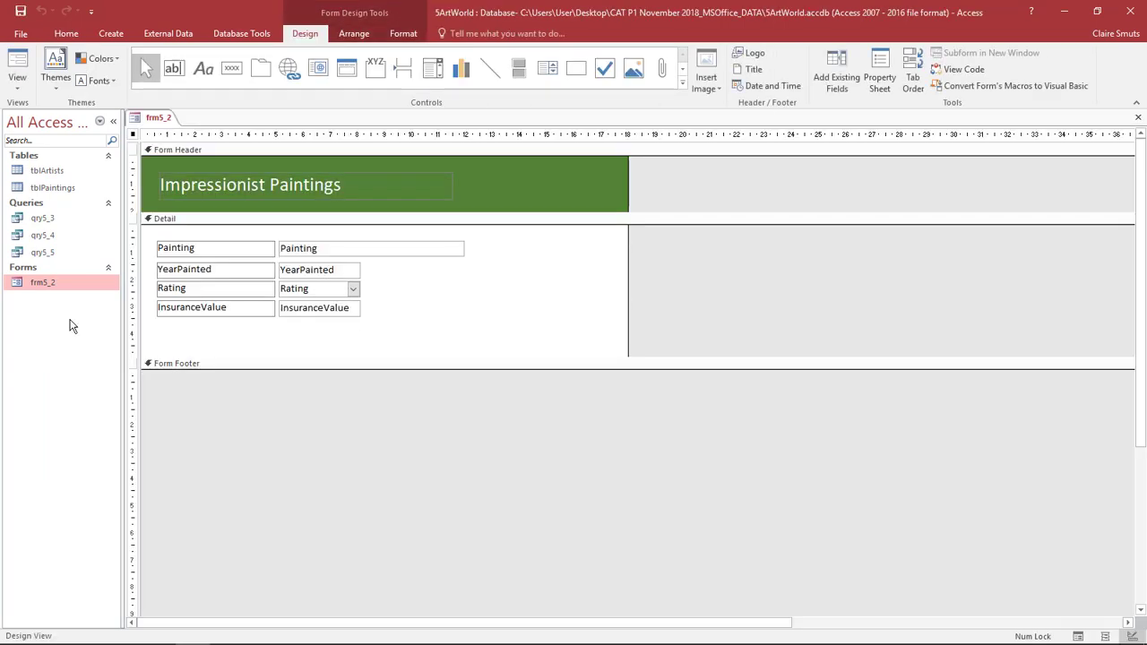
click(1064, 12)
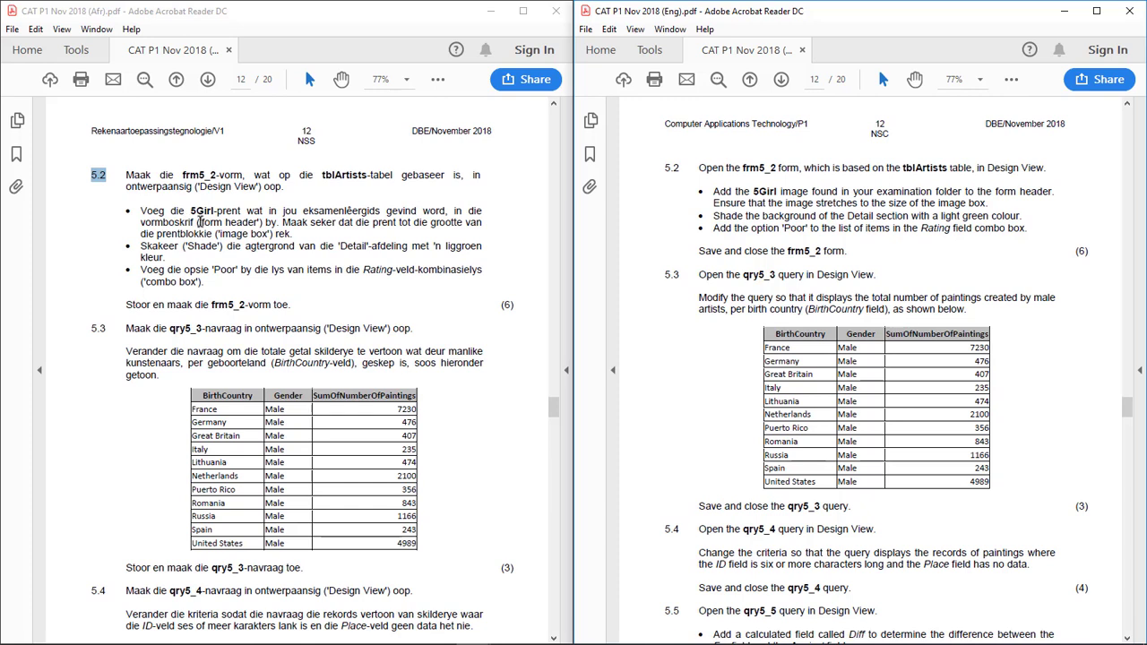
drag(200, 222, 258, 221)
click(308, 227)
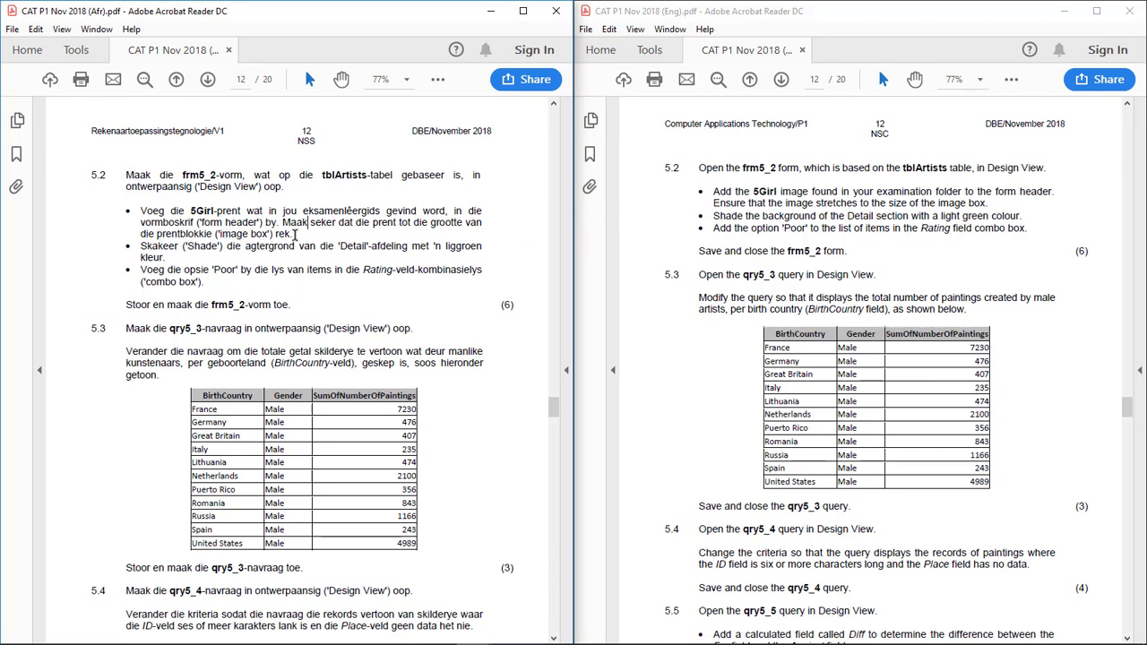
mouse_move(295, 238)
mouse_down()
mouse_move(283, 224)
mouse_move(294, 235)
mouse_up()
click(283, 223)
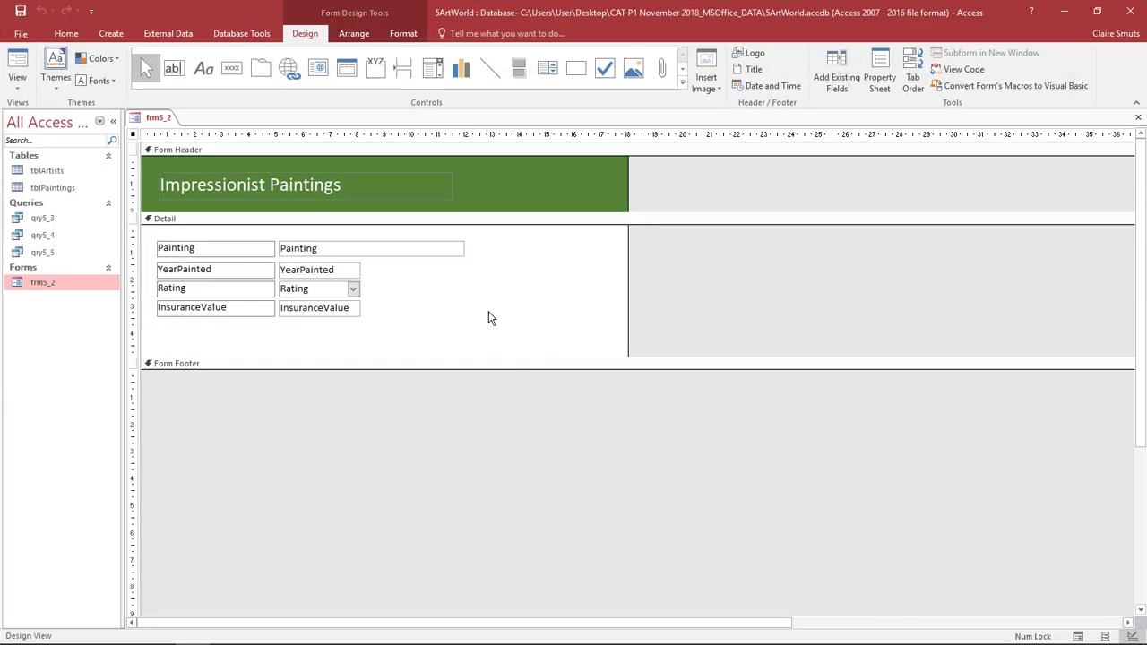
- Insert the 5Girl.jpg image from the CAT P1 November 2018 folder on the Desktop into the form header beside the title
click(712, 79)
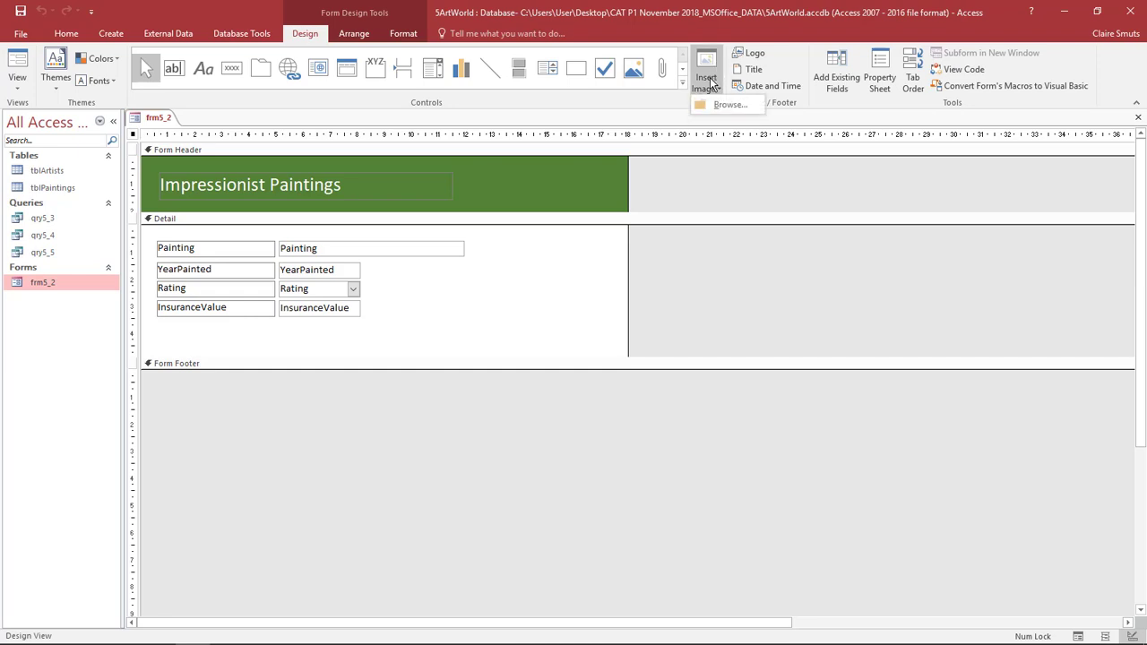
click(709, 84)
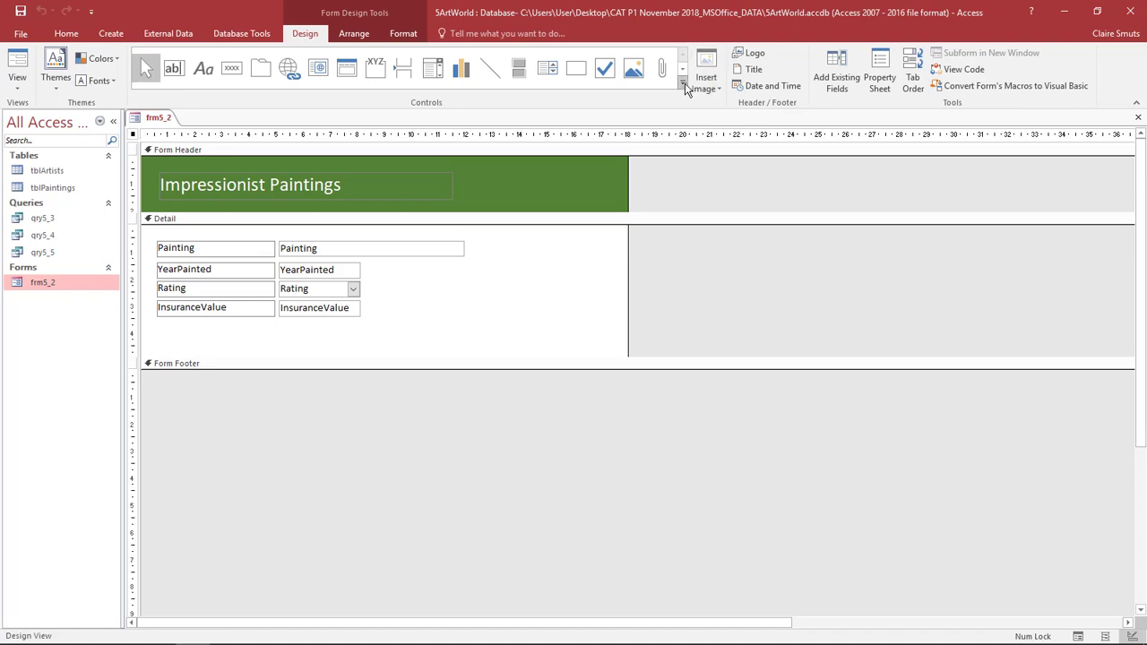
click(682, 83)
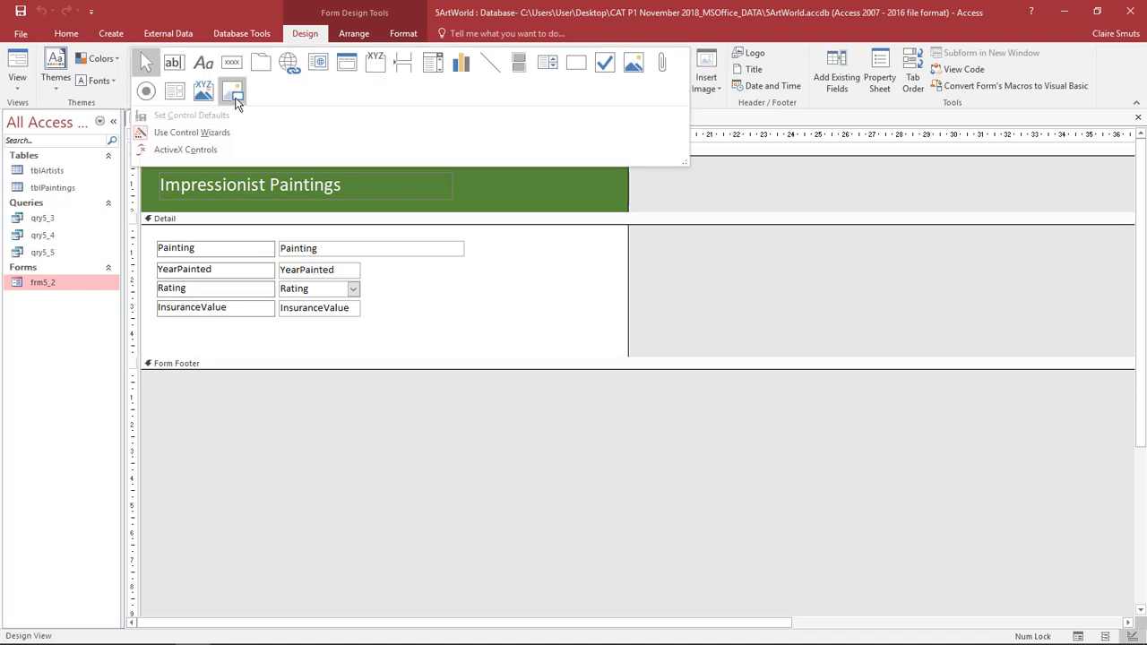
click(235, 100)
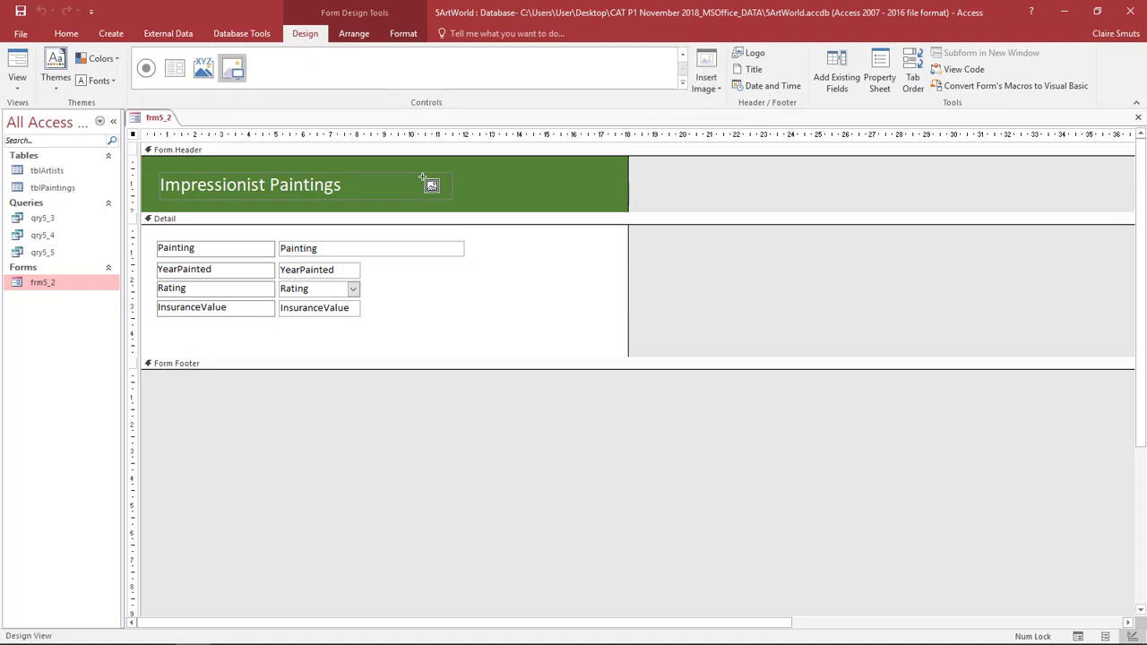
click(473, 161)
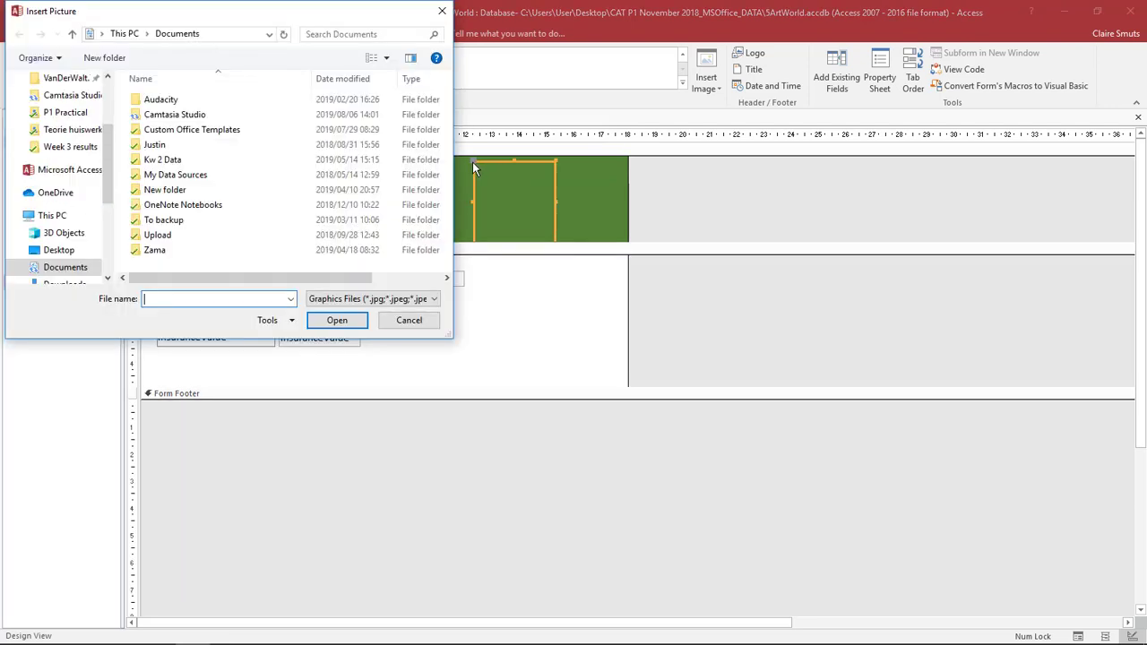
scroll(105, 98, up, 3)
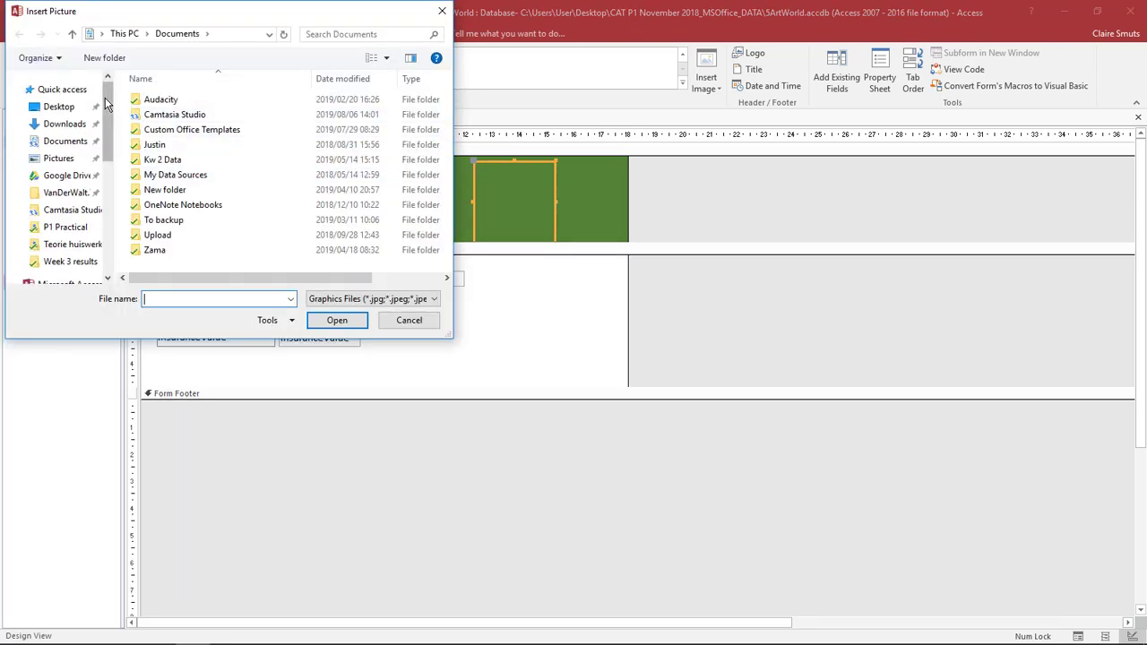
click(54, 106)
double_click(206, 221)
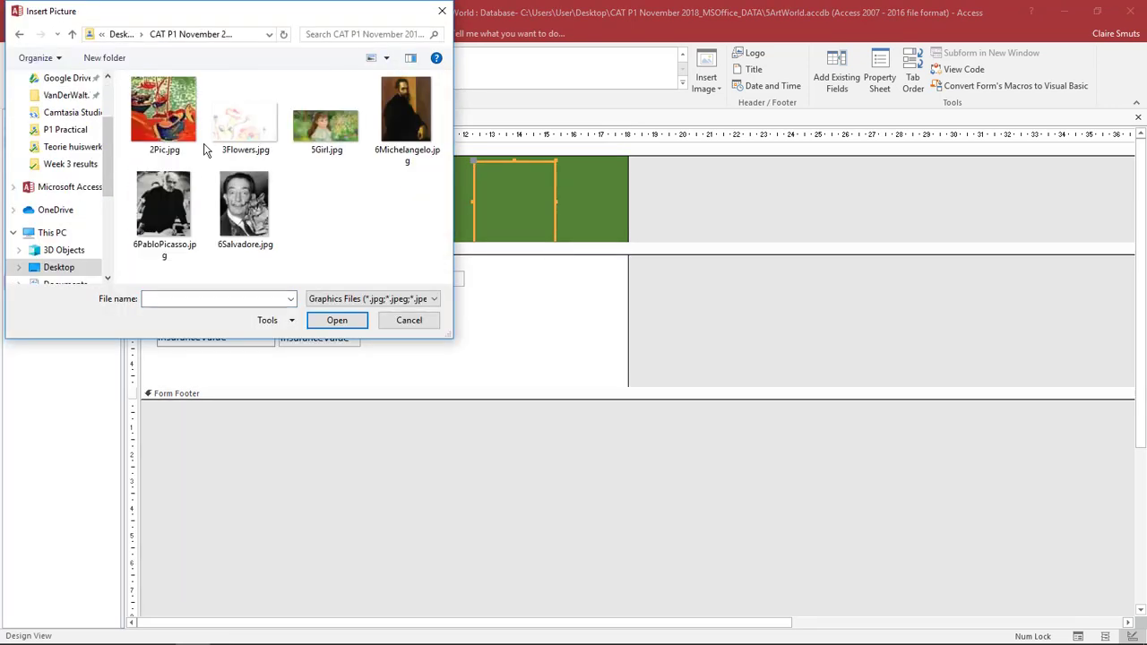
double_click(325, 127)
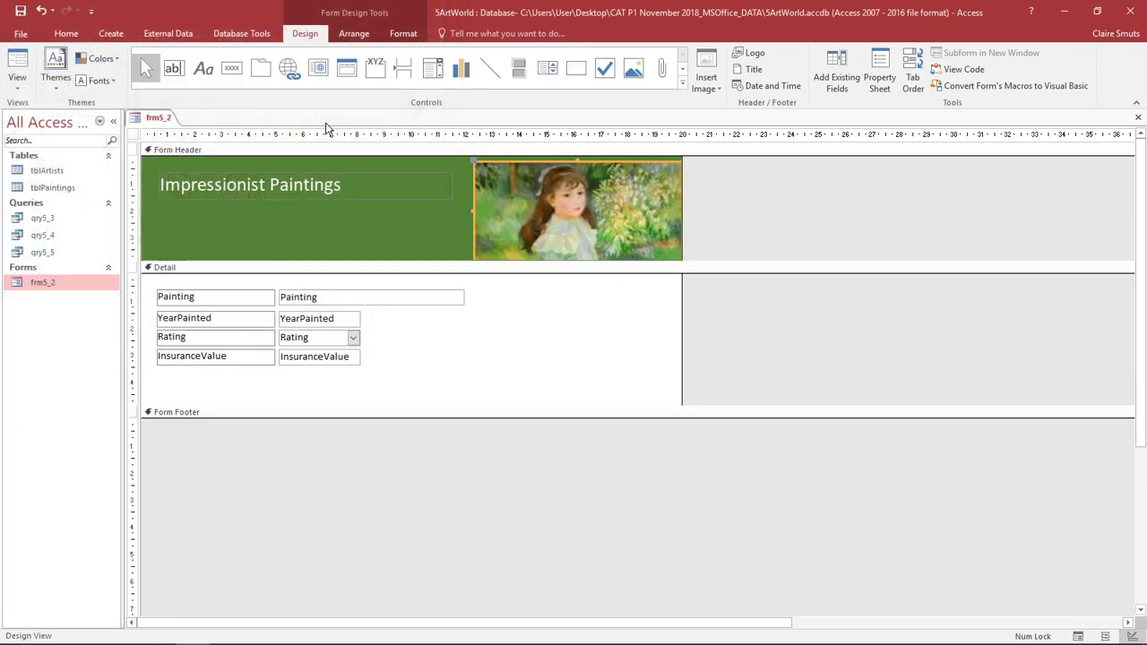
- Open the properties of the header image and set its Size Mode to Stretch
right_click(572, 202)
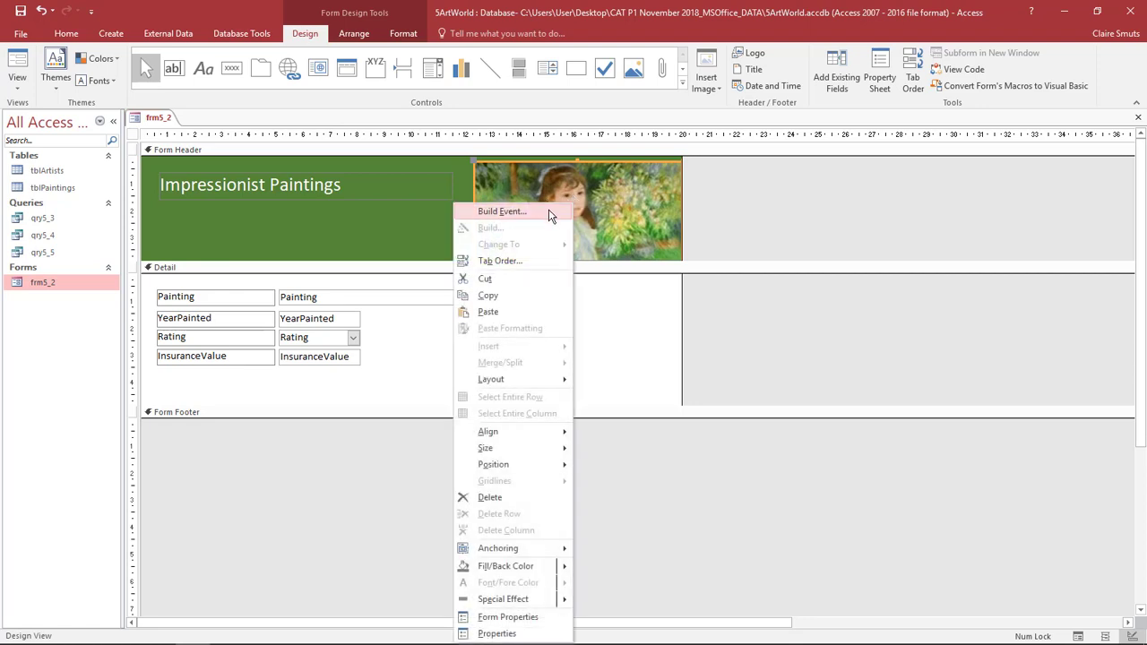
click(496, 634)
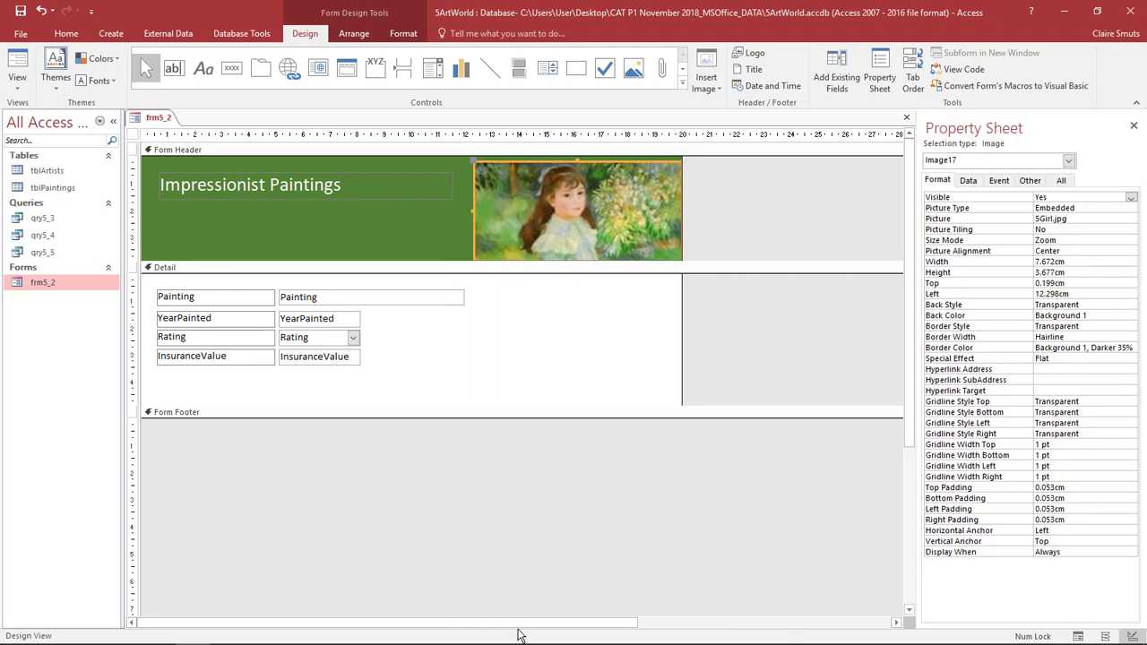
click(1066, 240)
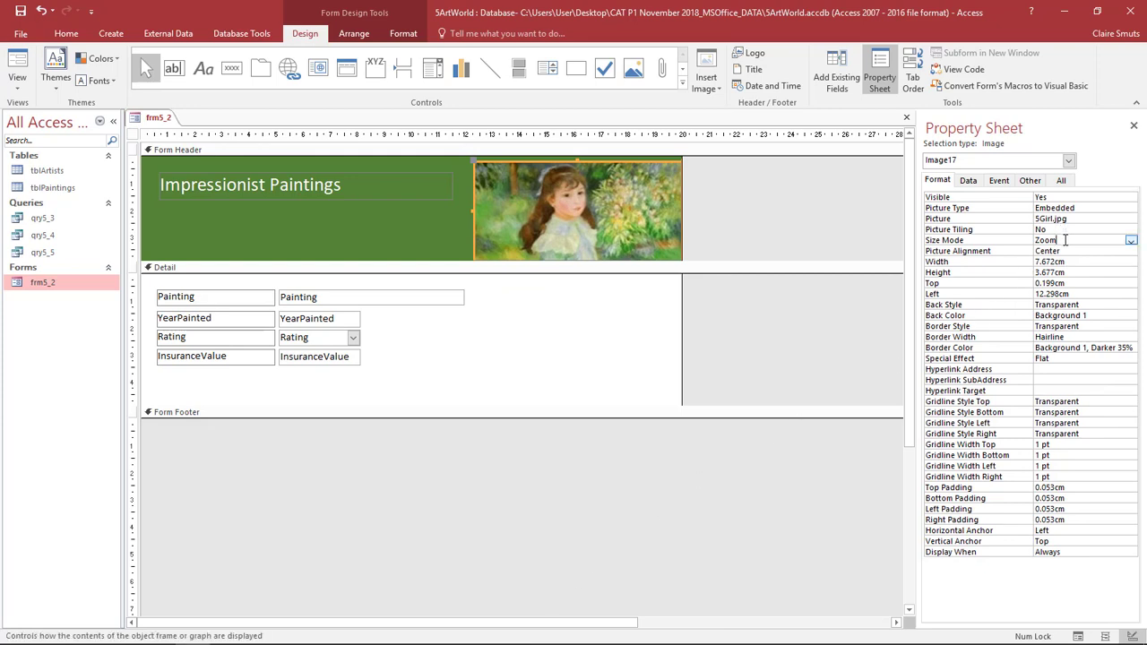
click(1130, 241)
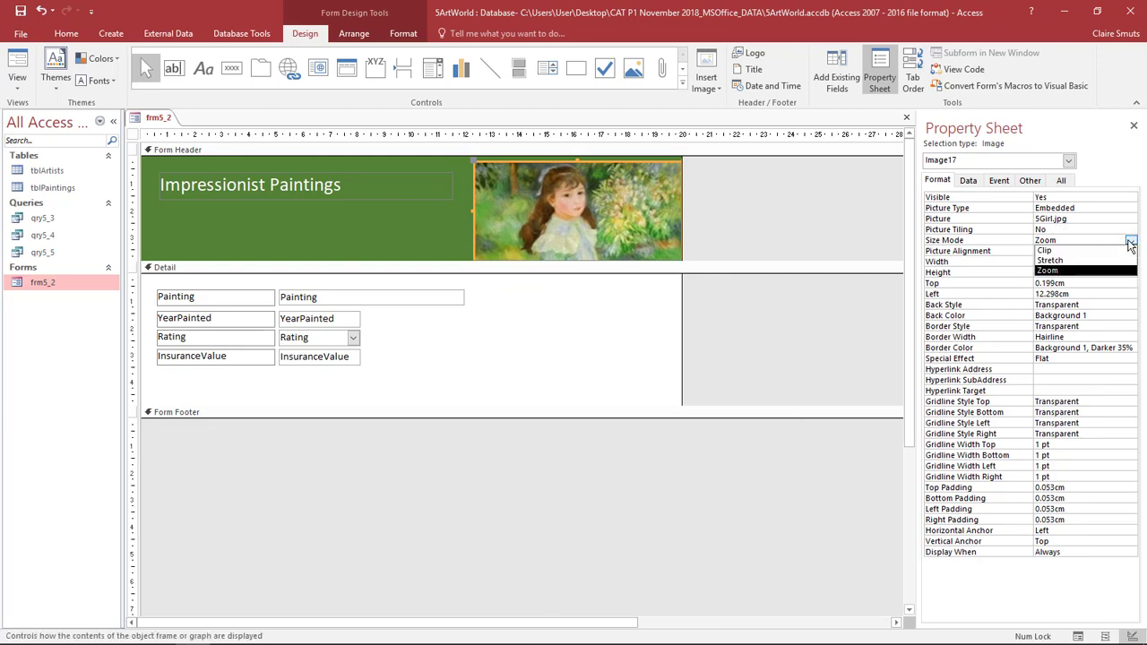
click(1121, 261)
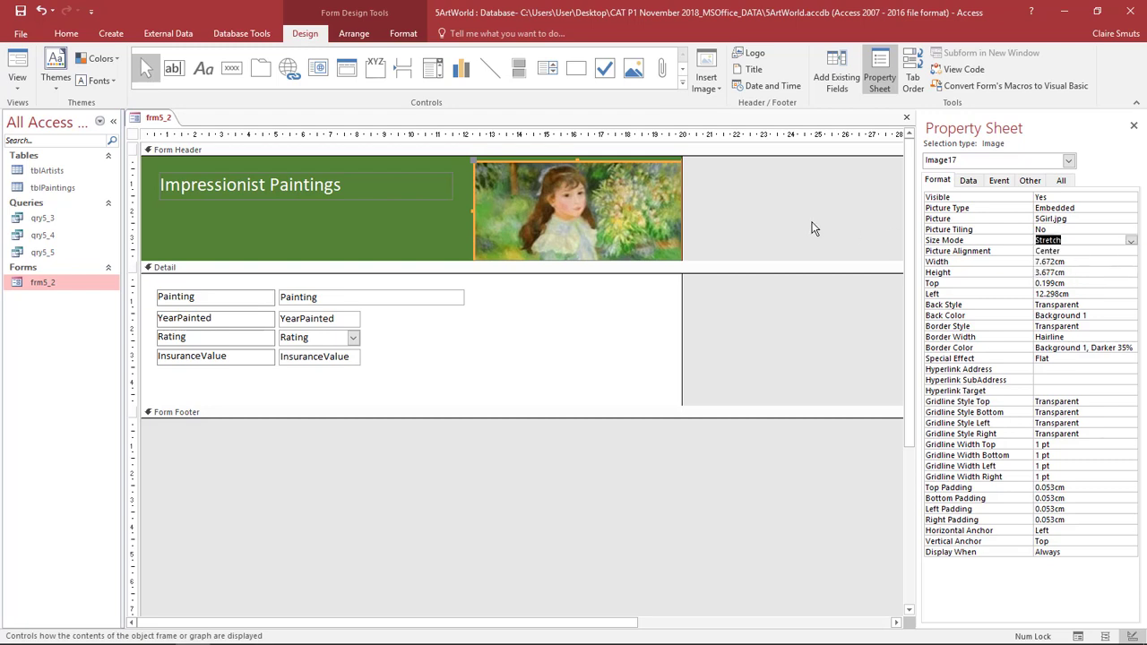
- Delete the 5Girl image from the form header
click(688, 214)
click(678, 216)
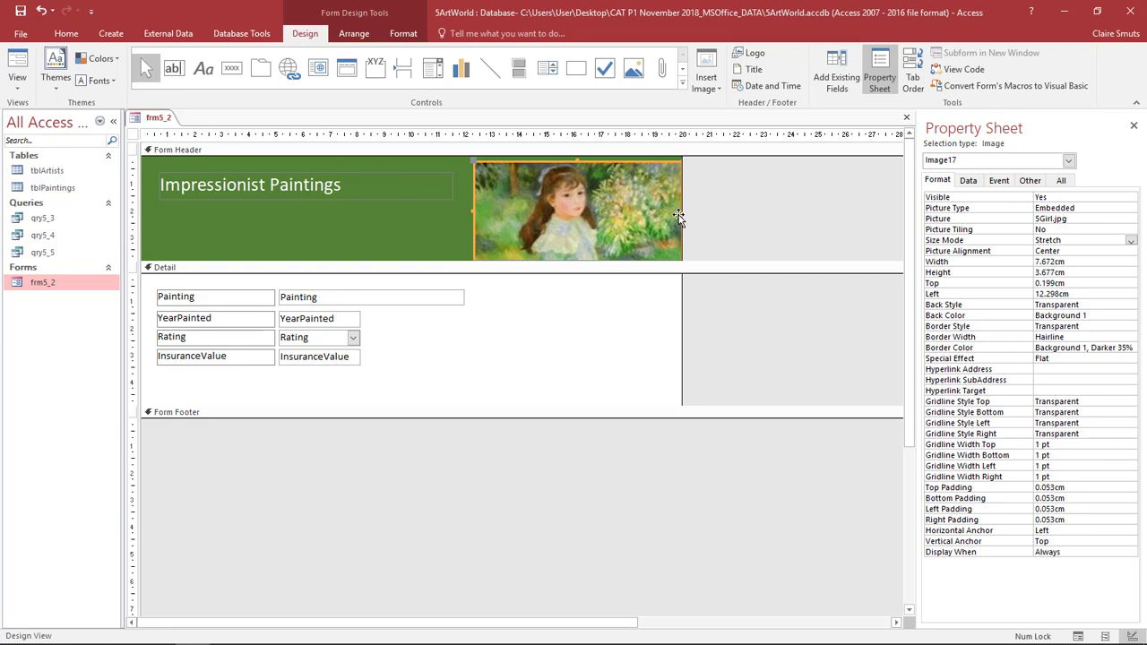
key(Delete)
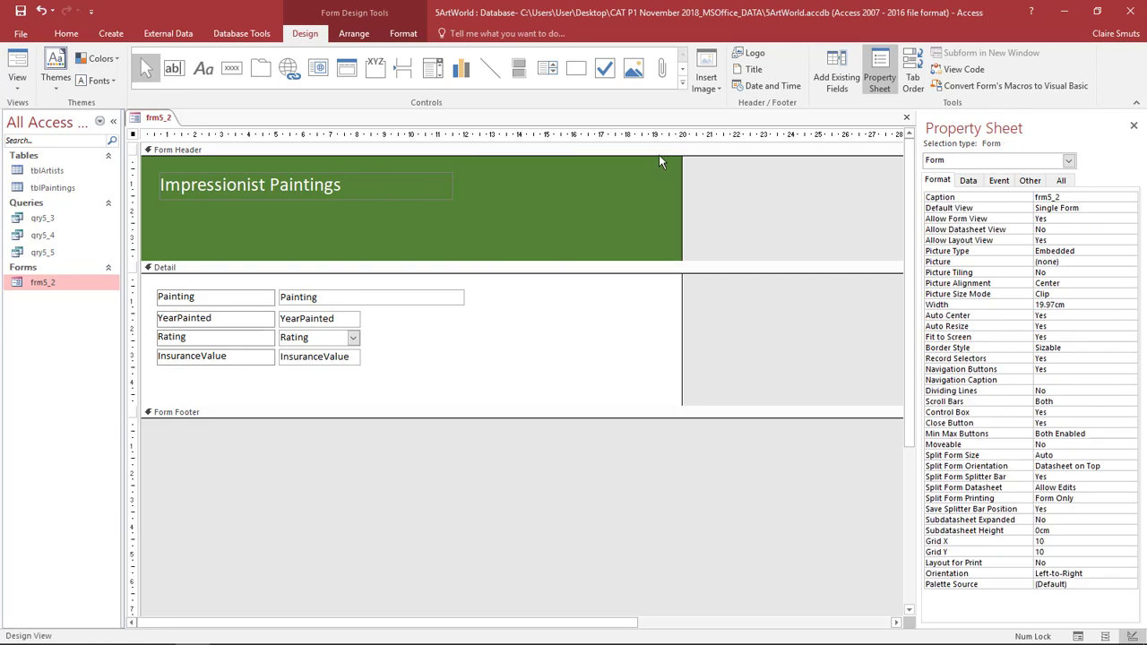
- Insert 5Girl.jpg in the form header in a frame about 3.9 cm wide and 2.8 cm high, with Size Mode set to Stretch
click(683, 85)
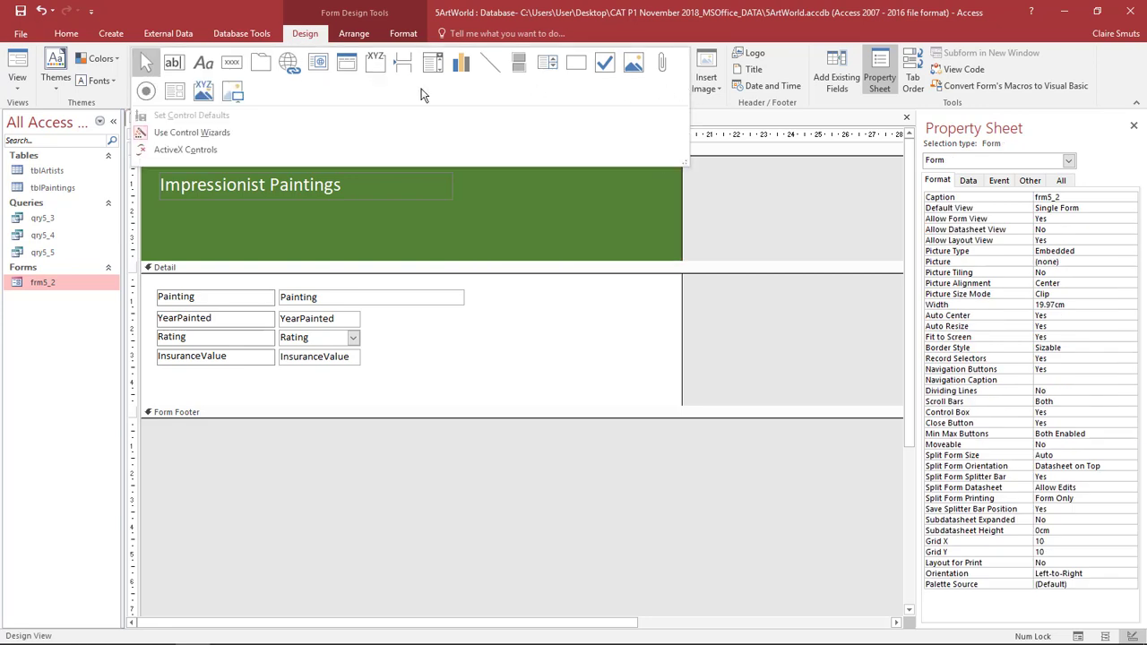
click(235, 89)
drag(503, 170, 610, 245)
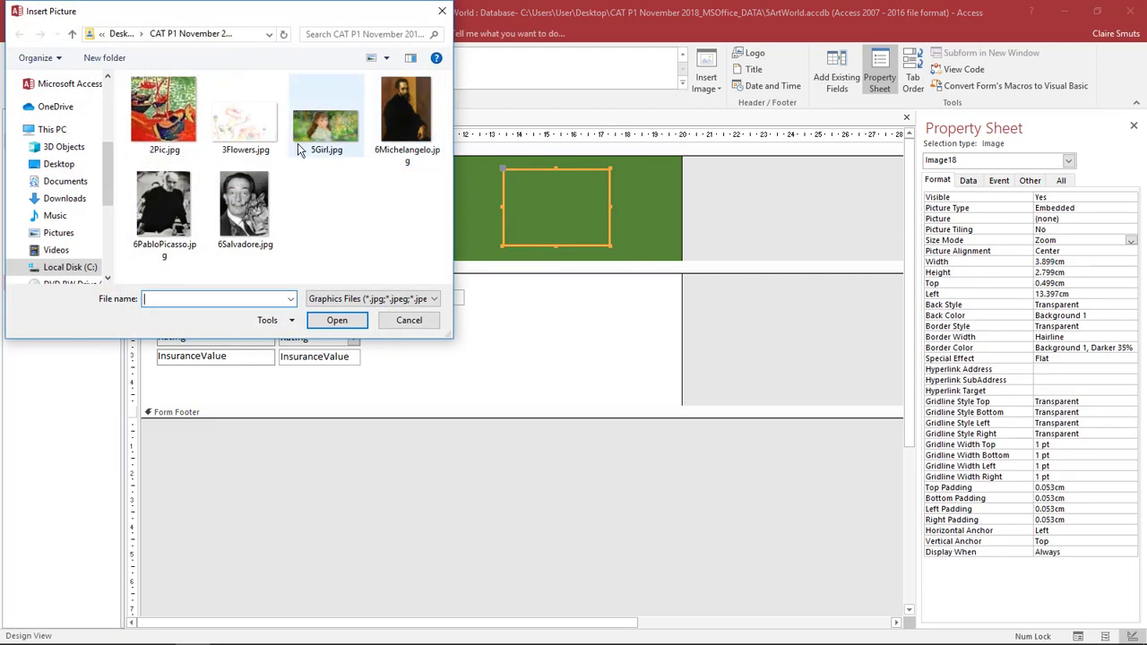
double_click(326, 120)
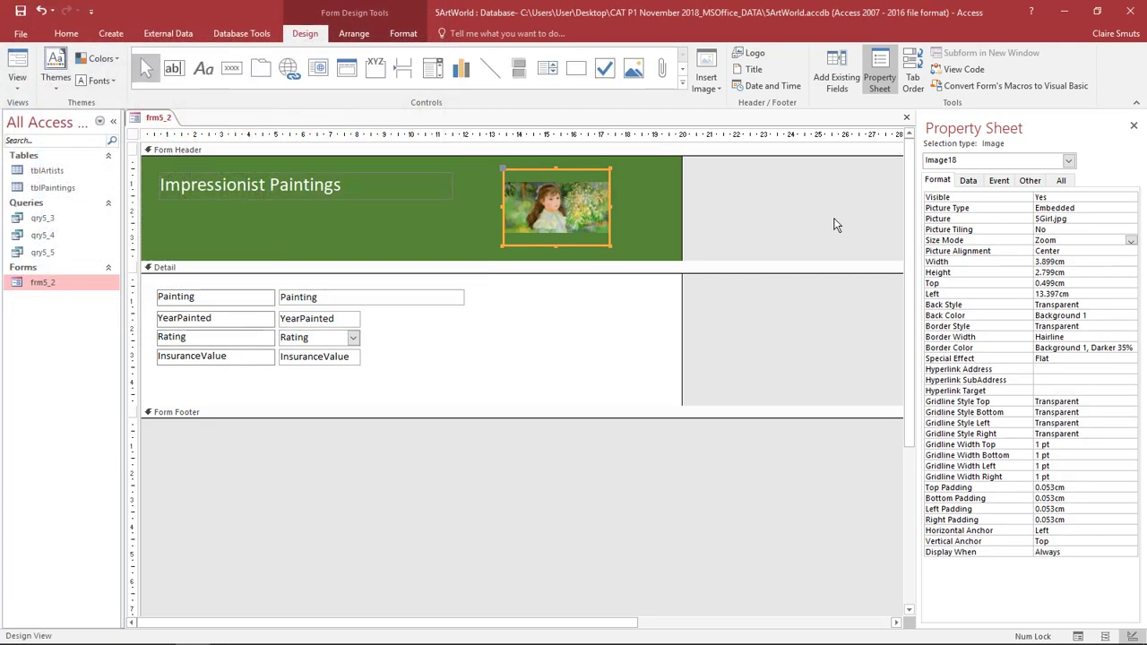
click(1130, 241)
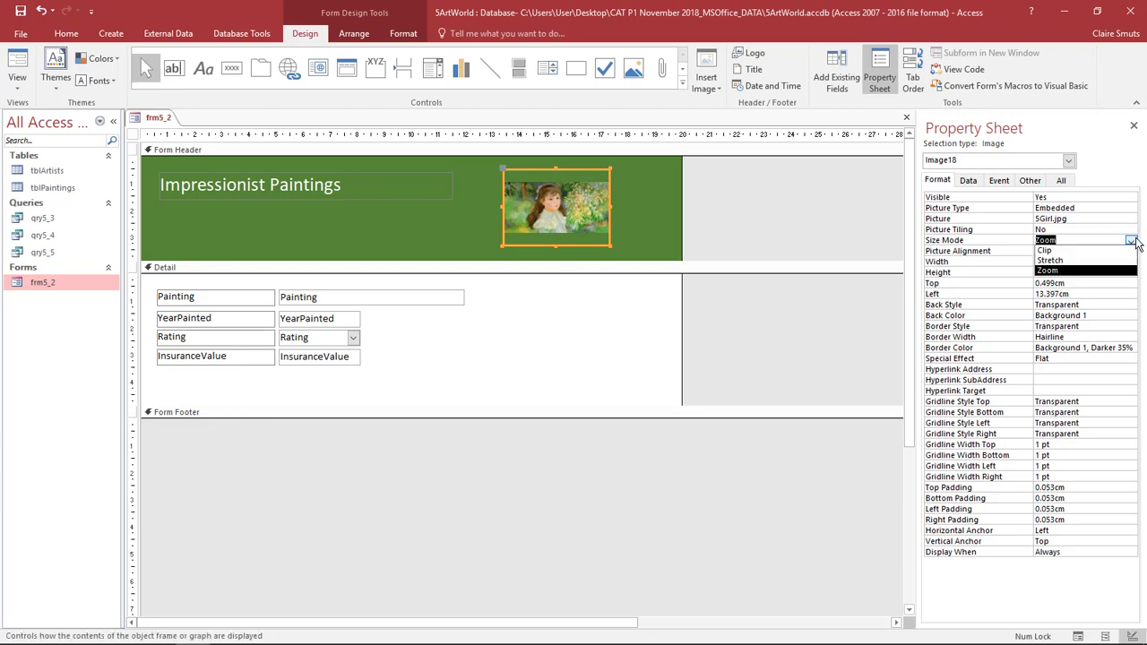
click(1111, 261)
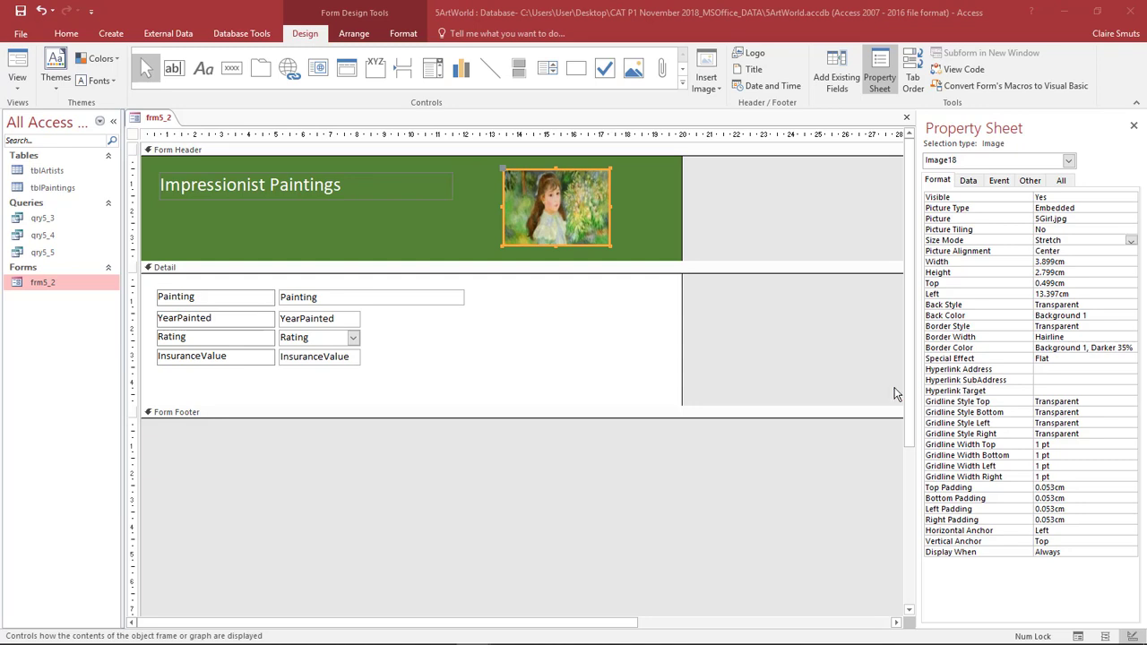
- Select the whole form and look through its Format properties, from picture alignment and border style to split form settings and orientation
click(893, 226)
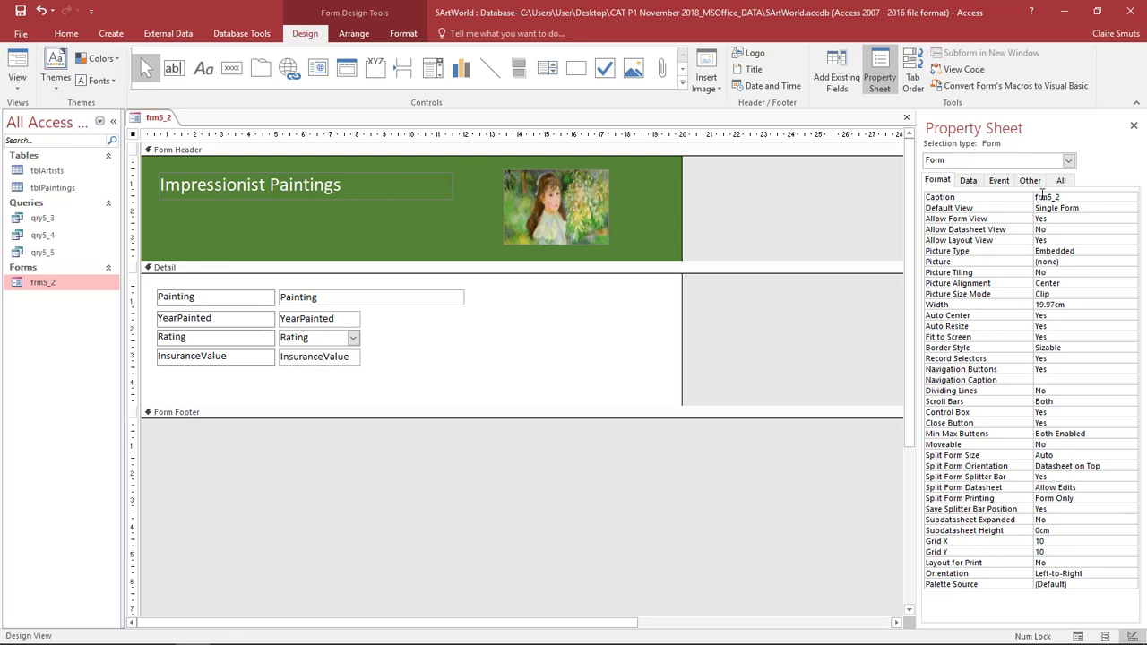
click(1054, 239)
click(1059, 284)
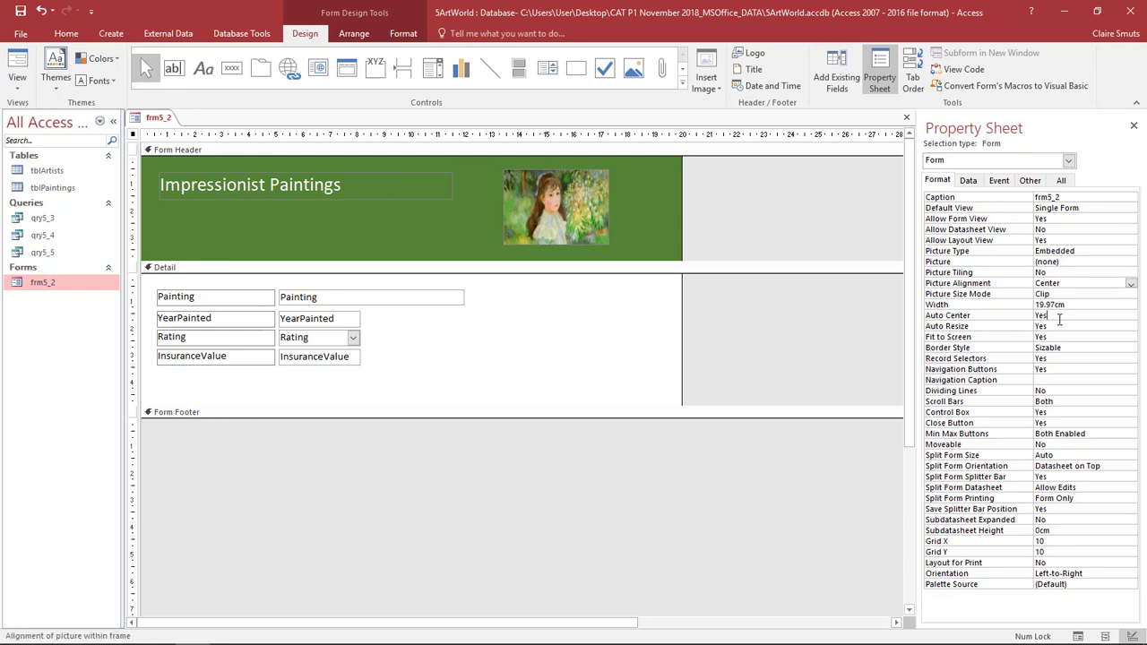
click(1060, 317)
click(1062, 347)
click(1062, 392)
click(1063, 456)
click(1063, 530)
click(1063, 573)
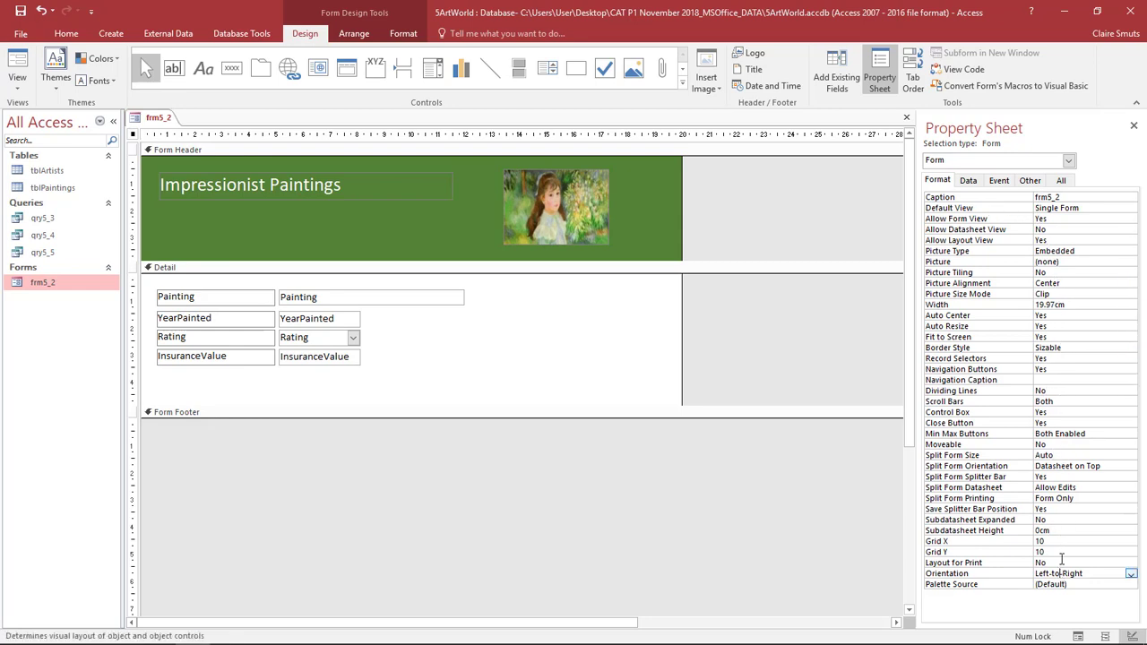
click(1054, 433)
click(1050, 316)
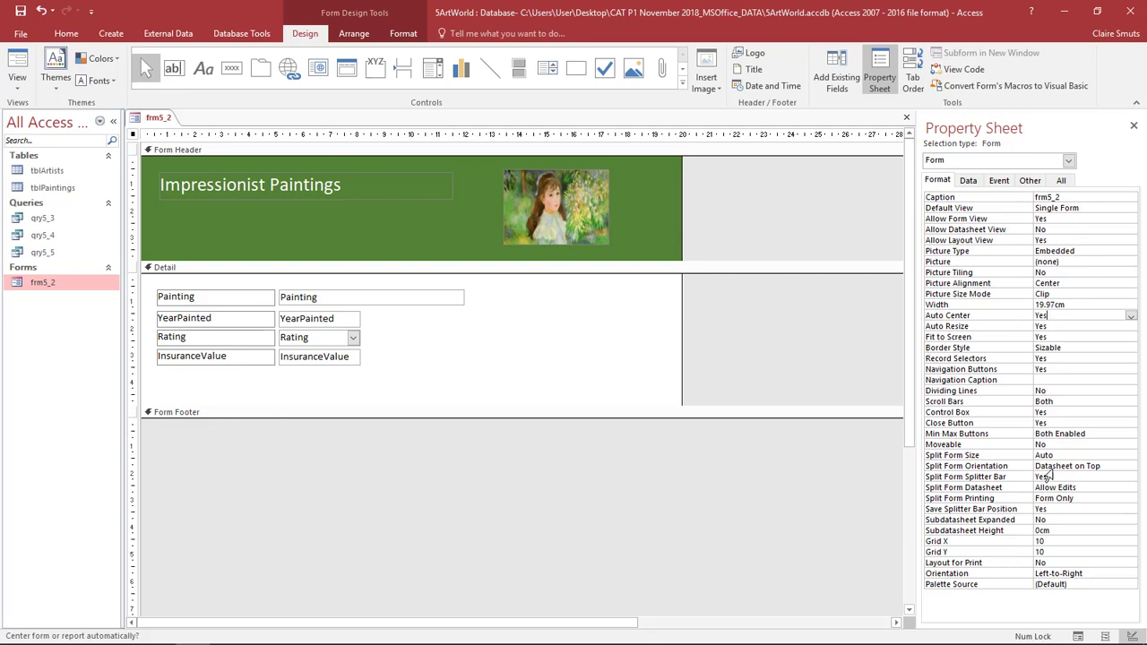
- Check the form's Scroll Bars options and its Navigation Buttons, Control Box and Close Button properties
click(1065, 403)
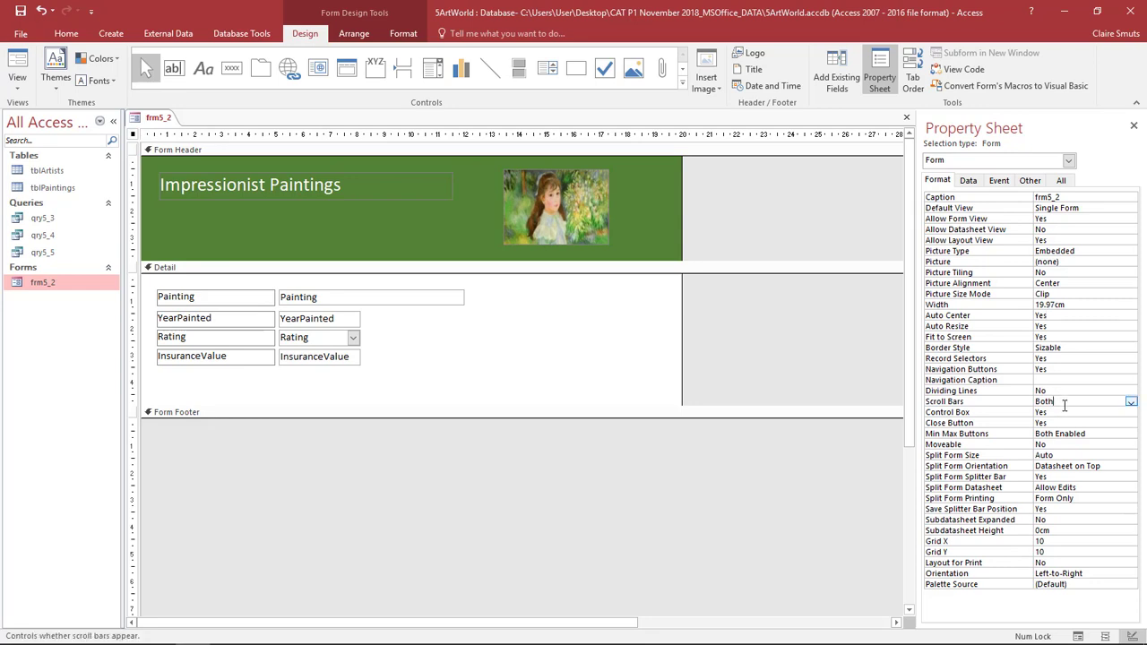
click(1131, 403)
click(1131, 402)
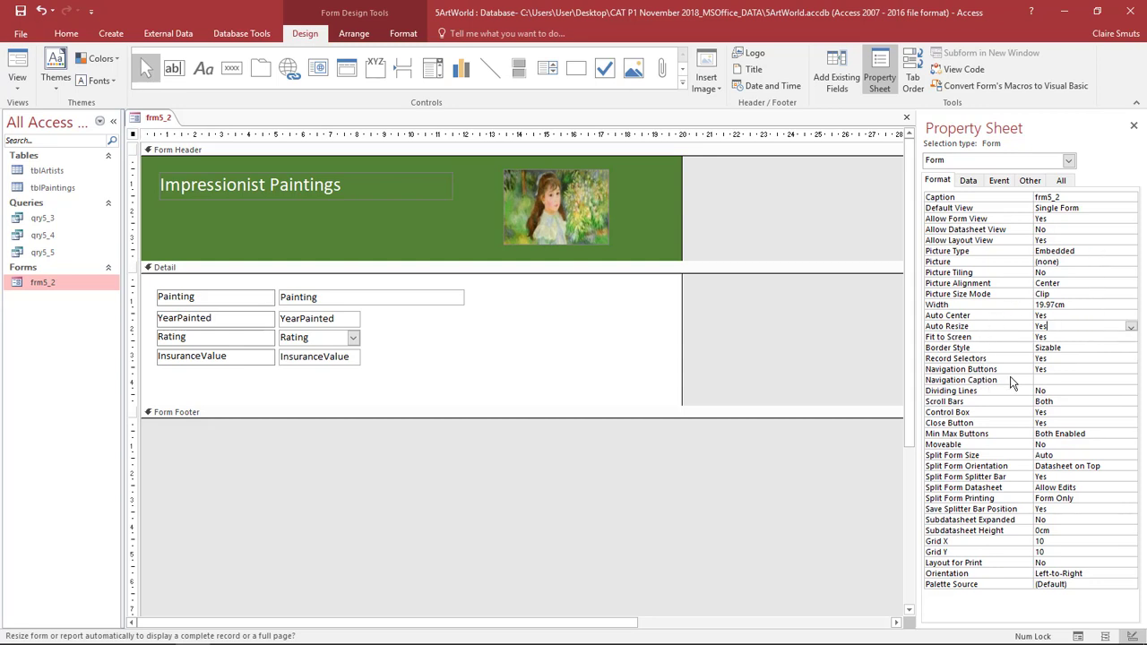
click(1087, 370)
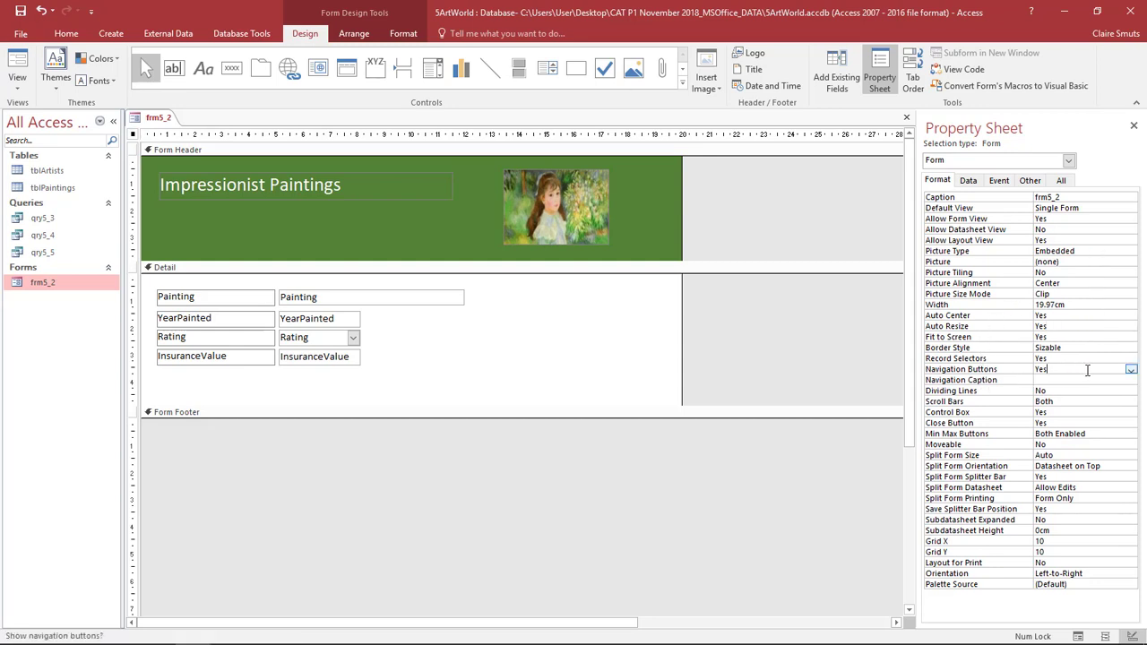
click(1087, 416)
click(1088, 423)
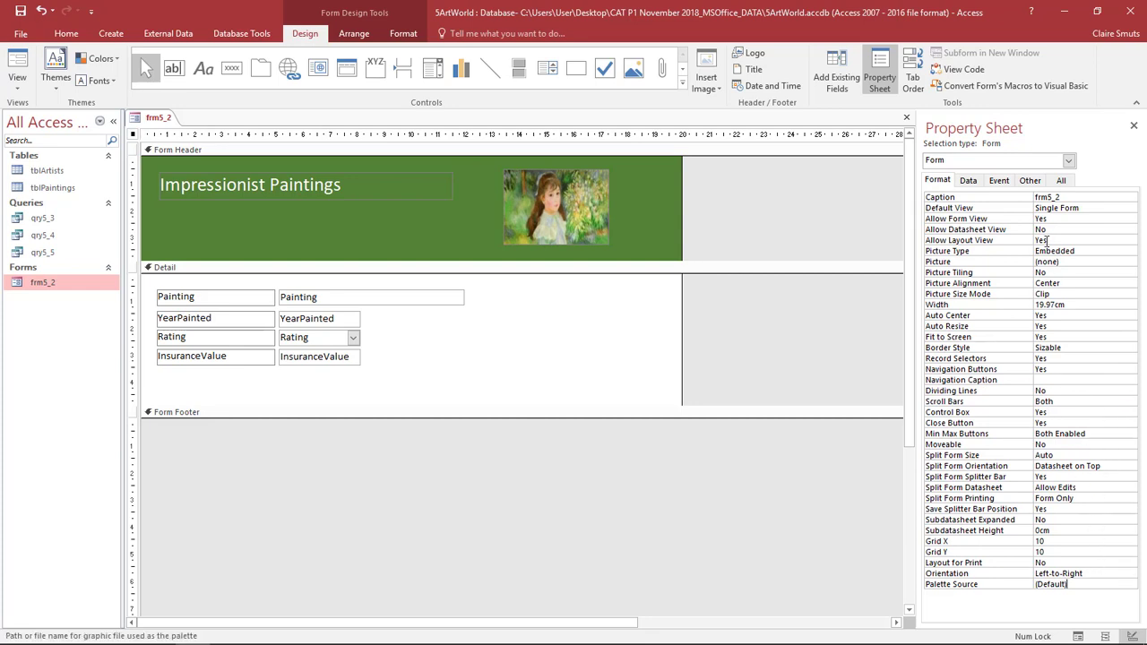
- Examine the form's Data properties, including the options for Allow Additions, Allow Deletions and Allow Edits, and return to the Format properties
click(969, 181)
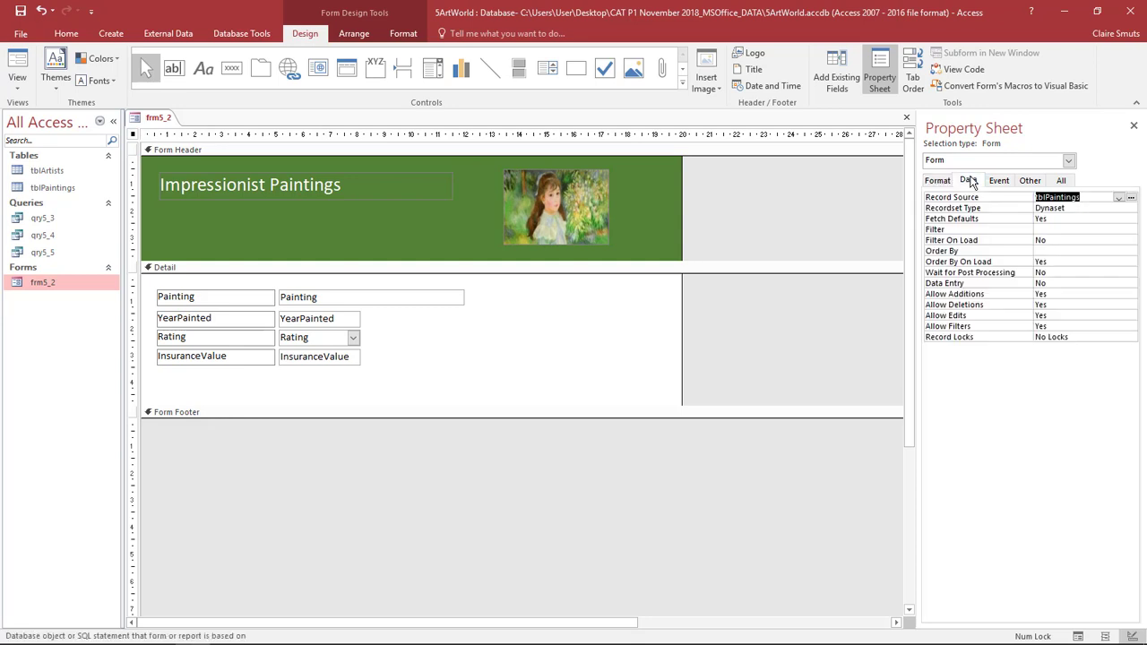
click(1095, 293)
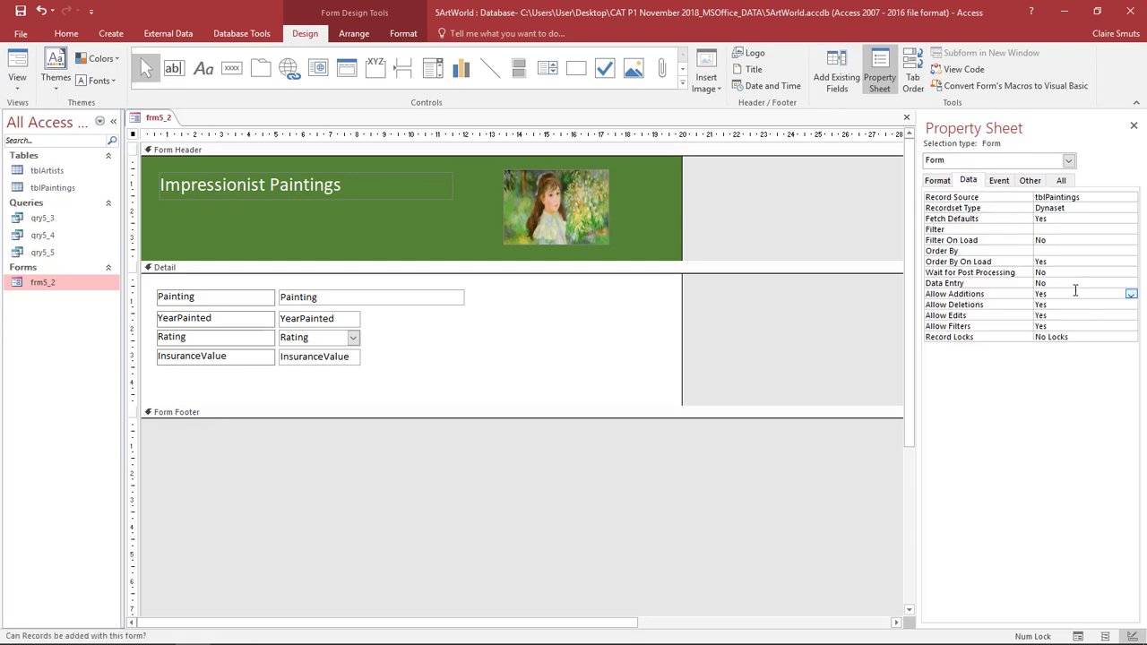
click(1131, 305)
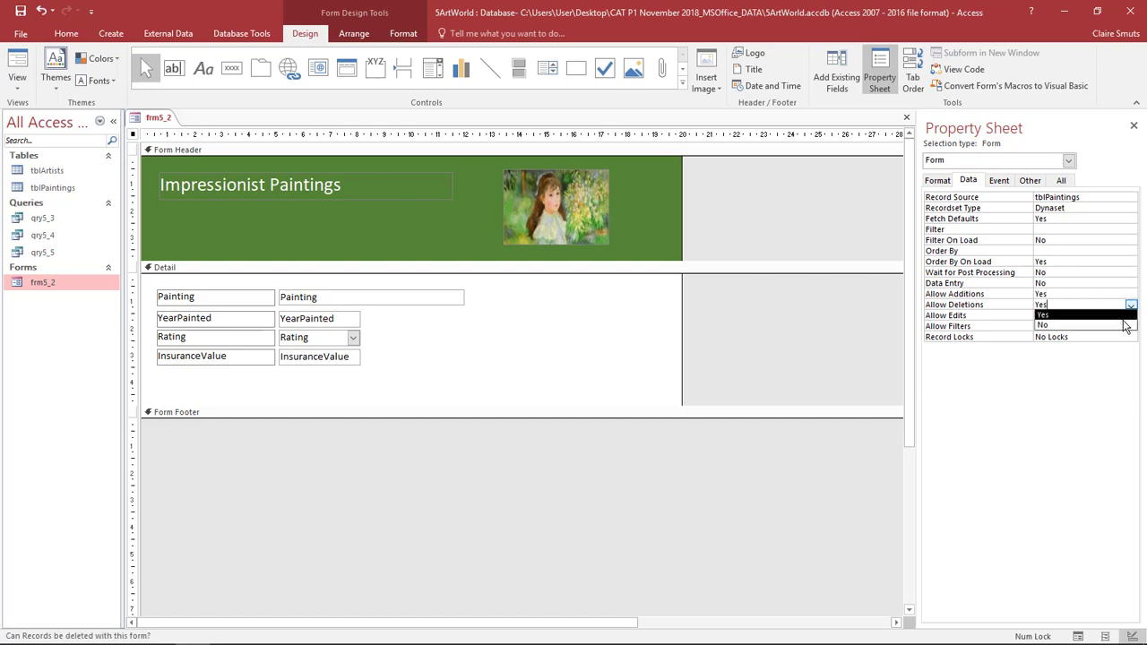
click(1115, 294)
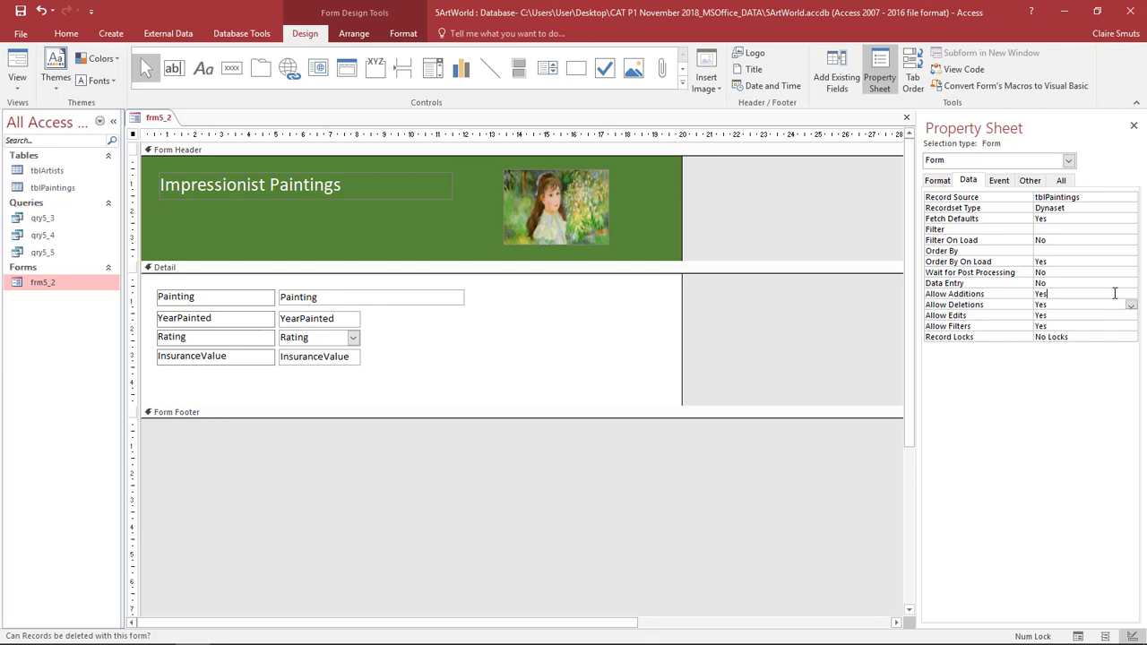
click(1115, 317)
click(1131, 316)
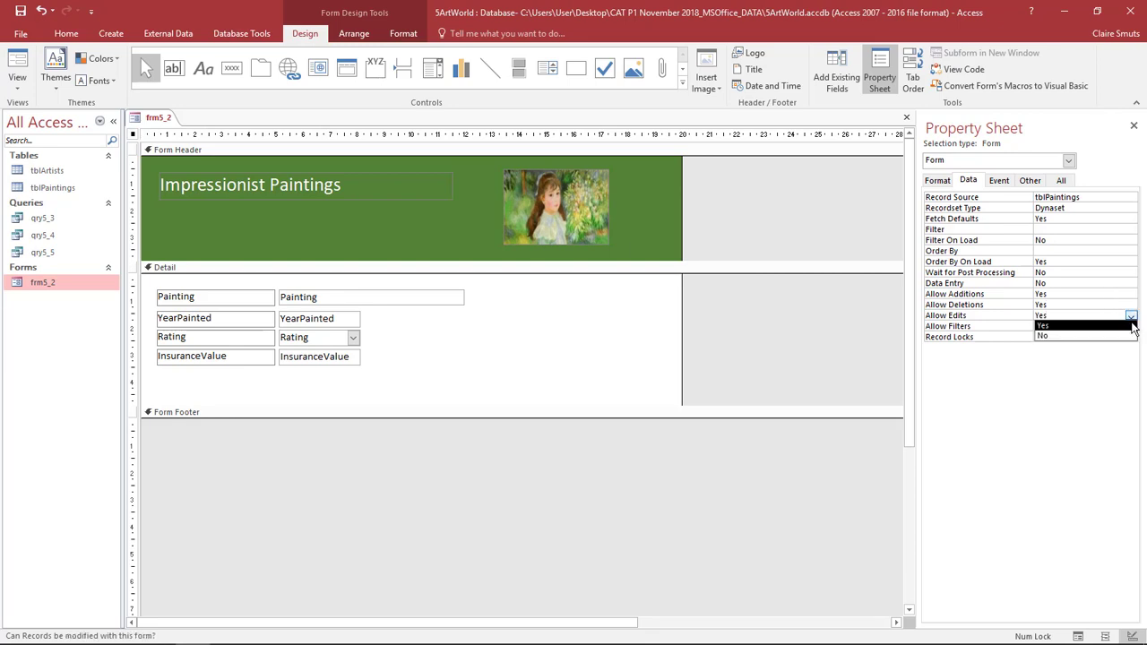
click(1115, 308)
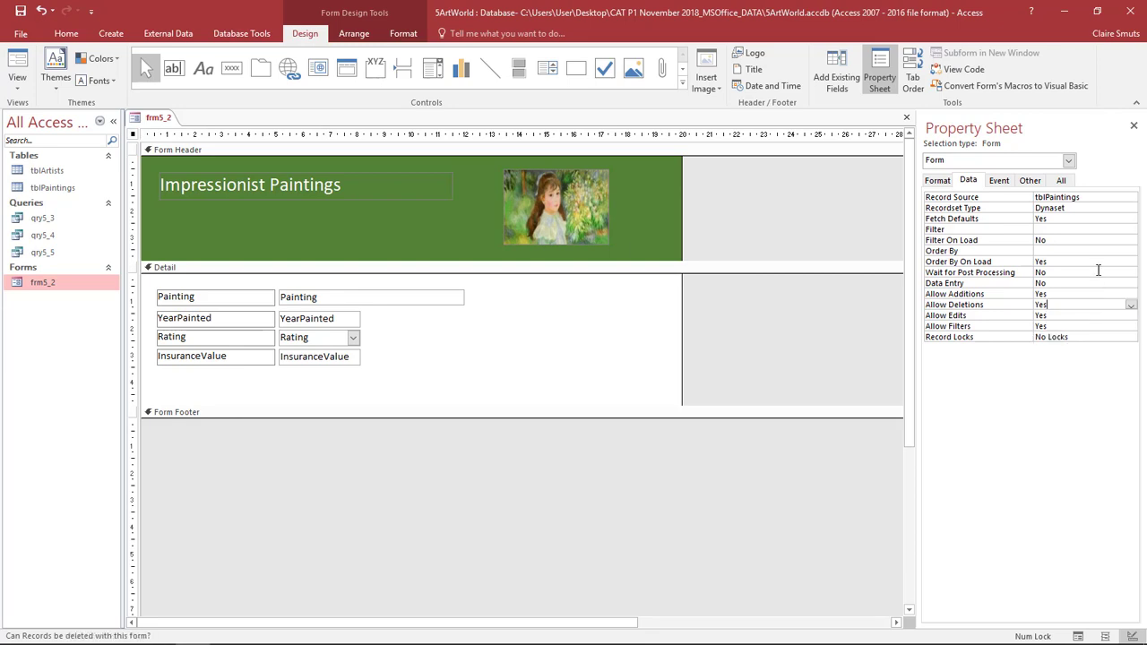
click(938, 180)
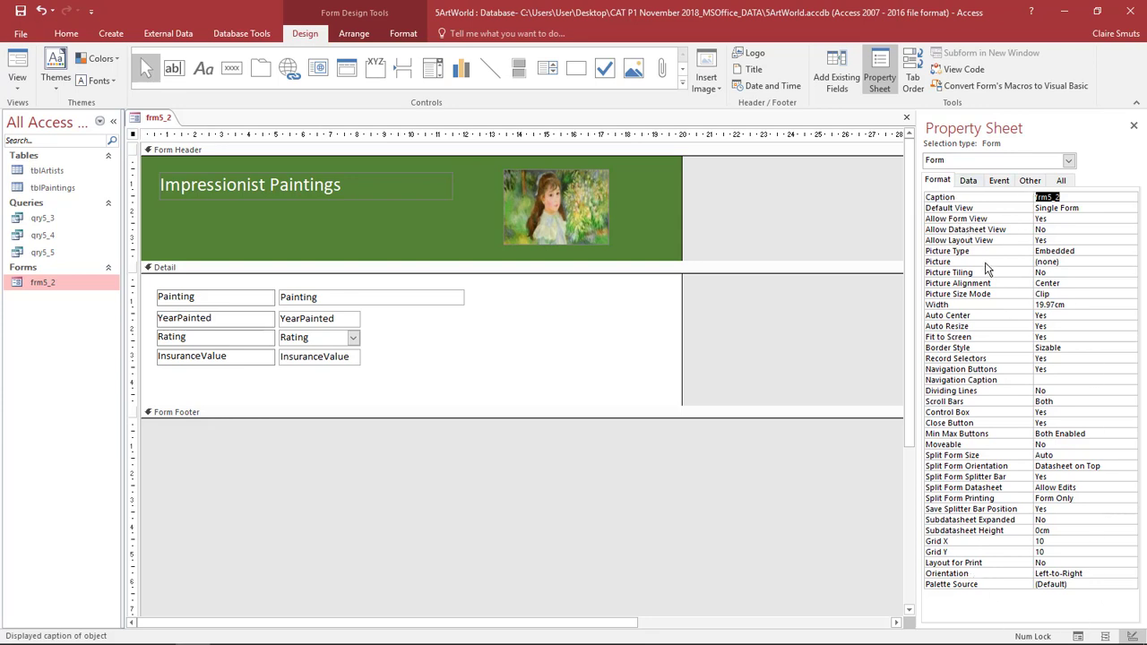
- Switch to the exam paper and read question 5.2's instructions on stretching the image and shading the Detail section's background
click(804, 222)
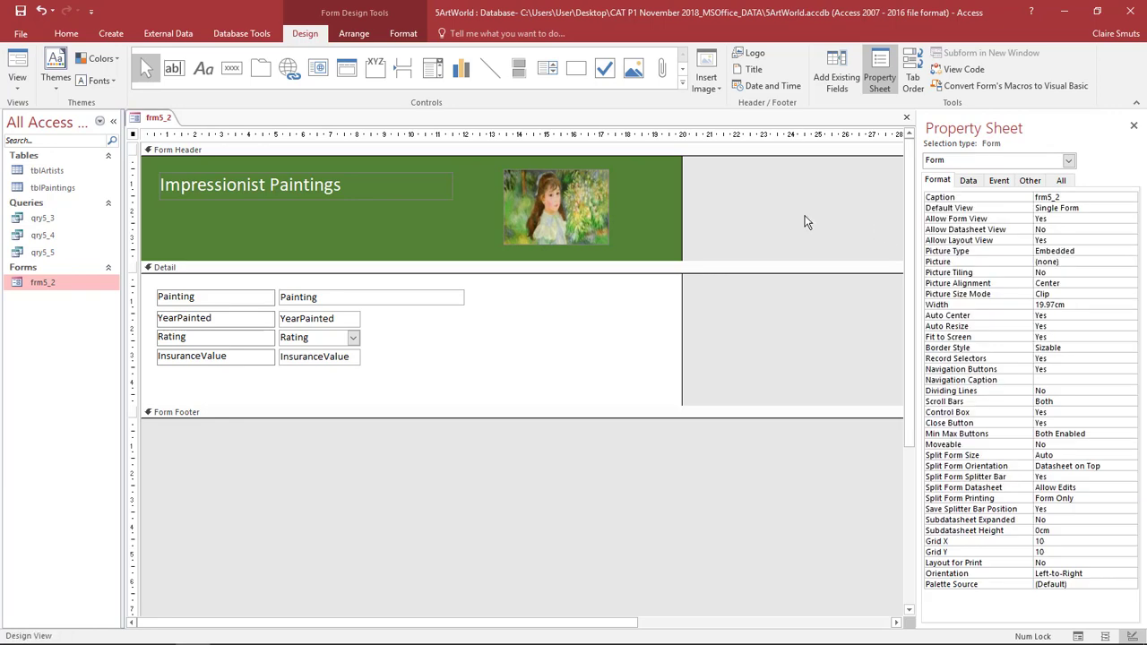
click(1064, 12)
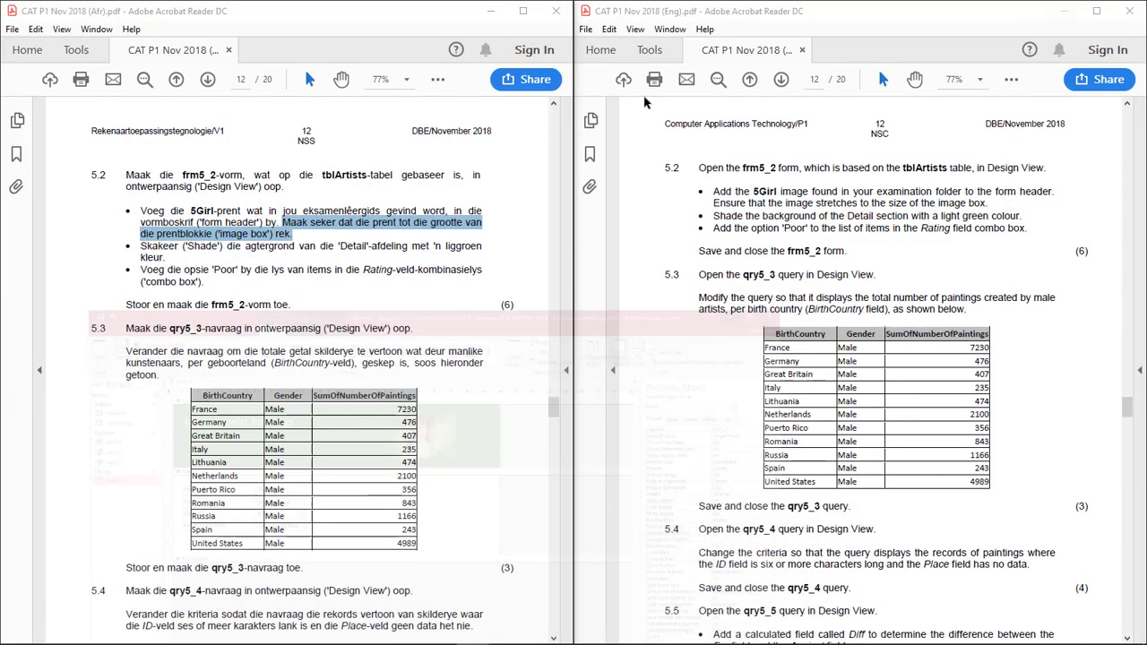
click(144, 244)
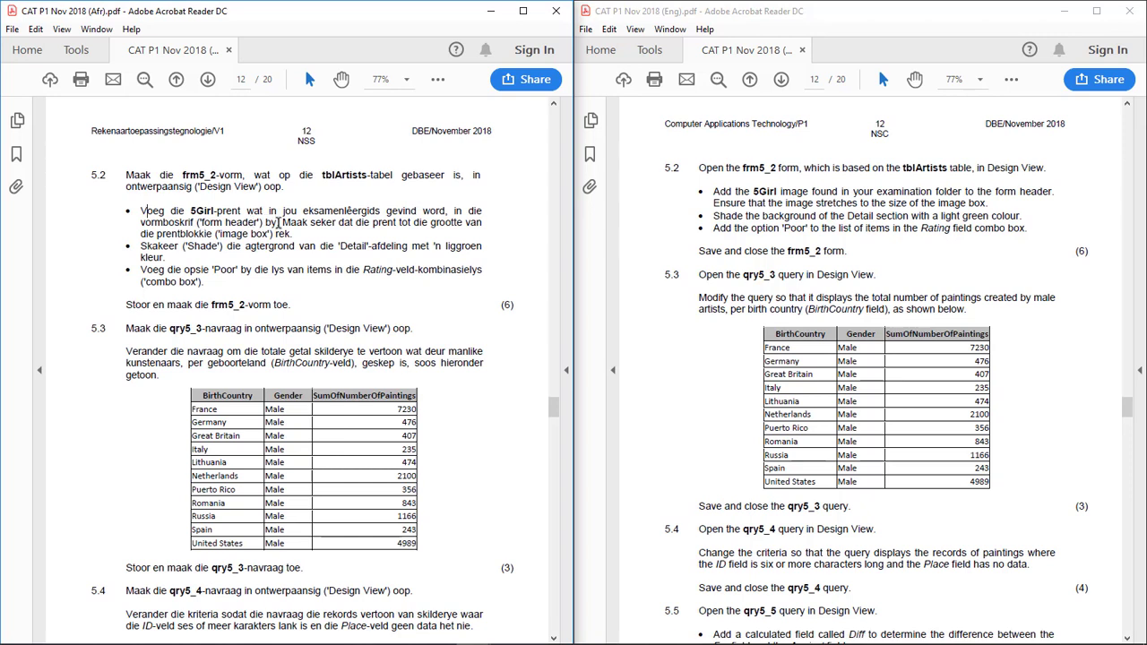
mouse_move(282, 222)
mouse_down()
mouse_move(457, 226)
mouse_move(475, 248)
mouse_move(293, 234)
mouse_up()
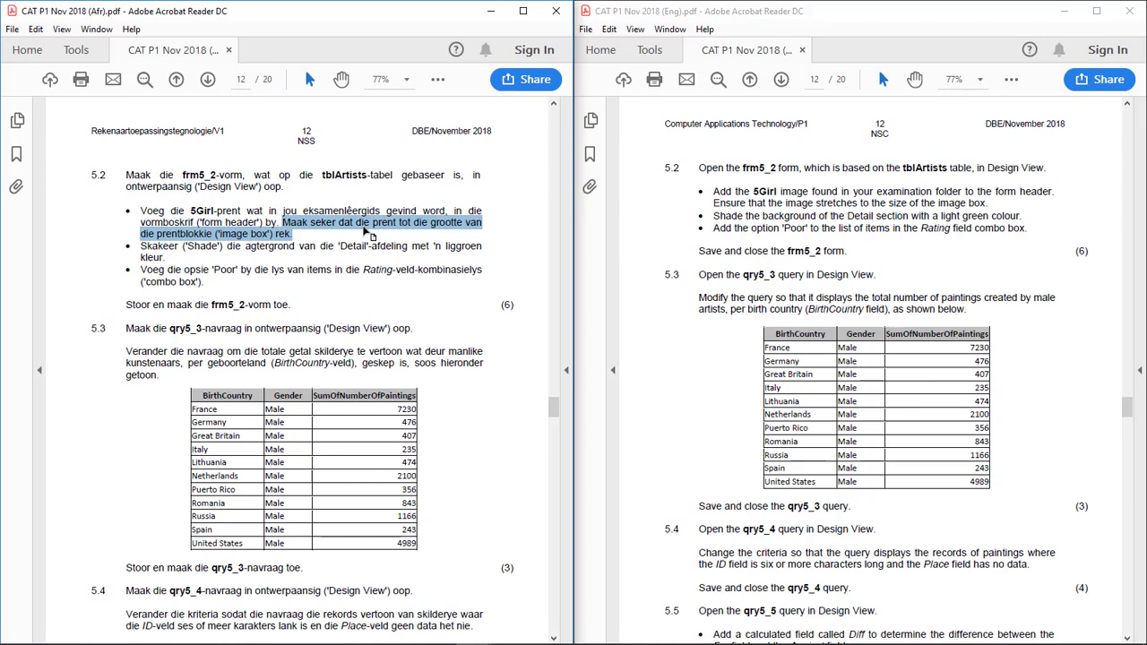
click(339, 245)
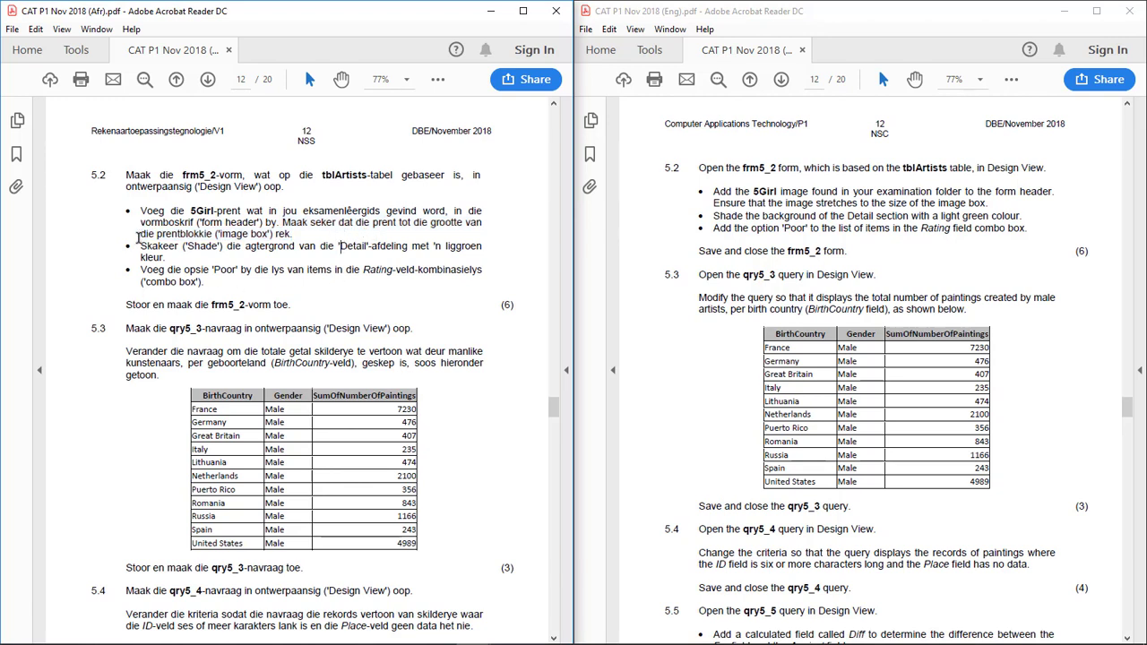
drag(141, 242, 236, 249)
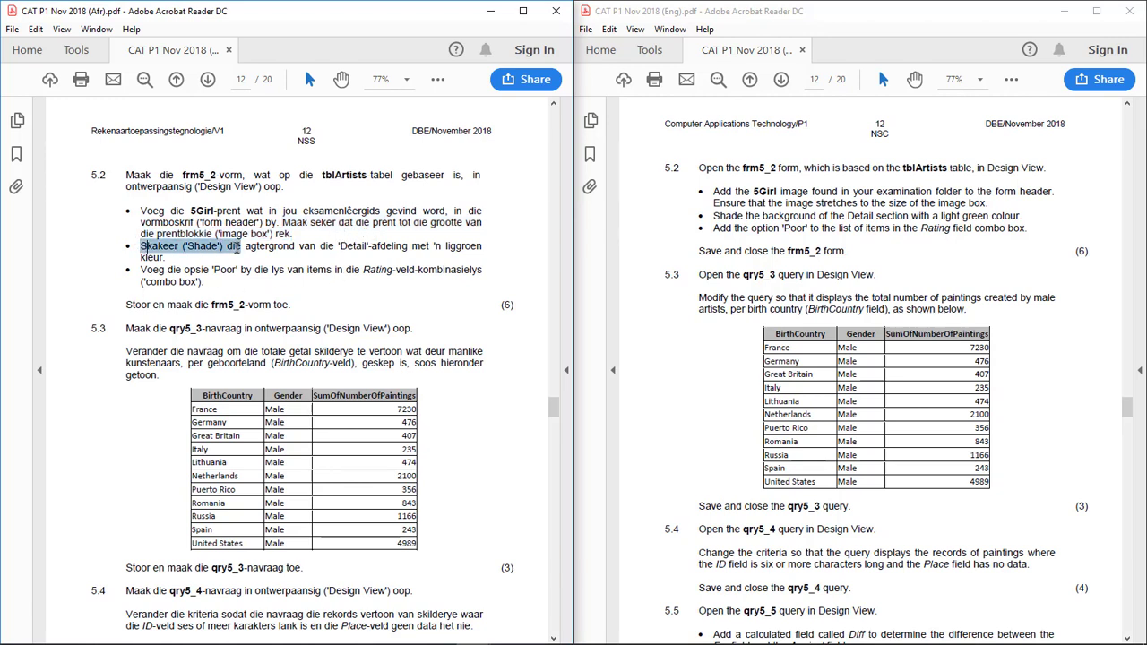
click(356, 252)
drag(341, 244, 365, 245)
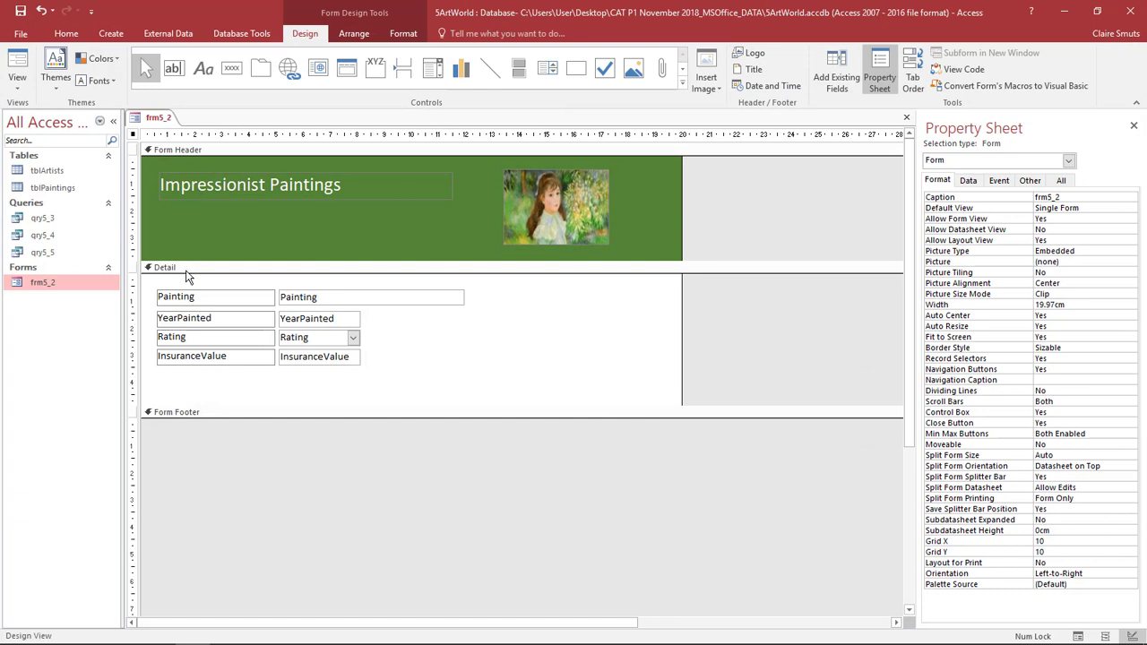
- In the frm5_2 form, shade the Detail section's background with the light green colour #E6EDD7
click(187, 269)
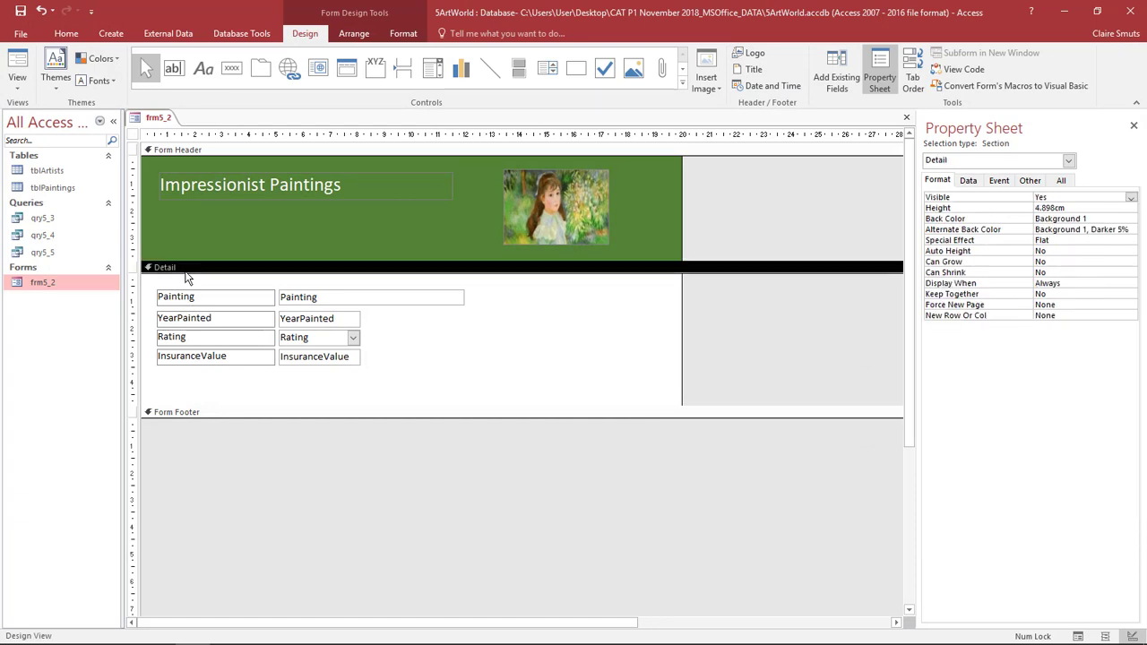
right_click(574, 331)
mouse_move(559, 387)
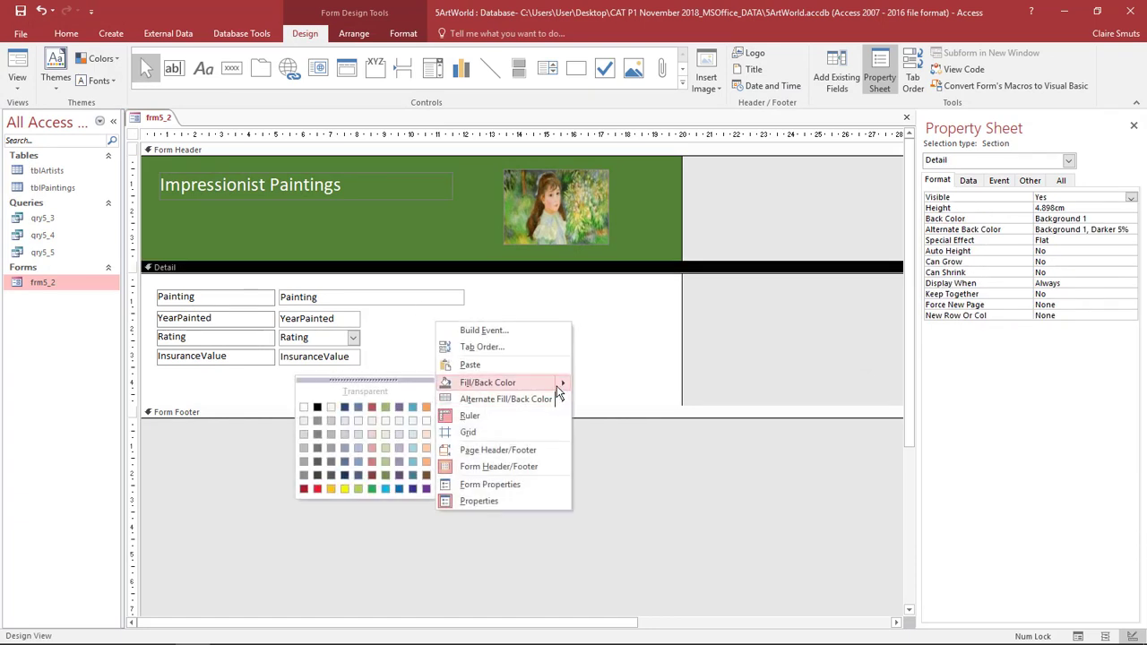
click(386, 438)
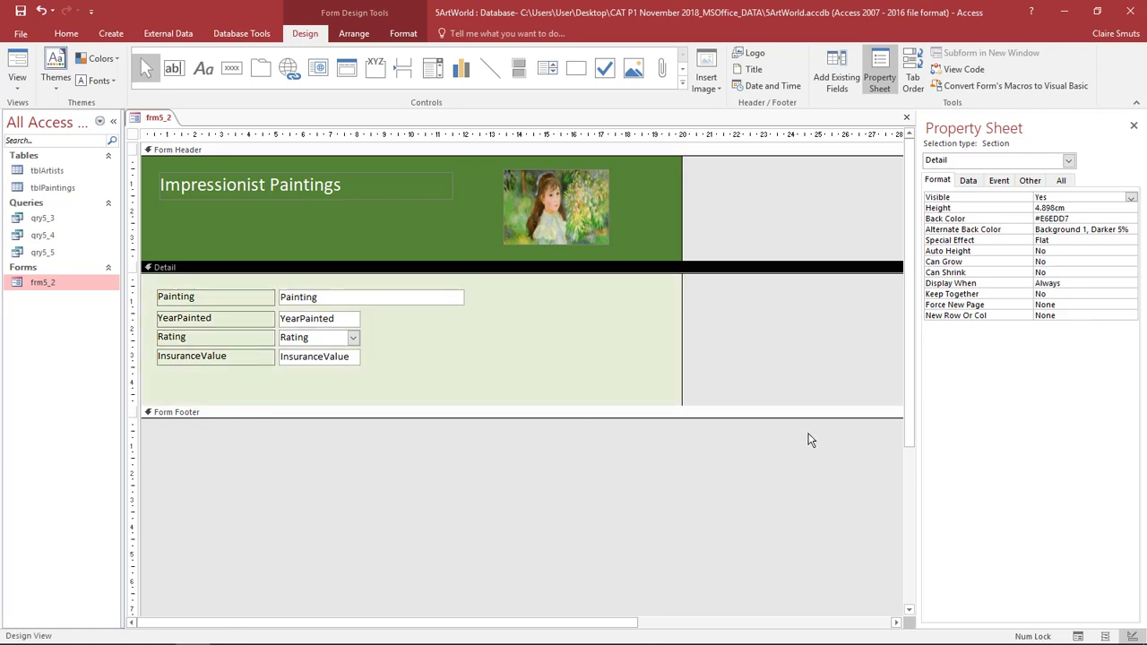
click(329, 228)
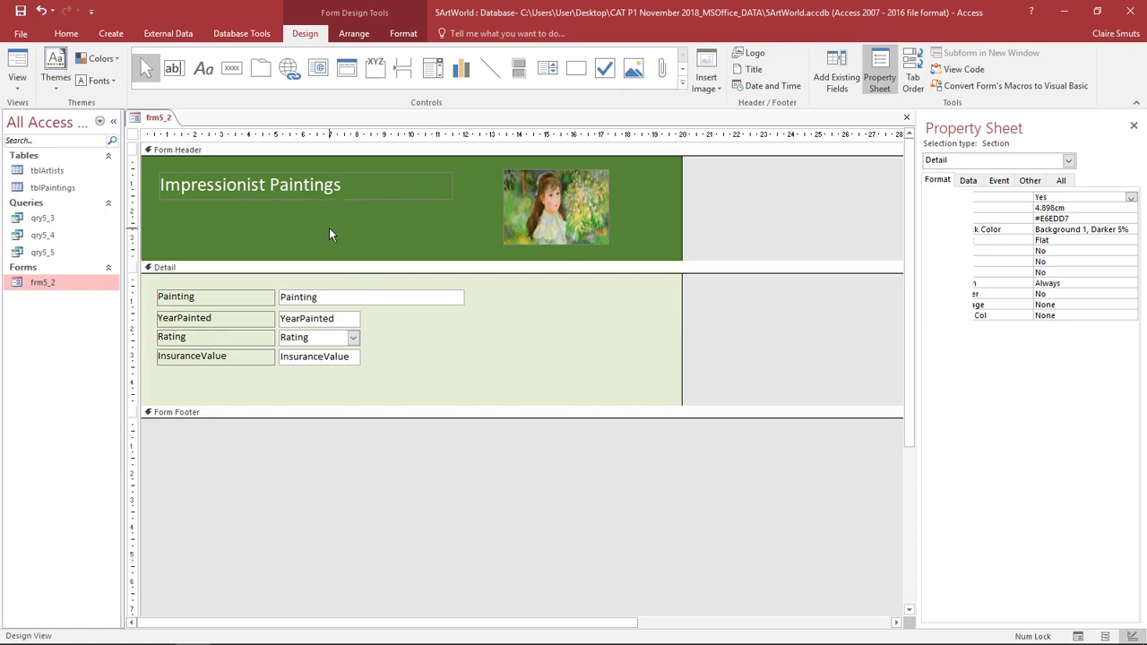
click(516, 348)
click(471, 235)
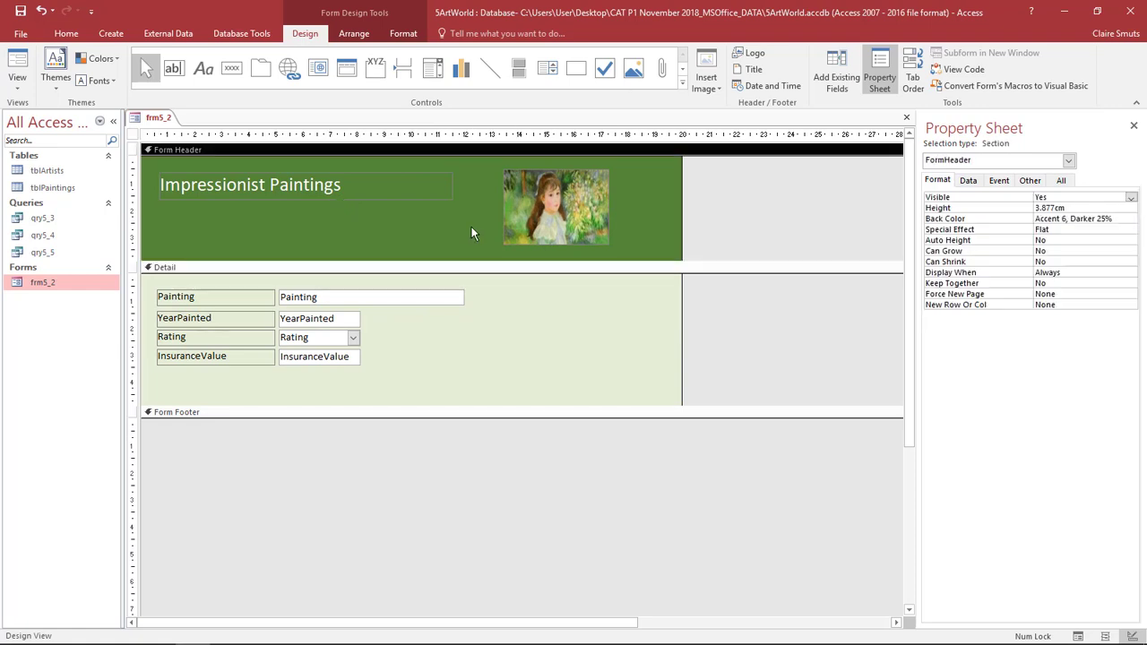
click(465, 271)
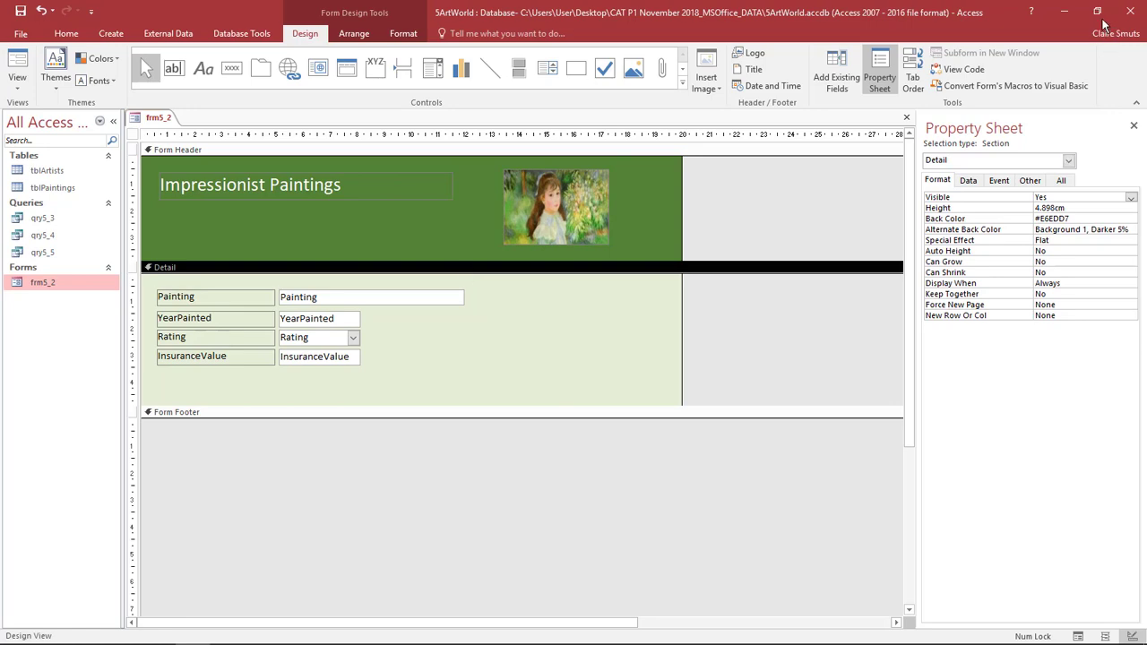
- Switch to the exam paper and read the instruction about the option 'Poor' for the Rating combo box, and return to the form
click(1063, 12)
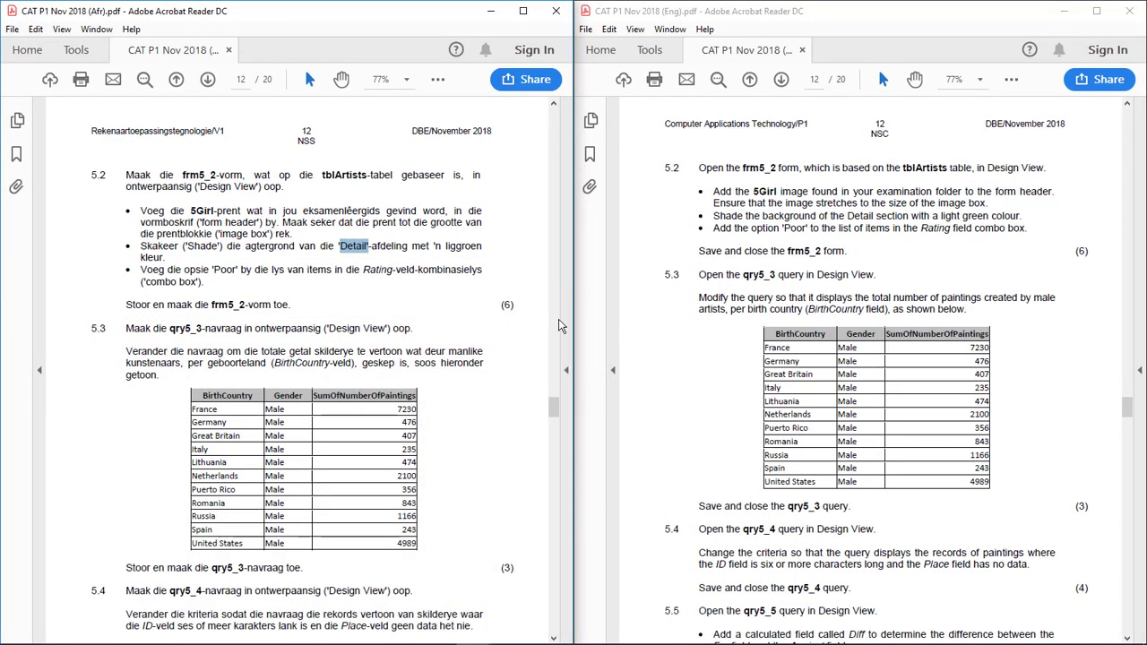
click(140, 269)
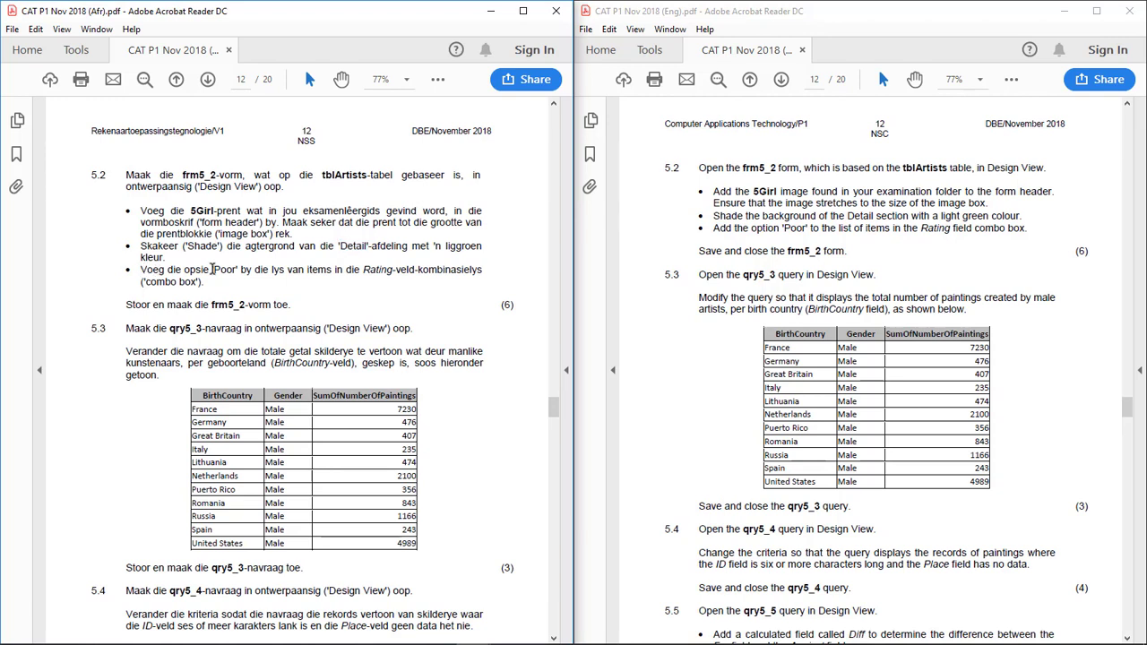
drag(213, 269, 238, 269)
key(alt+Tab)
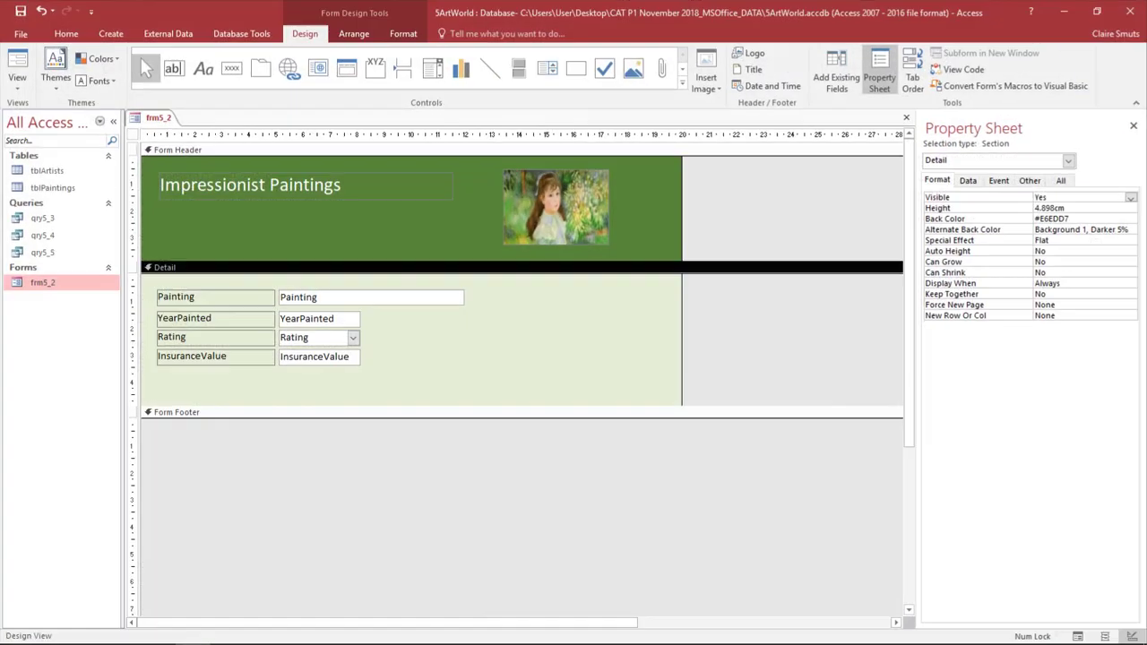
- Look at which control types the Rating combo box can be changed to, leaving it as a combo box
click(302, 355)
click(305, 339)
right_click(307, 337)
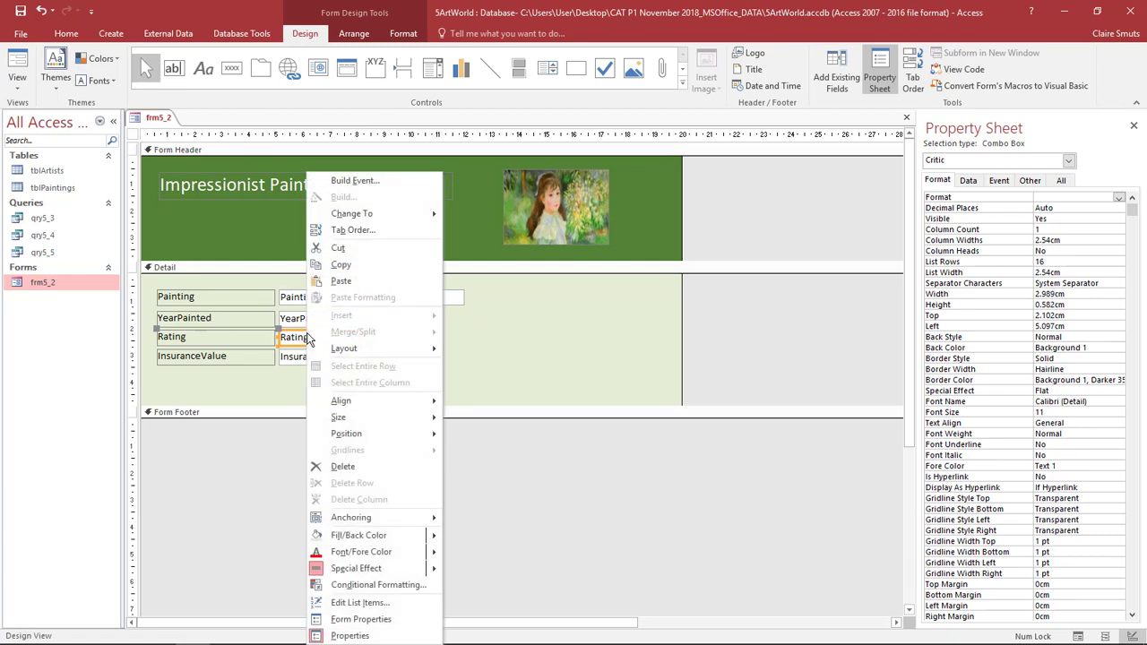
mouse_move(366, 218)
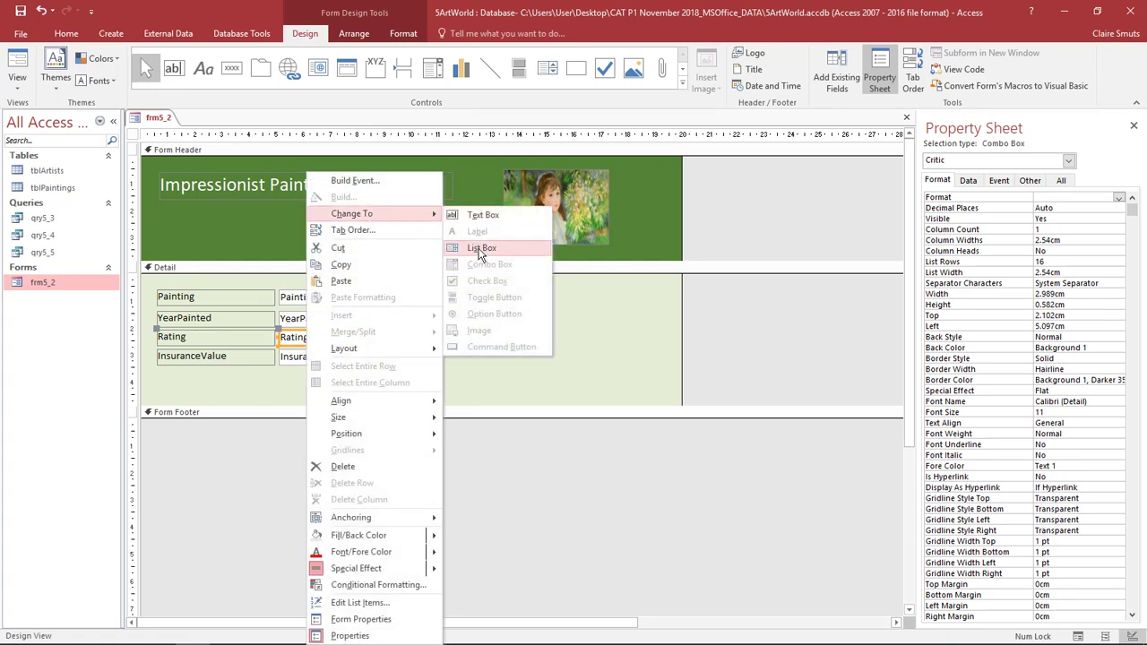
click(293, 336)
click(374, 344)
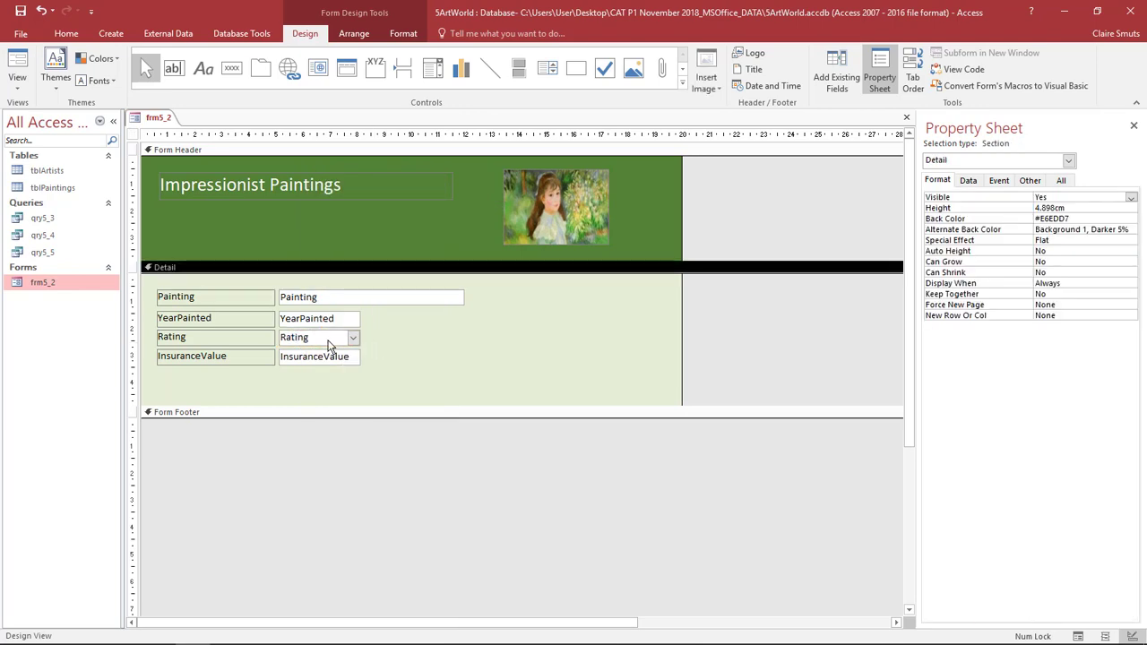
- Add the item Poor below Average in the Row Source list of the Rating combo box
click(326, 339)
click(968, 181)
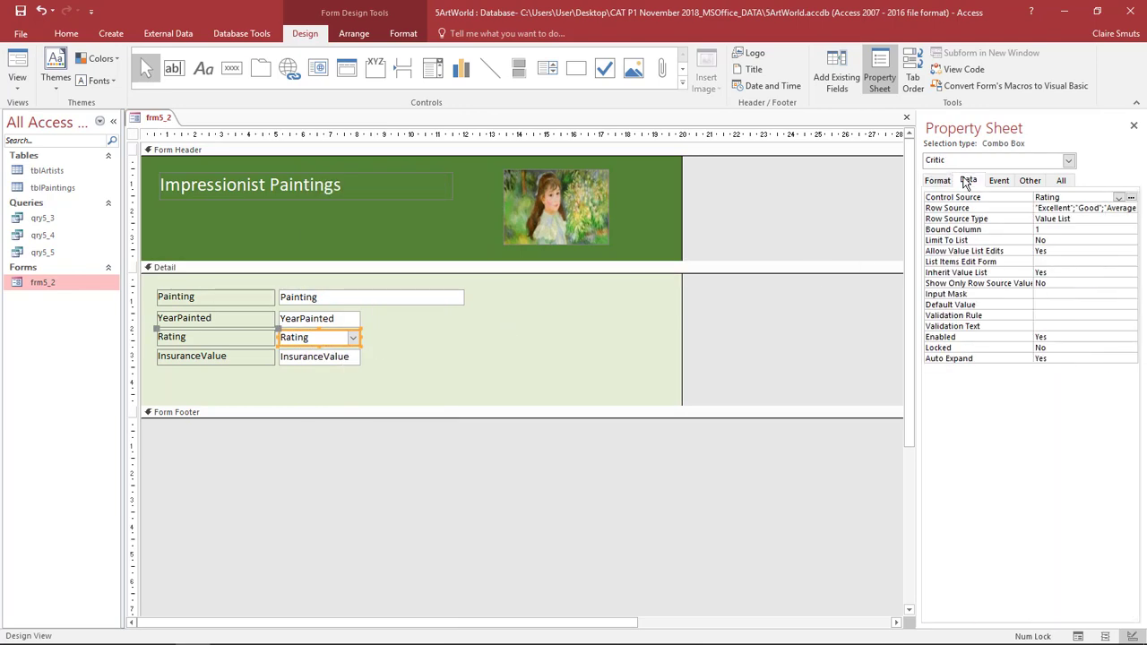
click(1098, 206)
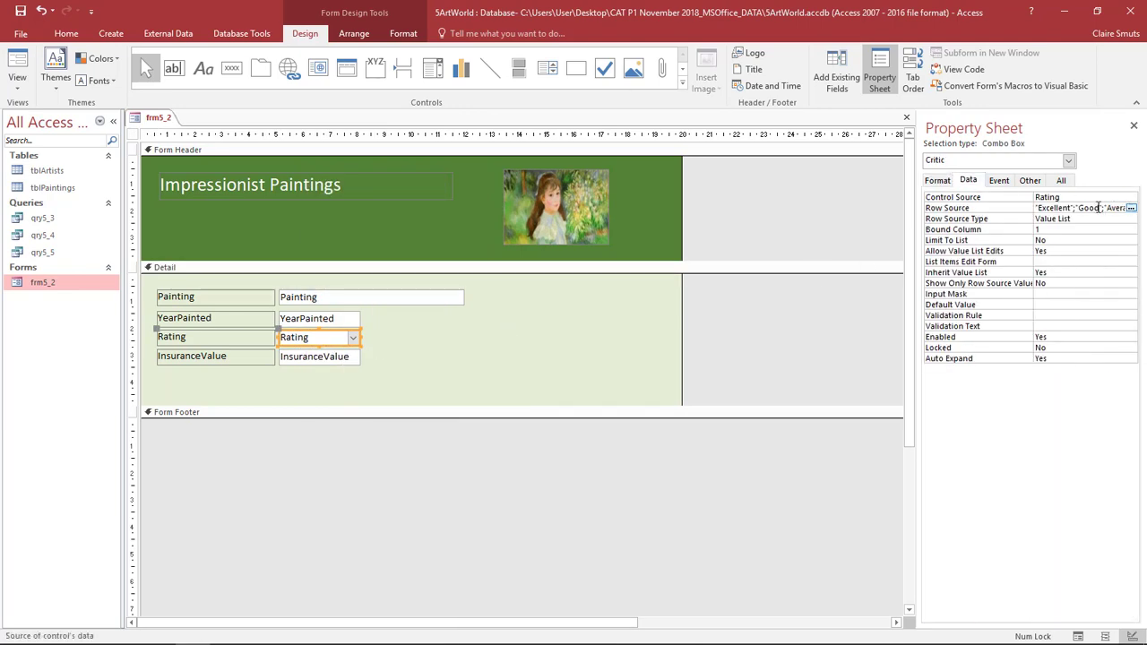
click(1097, 220)
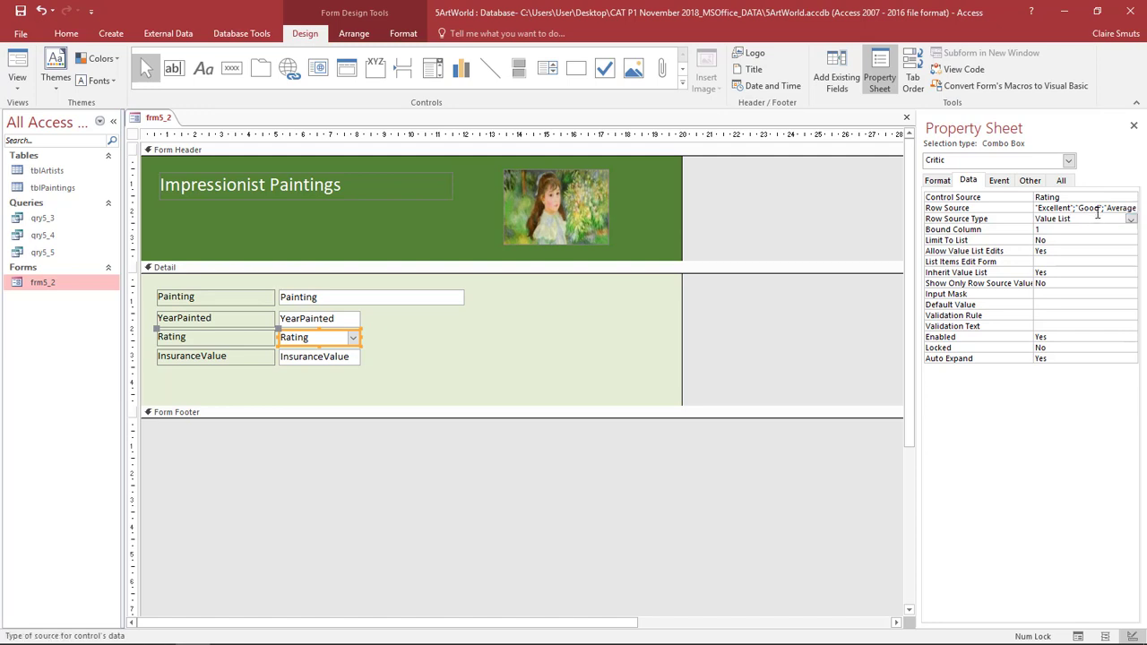
click(1098, 208)
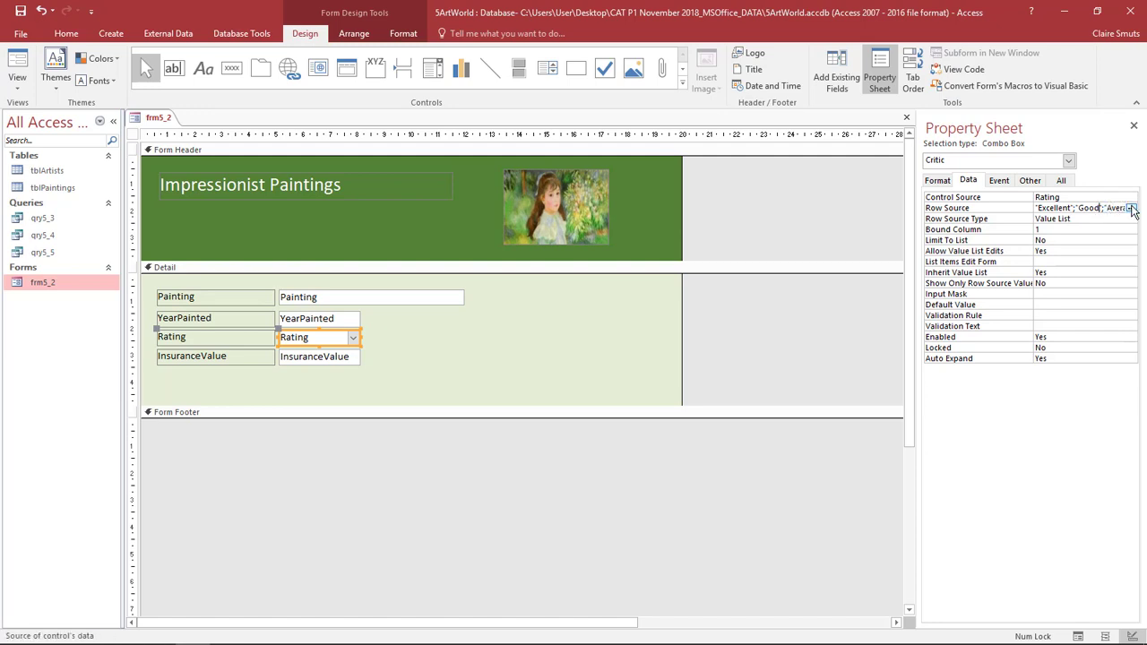
click(1130, 208)
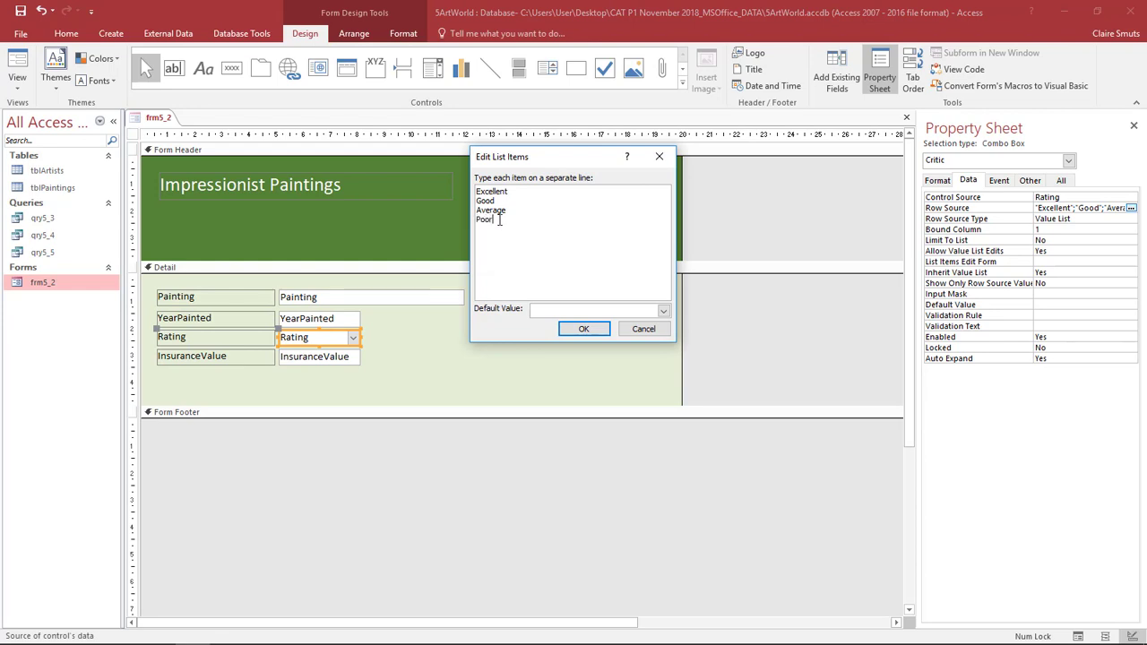
click(584, 328)
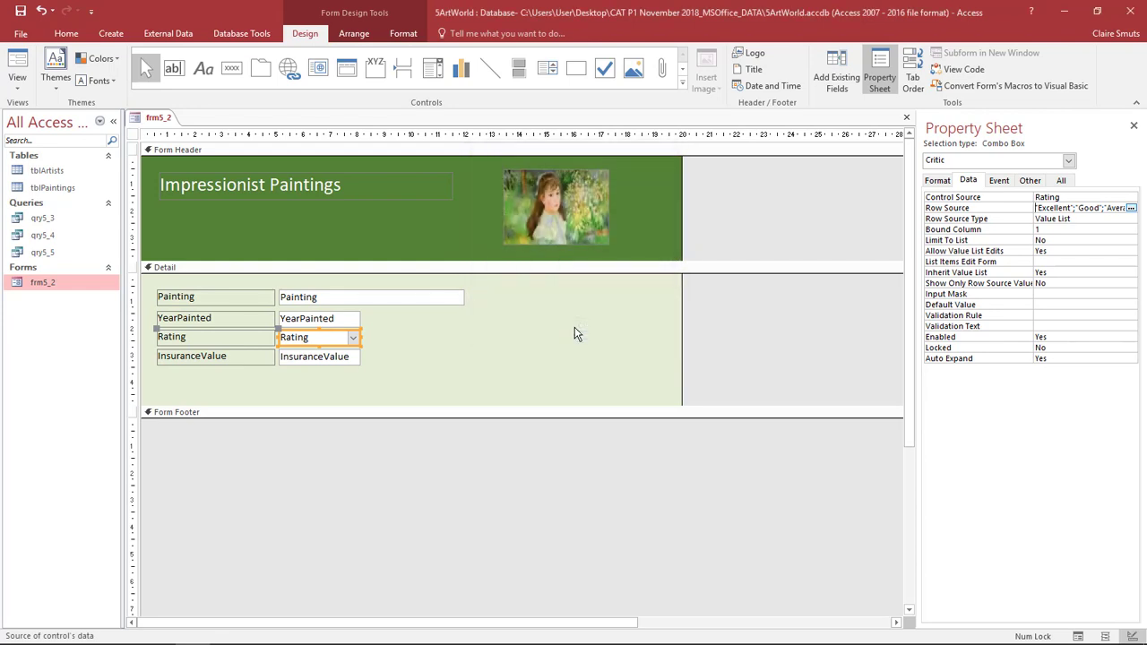
- Check the Row Source Type options of the Rating combo box and close the frm5_2 form
click(1120, 219)
click(1131, 219)
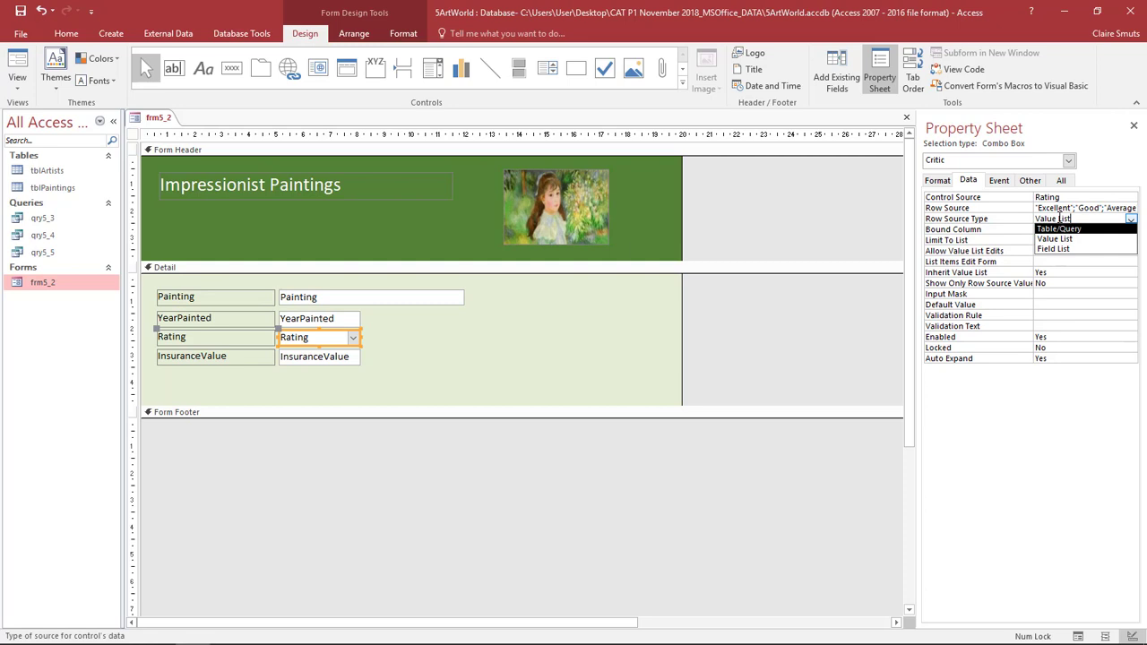
click(818, 219)
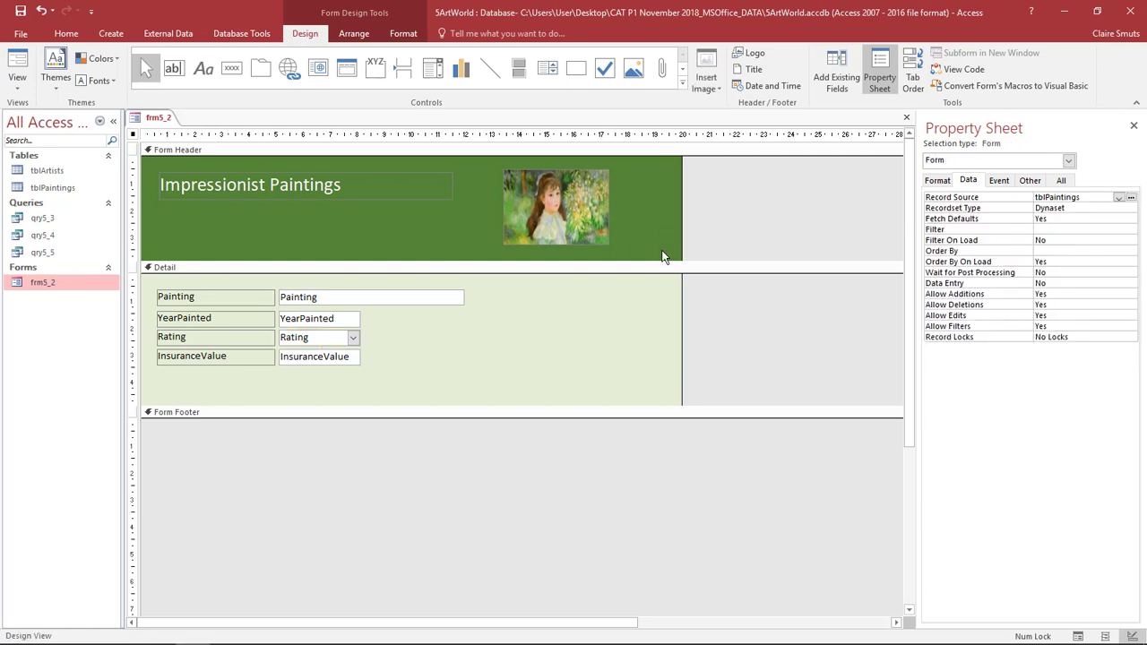
click(905, 118)
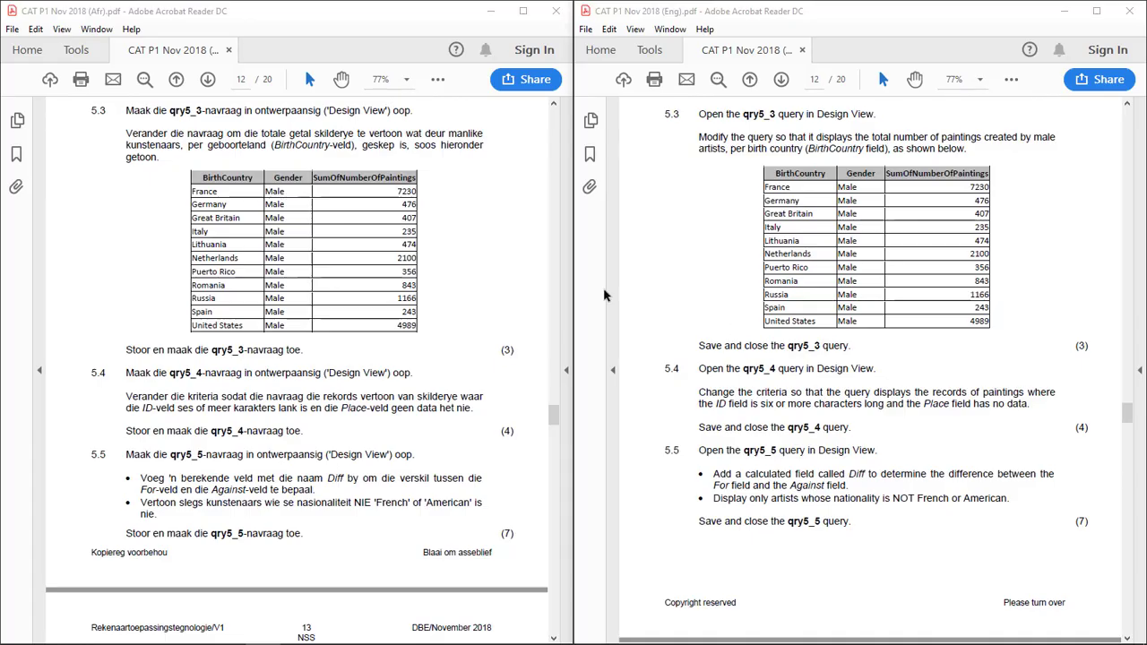
- Read question 5.3 in the exam paper, including the expected SumOfNumberOfPaintings column in the example table
drag(90, 110, 115, 111)
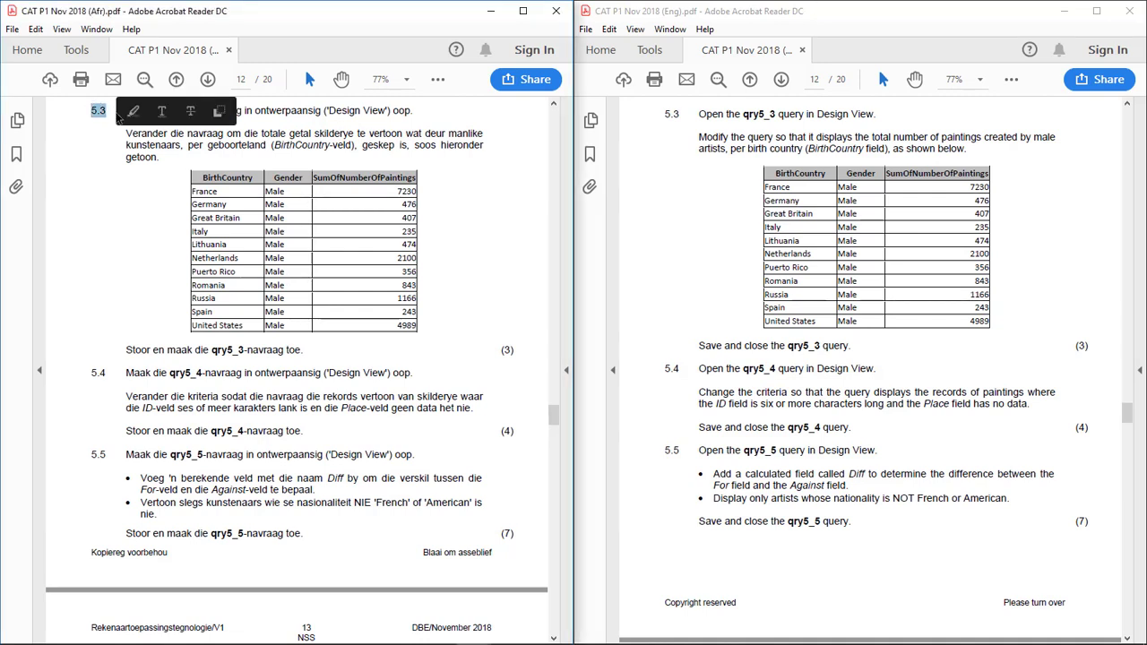
click(123, 148)
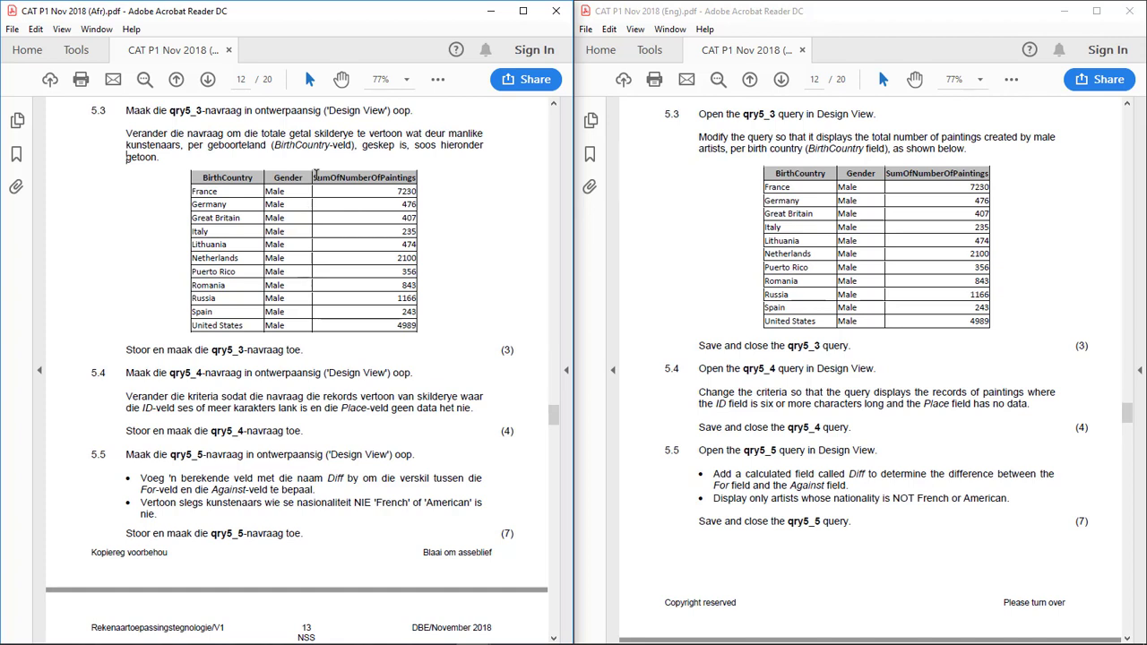
drag(314, 175, 341, 180)
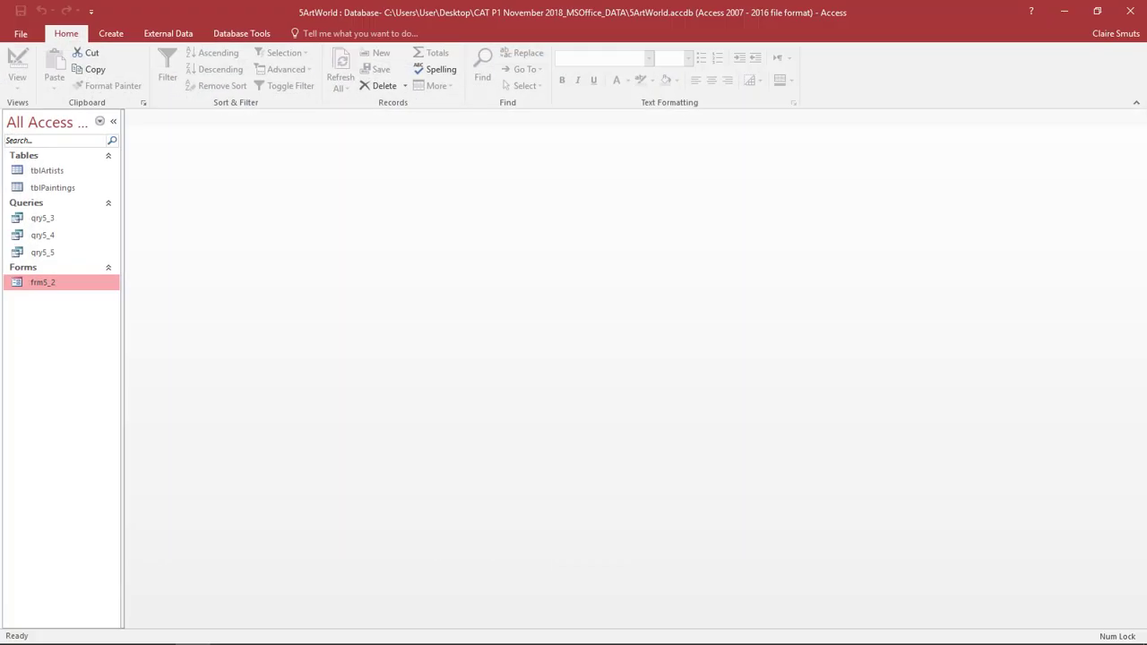
- Switch to the database, open the qry5_3 query and widen its BirthCountry column to show the full heading
double_click(41, 218)
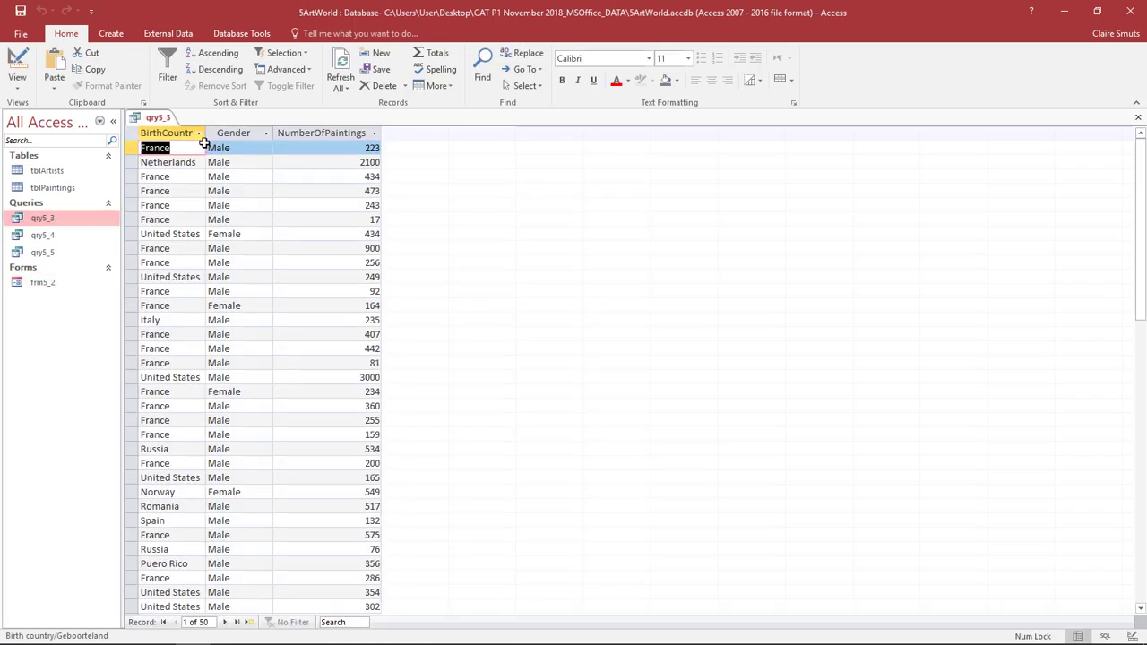
drag(205, 134, 224, 134)
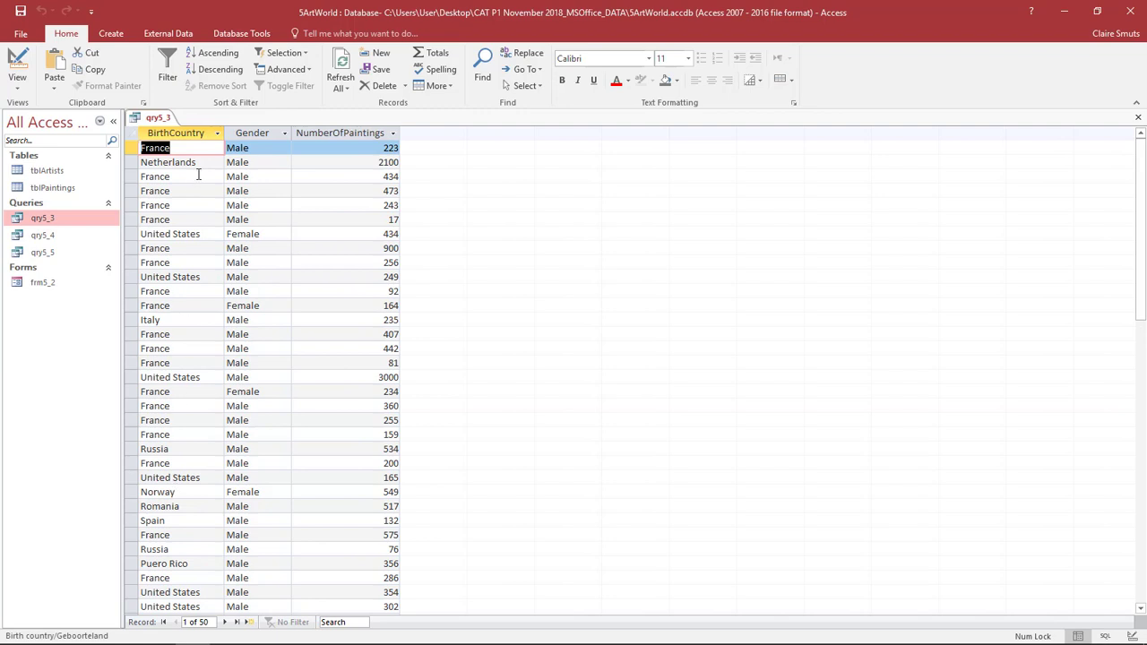
- Compare the SumOfNumberOfPaintings heading in the exam paper's example table with the number-of-paintings column in qry5_3
click(1064, 11)
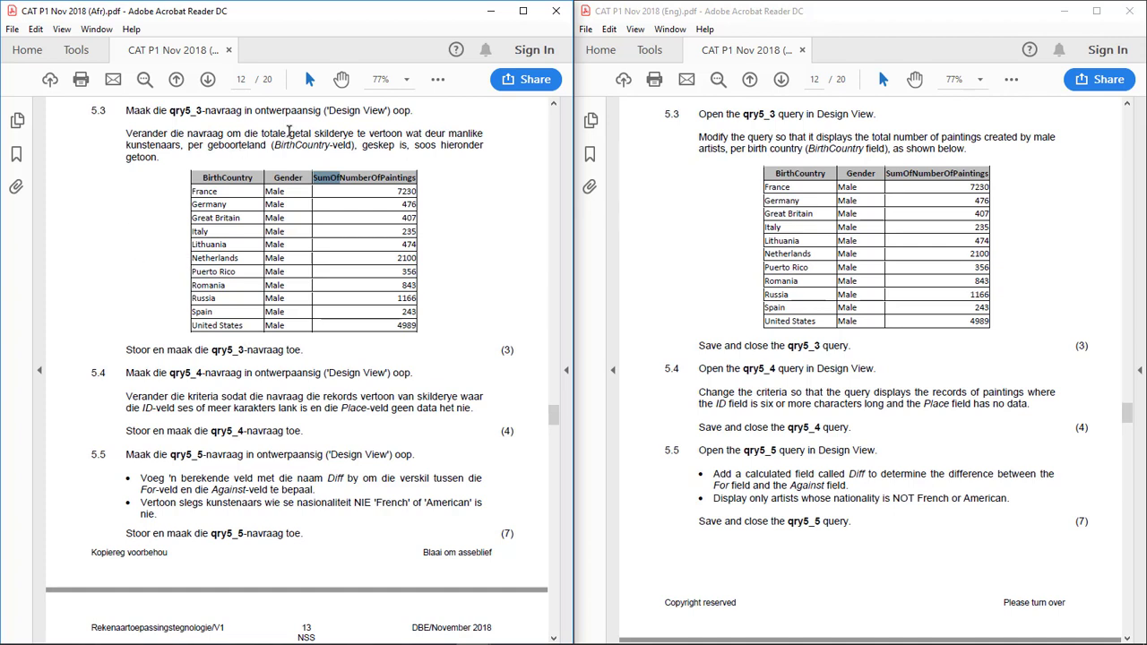
click(346, 178)
drag(314, 178, 416, 178)
key(alt+Tab)
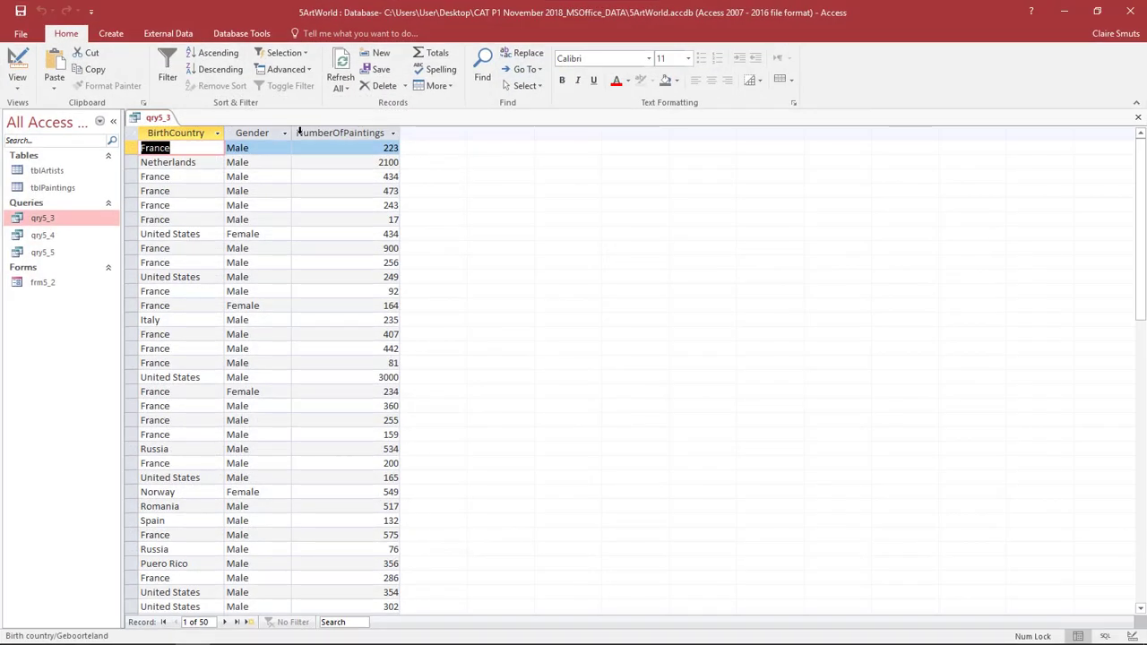
- Switch qry5_3 to Design View and add the Total row to its query grid
click(16, 81)
click(22, 170)
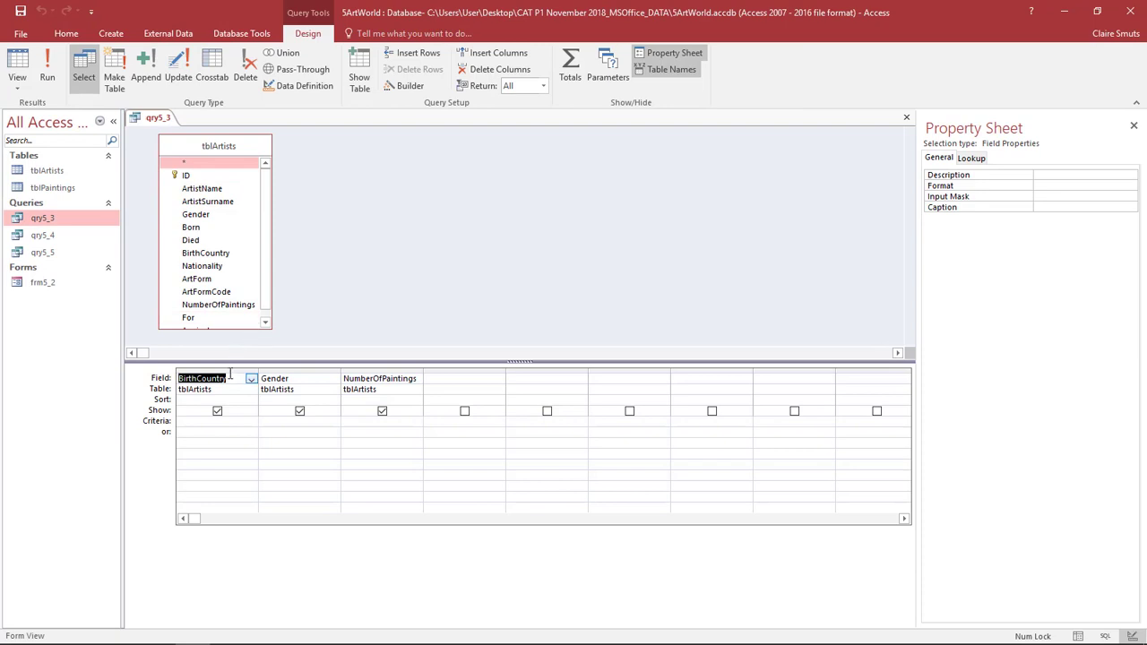
click(228, 368)
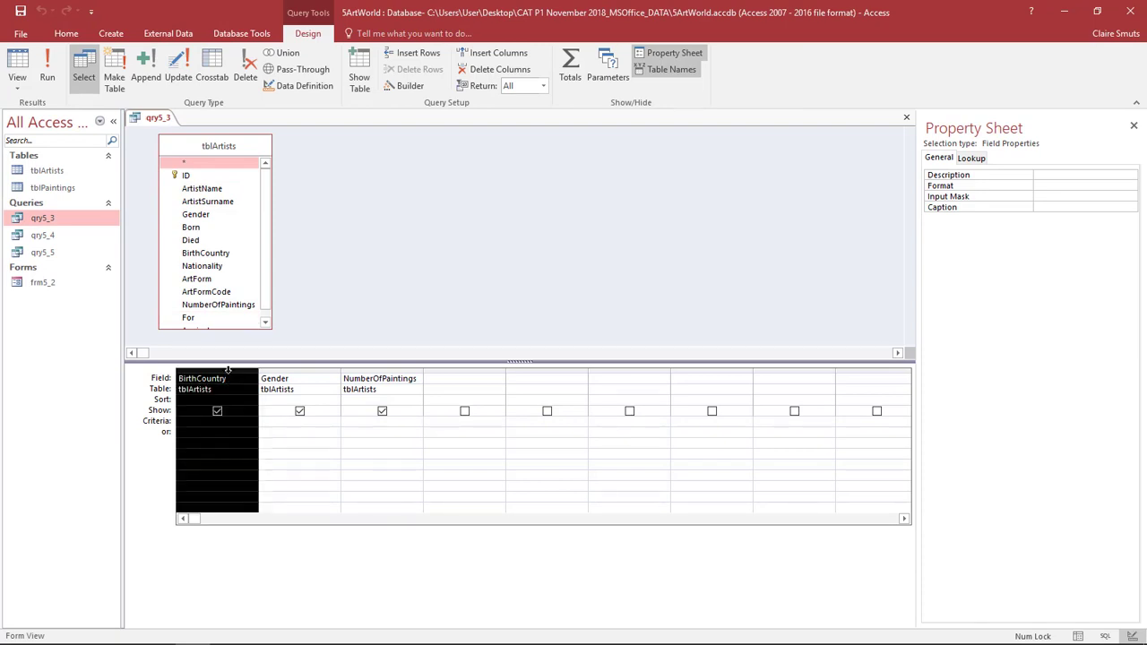
click(299, 368)
click(366, 368)
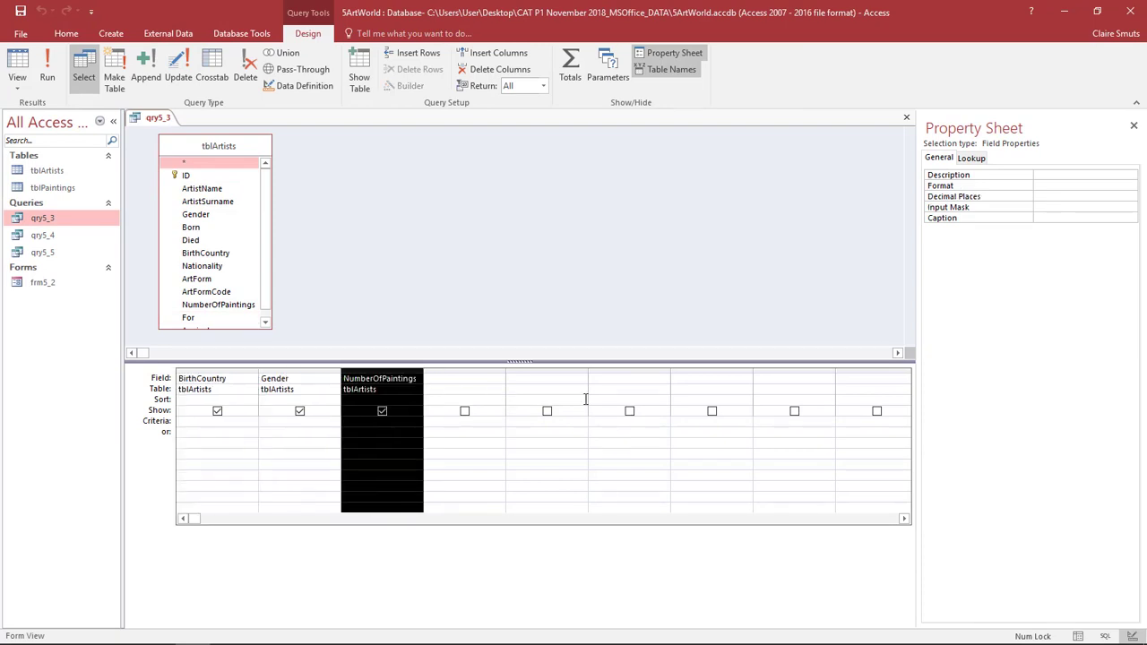
click(548, 236)
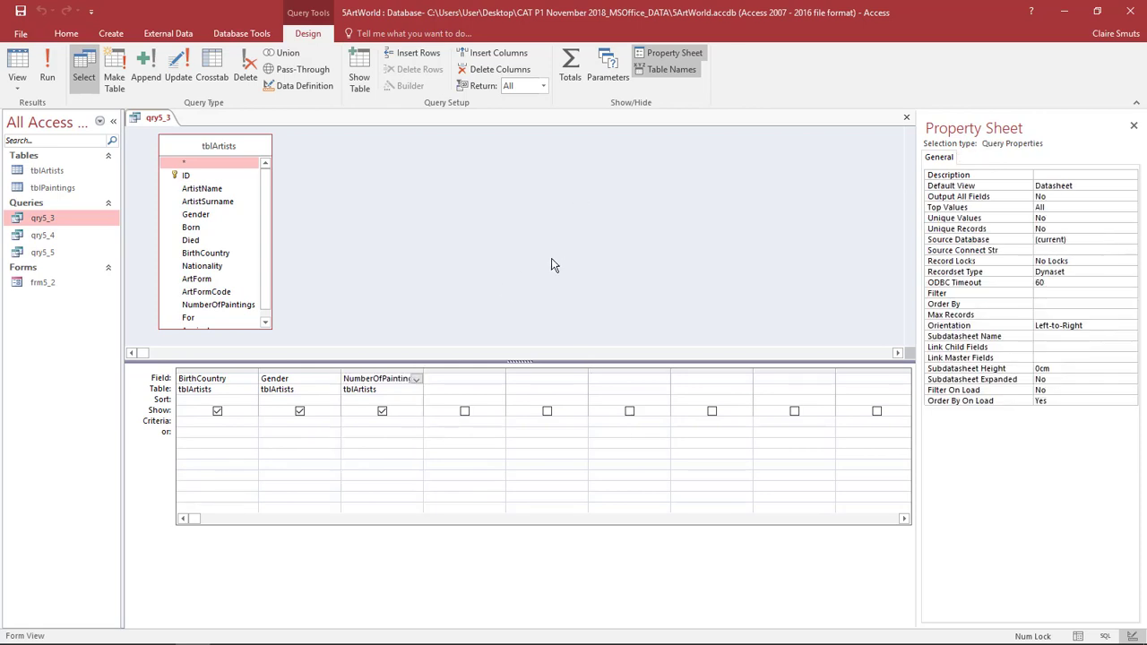
click(571, 70)
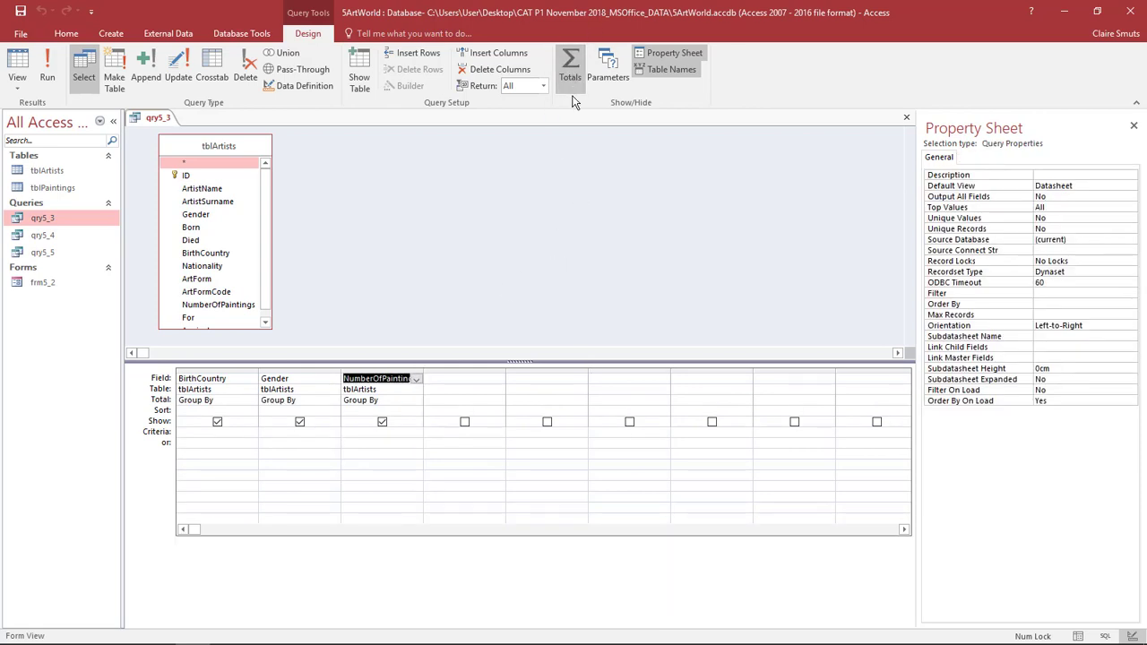
- Set the total for NumberOfPaintings to Sum, view the results and widen the SumOfNumberOfPaintings column to show its full heading
click(1058, 9)
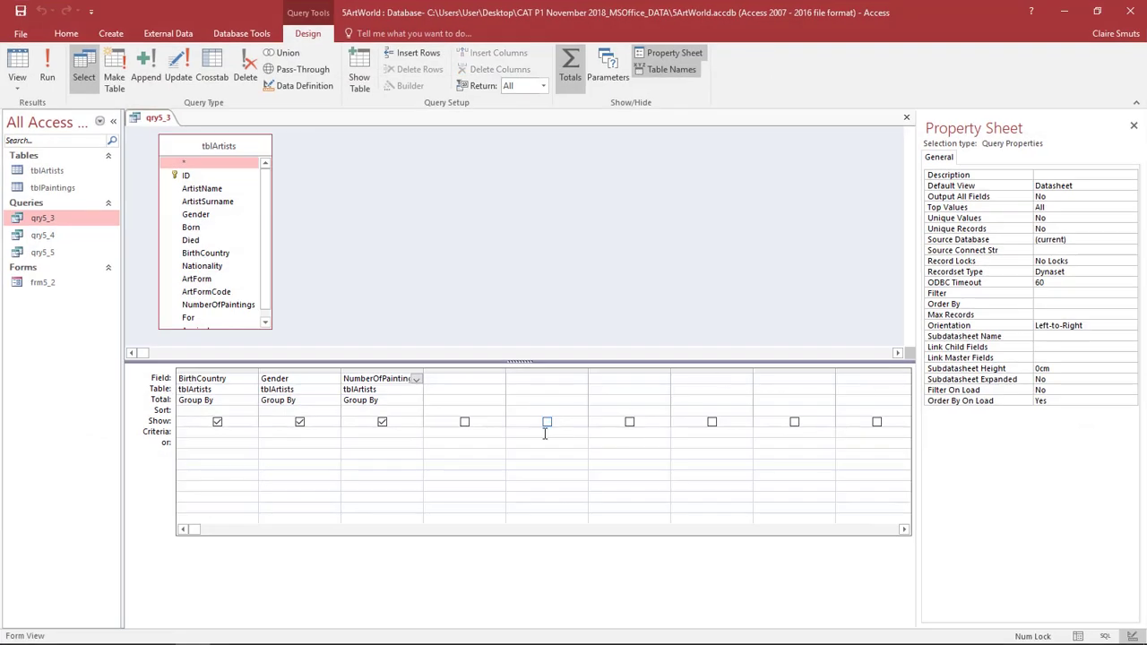
click(406, 399)
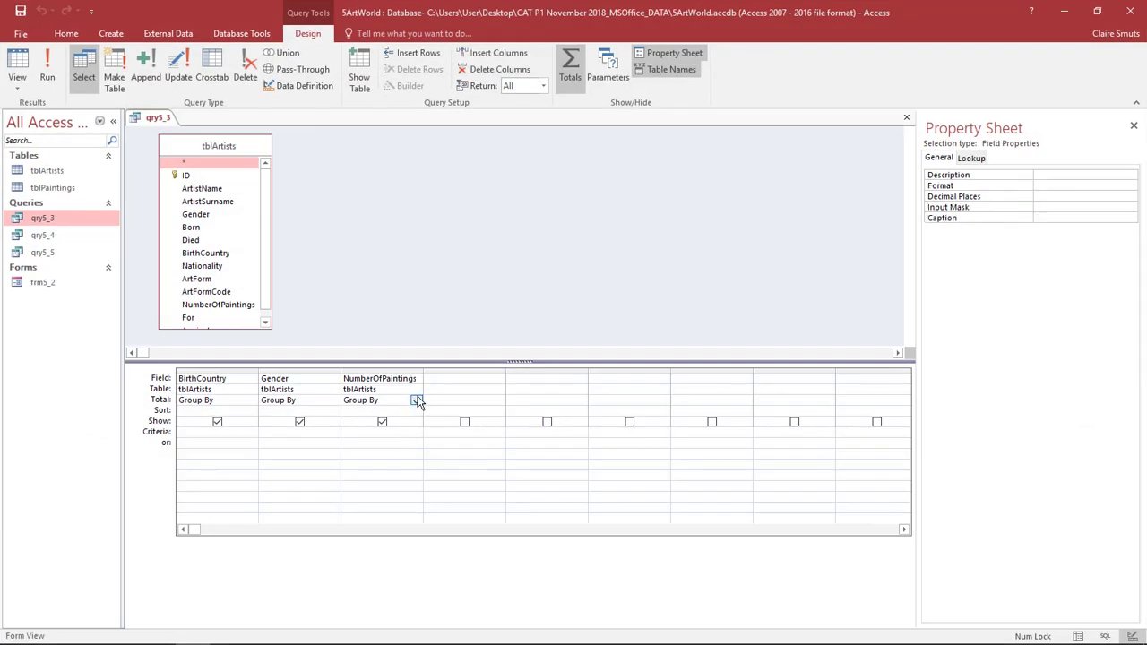
click(417, 400)
click(365, 422)
click(18, 67)
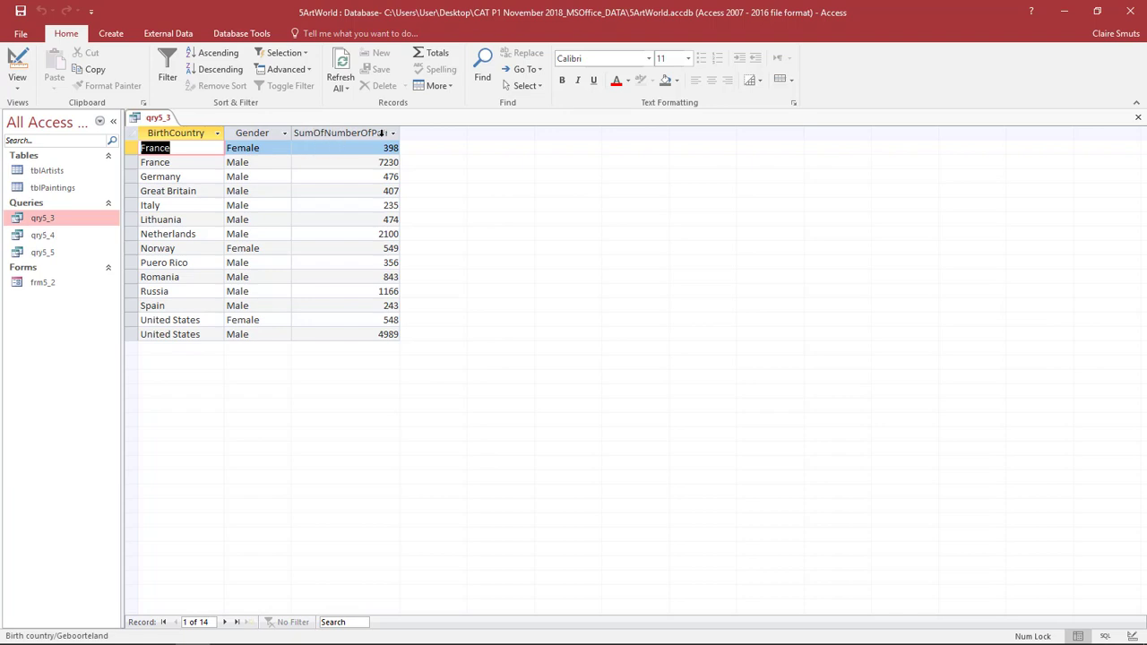
drag(400, 132, 485, 132)
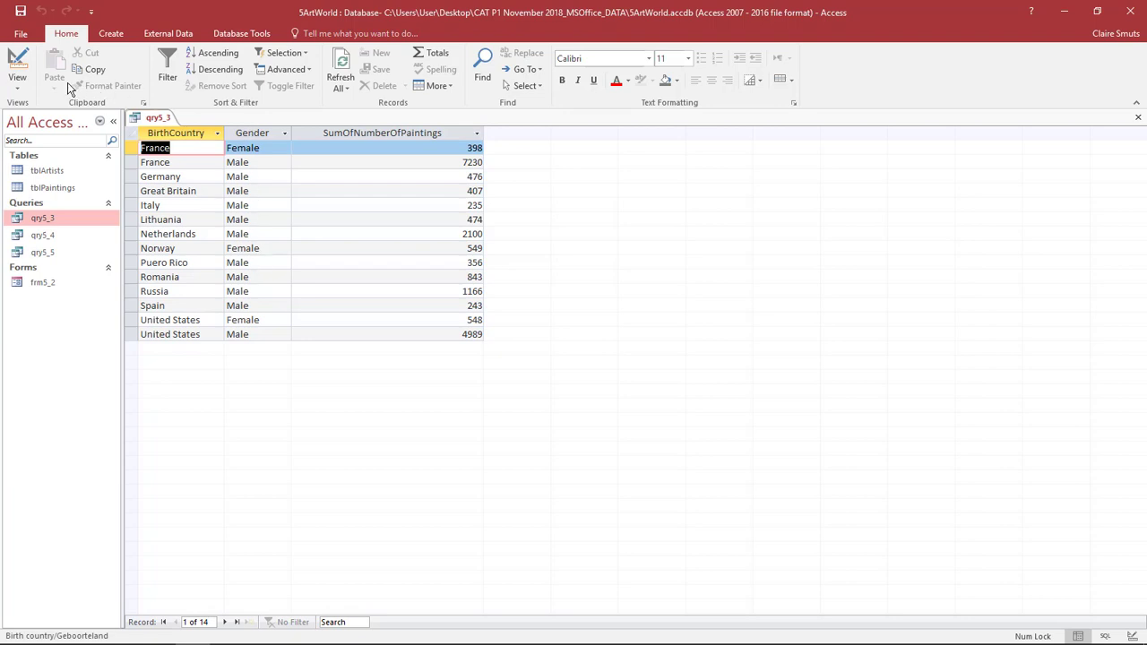
- Restrict qry5_3 to Gender Male with a criterion, view the results and close the query
click(24, 69)
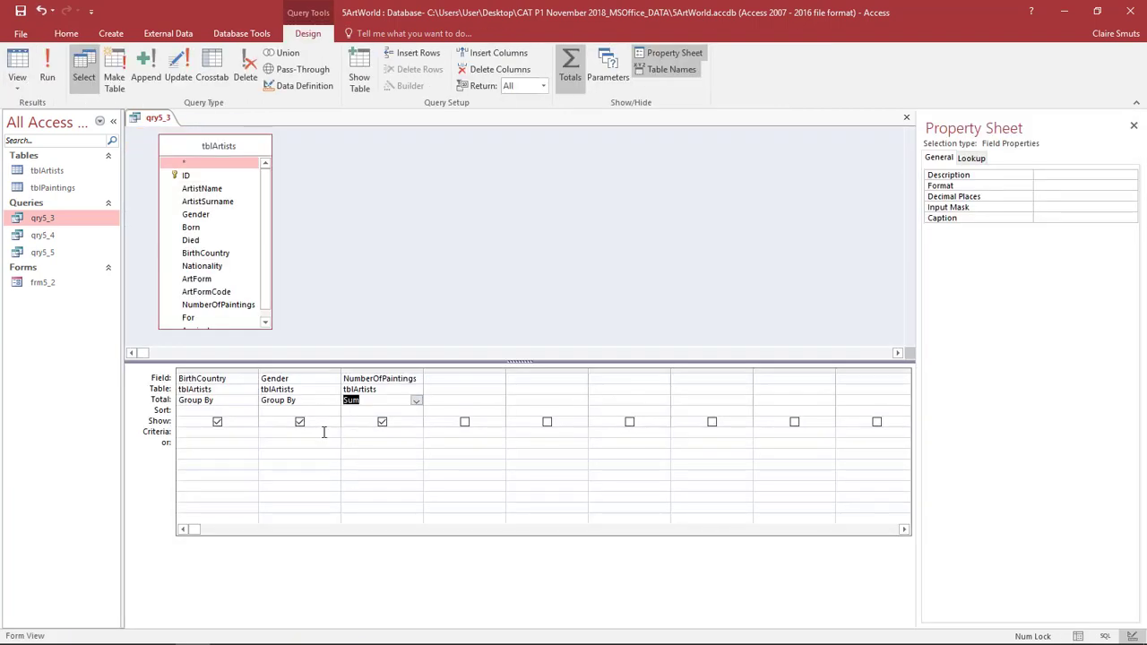
click(323, 432)
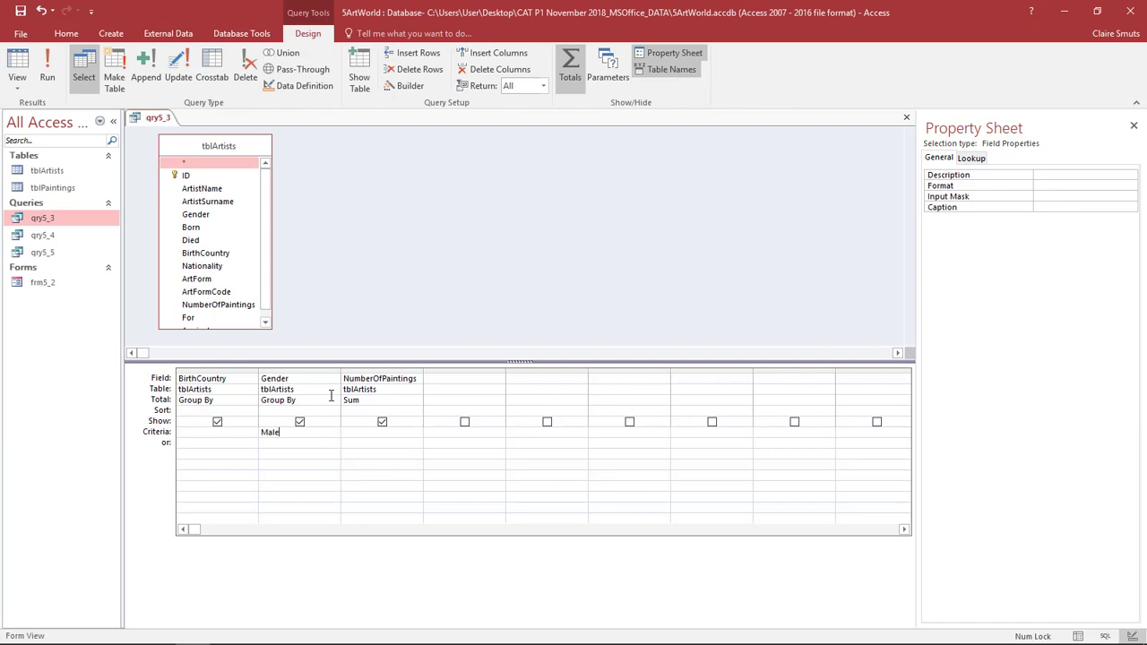
click(22, 70)
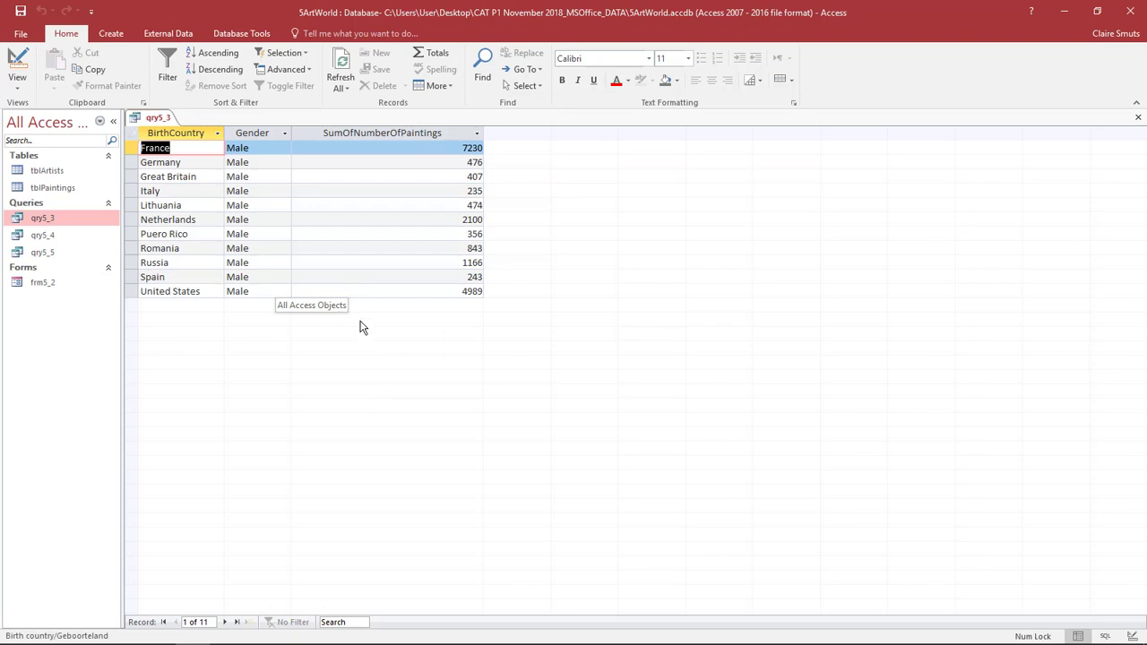
click(1138, 117)
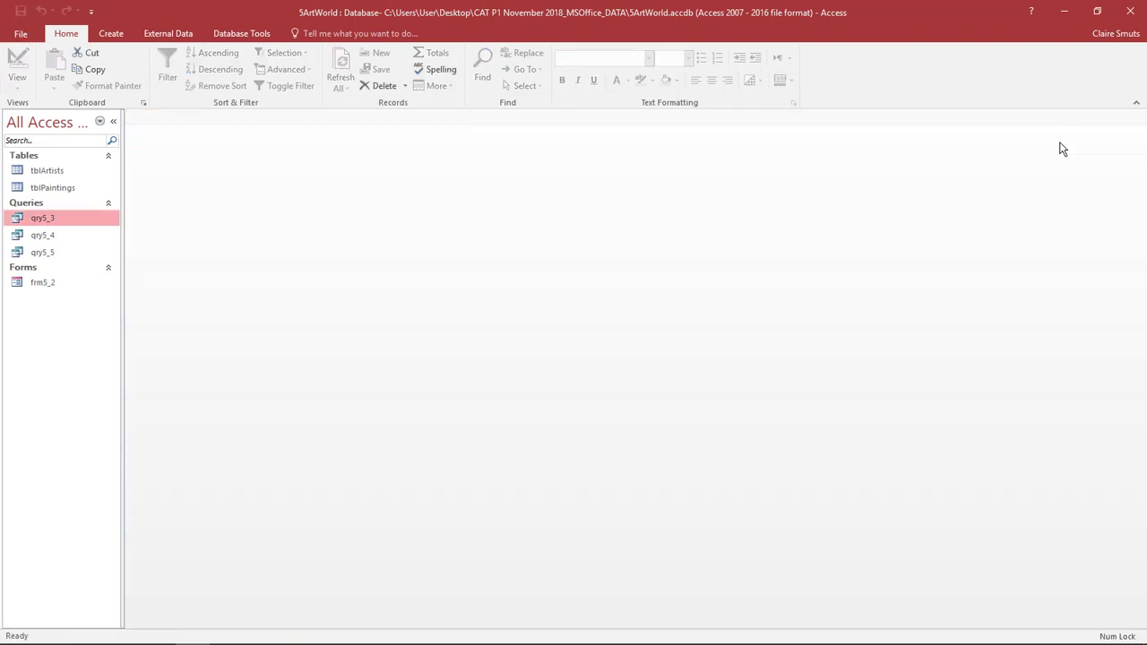
- Switch to the exam paper and read question 5.4 about the qry5_4 query
click(1064, 11)
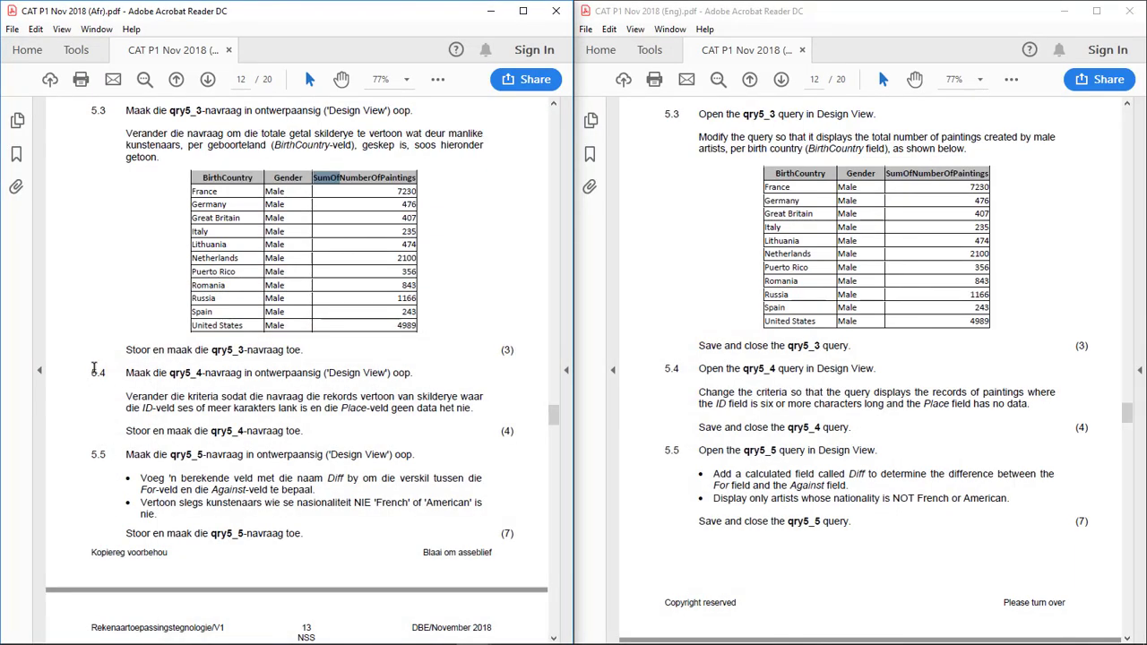
drag(92, 368, 109, 373)
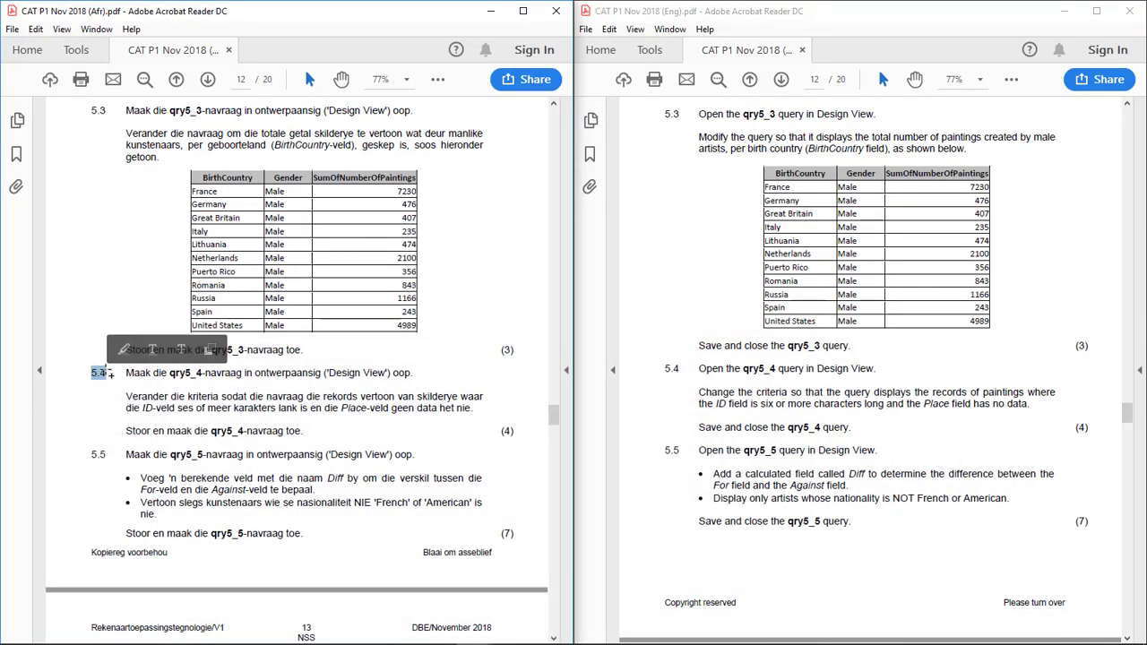
click(130, 410)
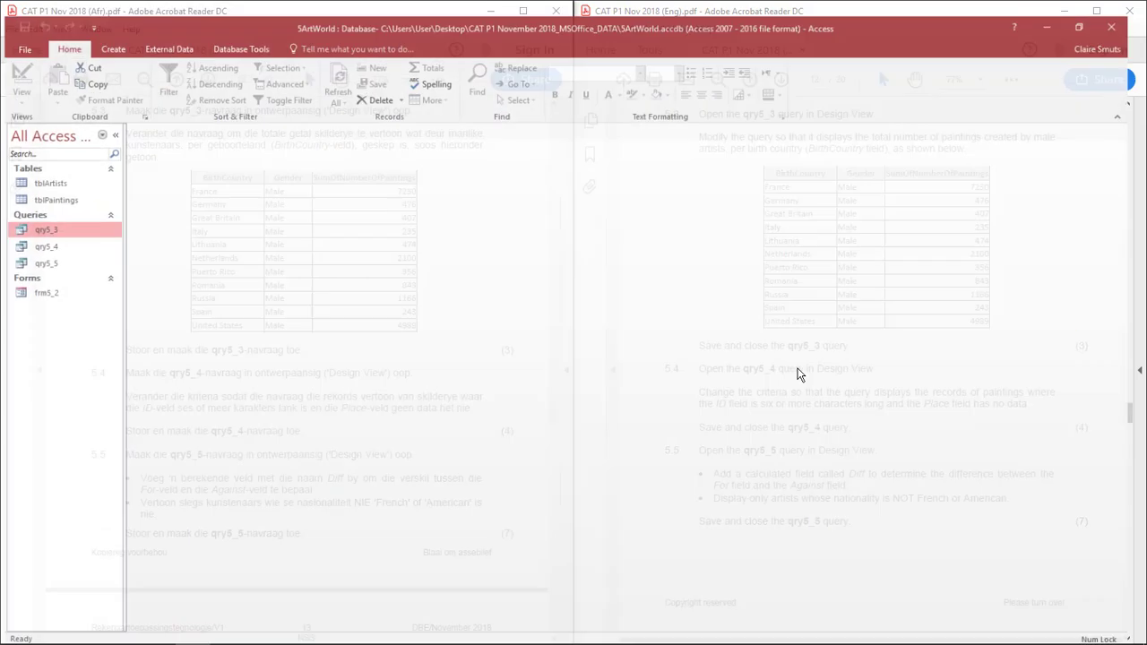
- Open the qry5_4 query in Design View and examine the existing criterion of the ID field
double_click(41, 238)
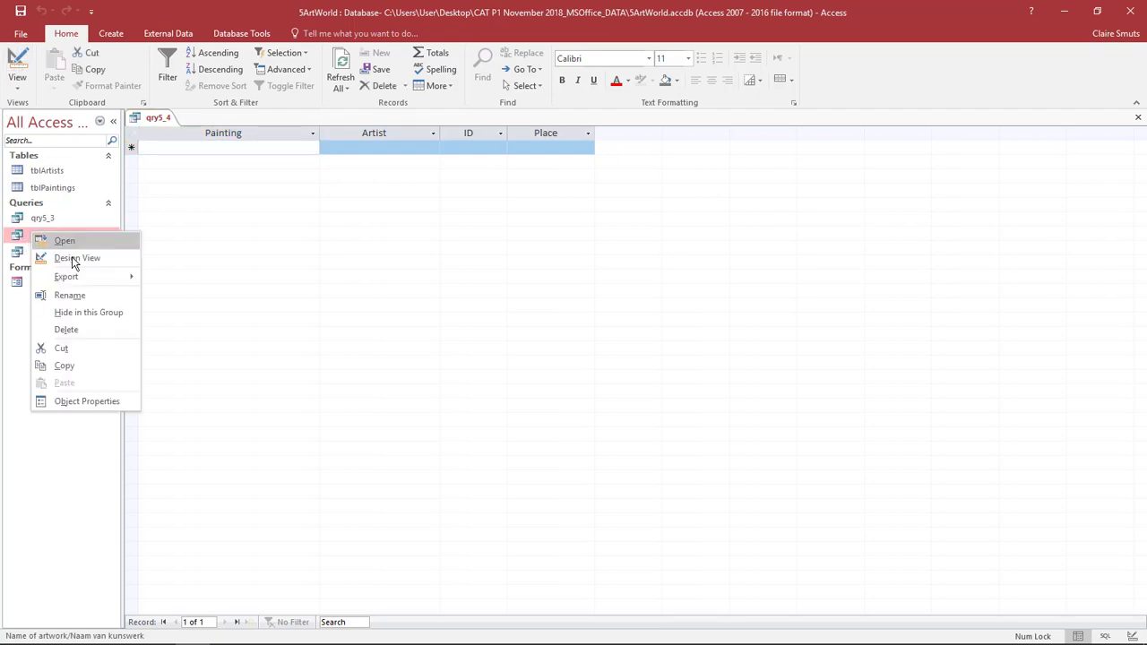
right_click(34, 234)
click(81, 259)
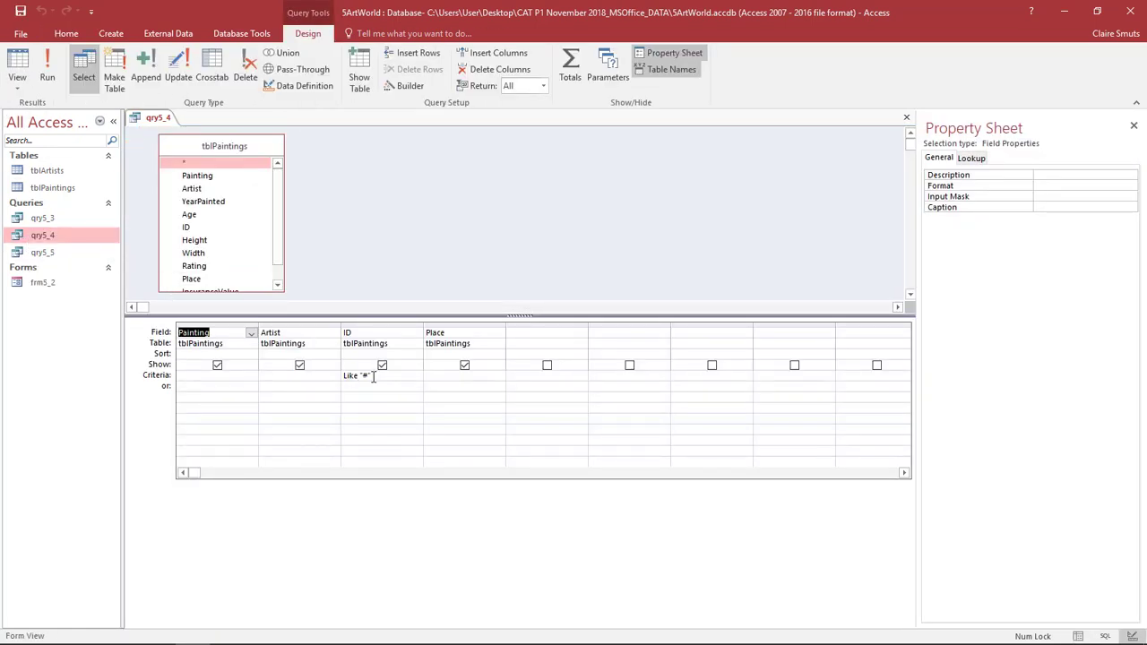
click(371, 376)
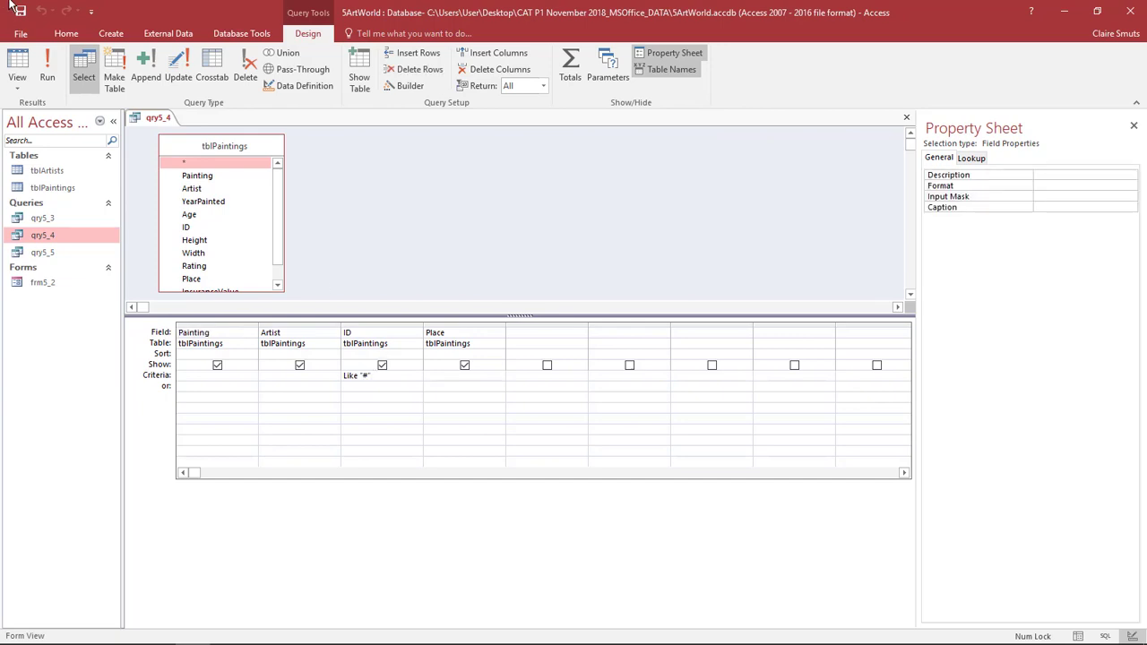
- Reread question 5.4 in the exam paper, noting its separate requirements for the Place field and the length of the ID field
click(1064, 11)
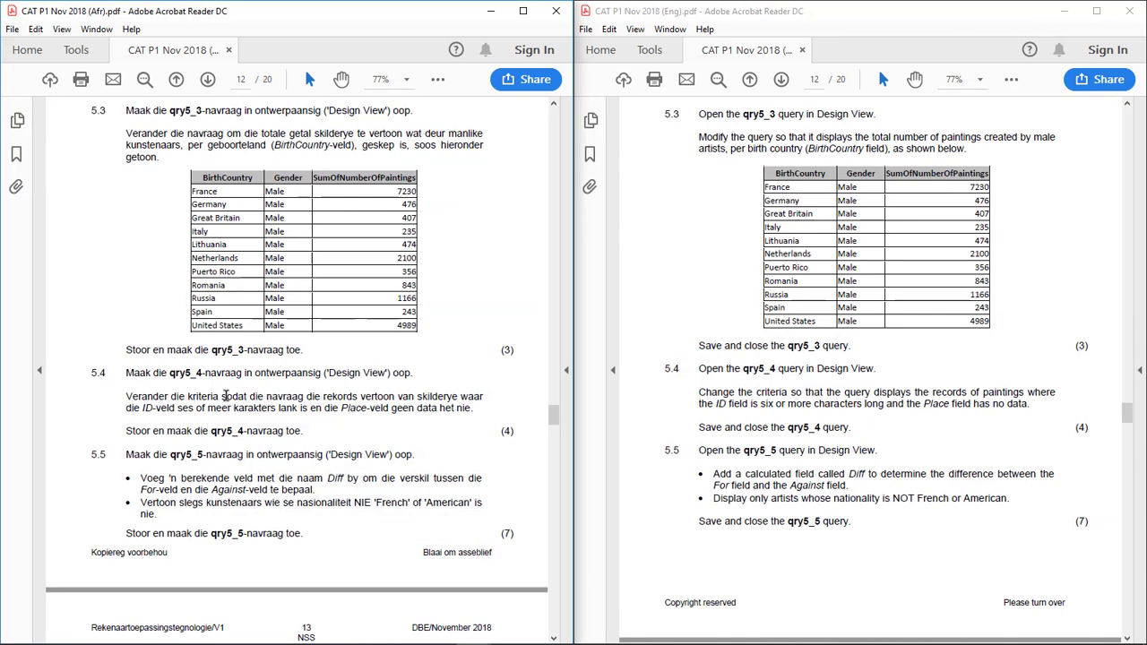
click(473, 409)
drag(474, 408, 341, 409)
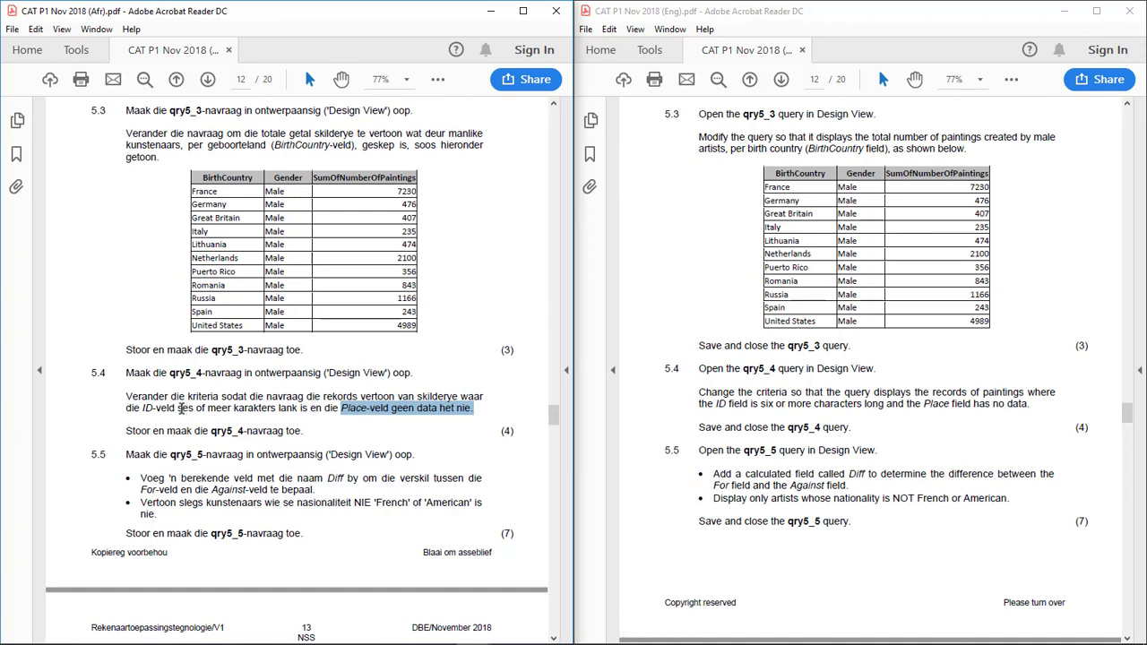
click(211, 408)
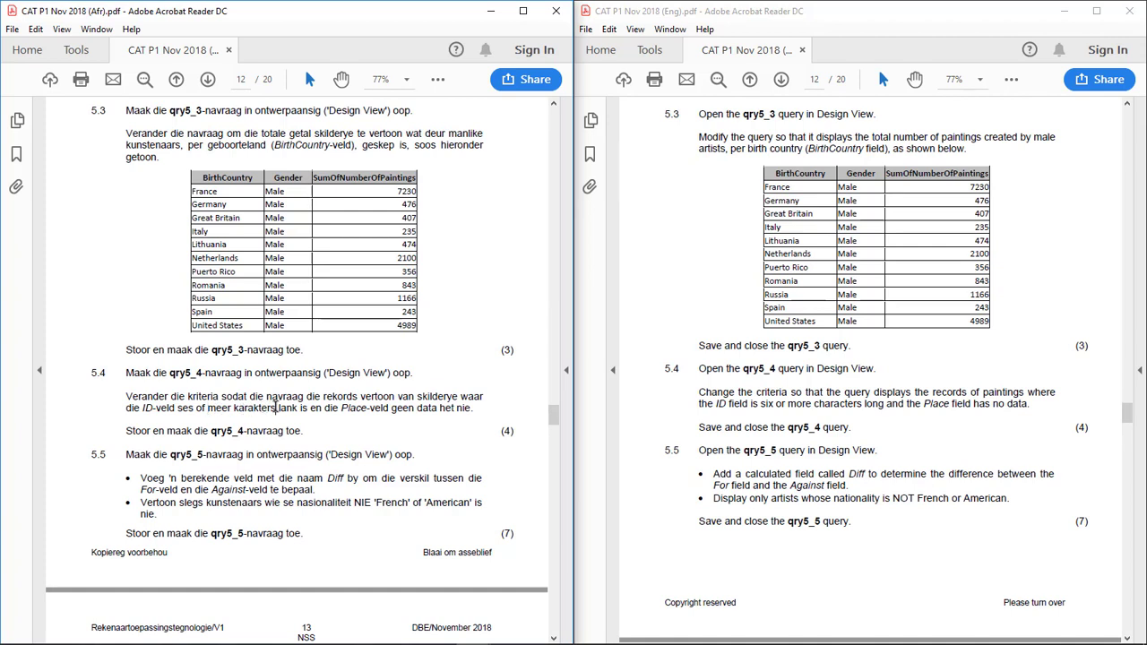
drag(276, 408, 142, 409)
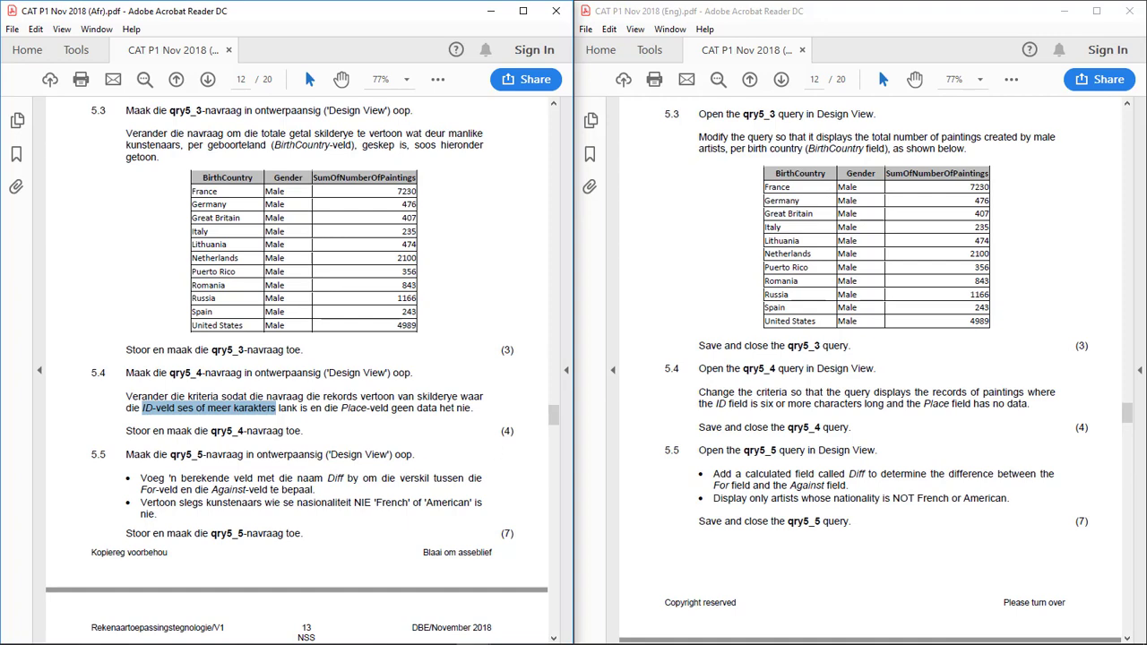
- Return to the database, remove the existing ID criterion from qry5_4 and view the unfiltered records
click(193, 643)
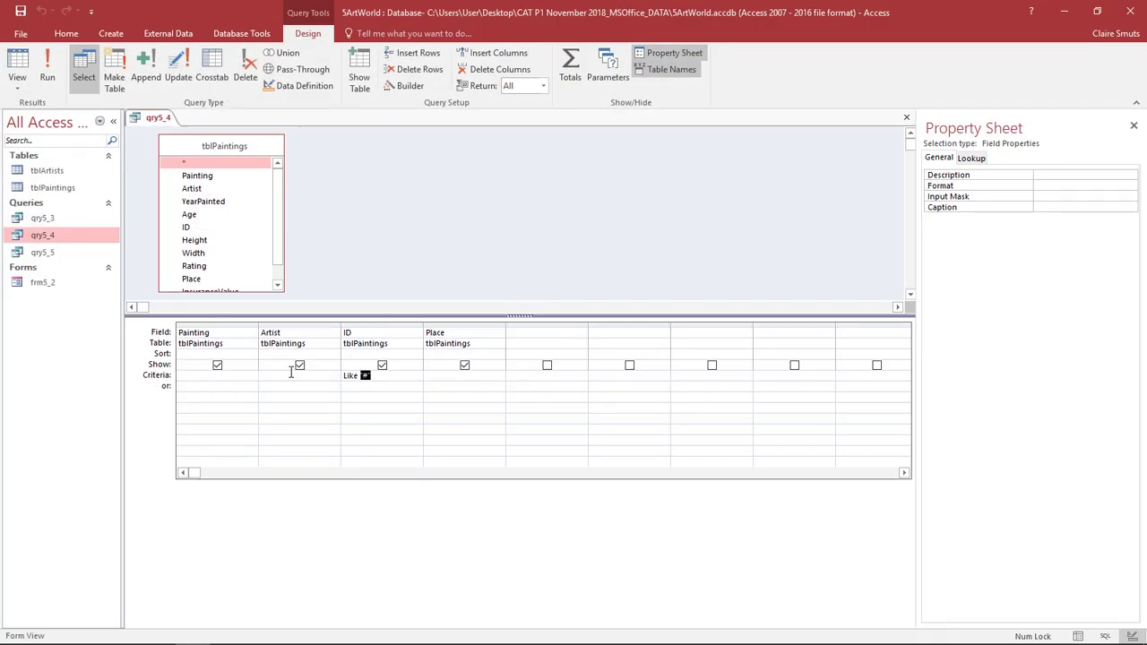
key(Down)
key(Delete)
click(18, 61)
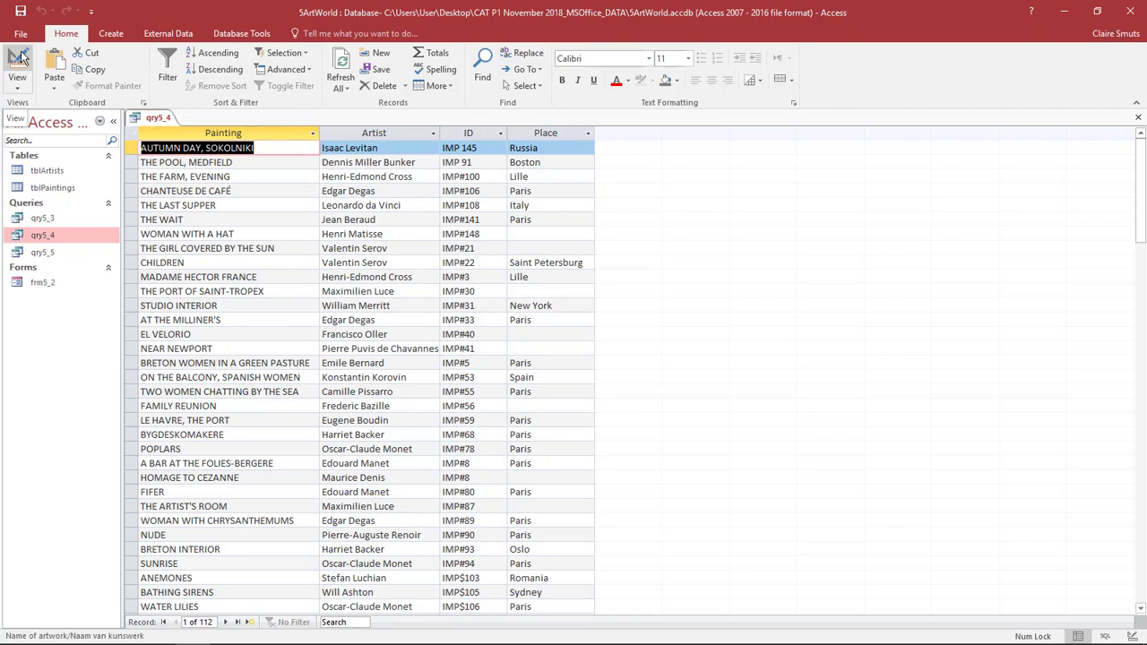
- Check the condition for the Place field in question 5.4 of the exam paper
click(1059, 9)
click(206, 409)
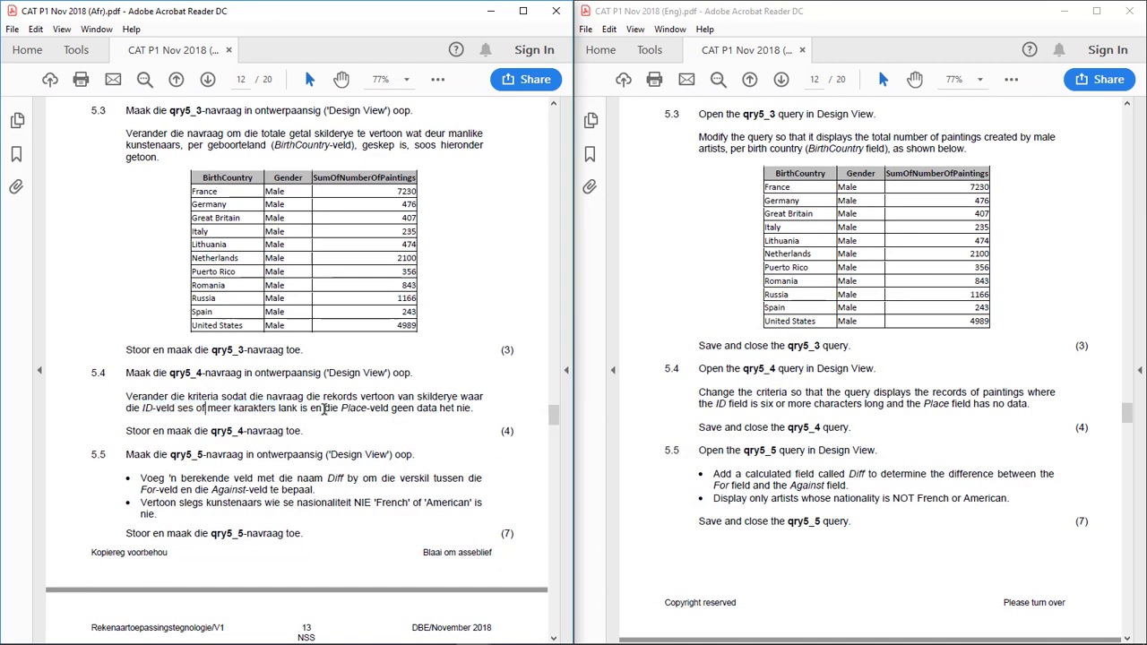
drag(341, 408, 473, 412)
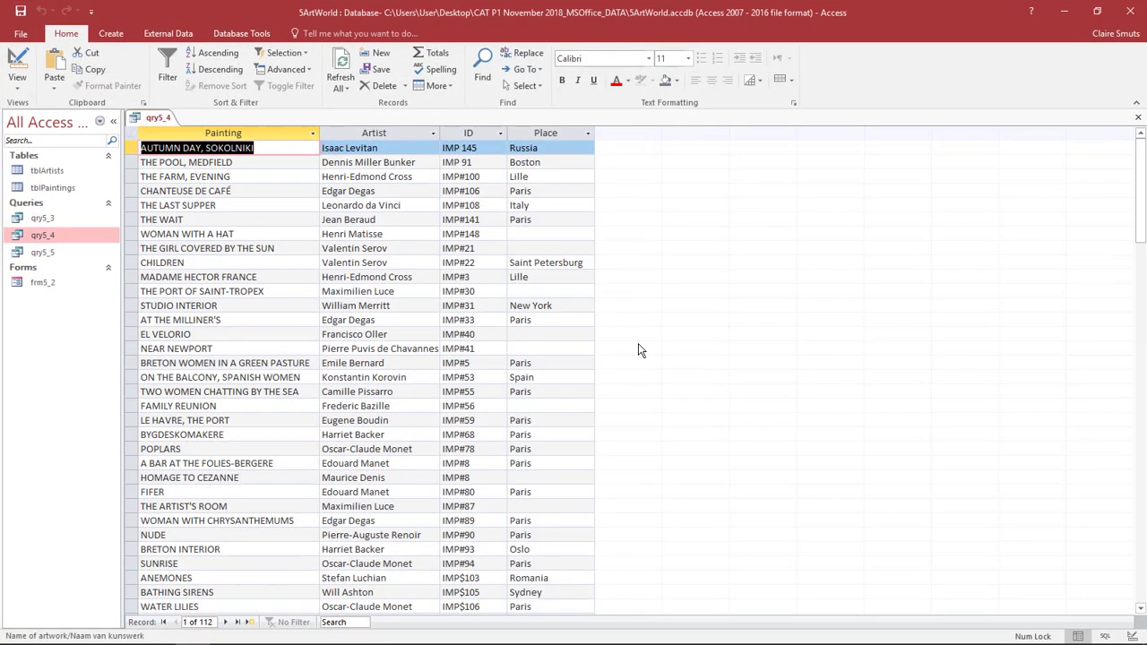
- Set the Place criterion of qry5_4 to Is Null and view the results
click(17, 63)
click(452, 376)
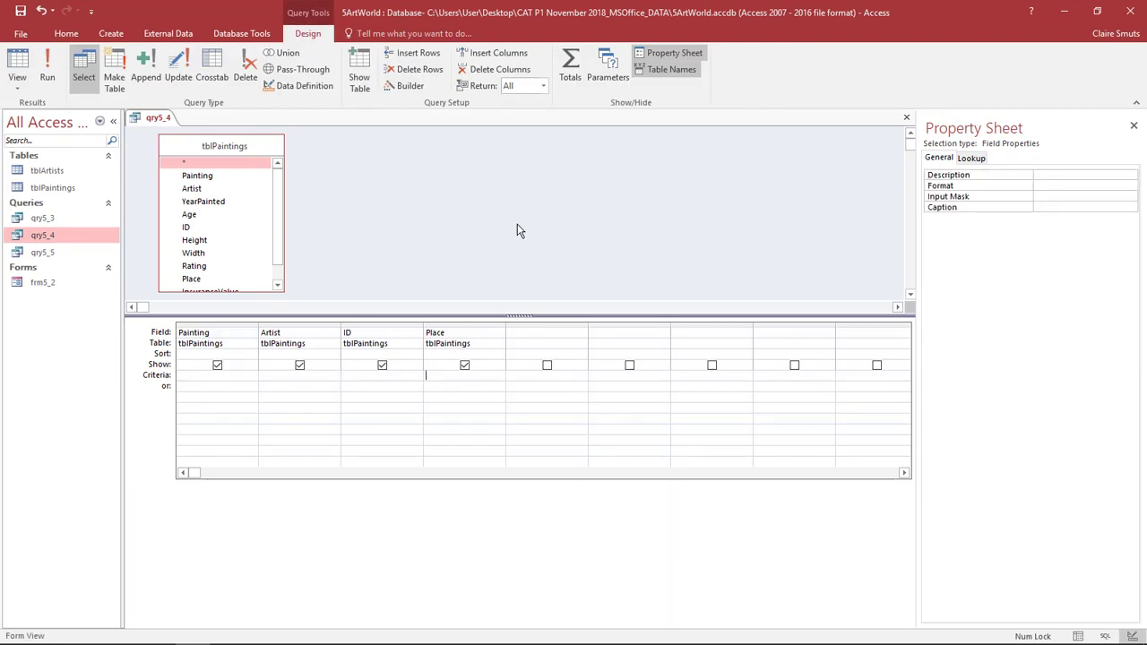
text(Is Null)
click(13, 63)
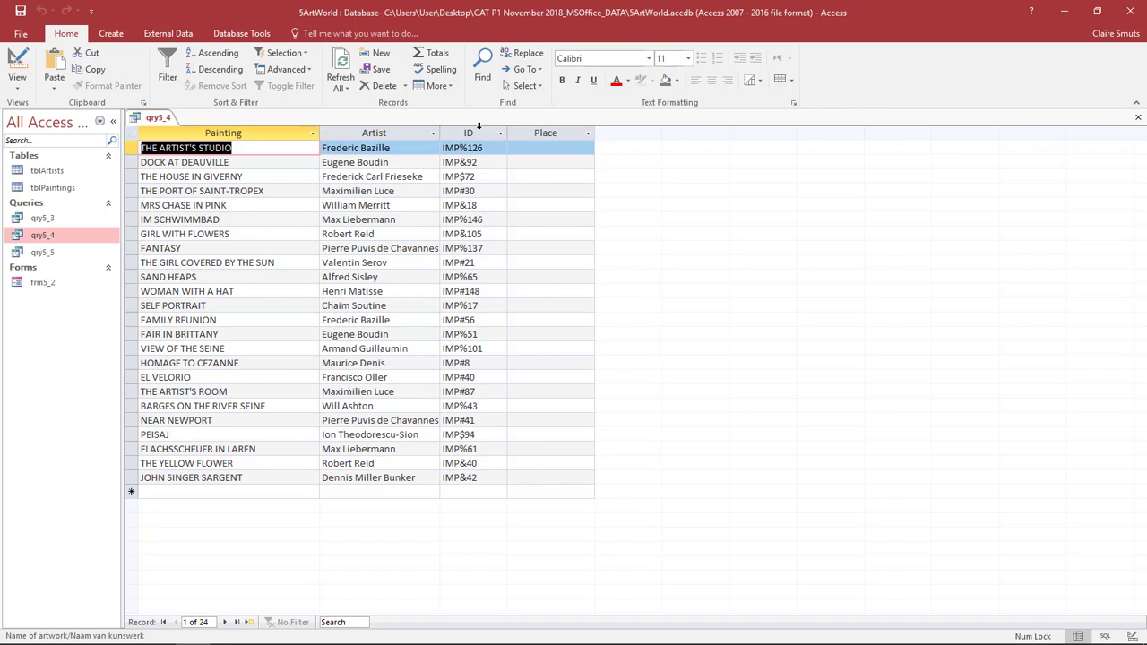
- Enter ?????? as the ID criterion of qry5_4 in Design View and try to view the results
click(16, 58)
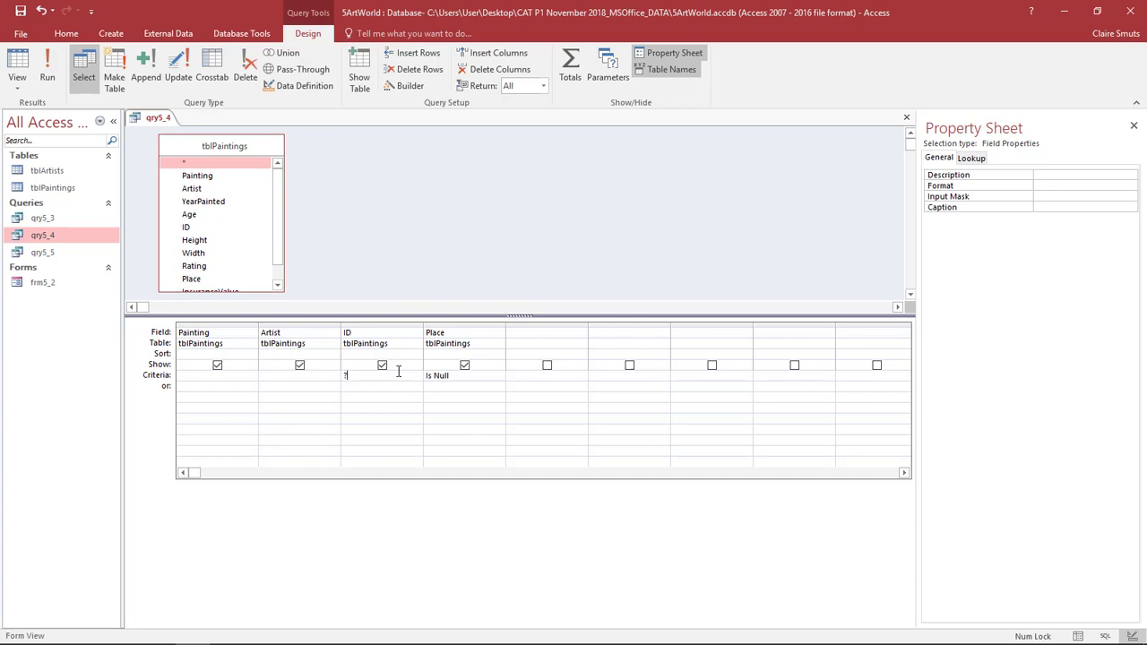
text(?)
key(BackSpace)
key(BackSpace)
text(?????)
click(17, 70)
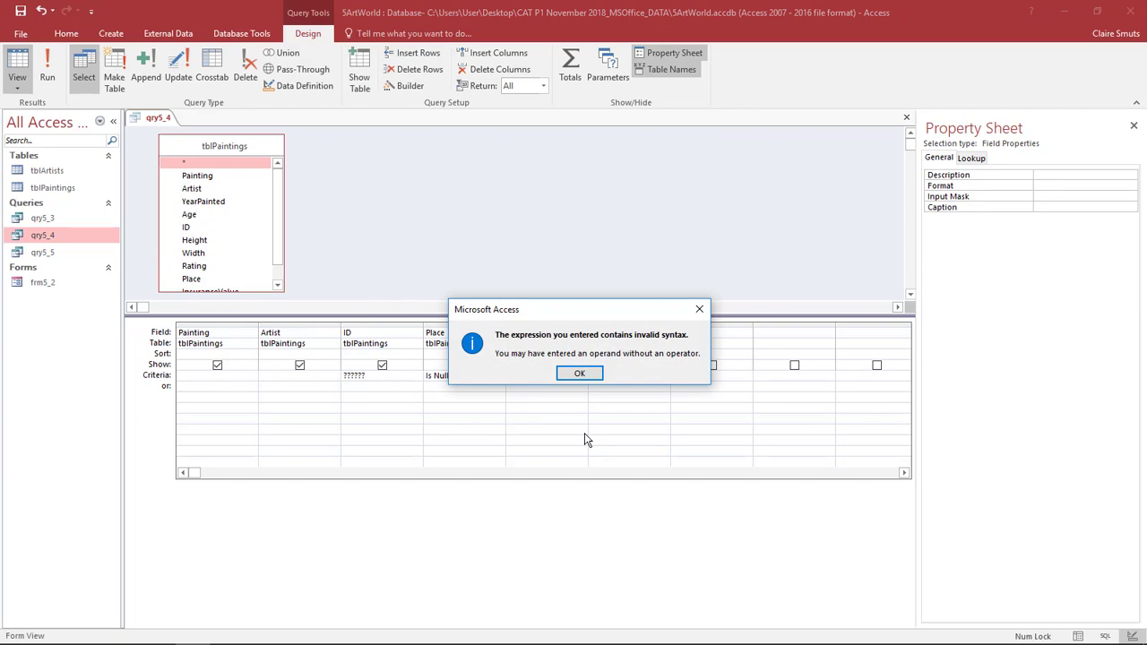
click(579, 373)
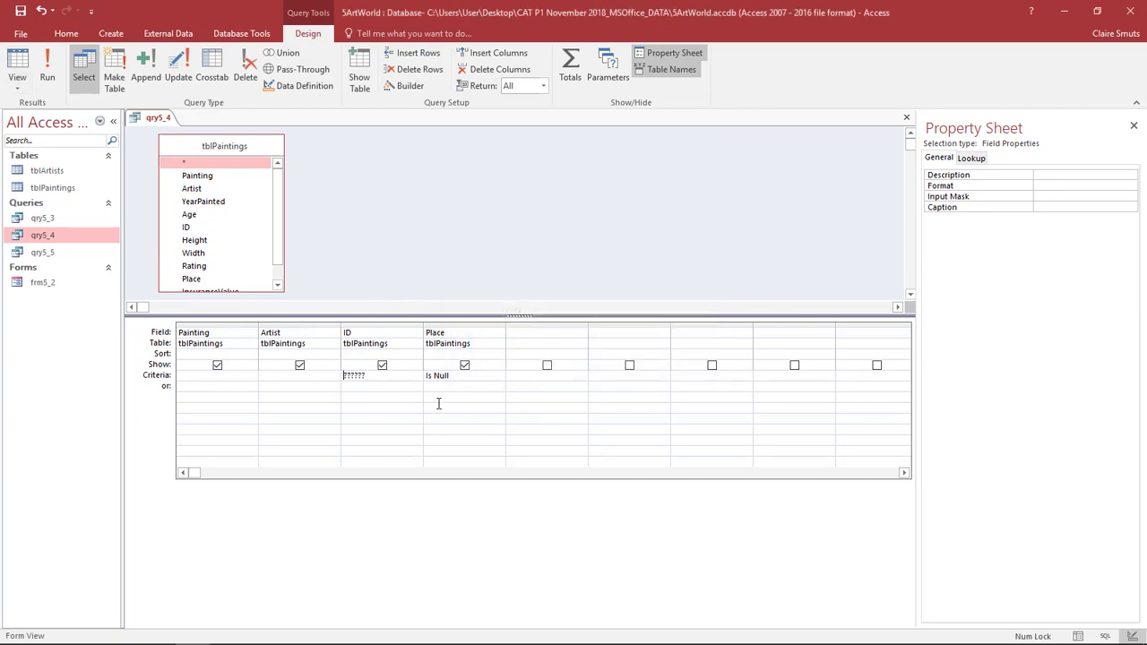
- Set the ID criterion of qry5_4 to Like "??????", view the results and return to Design View
text(Like "??????")
click(30, 67)
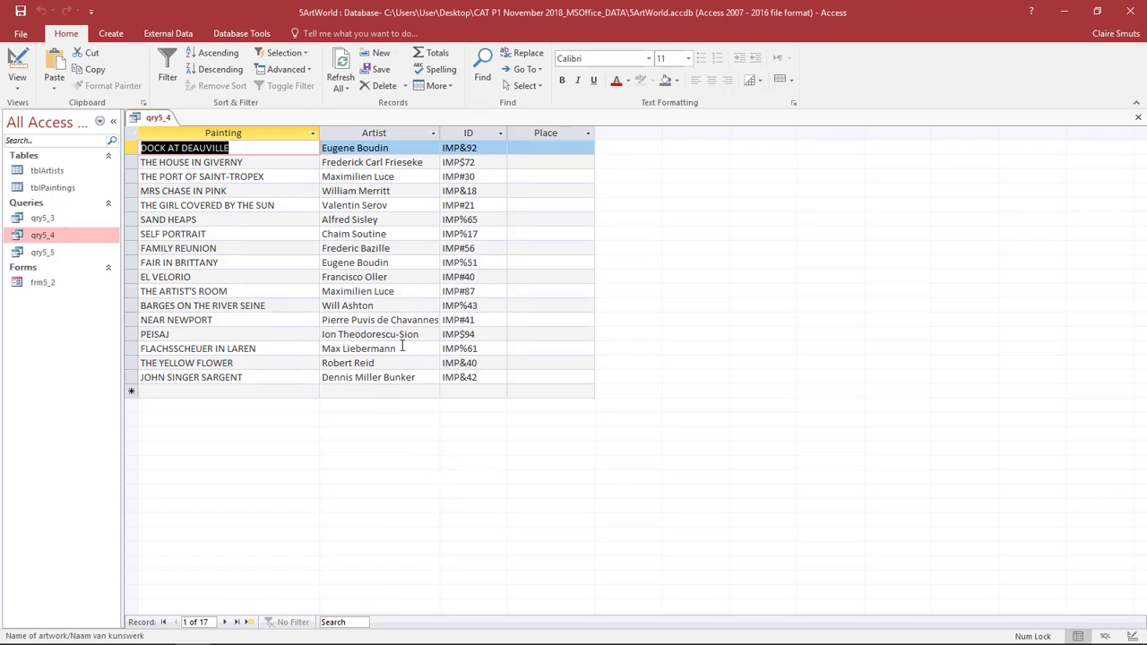
click(17, 59)
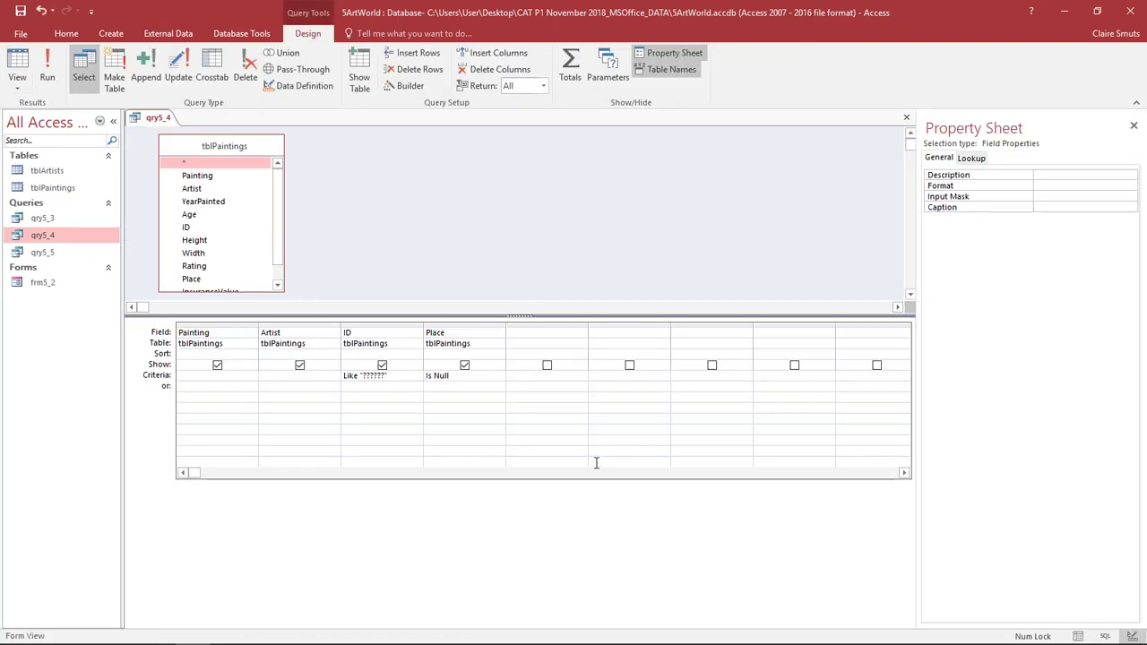
- Extend the ID criterion to Like "??????*" and check the records it returns
text(*)
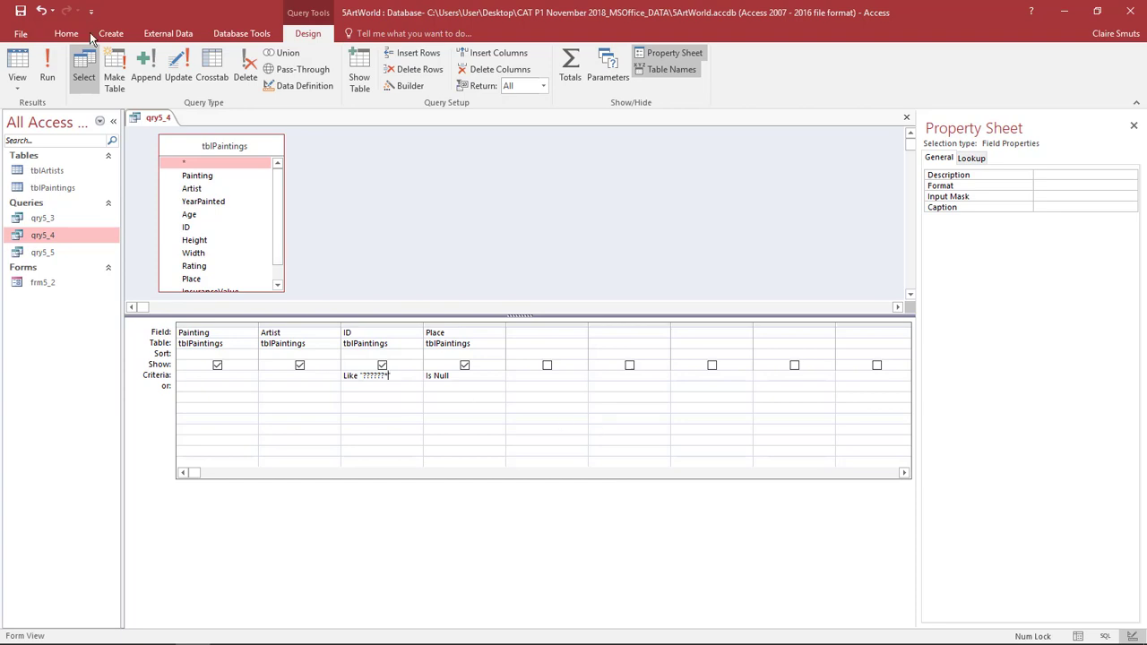
click(16, 54)
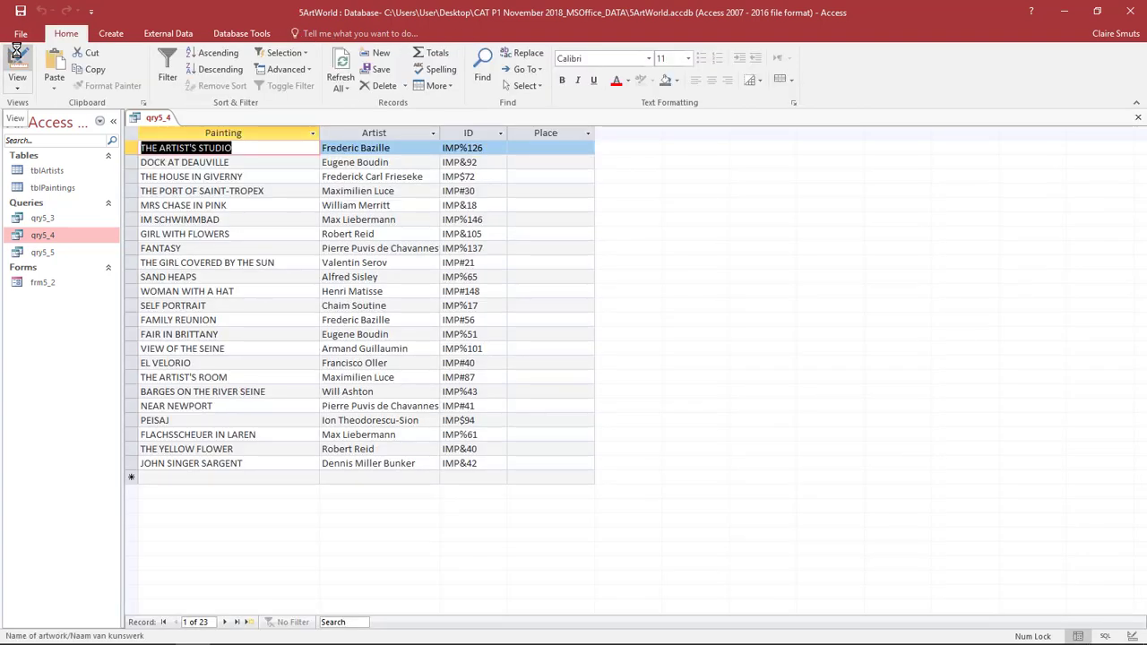
click(16, 54)
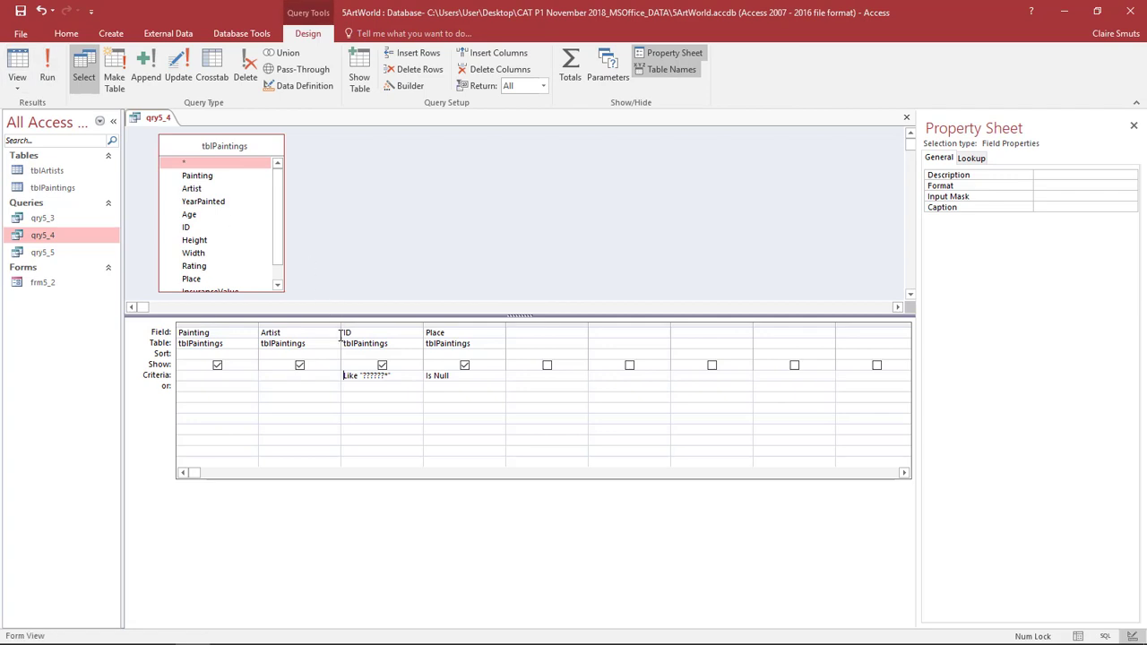
- Replace the ID criterion of qry5_4 with the length test Len(ID)>="6"
drag(396, 375, 342, 377)
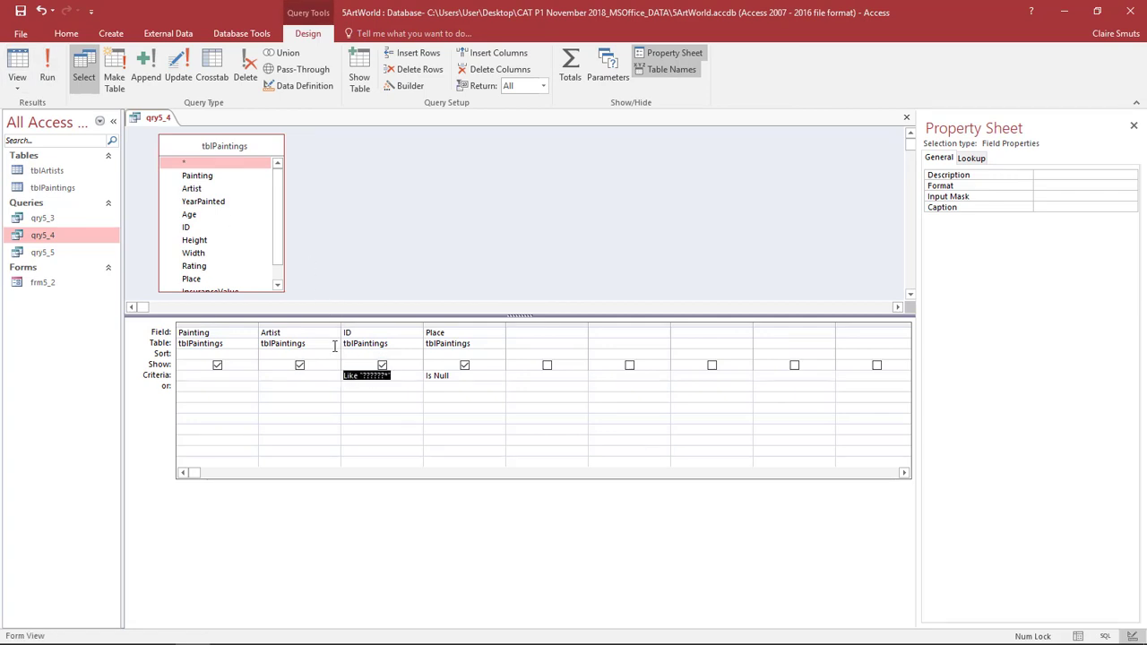
key(Delete)
text(Len)
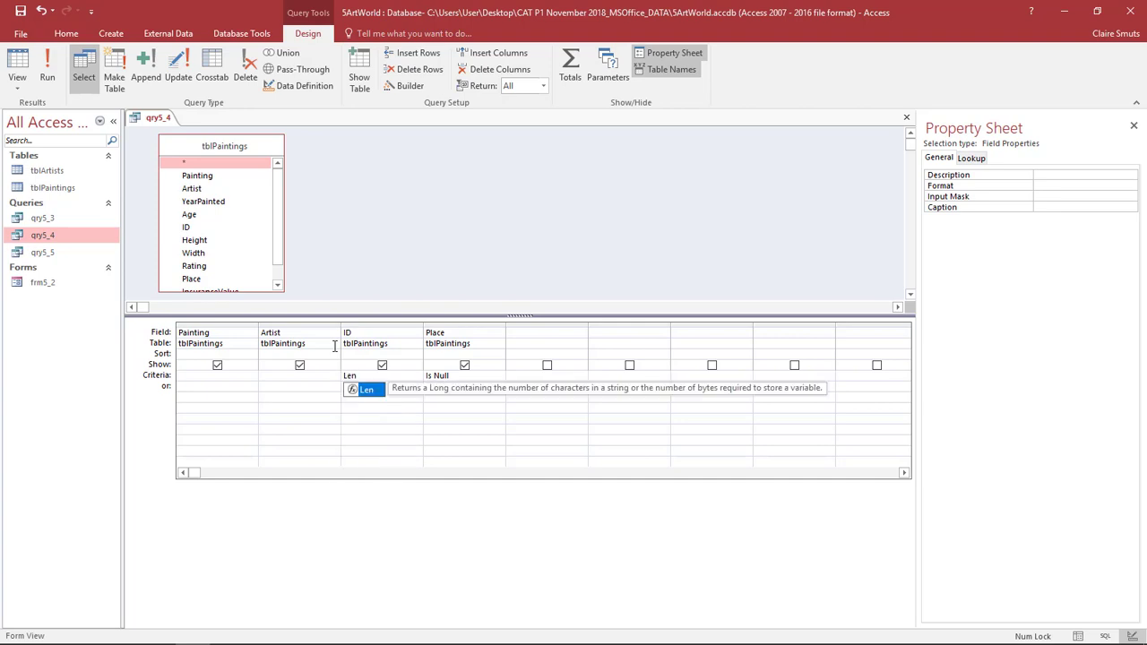
text((O)
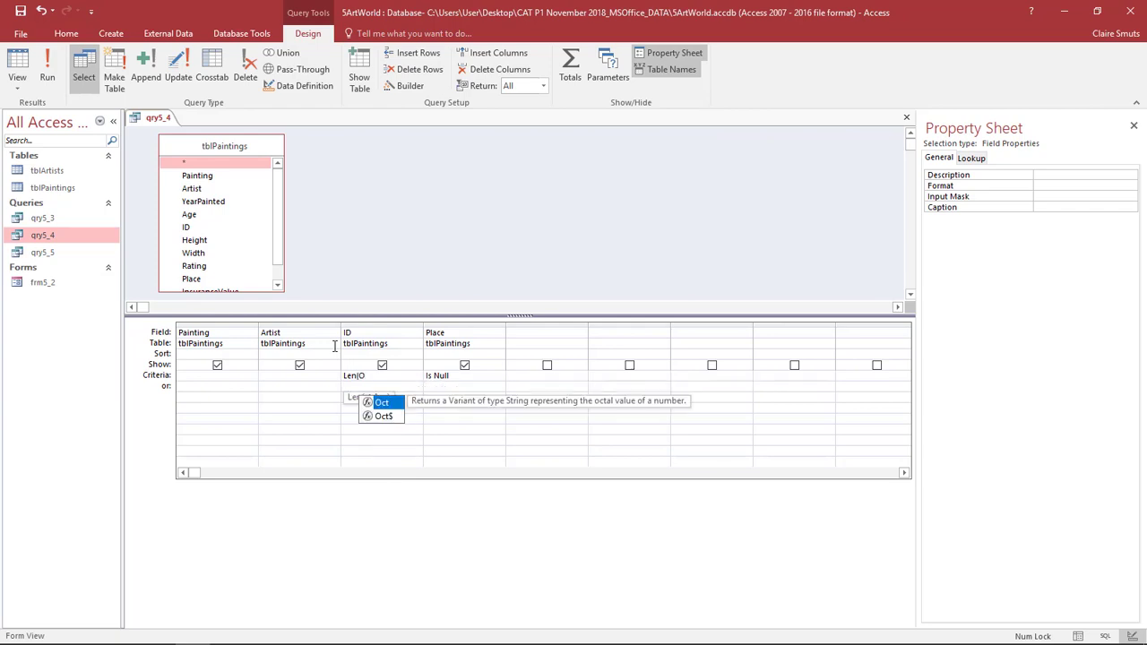
key(BackSpace)
key(BackSpace)
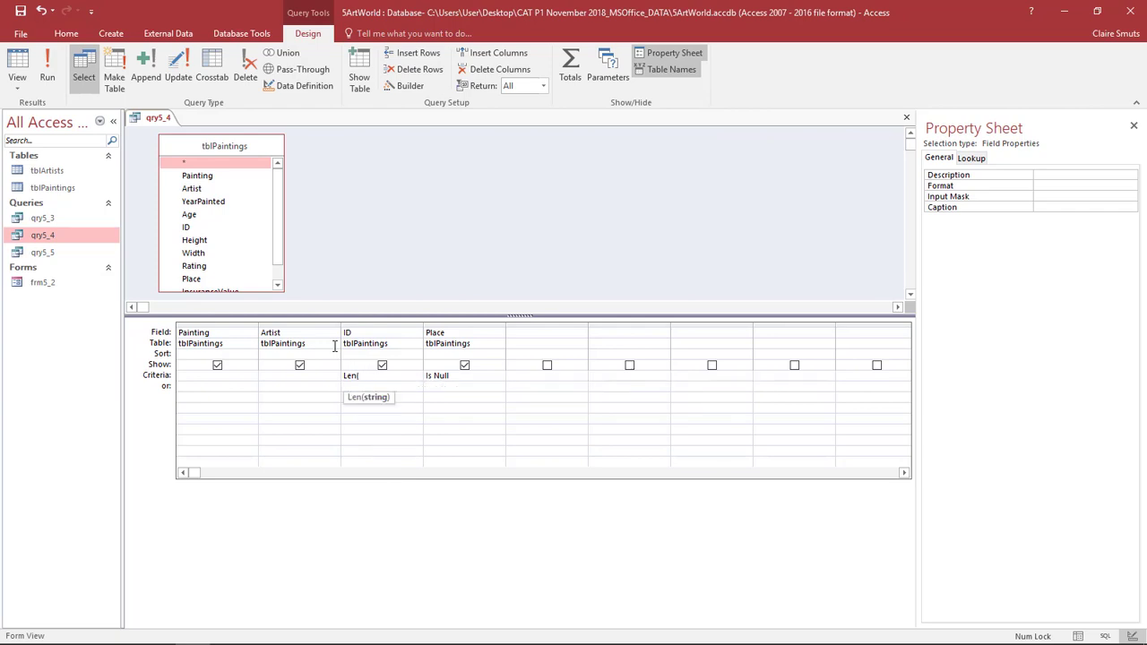
text(ID))
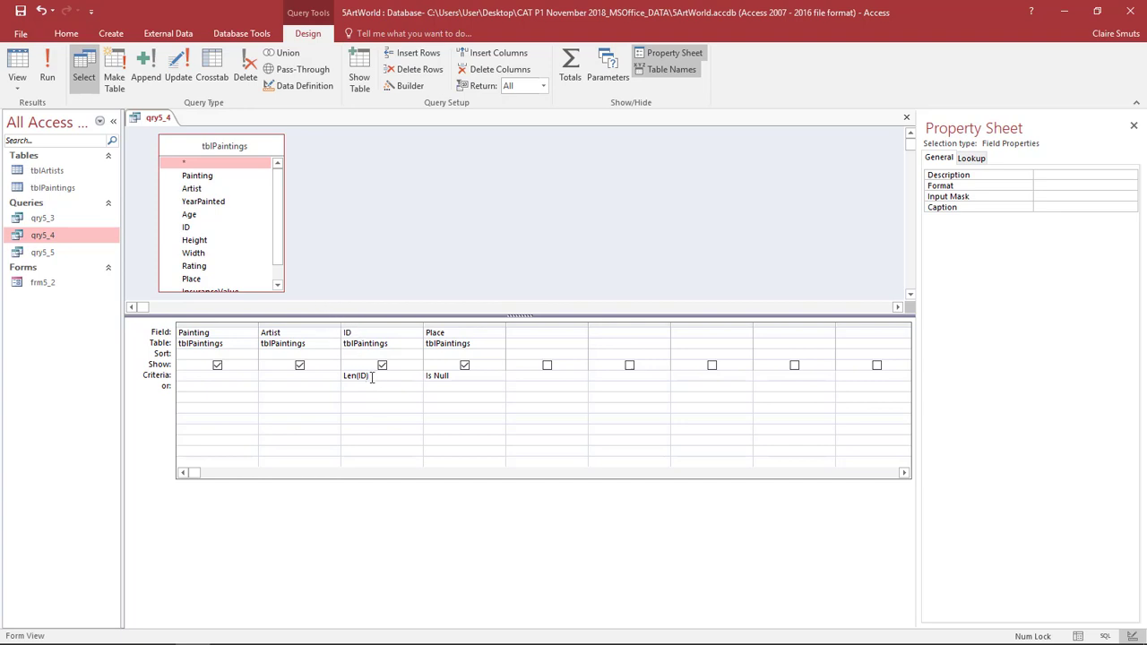
text(=)
text(=)
text(6)
key(Down)
- Correct the ID criterion to Len([ID])>="6", view the results and return to Design View
click(369, 376)
drag(371, 378, 362, 377)
text(])
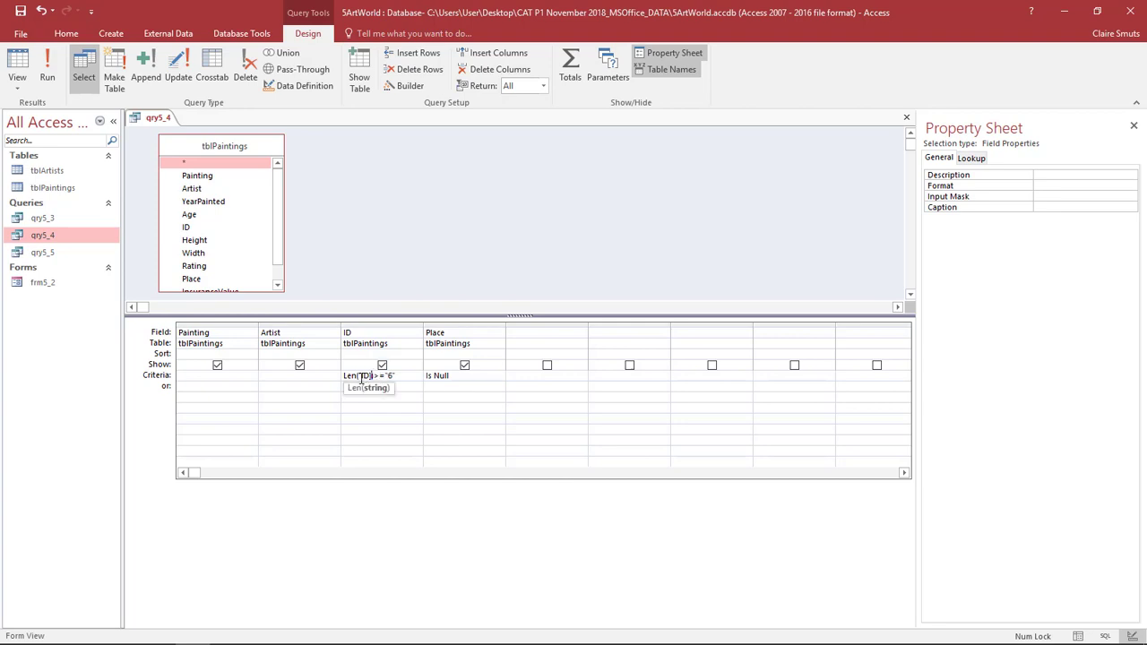
text([)
click(413, 387)
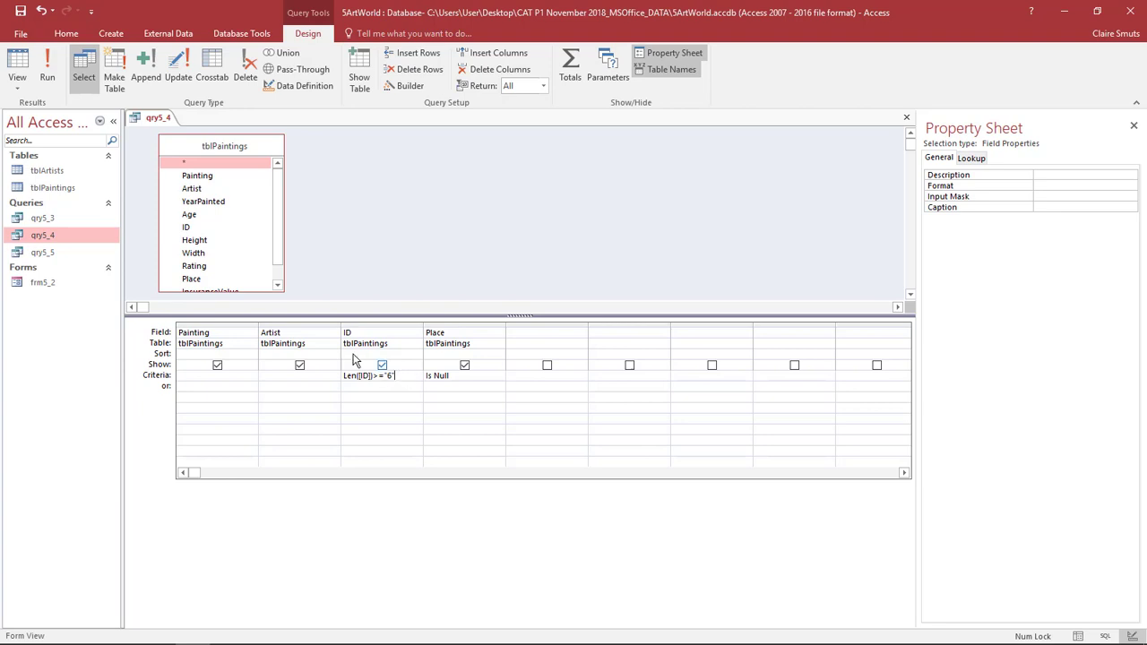
click(17, 70)
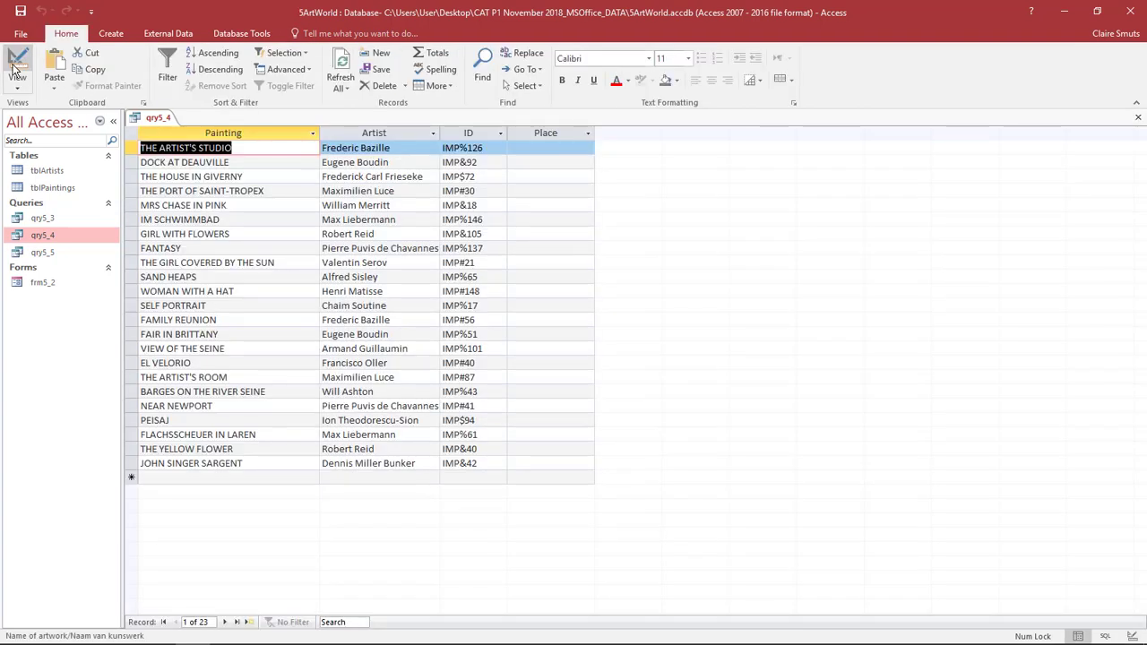
click(17, 67)
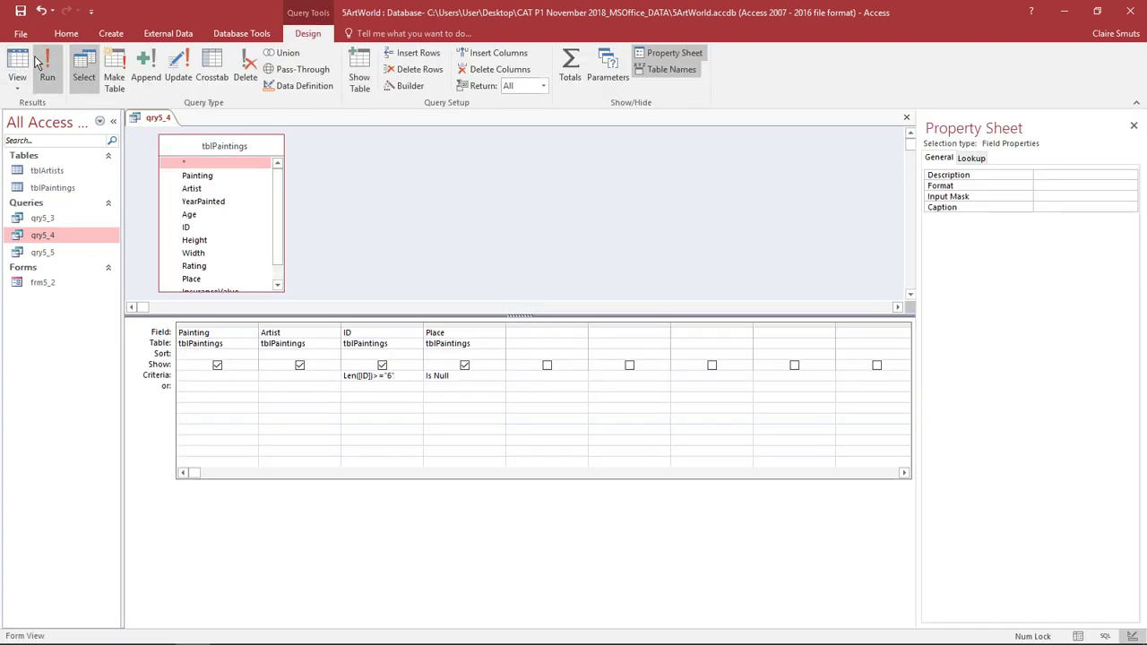
- Save and close qry5_4, and reopen it in Design View
click(22, 14)
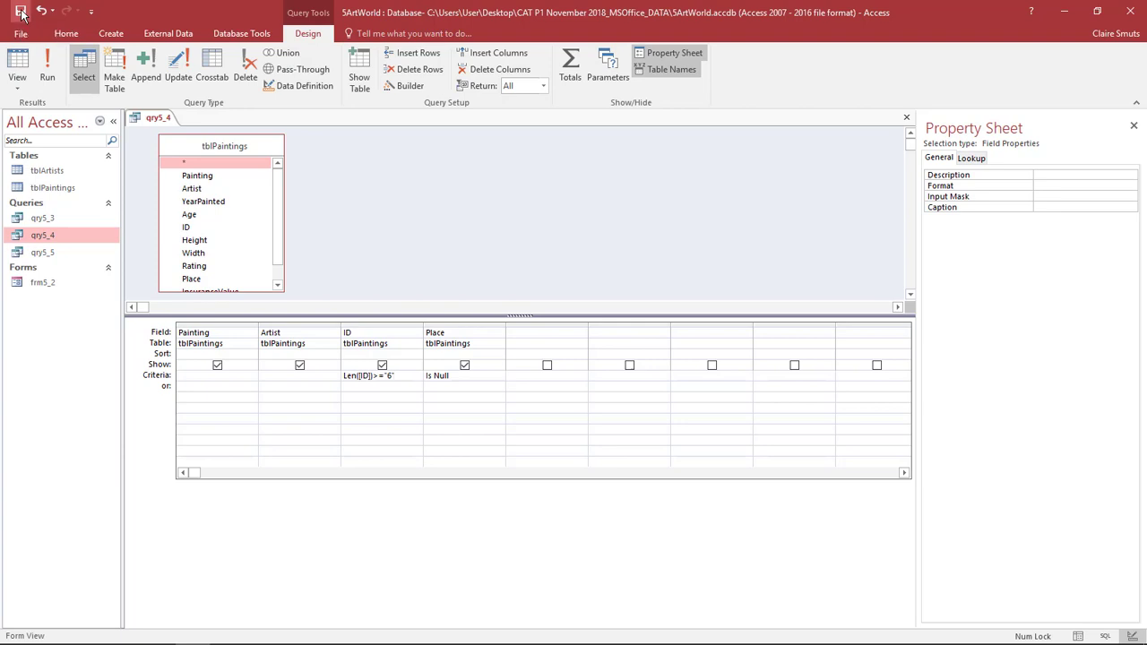
click(908, 120)
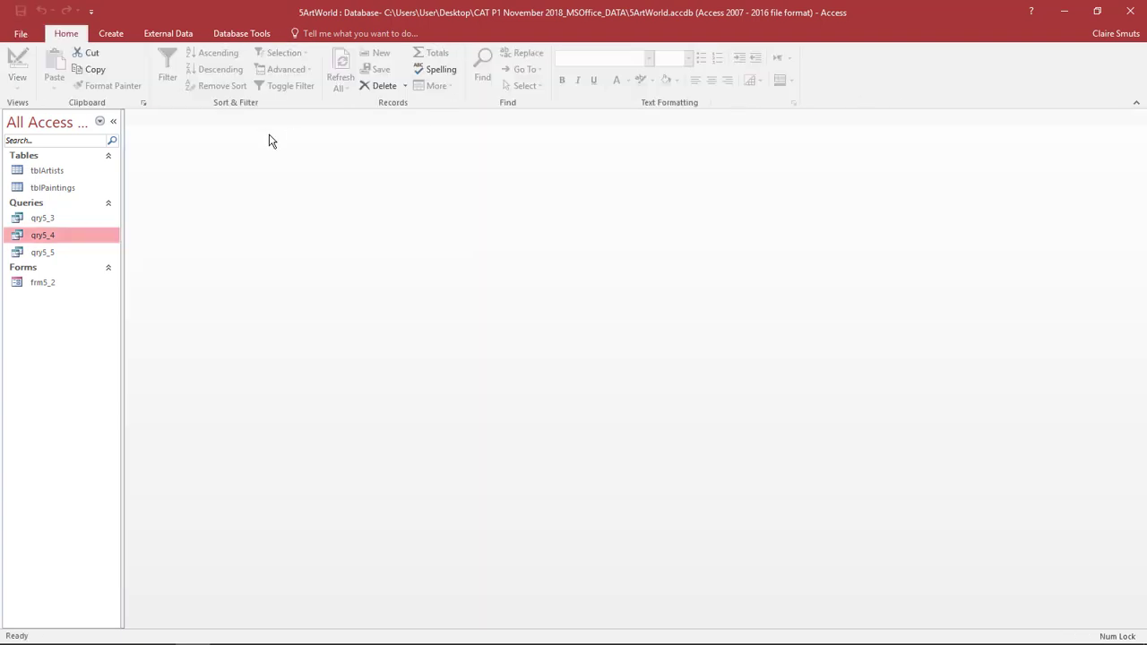
double_click(60, 234)
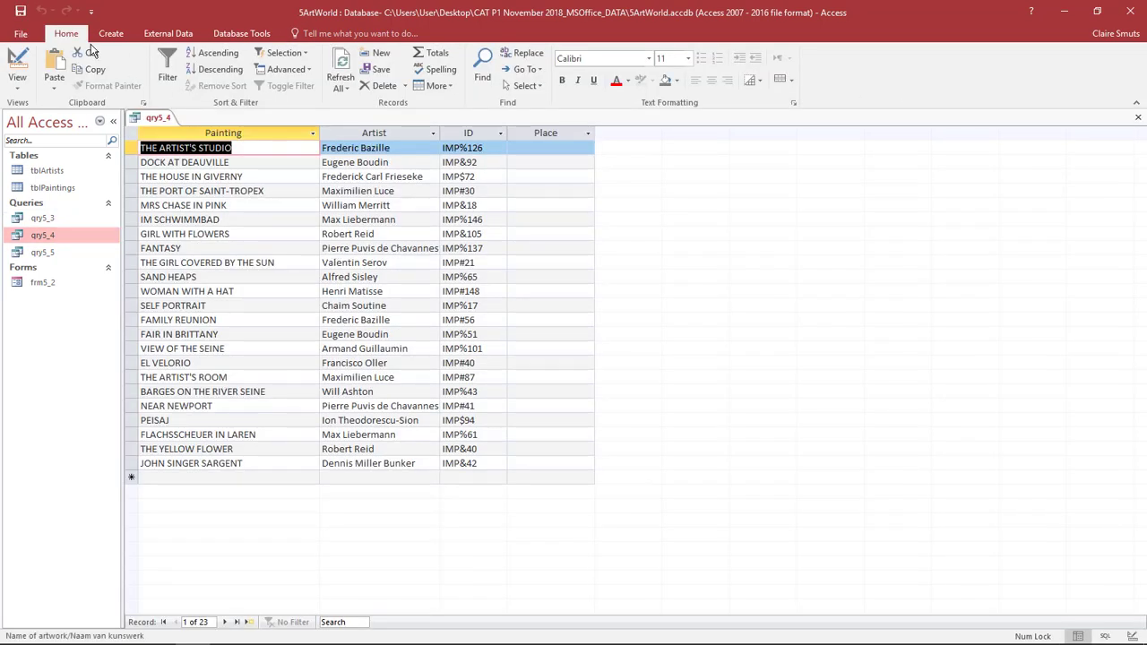
click(17, 68)
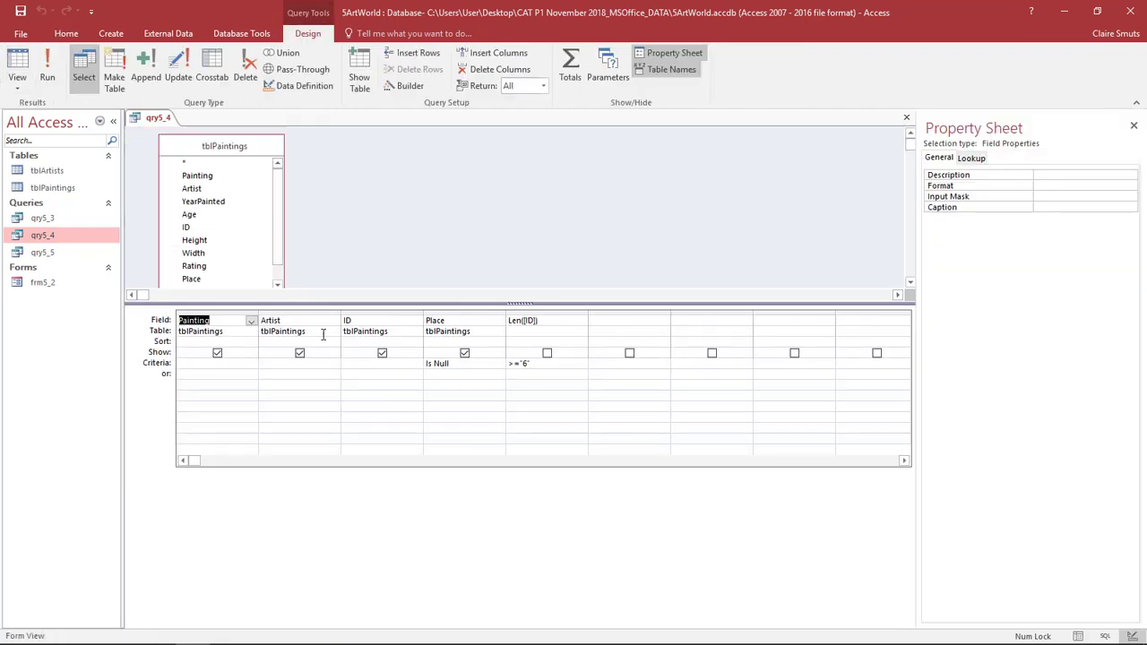
- Inspect the Len([ID]) column of qry5_4 and compare its criterion with that of the ID field
click(568, 312)
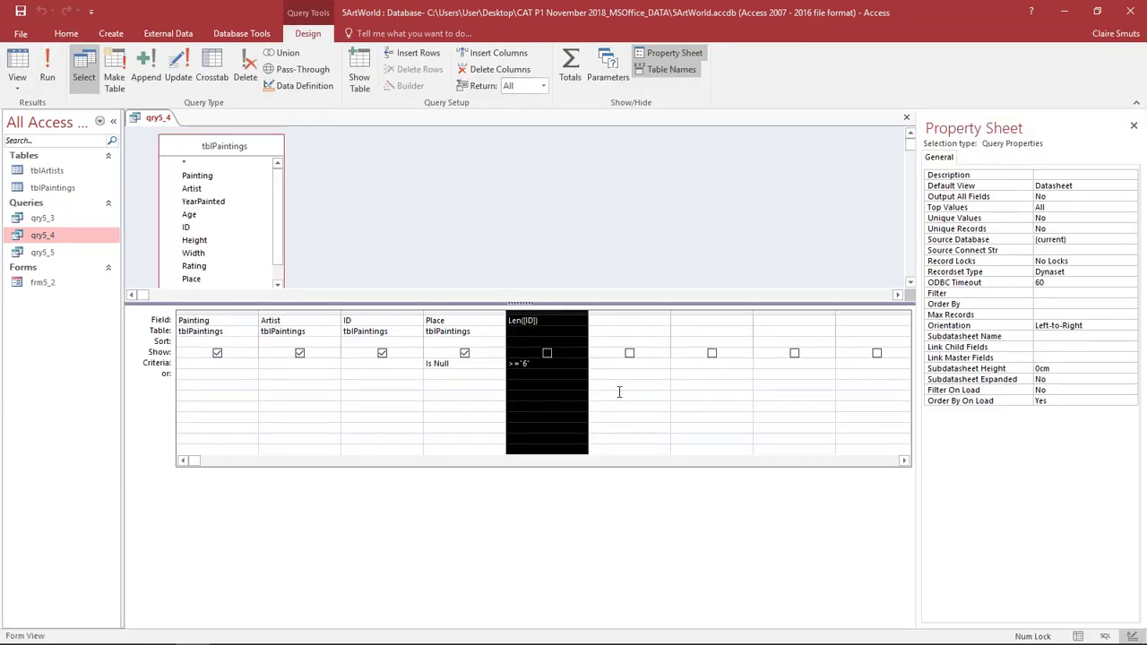
click(566, 364)
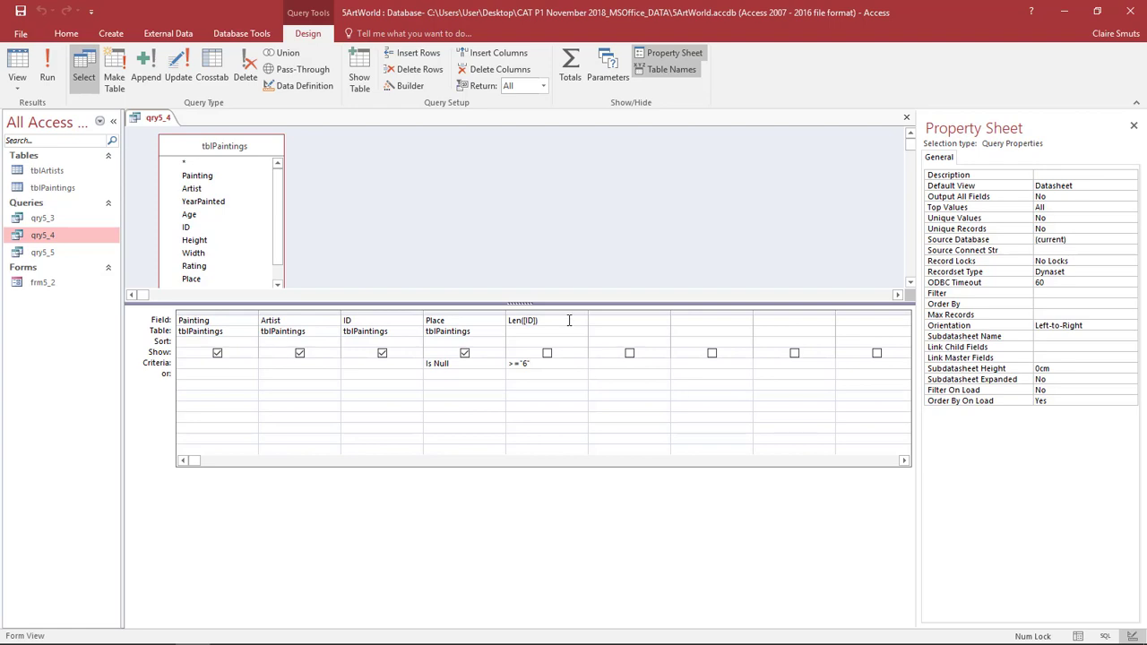
click(377, 361)
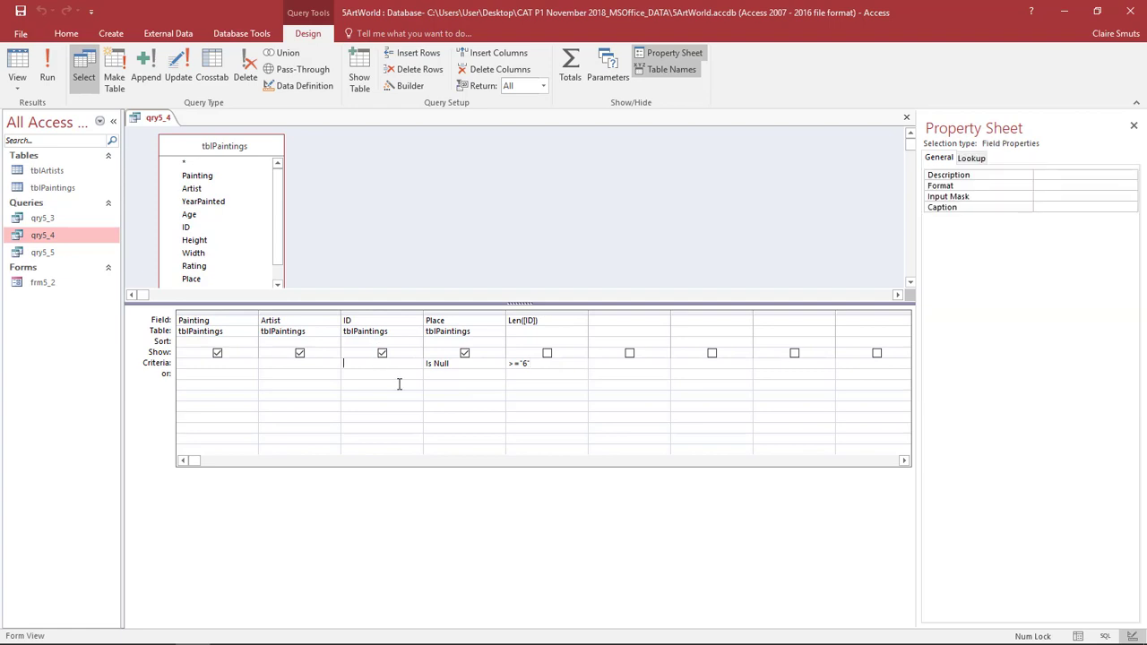
click(566, 322)
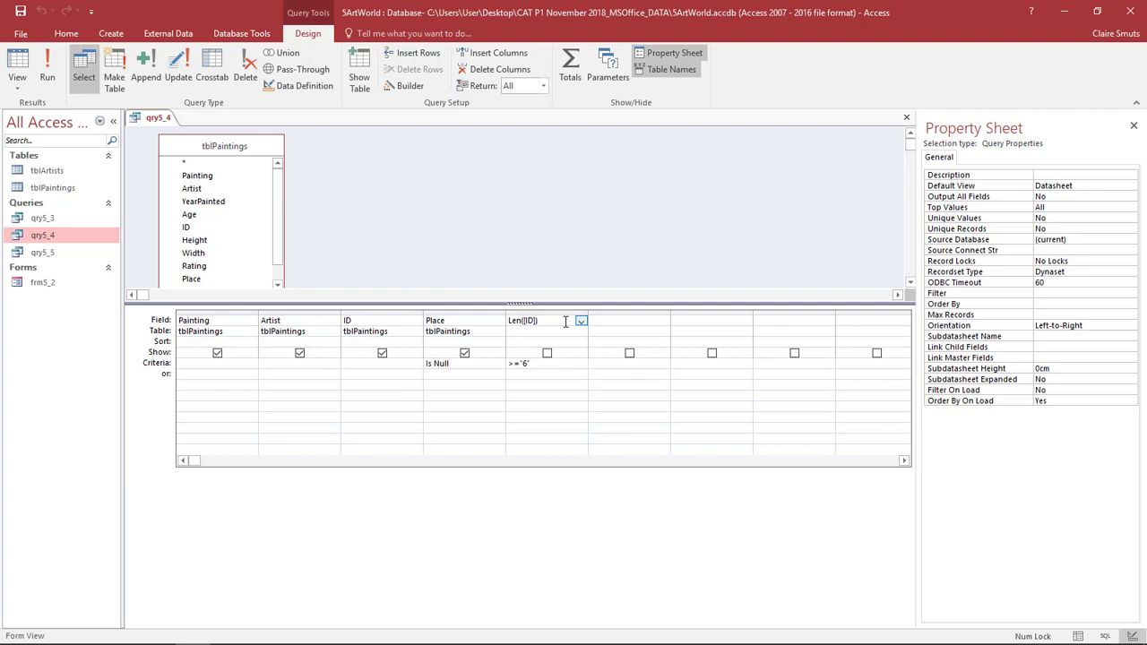
- Show the Len([ID]) column in qry5_4, clear its criterion and view the records
double_click(509, 321)
click(578, 320)
click(547, 354)
key(Down)
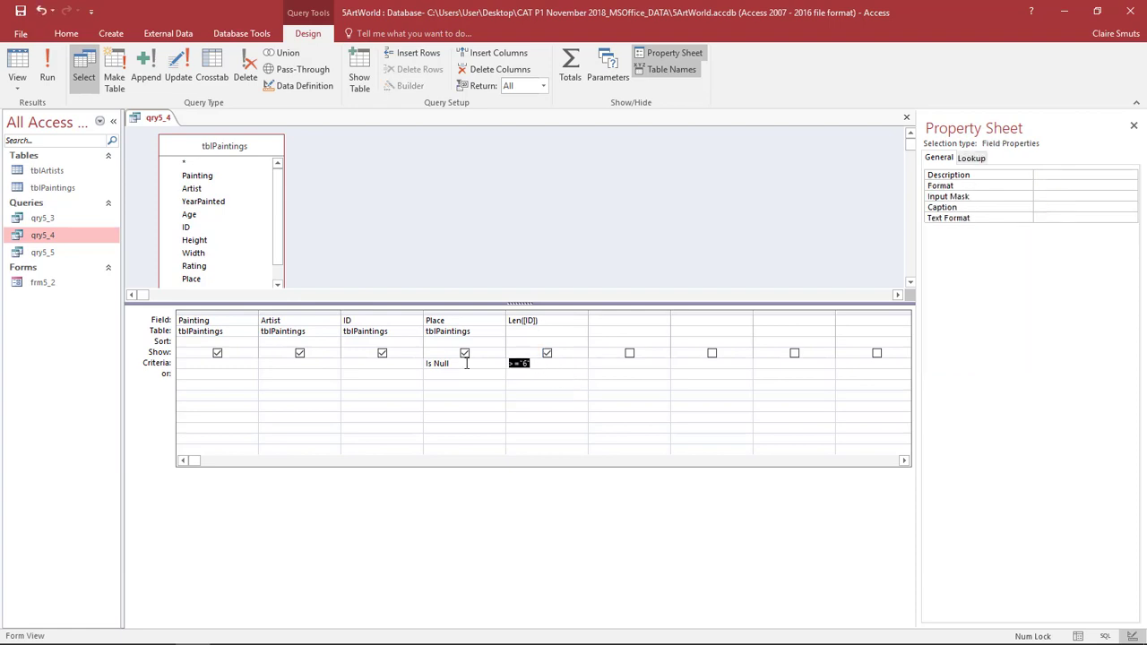
click(17, 67)
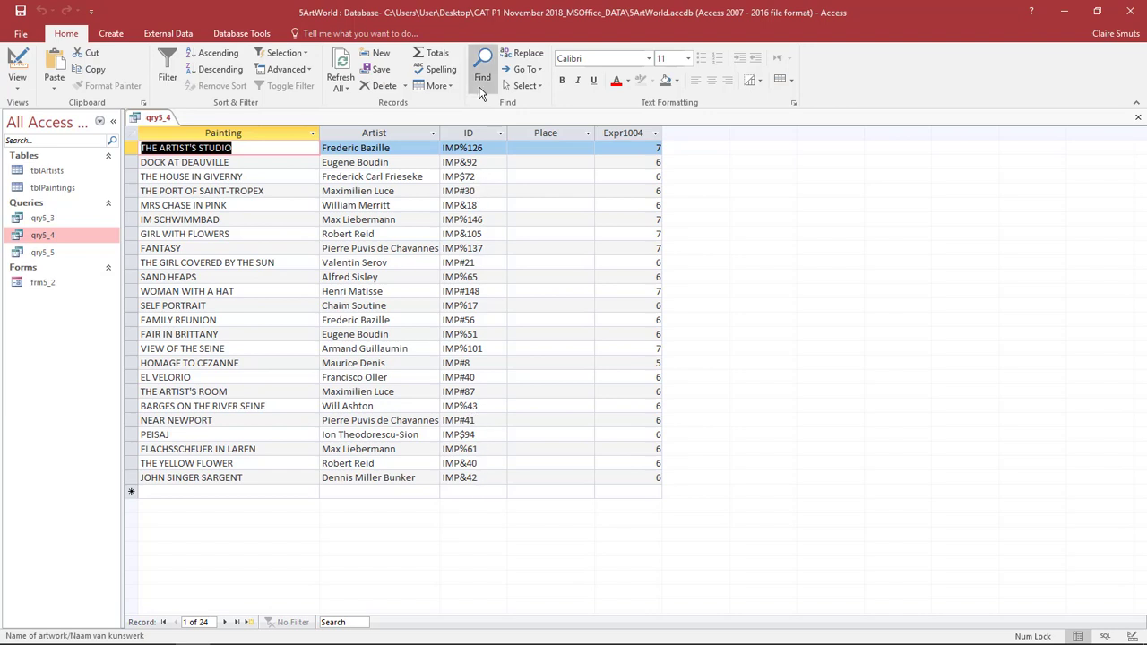
- Set the criterion of the Len([ID]) column to >=6, check the results and return to Design View
click(17, 62)
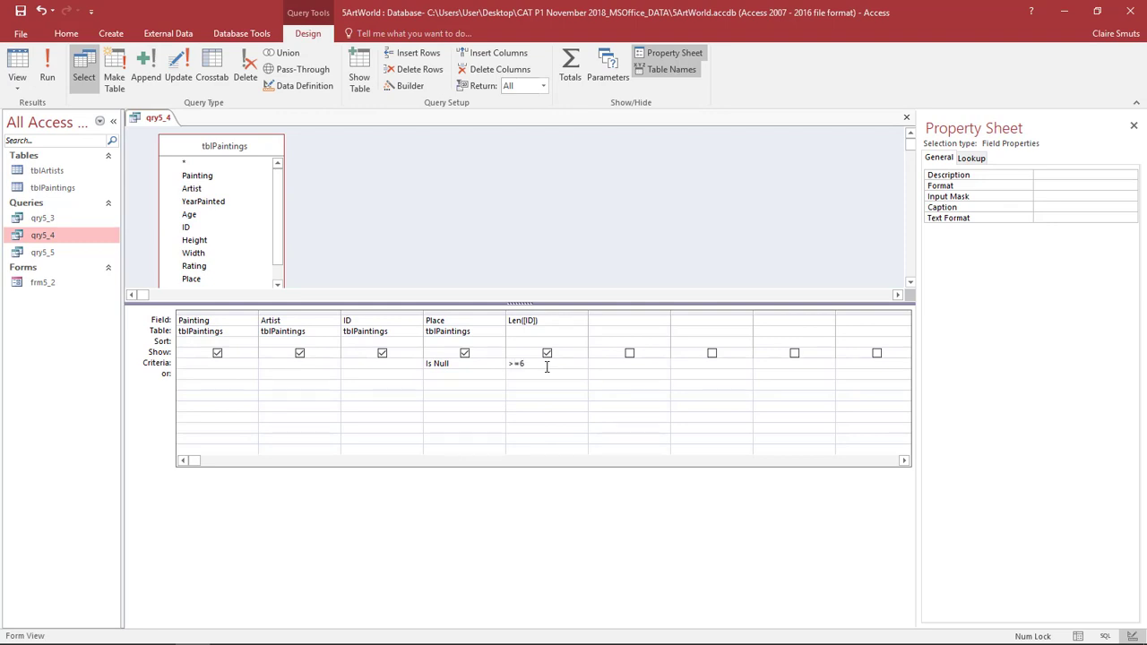
click(24, 63)
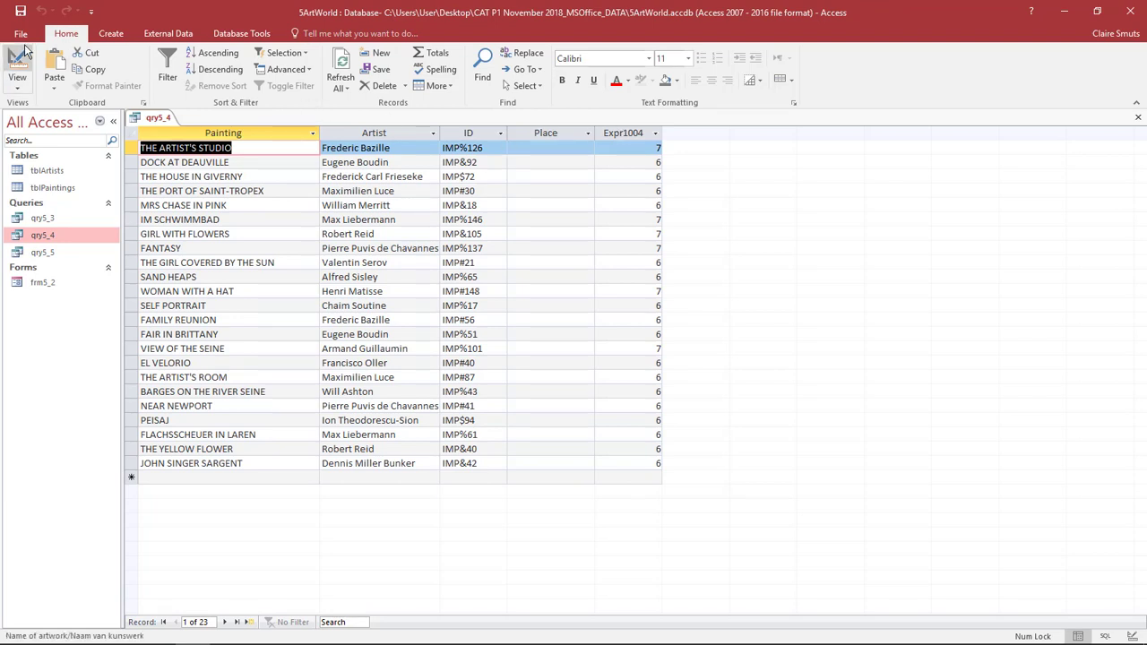
click(18, 61)
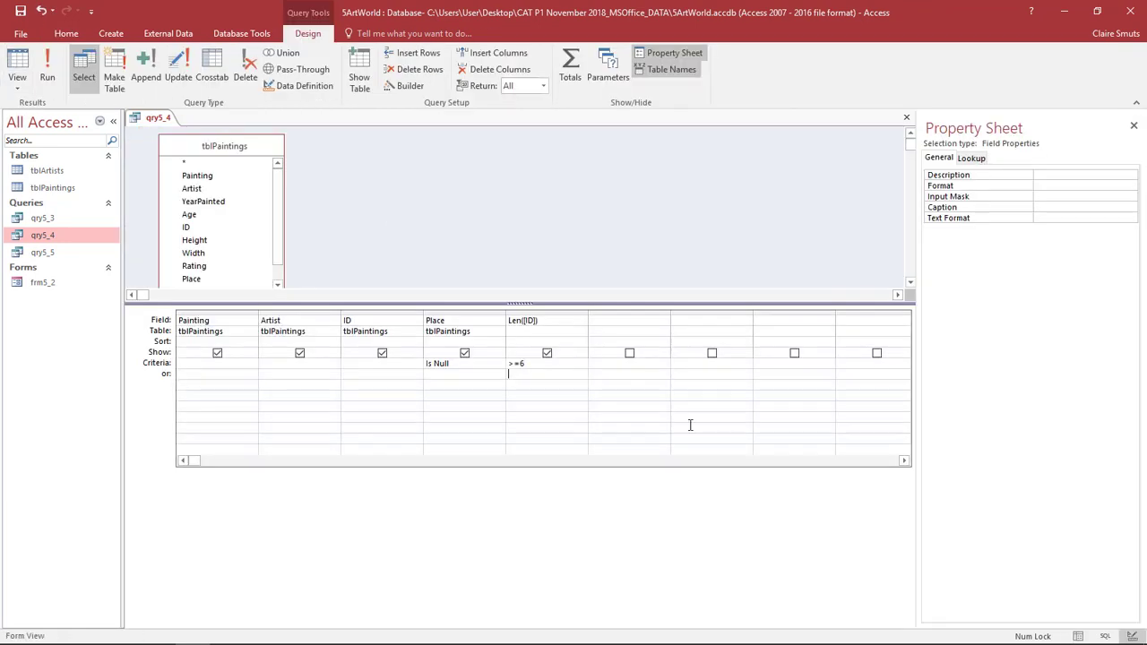
- Hide the Len([ID]) column from the query output and close qry5_4
click(546, 353)
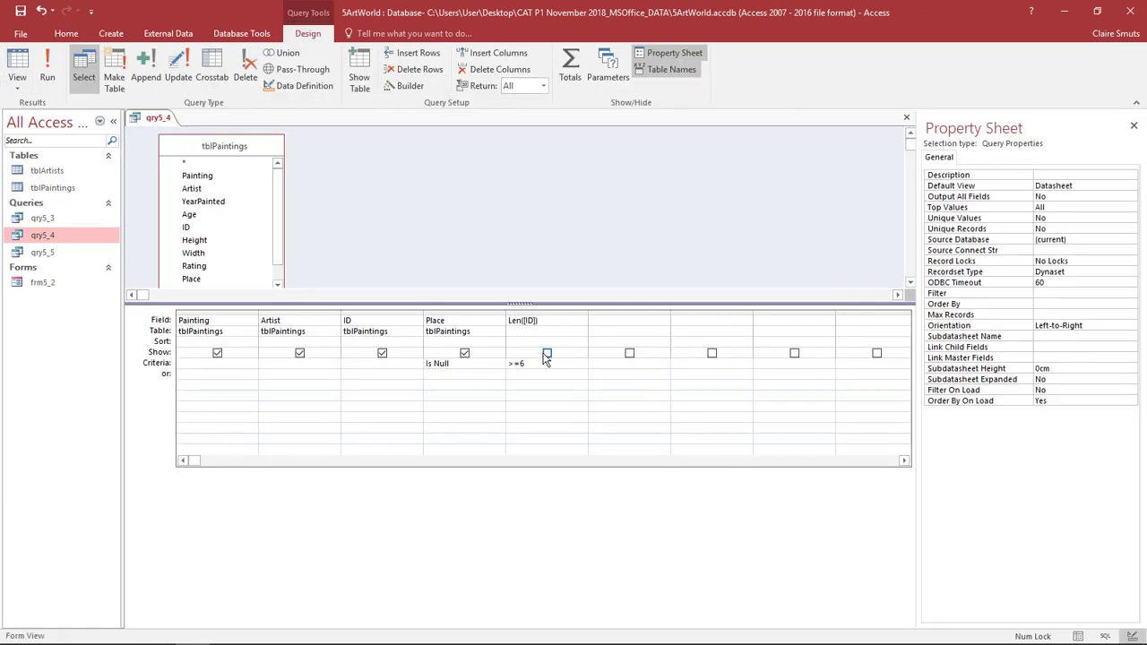
click(393, 367)
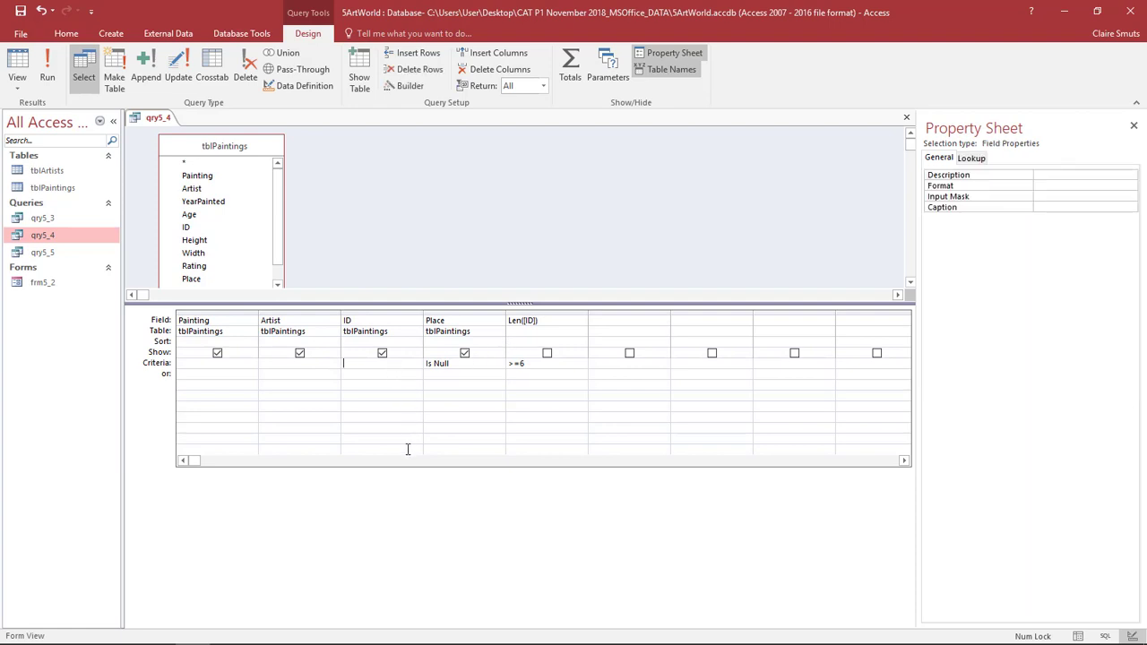
click(909, 120)
- Select qry5_5, switch to the exam paper in Acrobat Reader and read the requirements of question 5.5
click(53, 255)
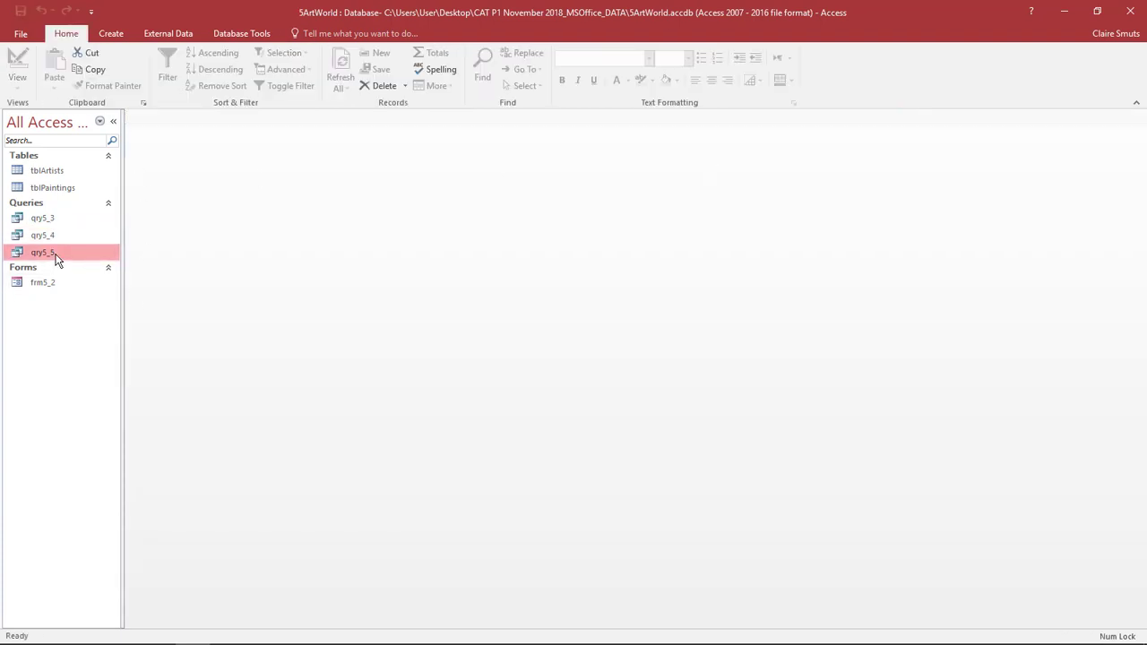
click(1063, 10)
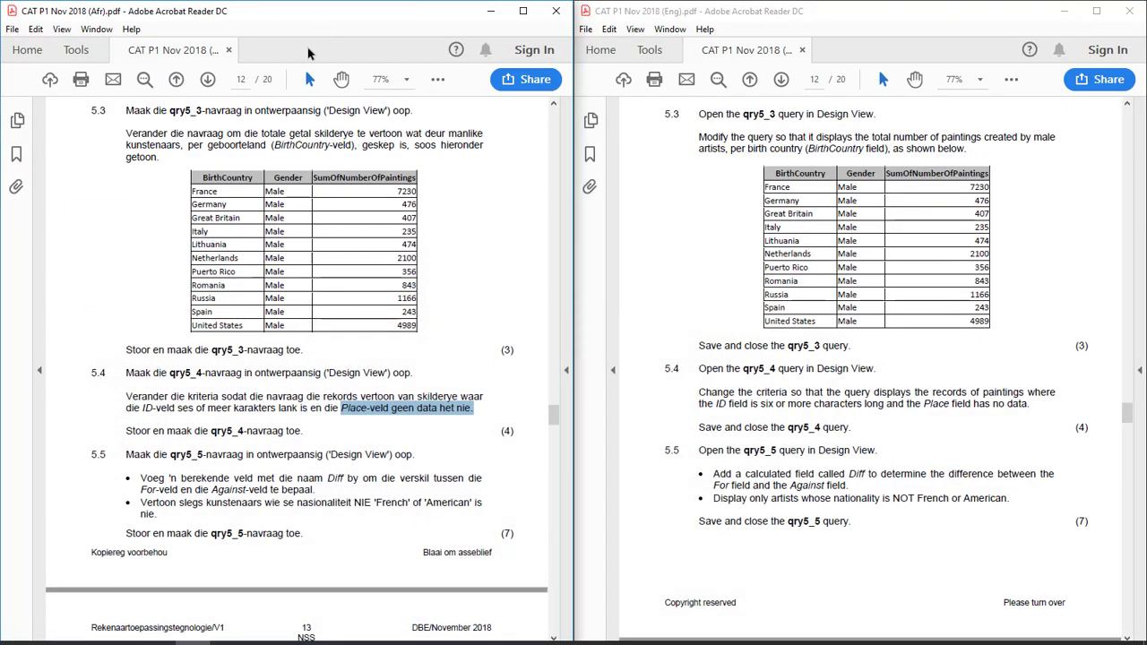
drag(91, 454, 106, 455)
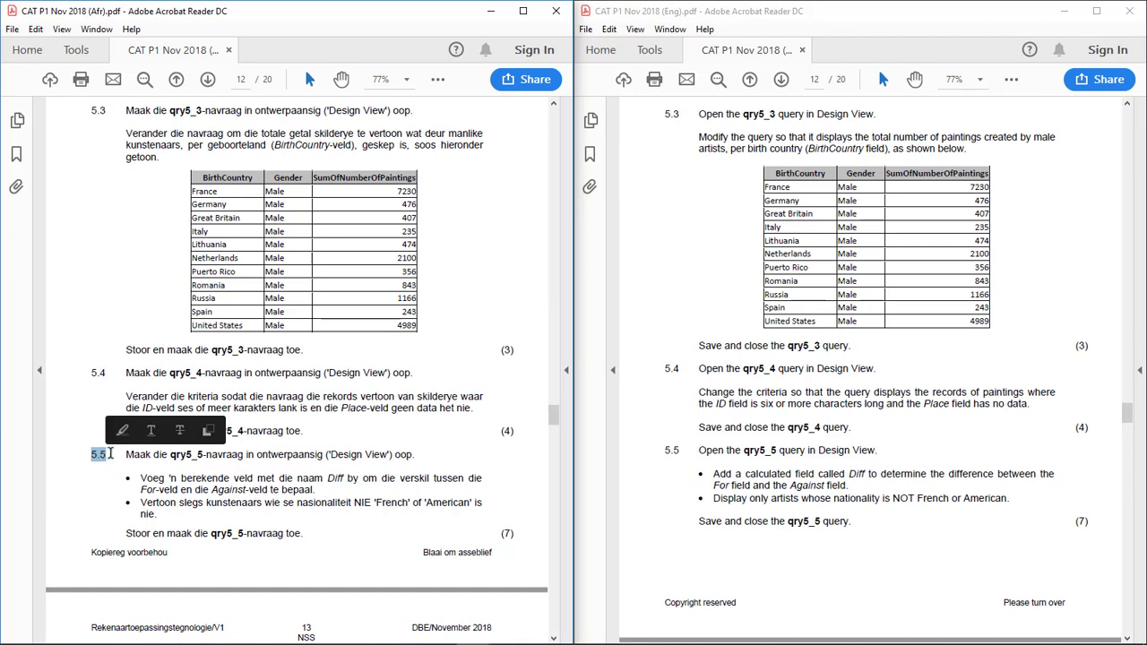
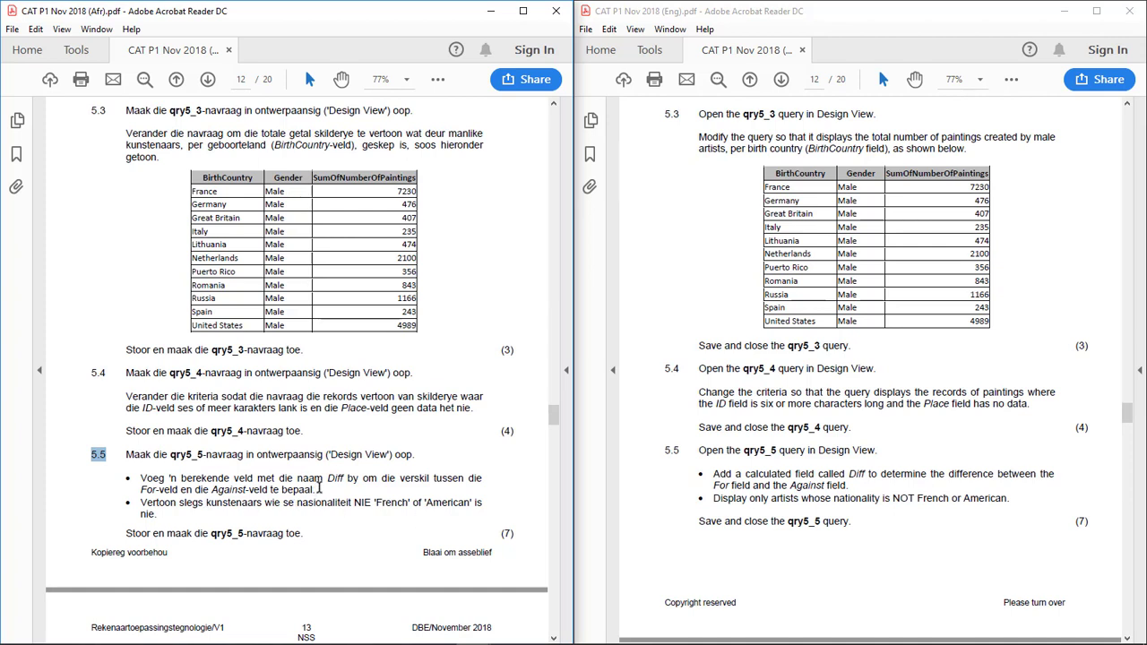
drag(140, 503, 159, 517)
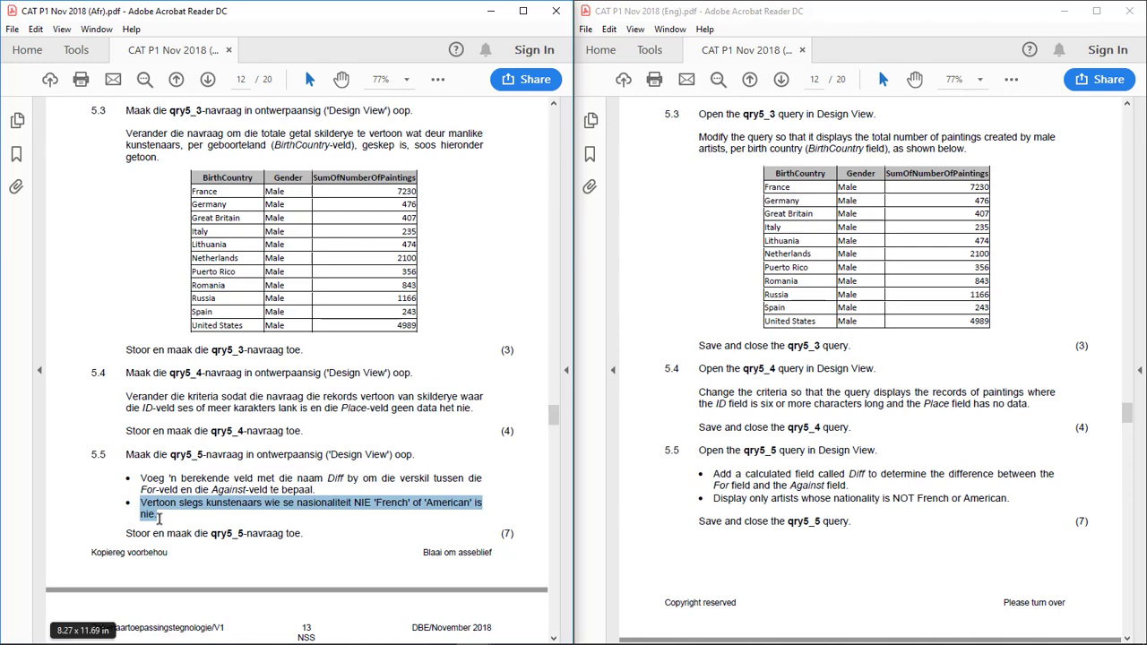
click(336, 489)
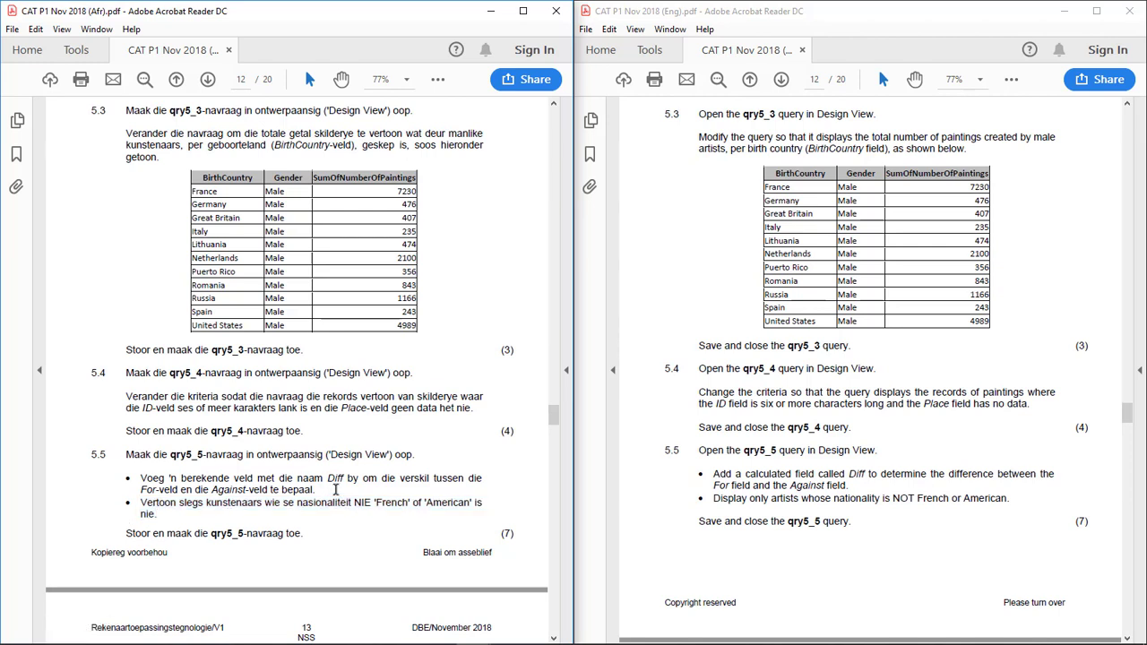
- Reread the Diff field requirement in the exam paper, open qry5_5 in Access and compare the For and Against values
drag(328, 477, 143, 480)
click(140, 480)
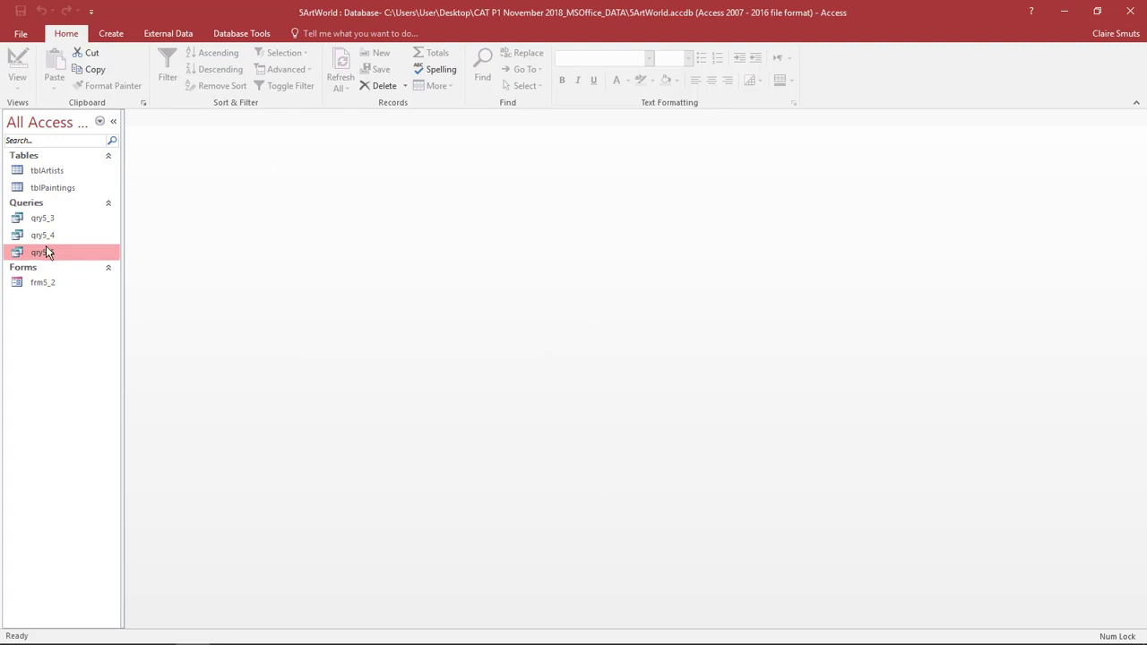
double_click(43, 252)
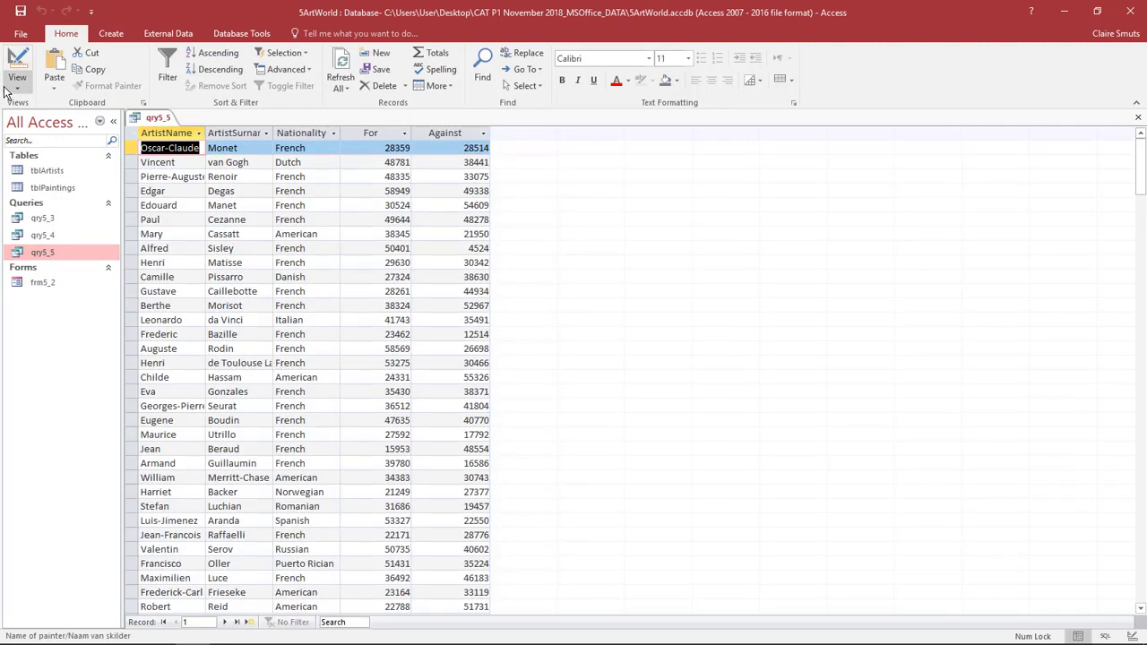
click(367, 133)
click(456, 135)
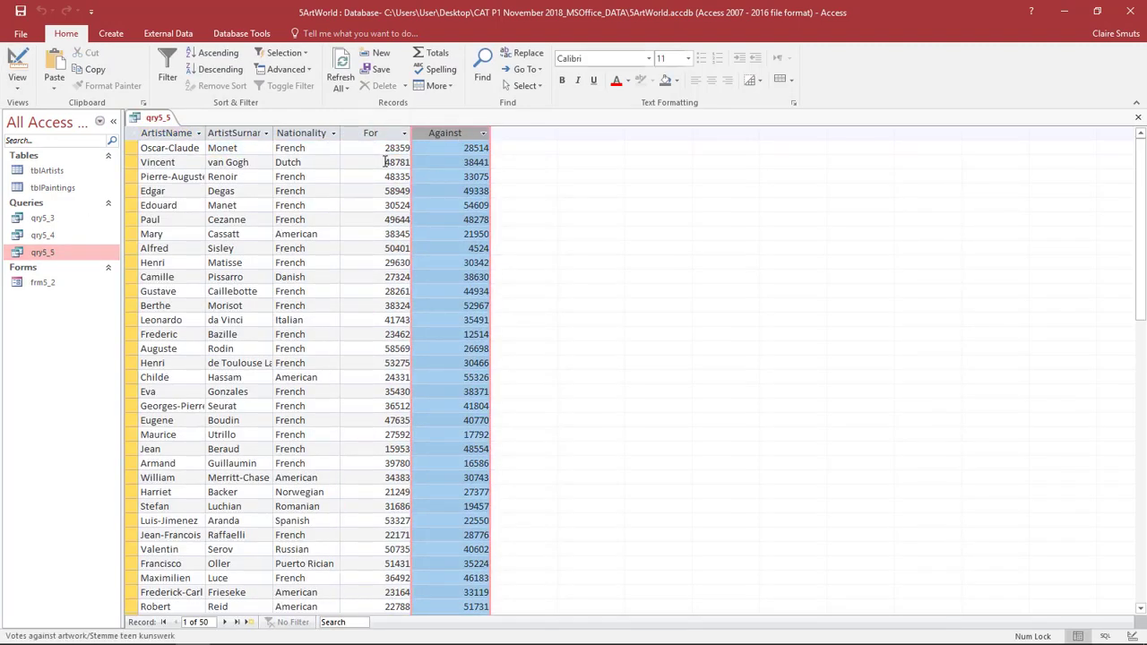
drag(385, 162, 493, 162)
drag(386, 162, 512, 171)
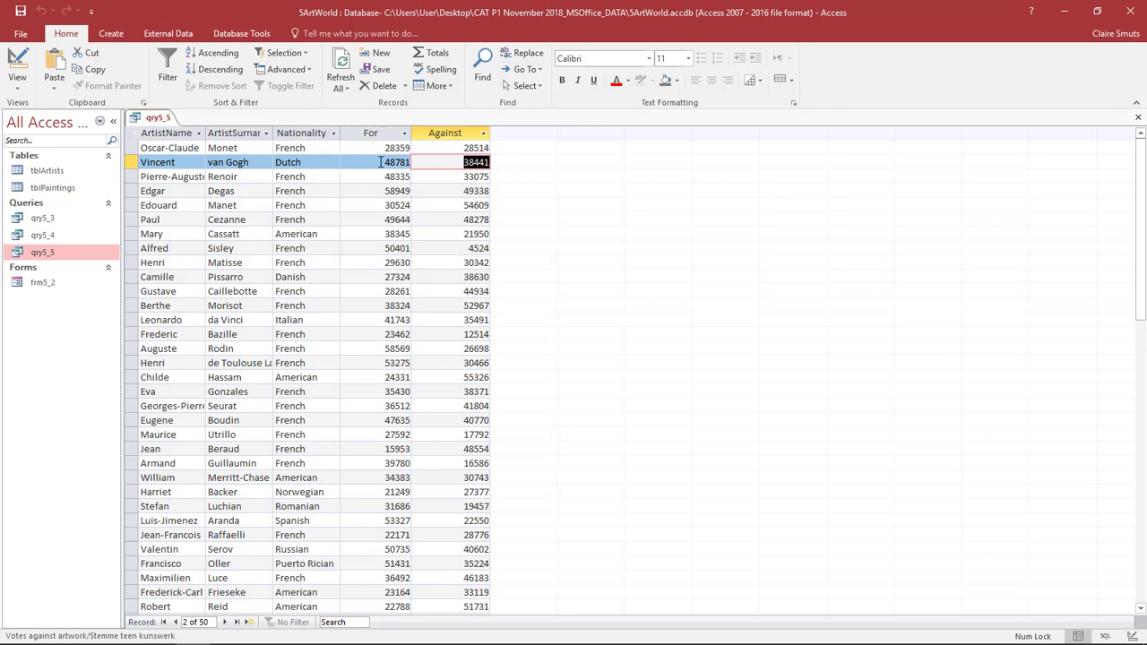
drag(380, 162, 530, 162)
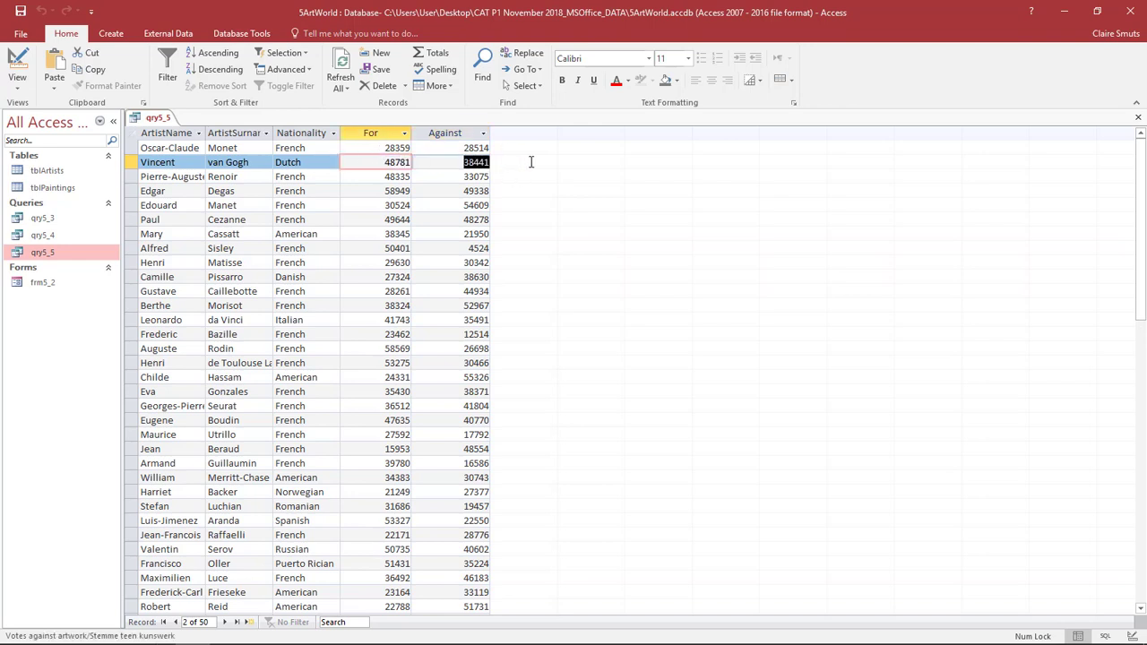
drag(382, 163, 431, 162)
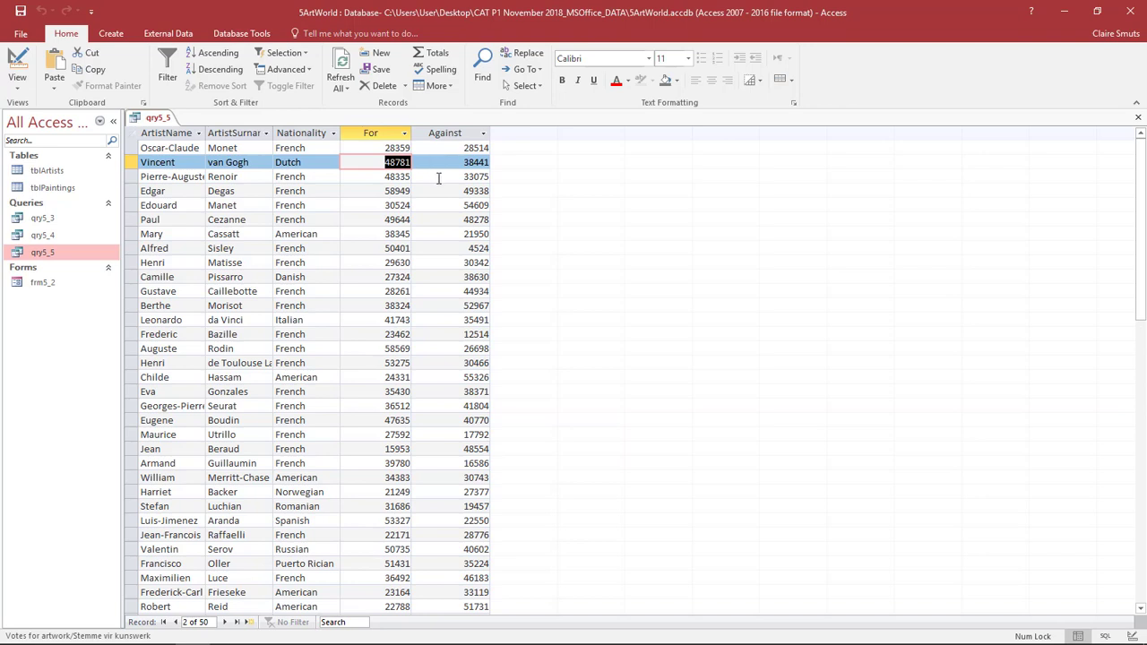
key(Tab)
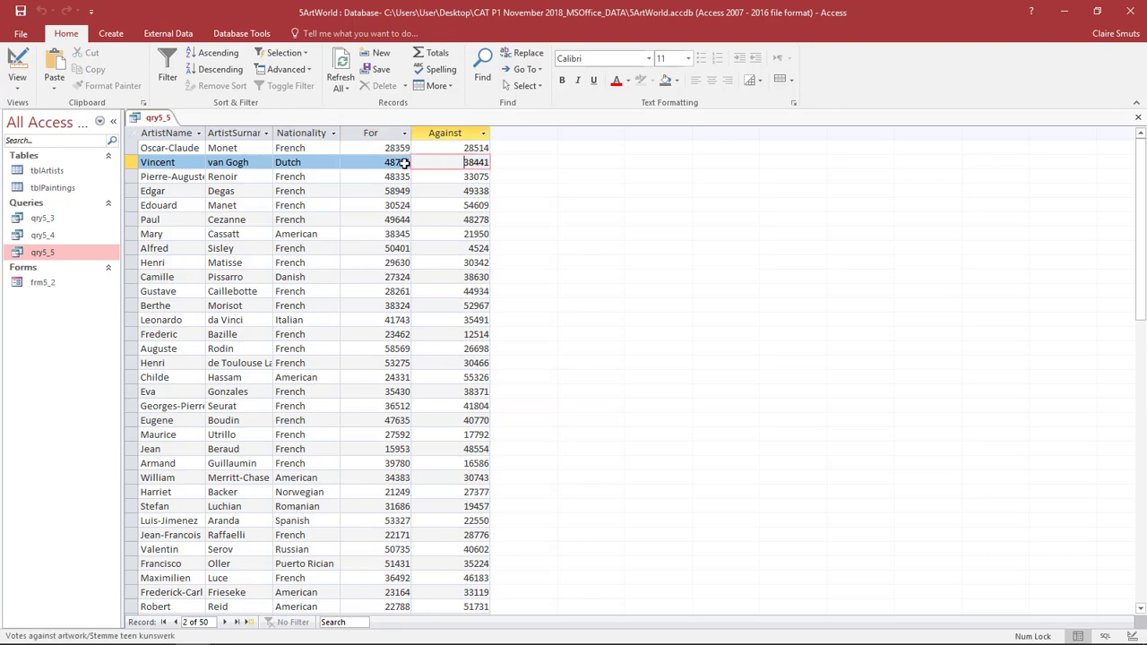
- Switch qry5_5 to Design View, widen the first empty column and open its Zoom box with font size 12
click(17, 64)
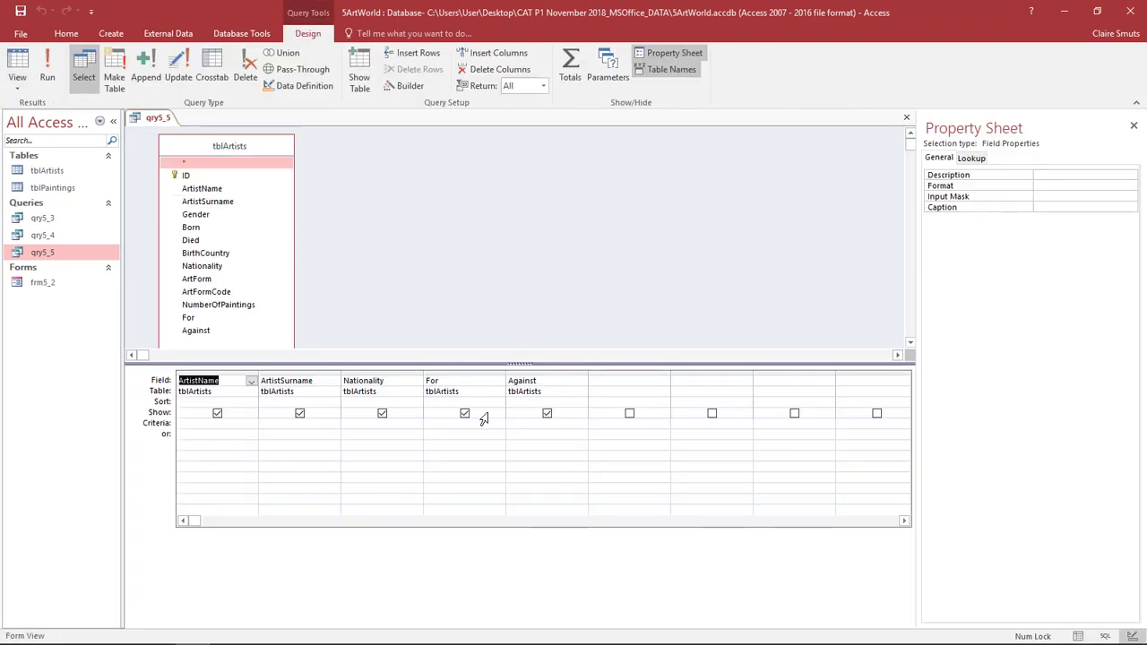
click(618, 380)
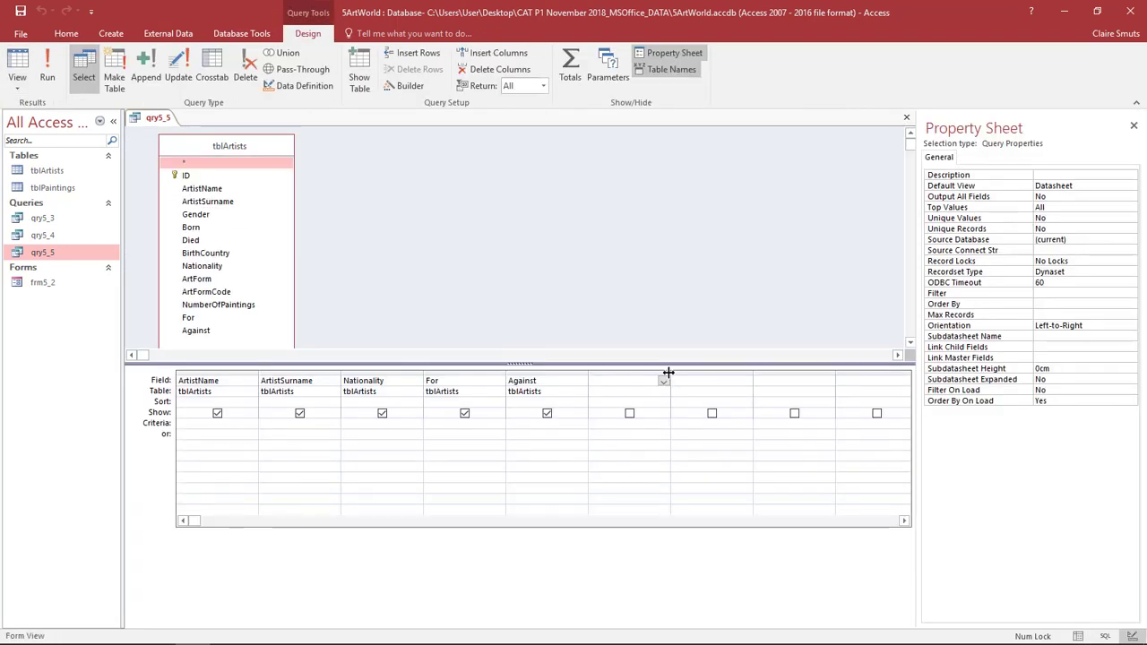
drag(669, 372, 698, 372)
right_click(554, 382)
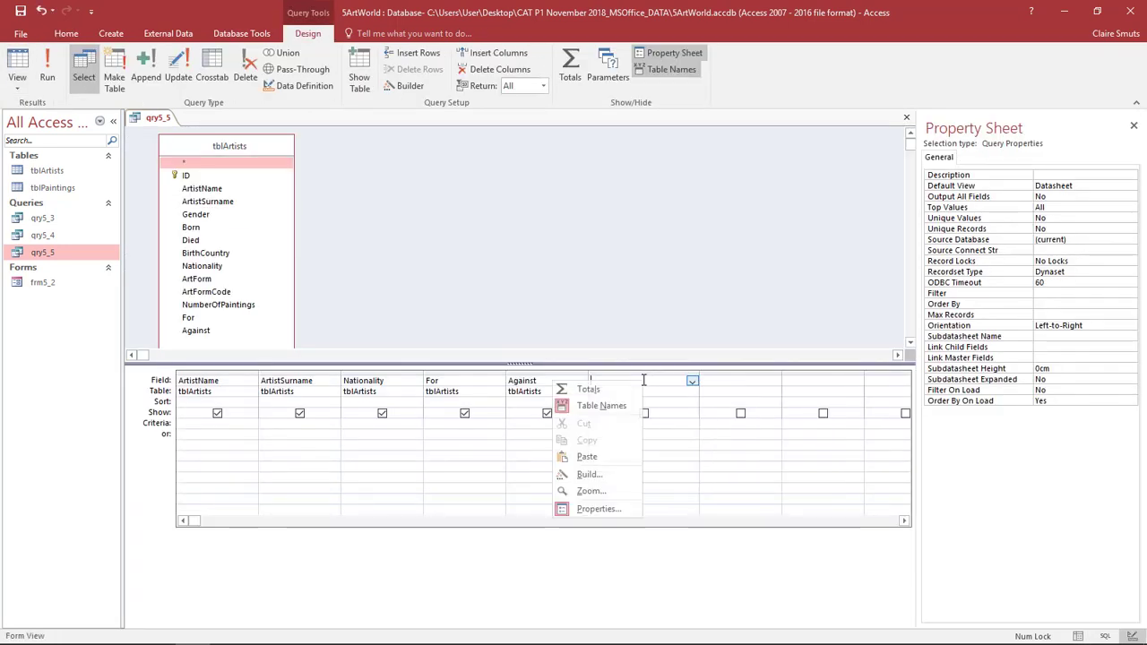
click(592, 490)
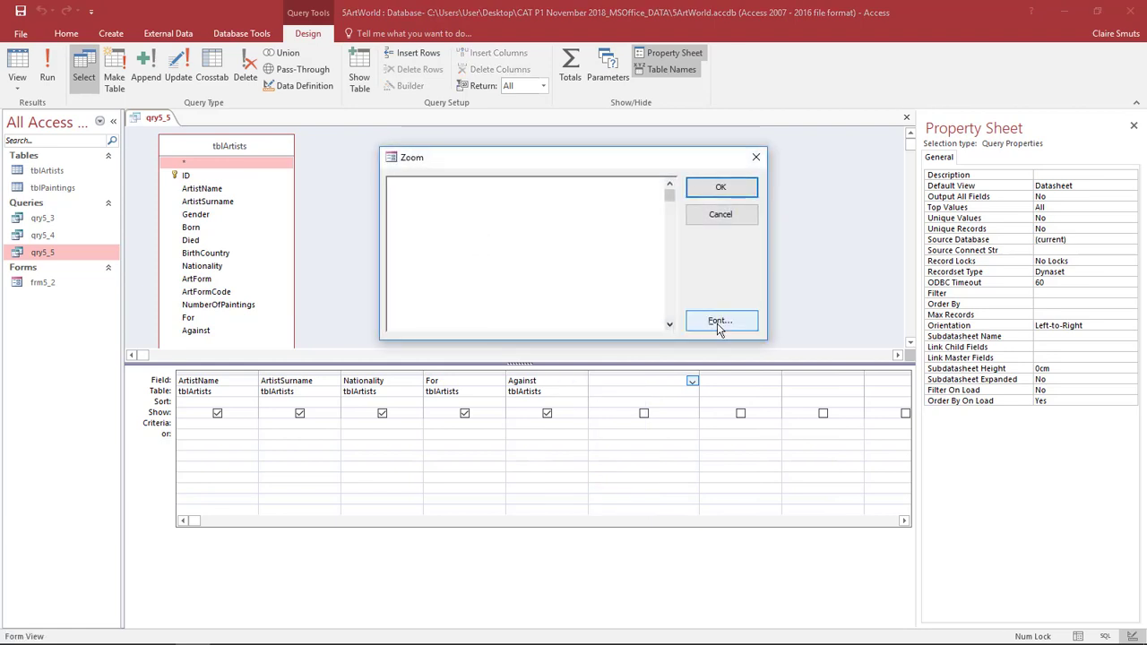
click(717, 323)
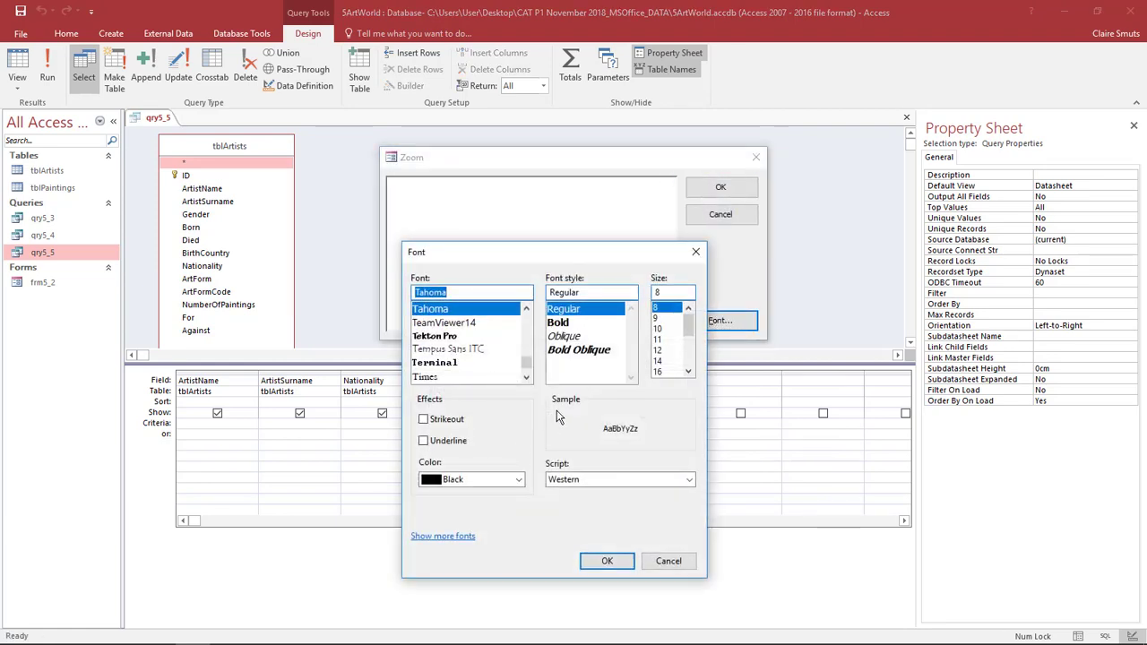
click(677, 350)
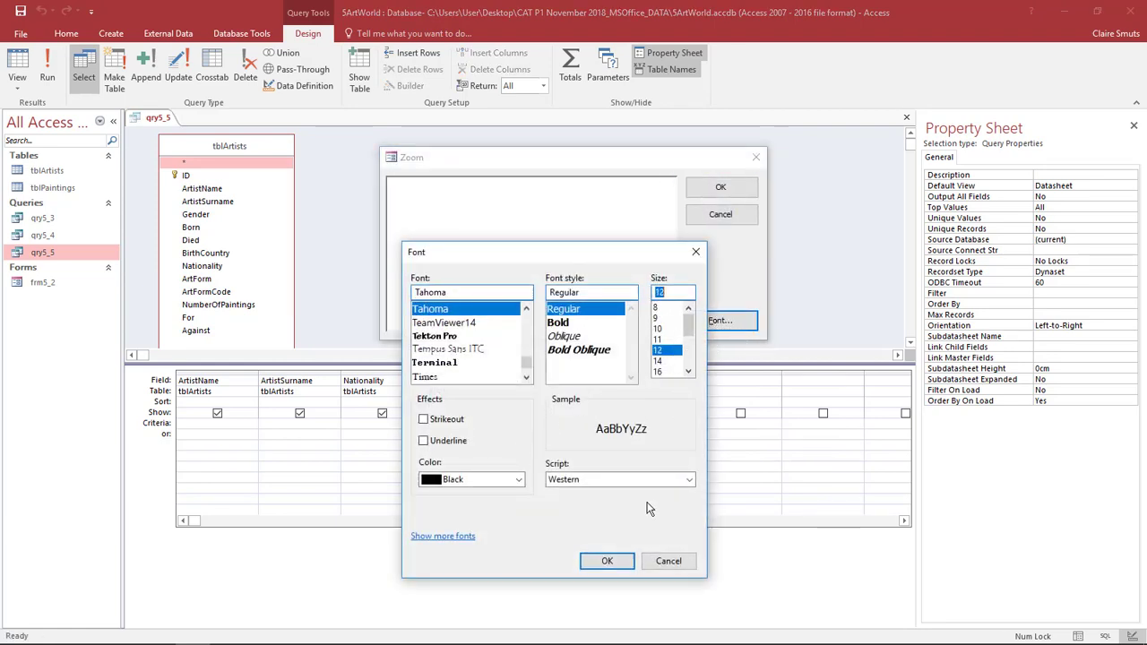
click(607, 560)
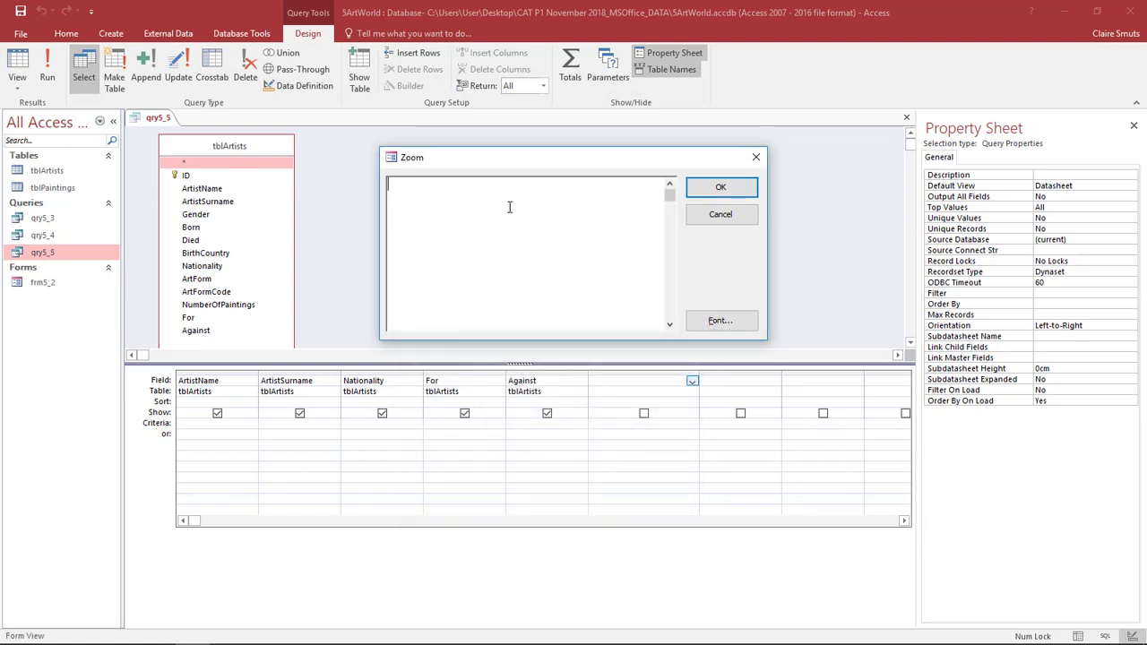
- Enter the calculated field Diff: For-Against in the empty column after the Against field
text(Diff:)
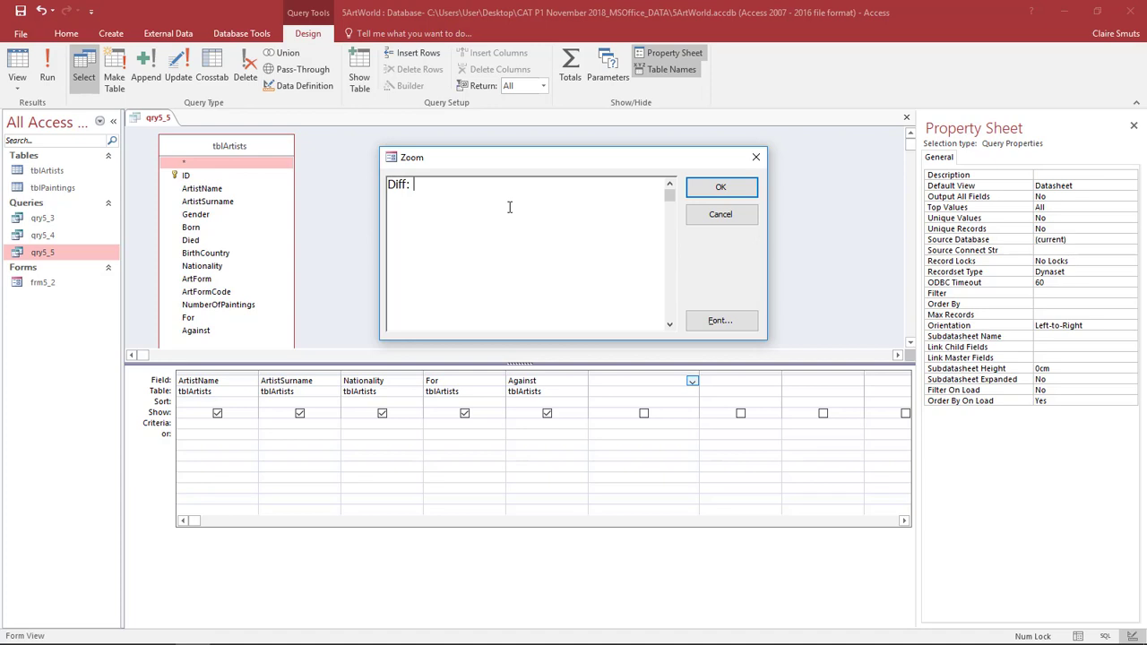
text(For-Against)
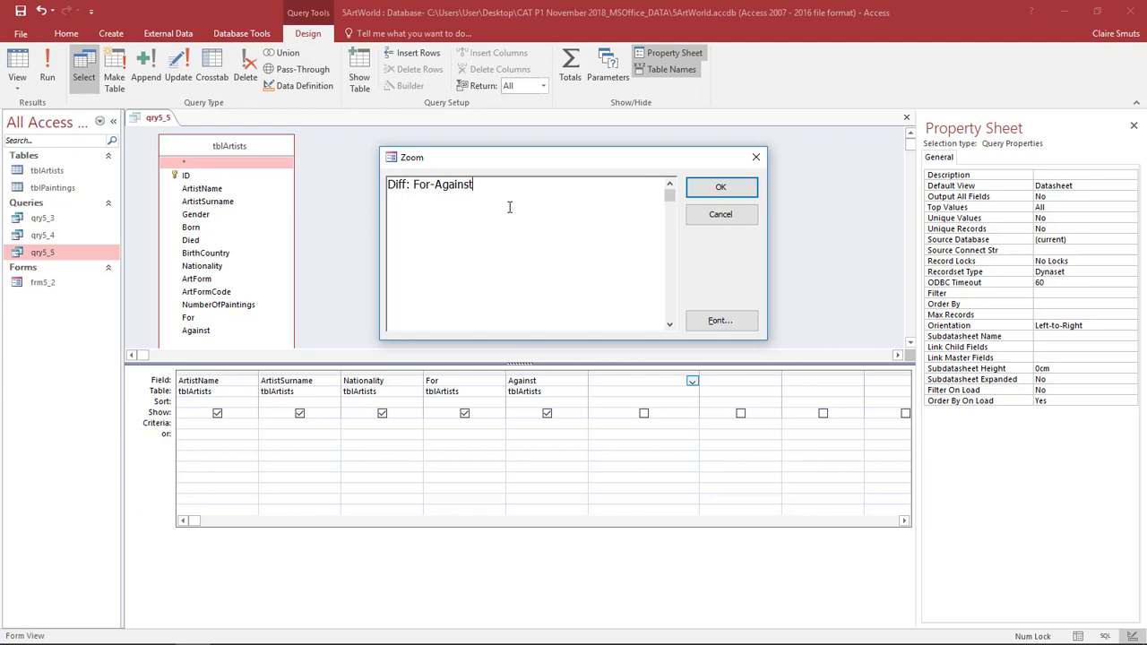
click(718, 189)
click(677, 384)
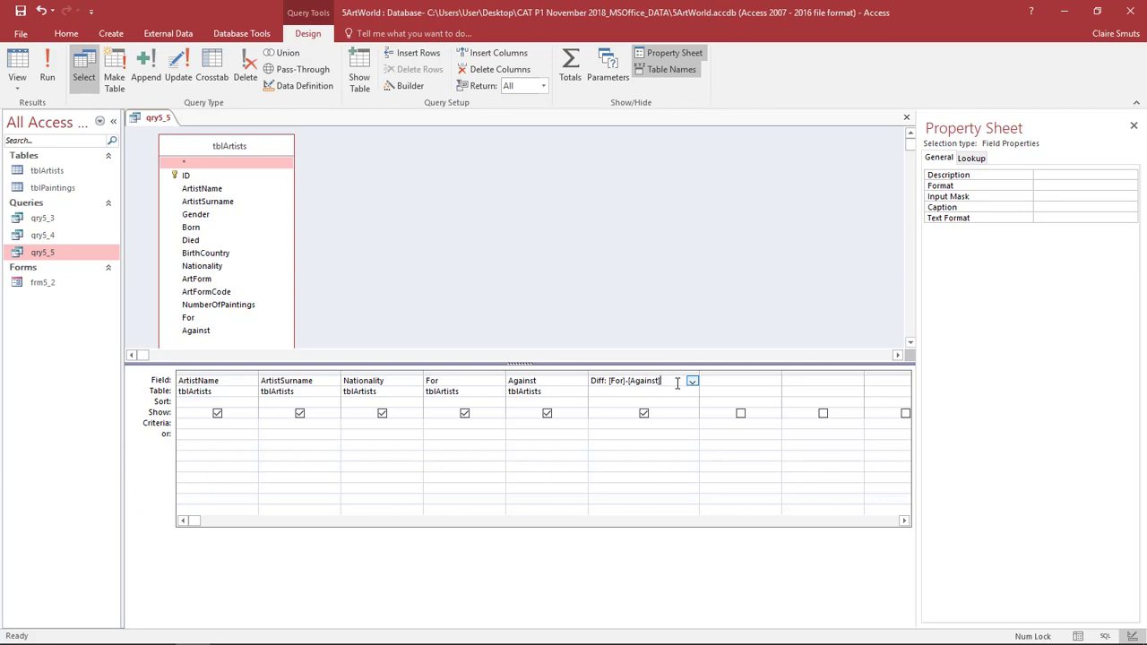
- Examine the bracketed field names of the Diff expression in the Zoom box and close it
click(523, 380)
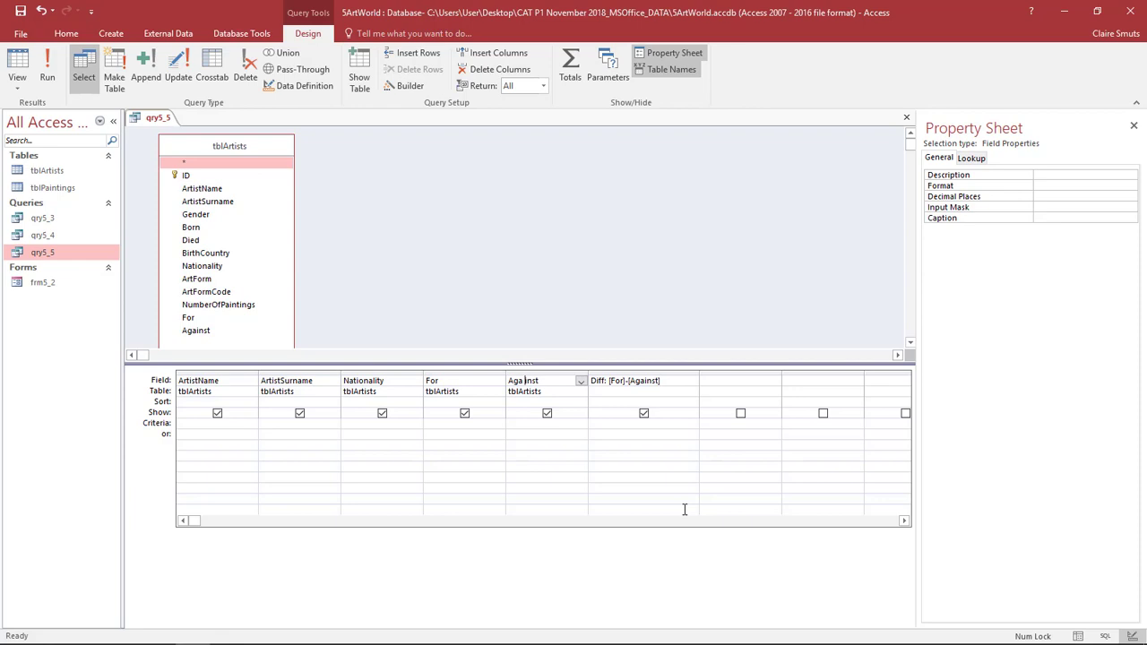
key(BackSpace)
click(639, 380)
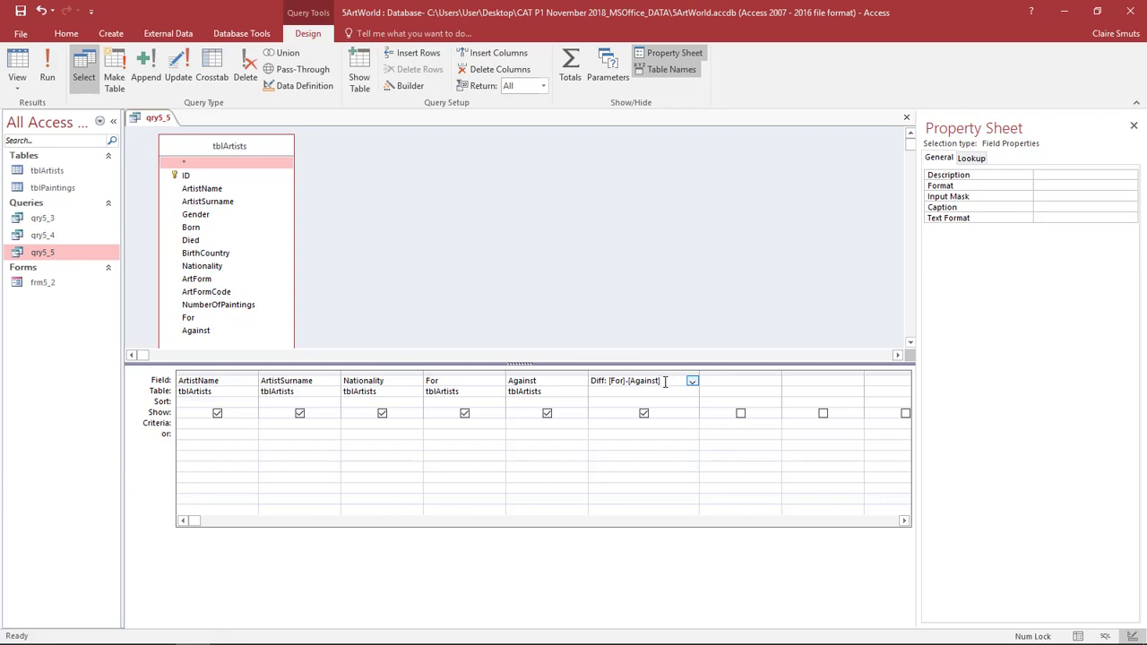
right_click(582, 381)
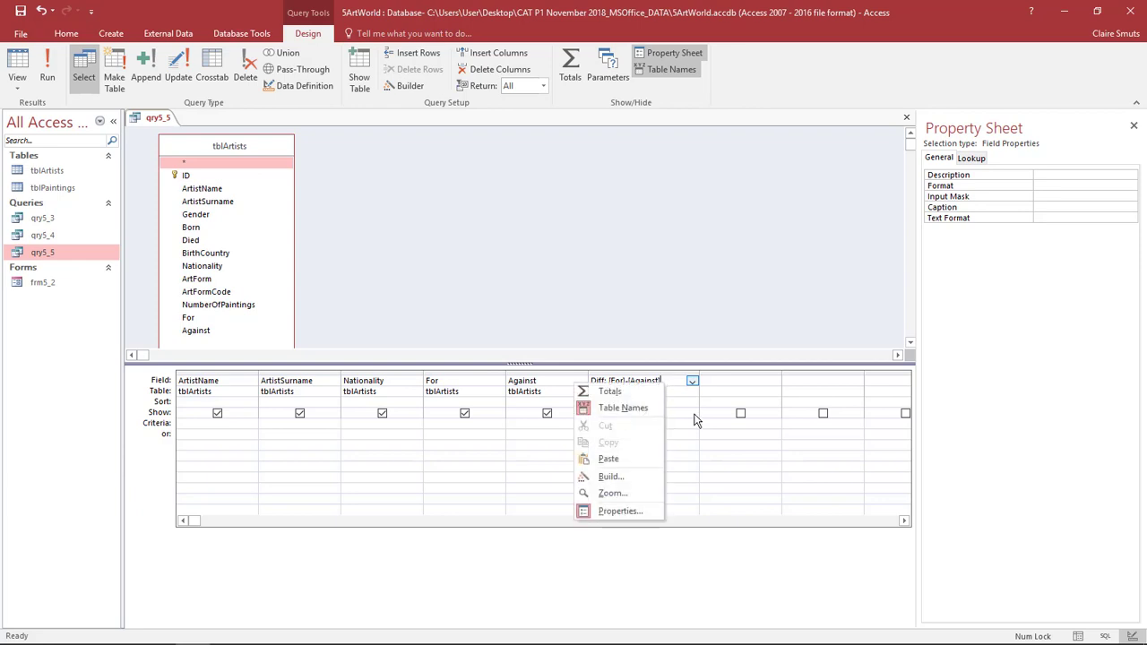
click(609, 493)
click(445, 185)
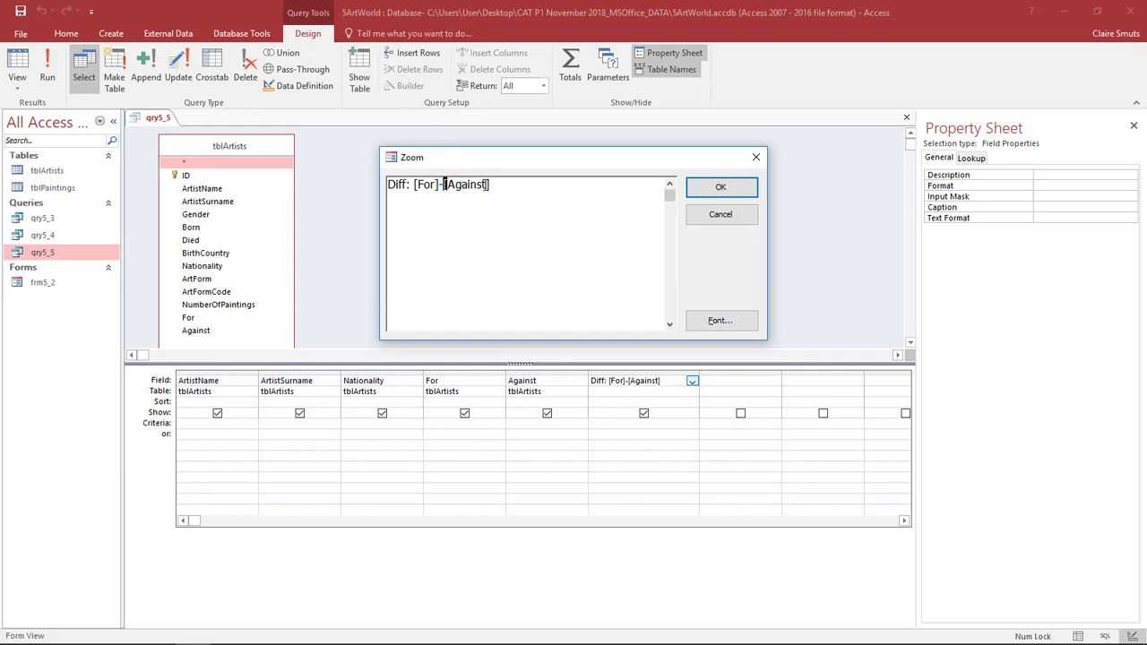
click(489, 184)
double_click(468, 191)
click(557, 184)
click(707, 190)
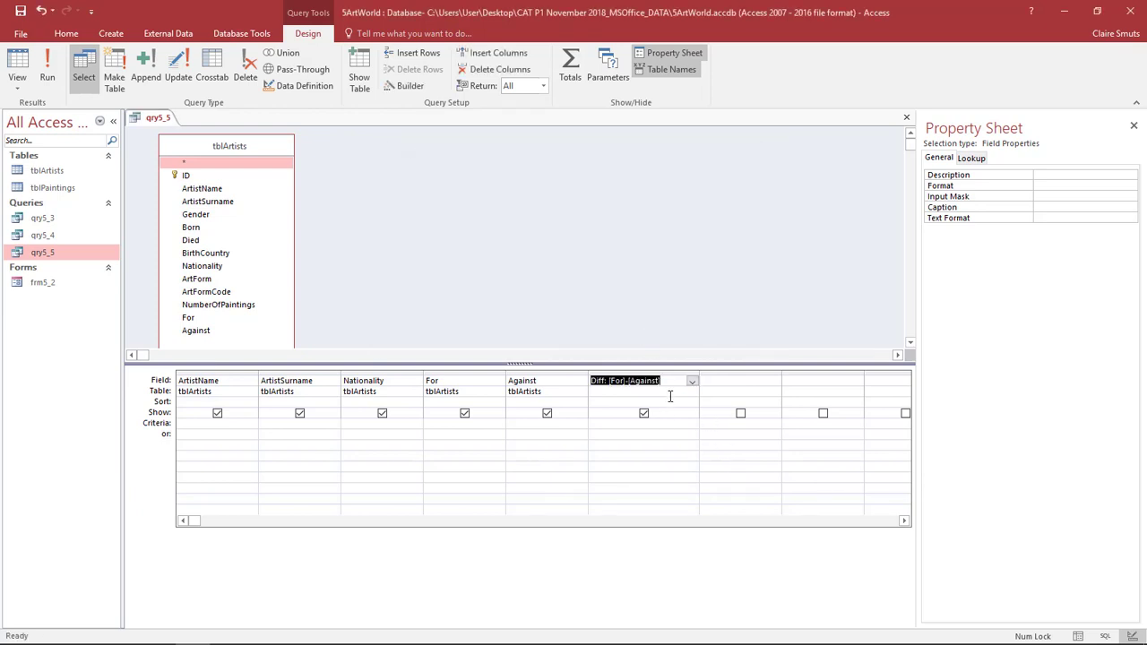
- Run qry5_5 to check the Diff column and return to Design View
click(639, 392)
click(47, 71)
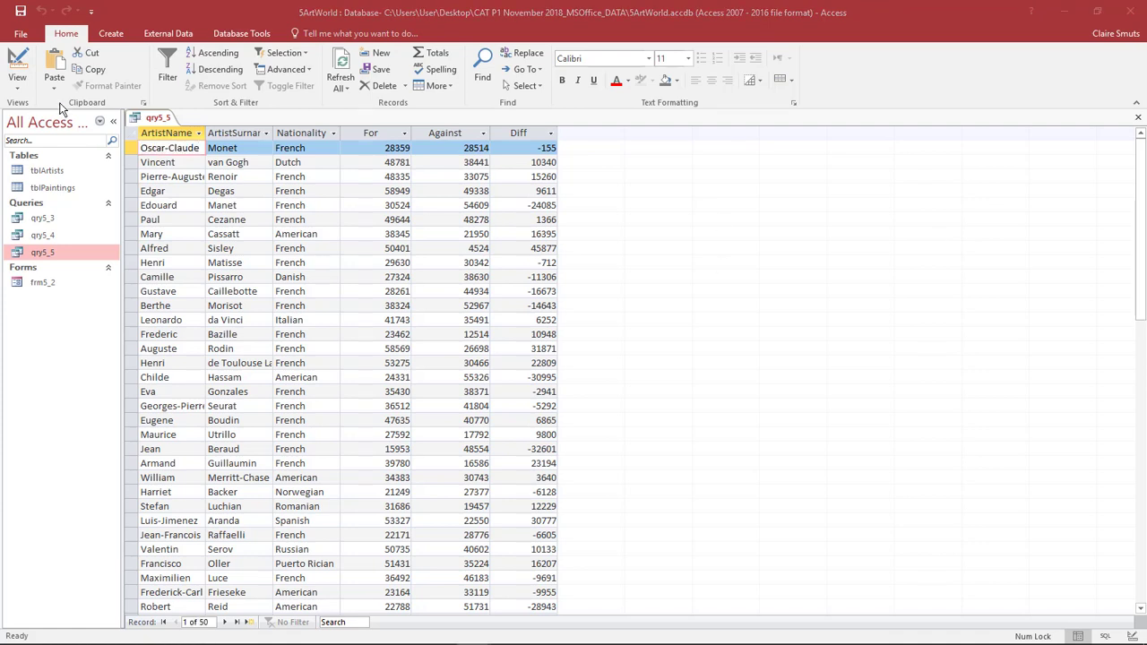
click(17, 62)
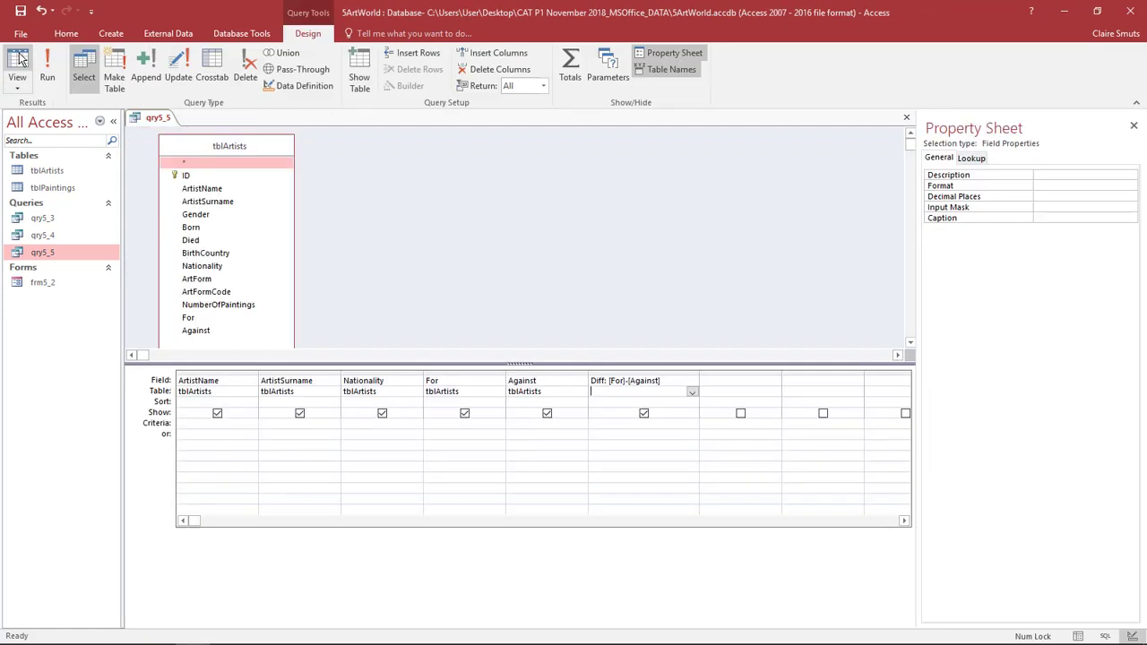
- Switch to the exam paper in Acrobat Reader and read the nationality requirement of question 5.5
click(1064, 12)
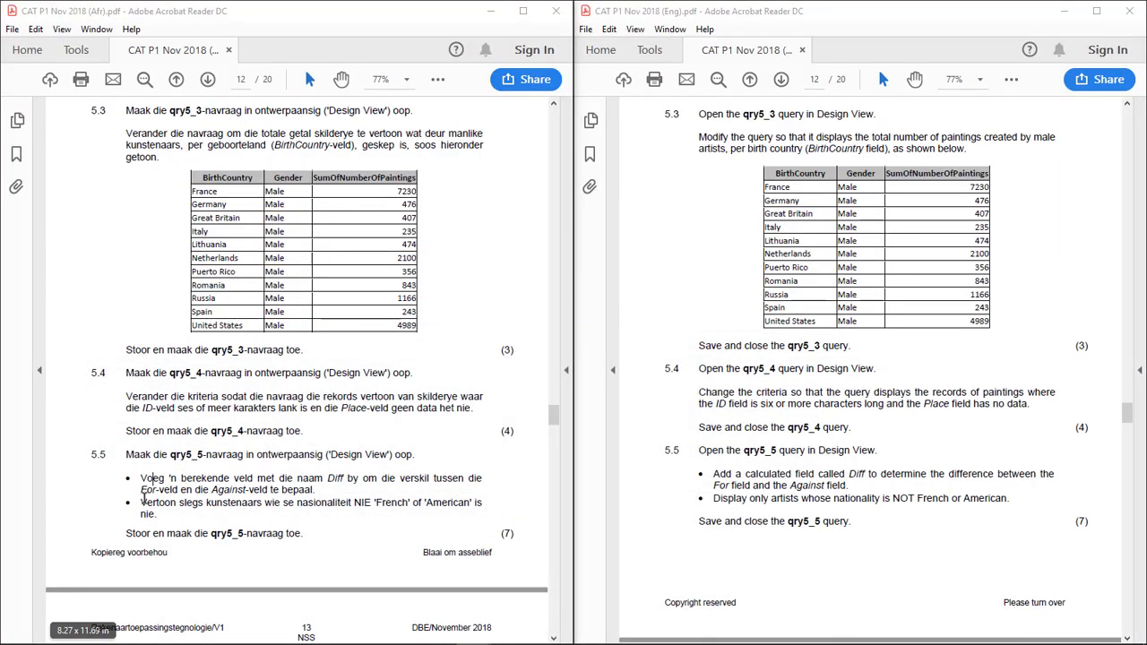
drag(140, 503, 161, 516)
click(163, 516)
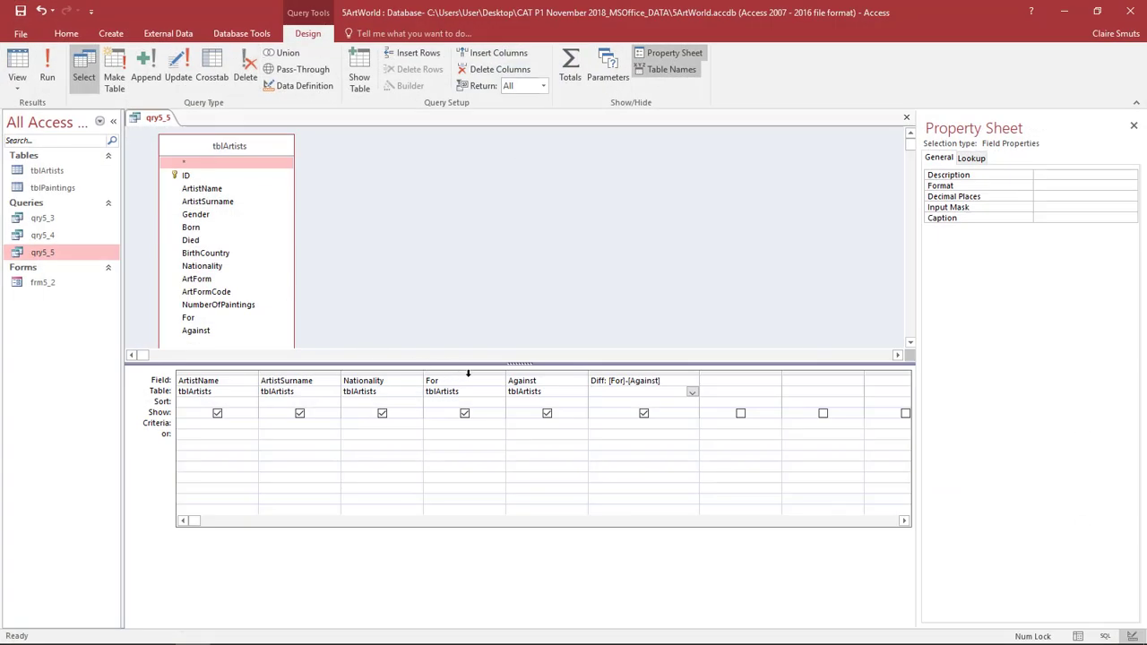
- Set the Nationality criterion of qry5_5 in Access to Not "American" Or "french" and look through the resulting records
click(396, 423)
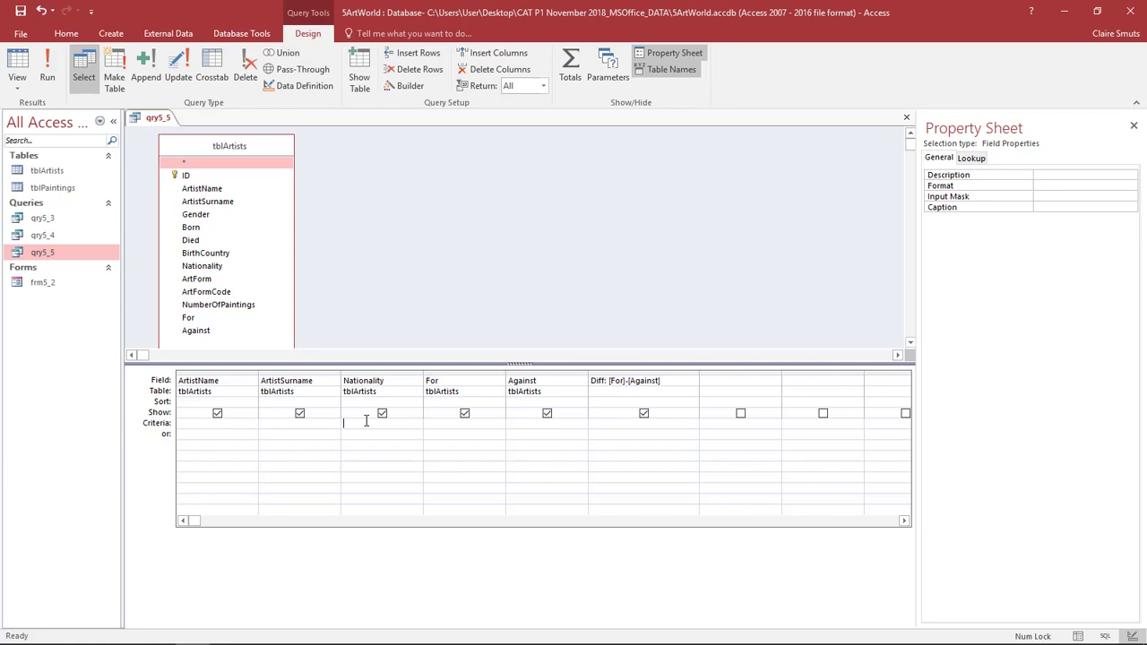
text(Not )
text(Americ)
text(an or )
text(french)
key(Return)
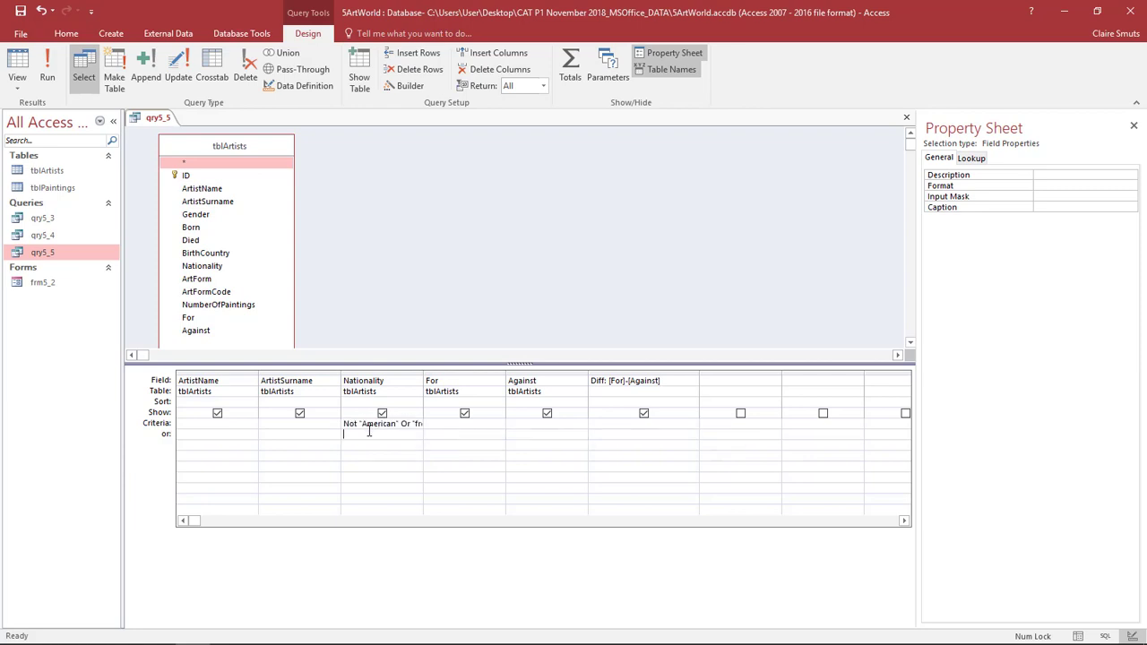
click(31, 70)
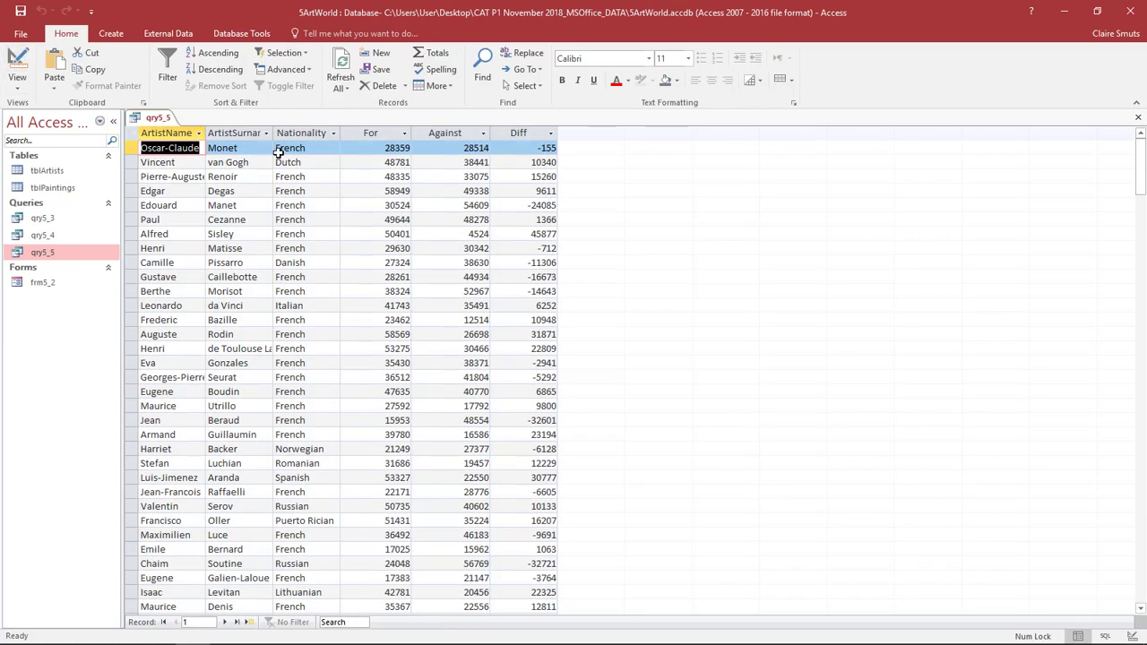
scroll(309, 394, down, 5)
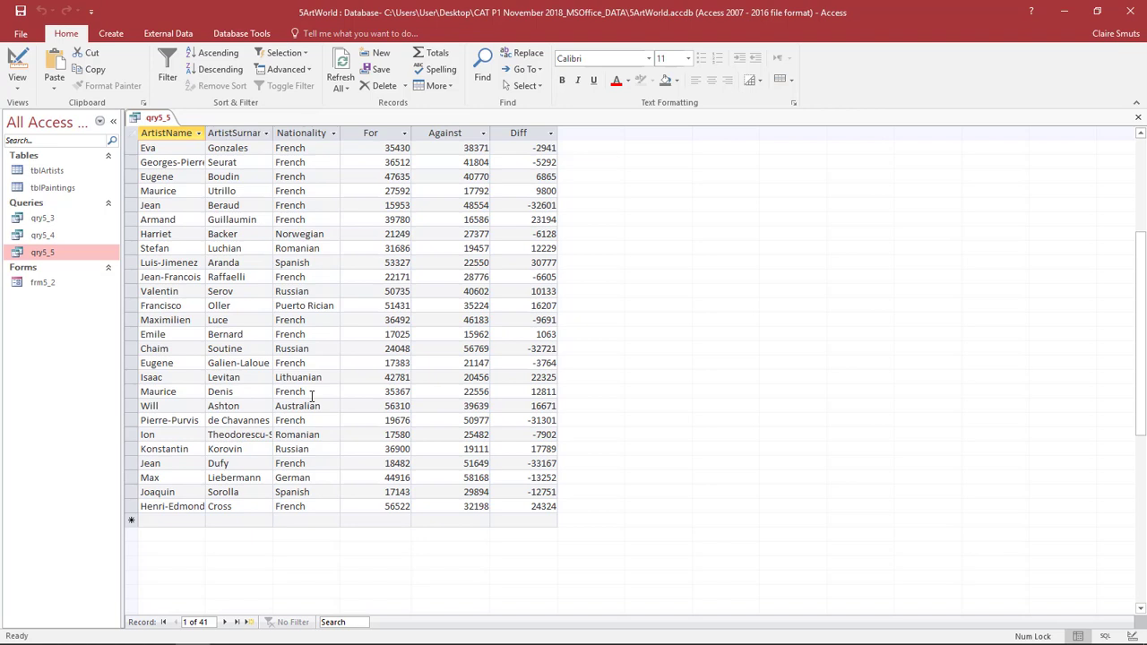
scroll(311, 394, up, 5)
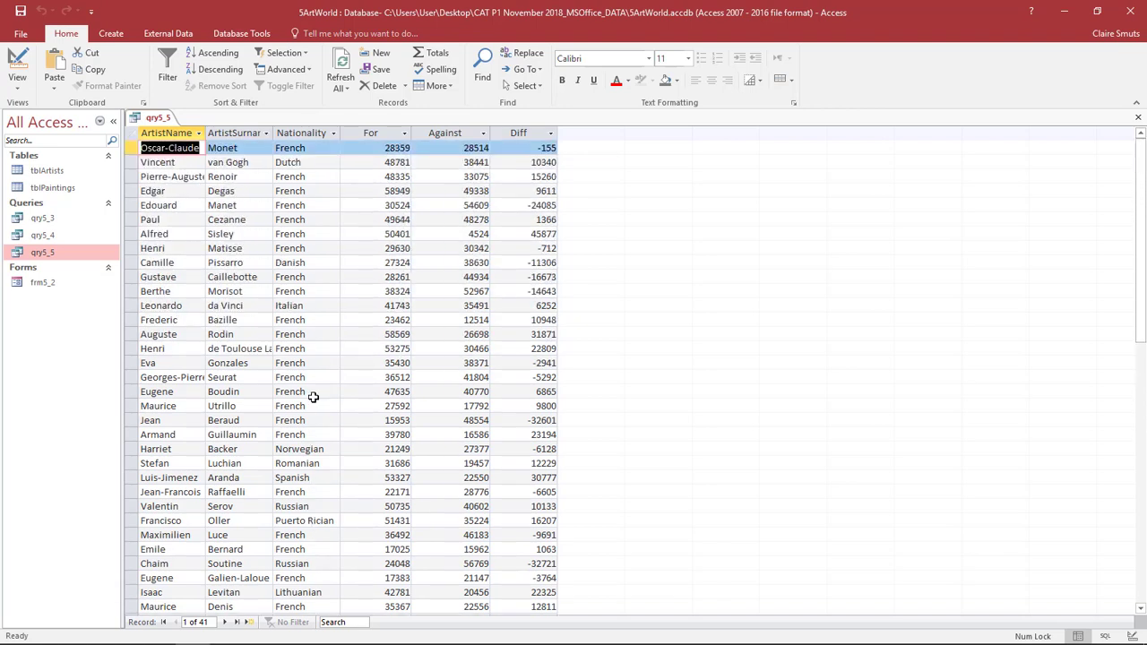
- Change the Nationality criterion to Not "American" Or Not "french", check the results and return to Design View
click(20, 61)
click(394, 433)
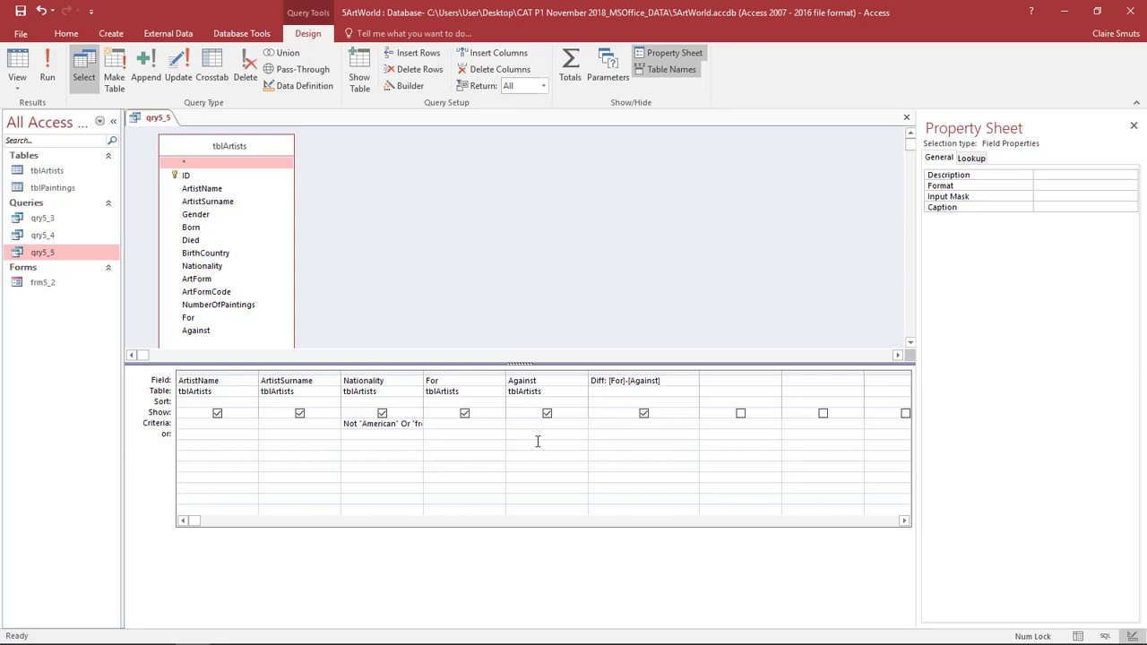
text(not)
click(48, 76)
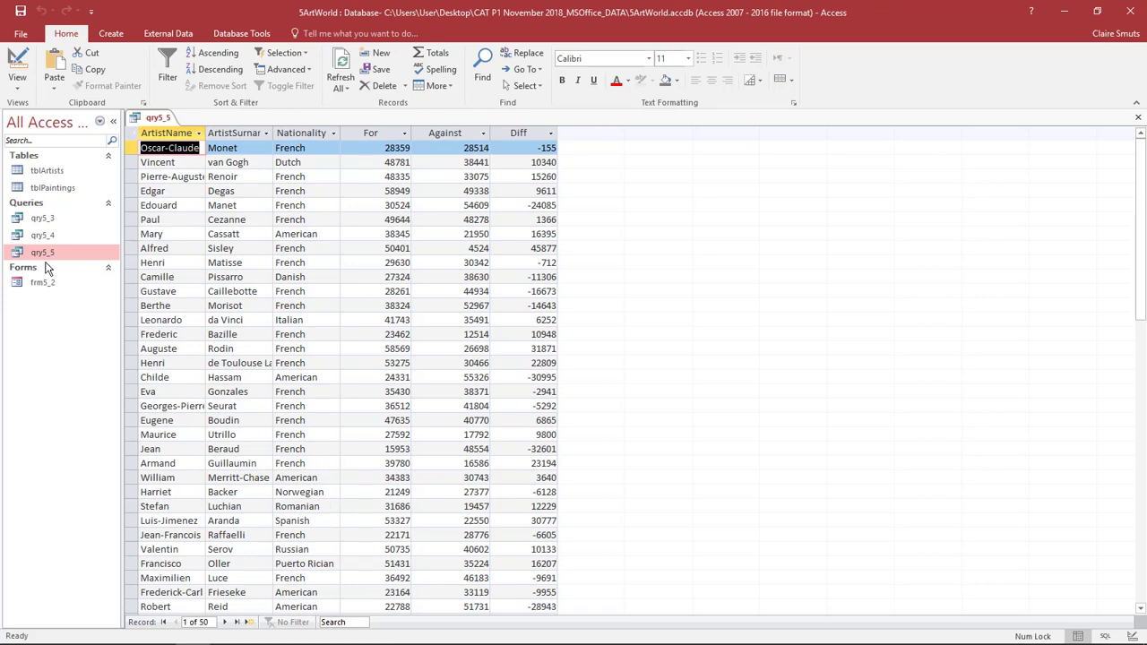
click(17, 62)
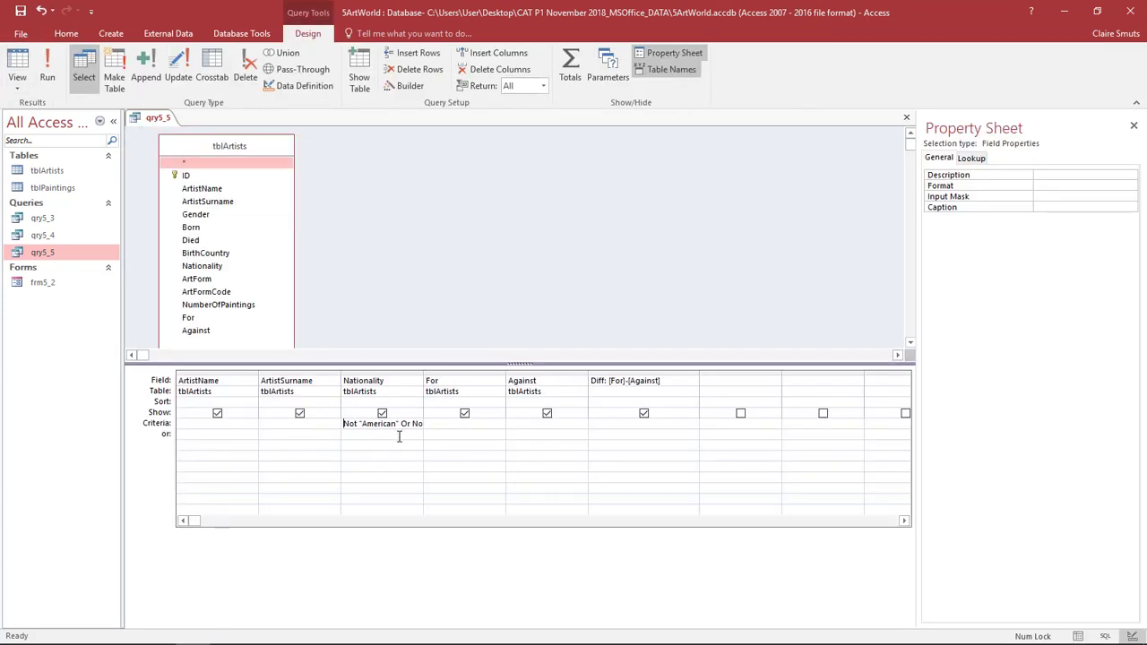
- Move the Not "french" condition from the Nationality criterion to the or row below, and view the records
click(403, 426)
key(Delete)
key(Delete)
key(Delete)
key(shift+Right)
key(shift+Right)
key(shift+Right)
key(shift+Right)
key(shift+Right)
key(shift+Right)
key(shift+Right)
key(shift+Right)
key(shift+Right)
key(shift+Right)
key(shift+Right)
key(shift+Right)
key(Delete)
click(377, 437)
click(17, 70)
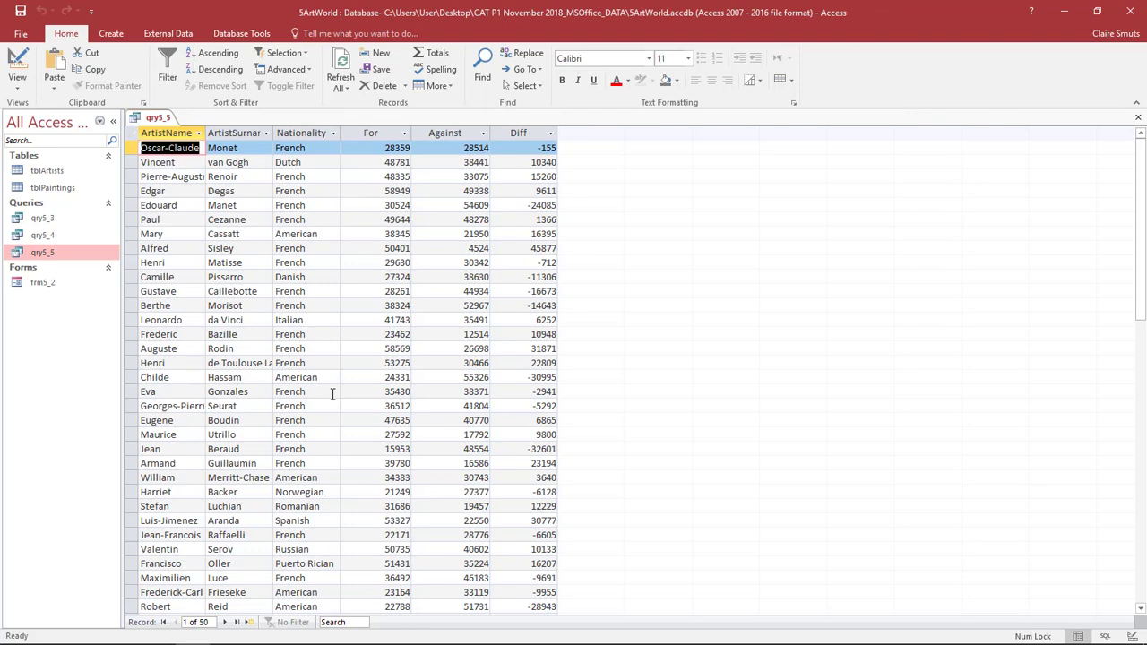
- Look through the qry5_5 records down to the last one and return the query to Design View
scroll(318, 410, down, 12)
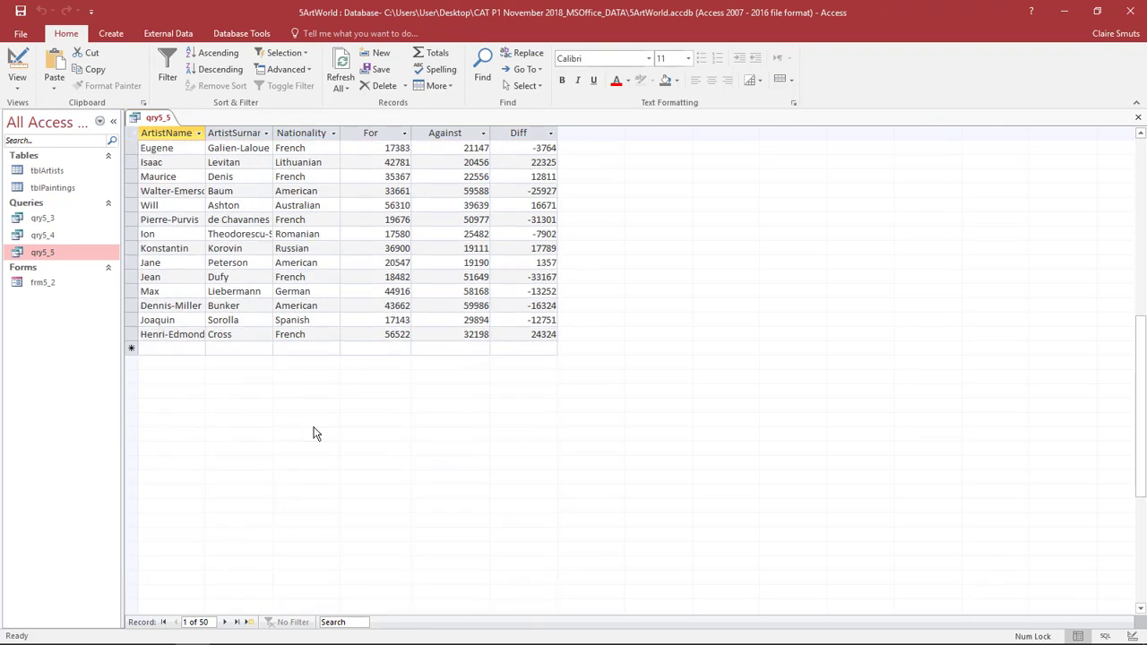
scroll(315, 433, up, 7)
scroll(287, 344, up, 5)
click(17, 70)
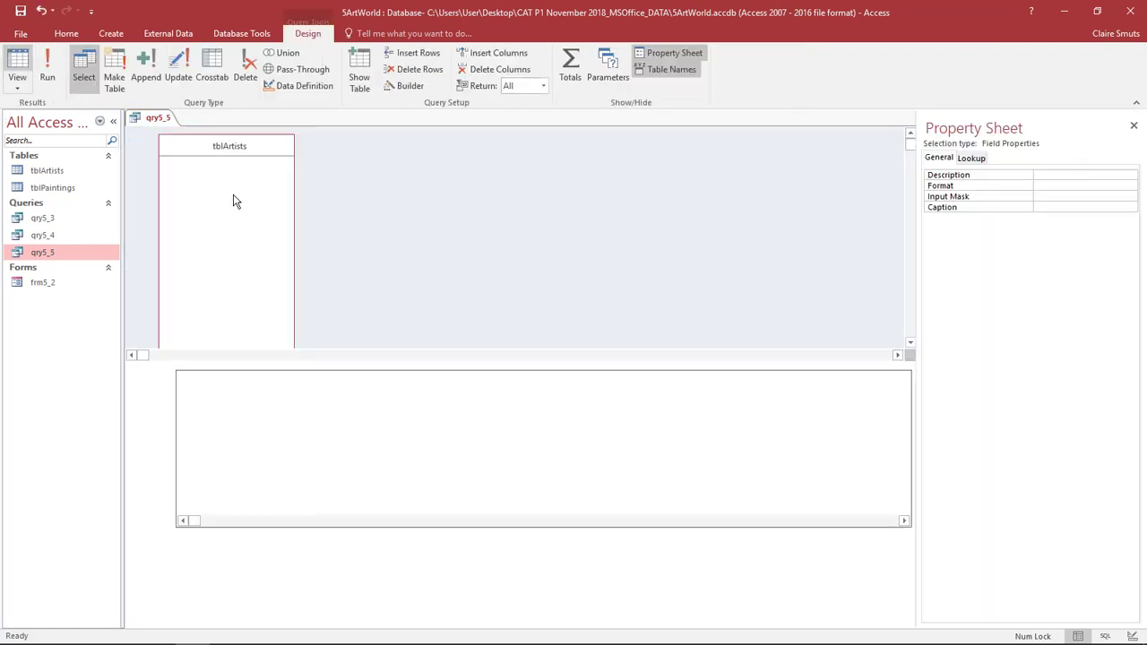
- Clear both Nationality conditions, Not "American" and Not "french", from qry5_5 and view the unfiltered records
drag(422, 423, 320, 428)
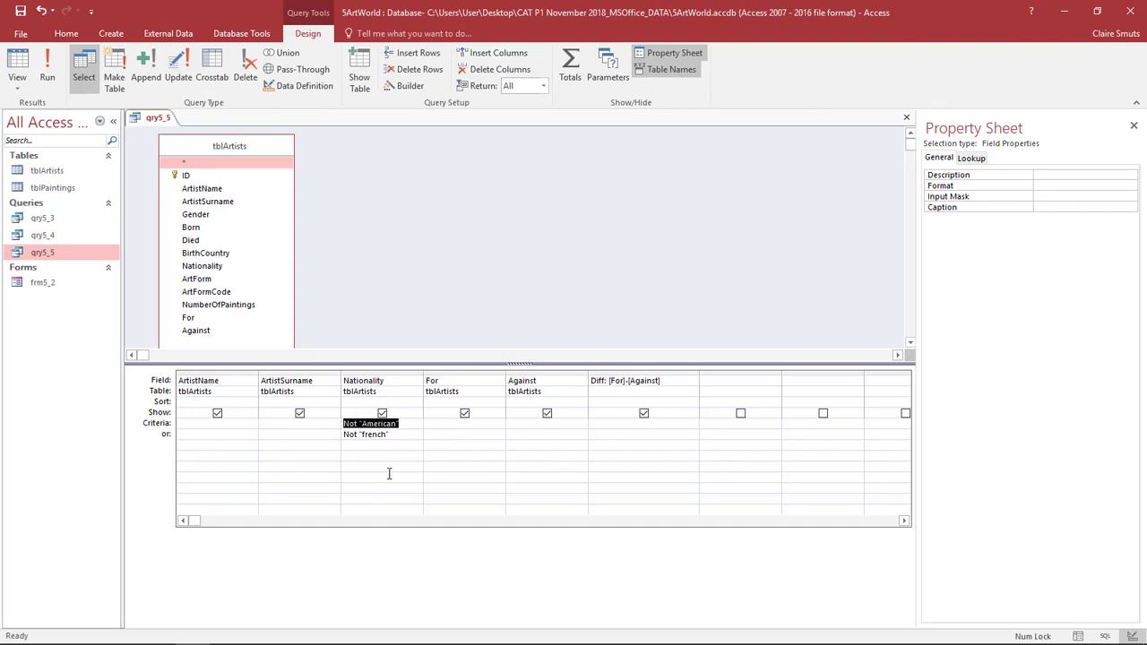
key(Delete)
drag(393, 435, 336, 434)
key(Delete)
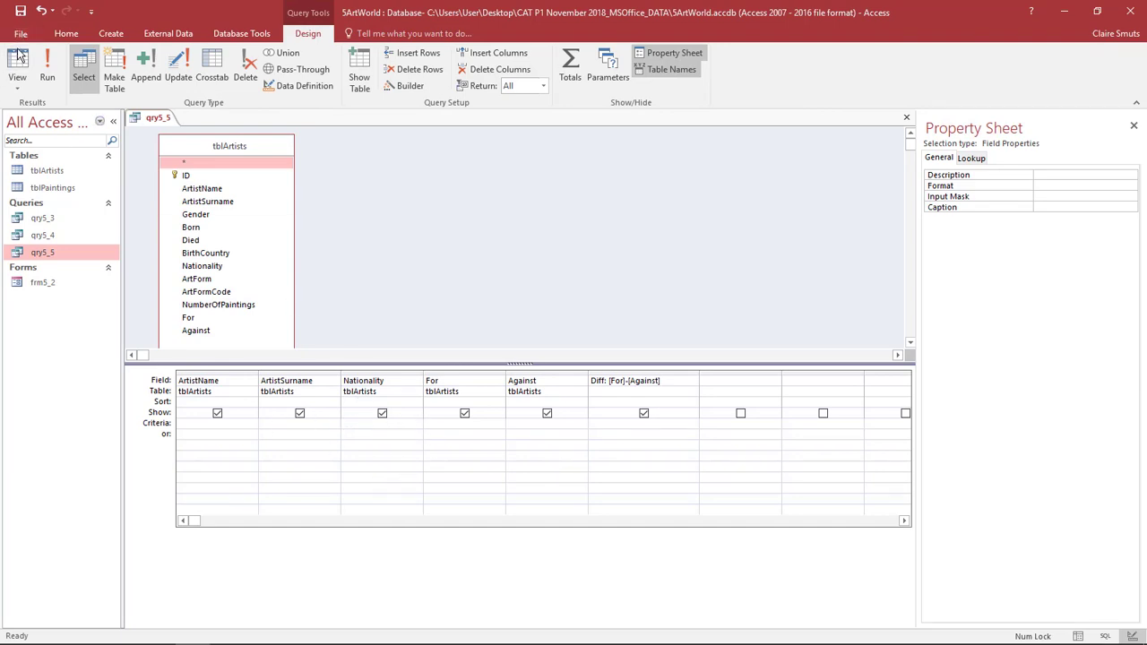
click(17, 67)
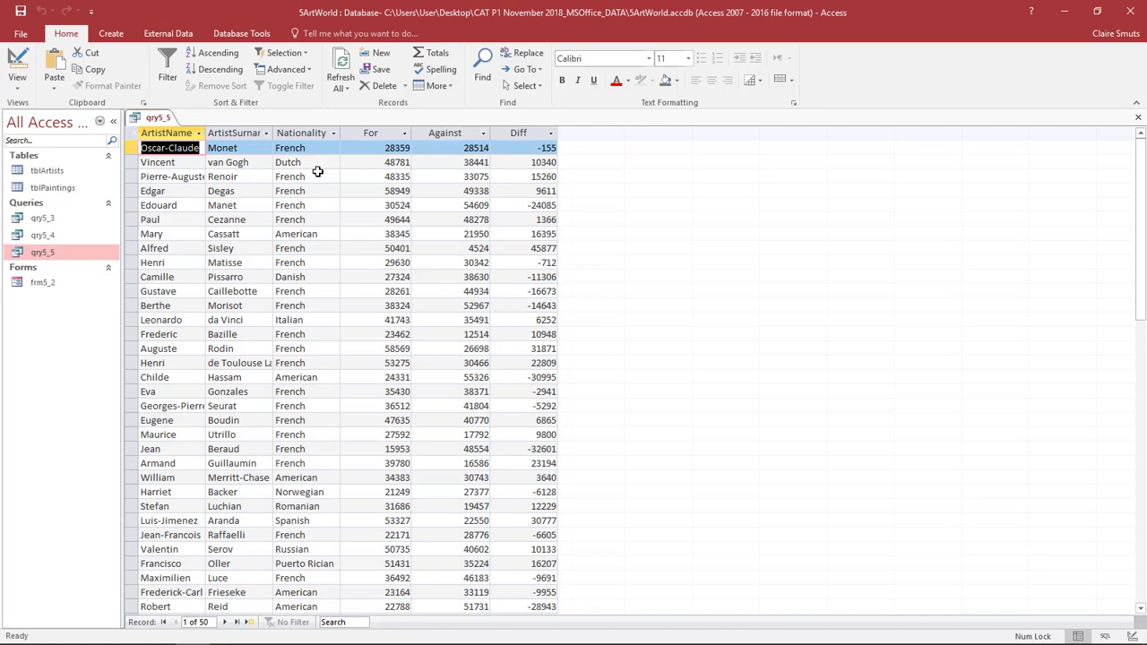
- Return to Design View, set the Nationality criterion of qry5_5 to Not french and not american, and view the records
click(17, 74)
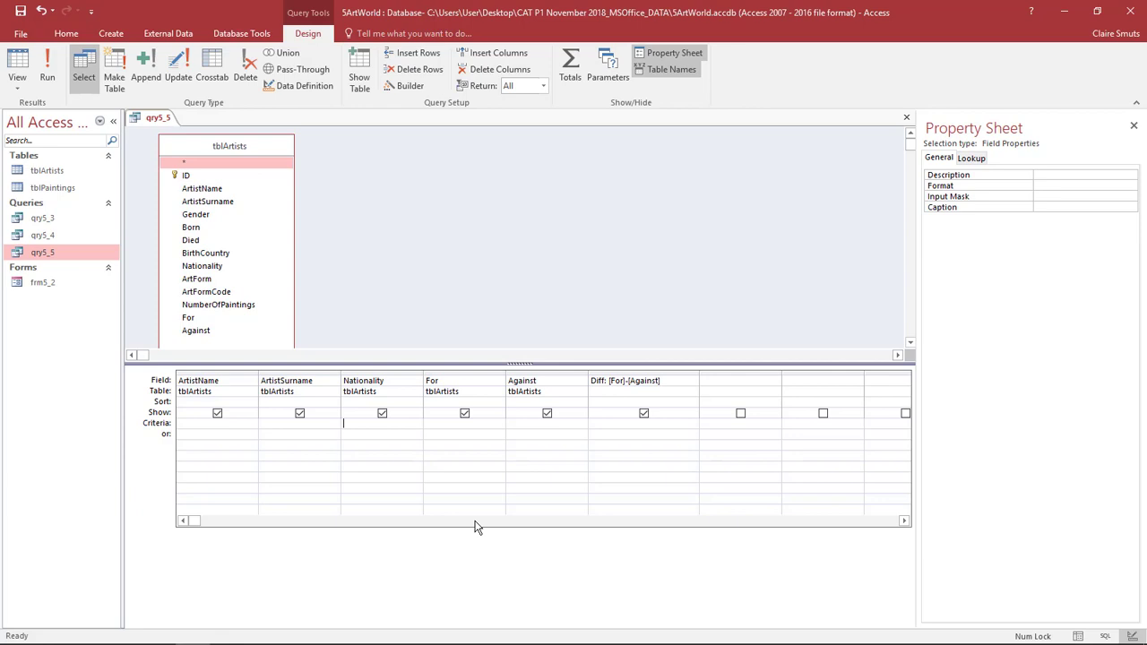
text(Not fren)
text(ch and not a)
text(merican)
click(384, 443)
click(17, 65)
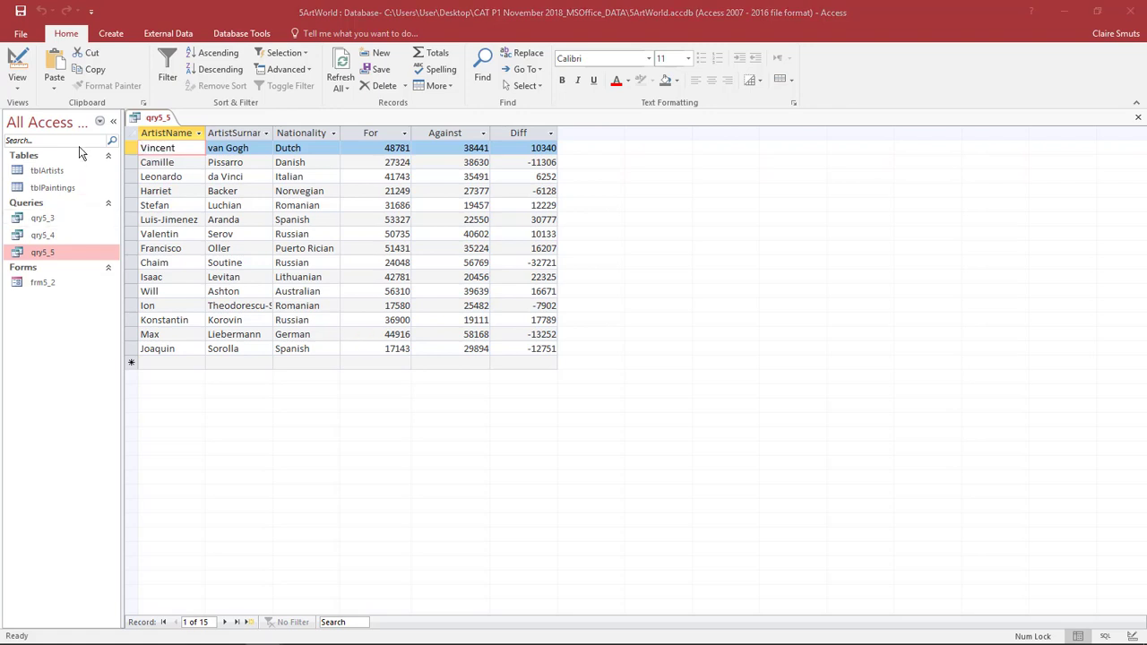
- Save and close qry5_5, and minimise Access to return to the exam paper in Acrobat Reader
click(23, 11)
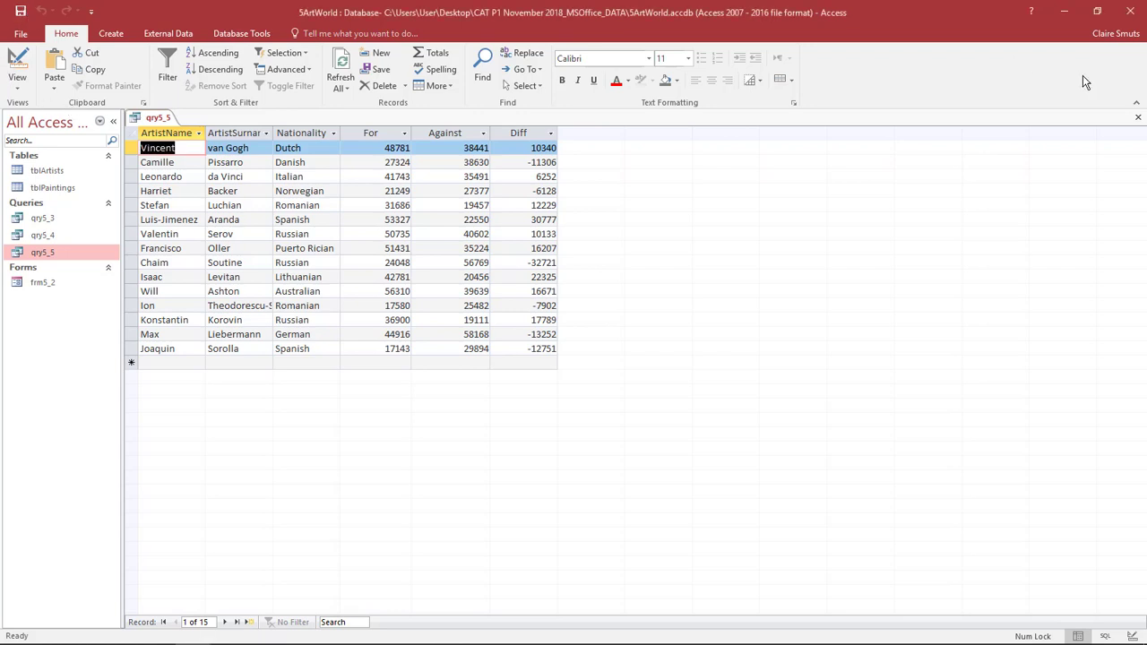
click(1137, 118)
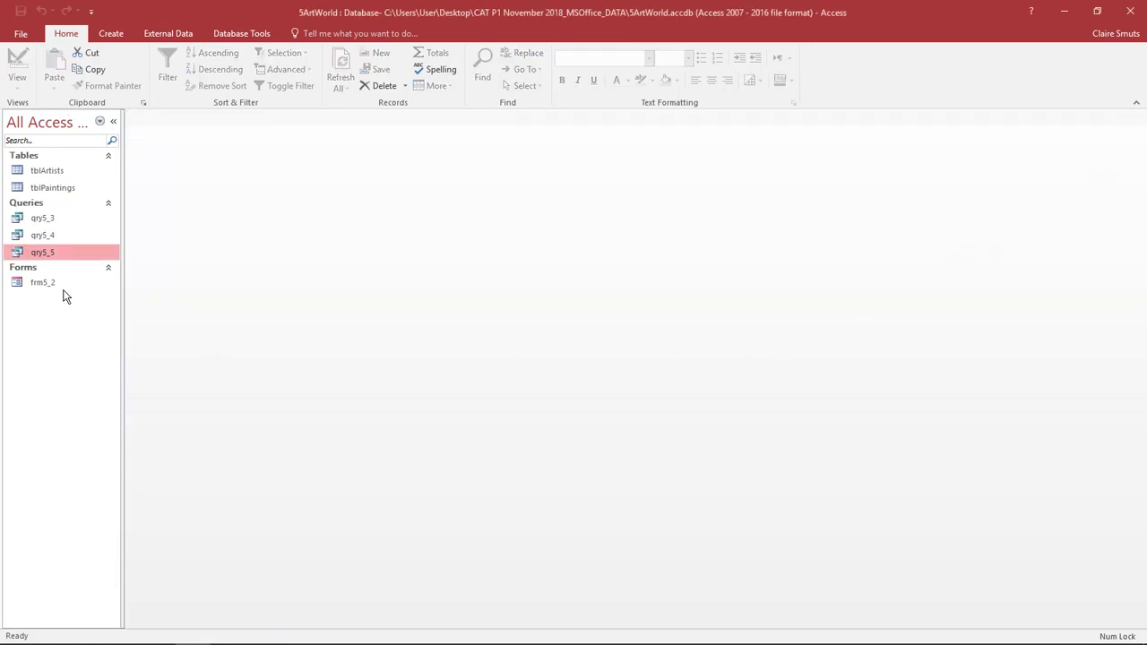
click(1063, 10)
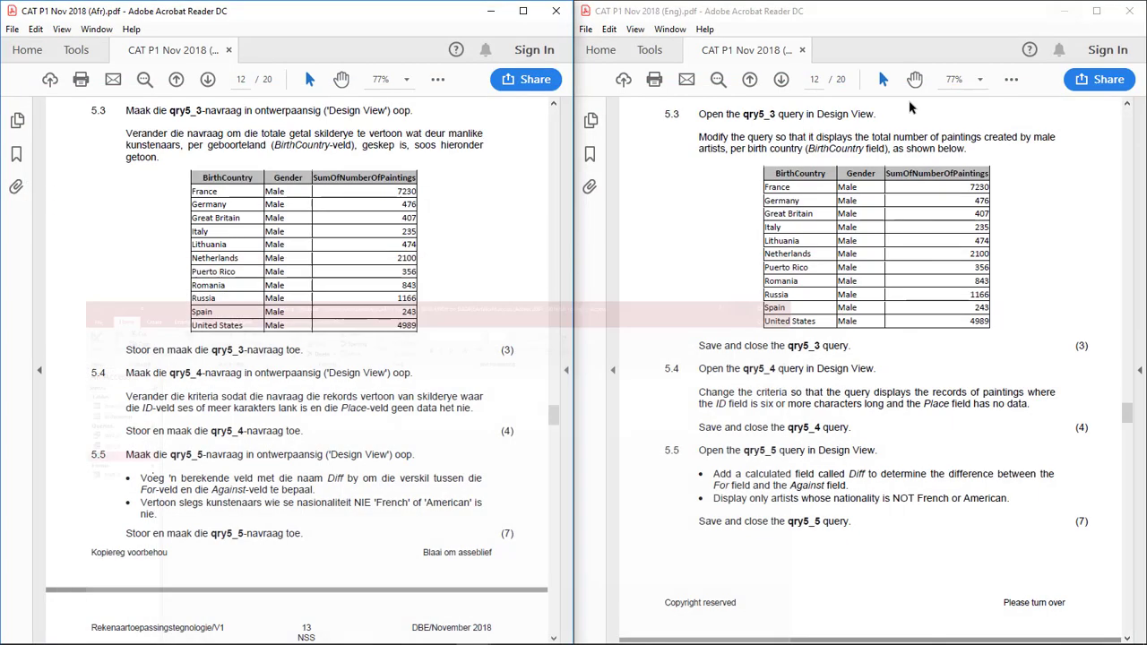
- Bring question 5.6 into view in both the Afrikaans and the English exam papers
scroll(339, 501, down, 5)
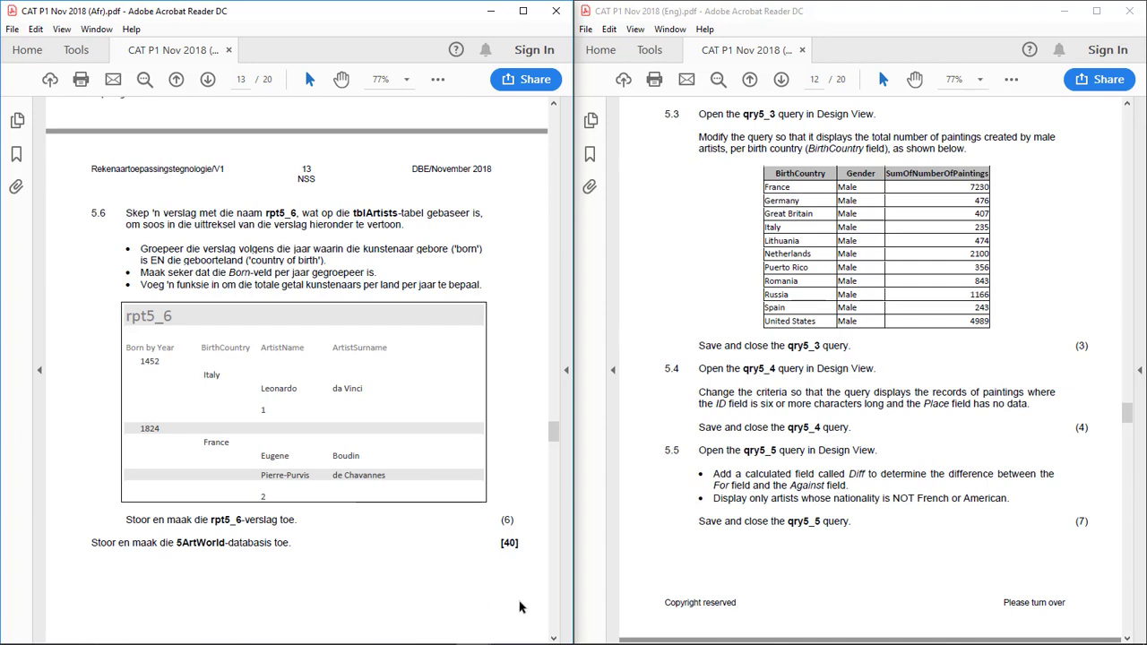
click(553, 638)
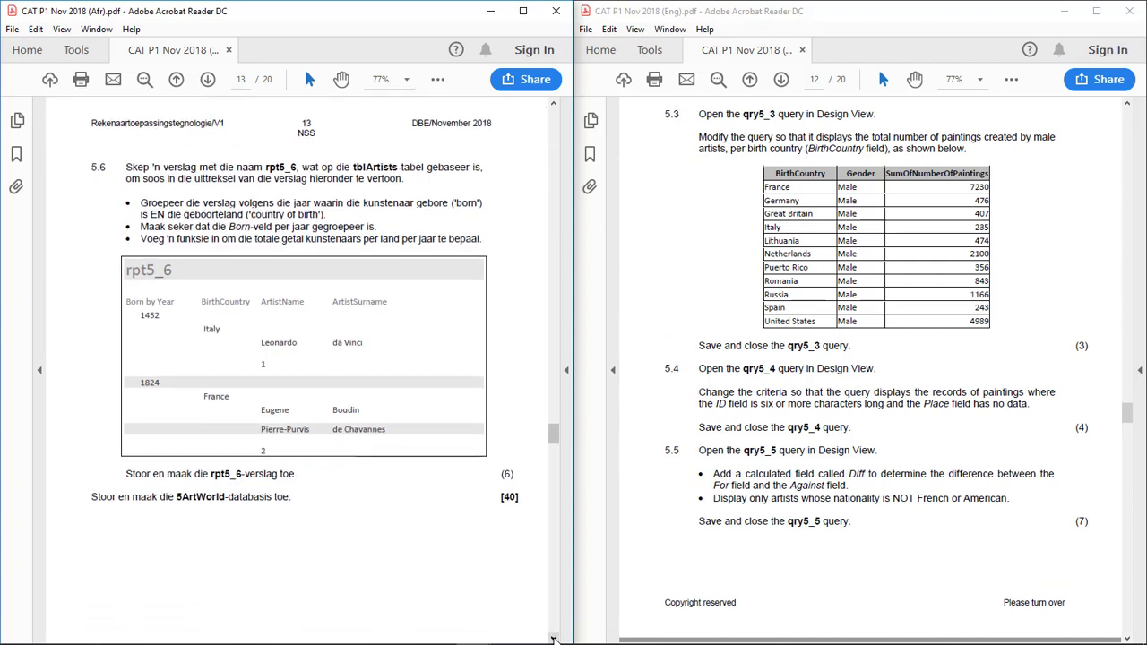
click(1129, 638)
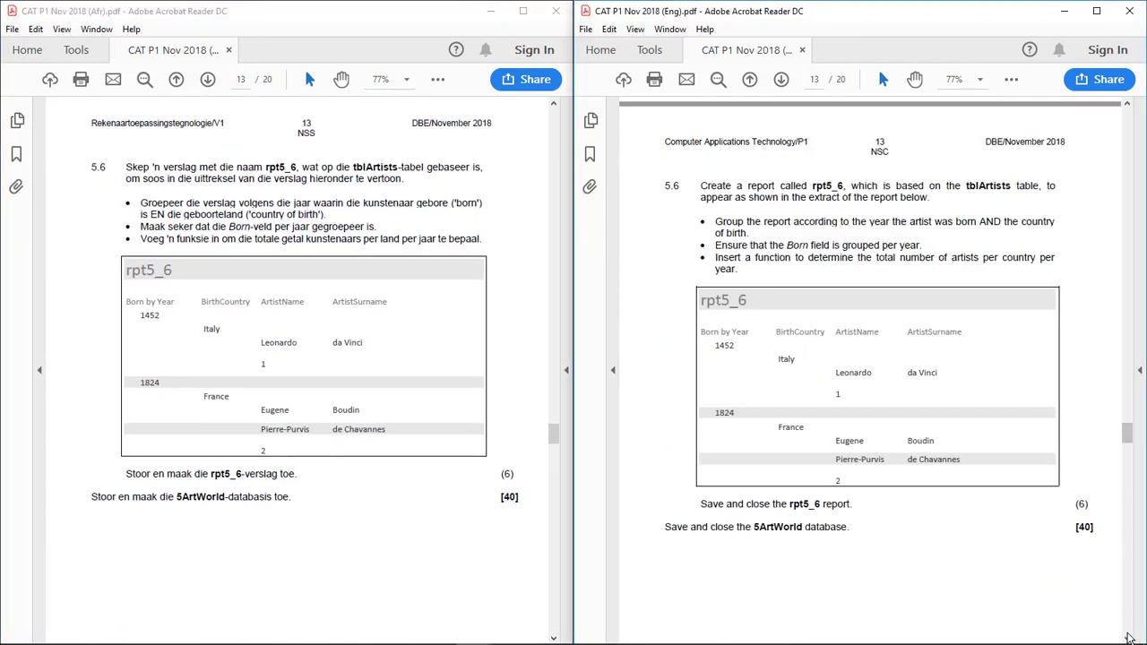
click(1129, 638)
click(1128, 638)
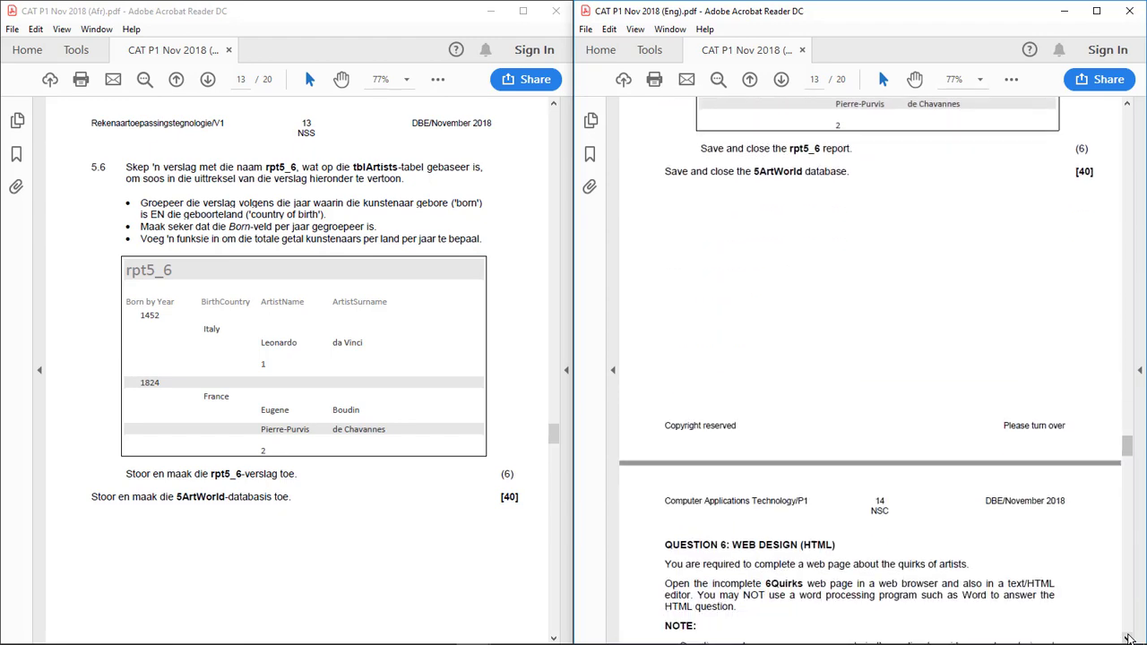
scroll(1072, 246, up, 5)
scroll(1074, 247, up, 3)
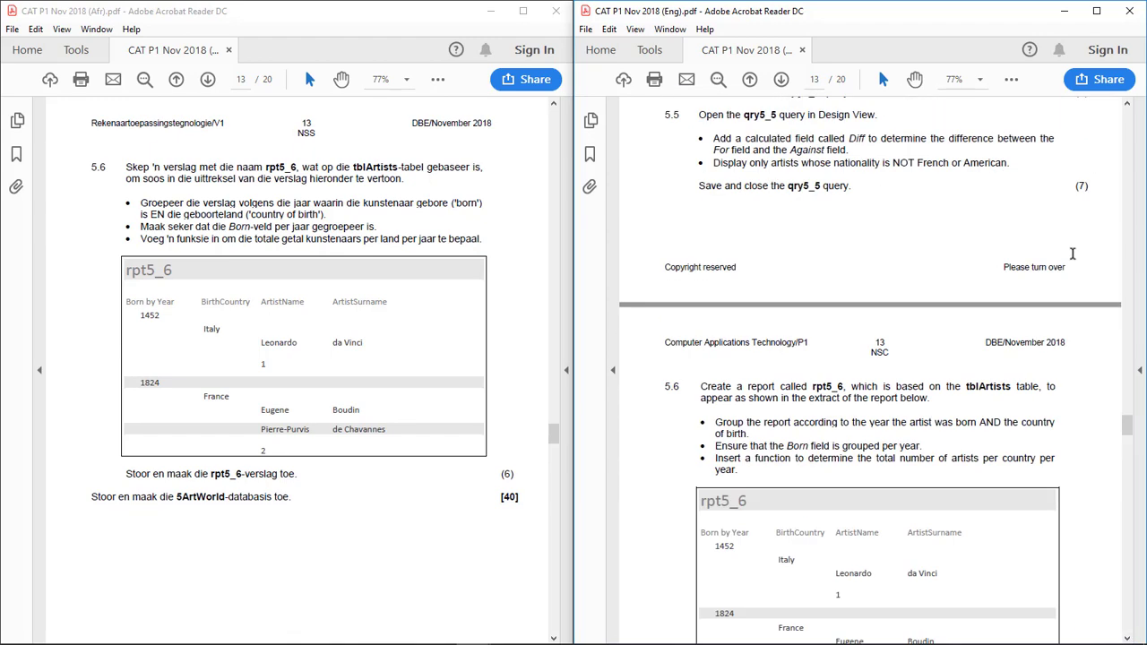
scroll(1081, 248, down, 5)
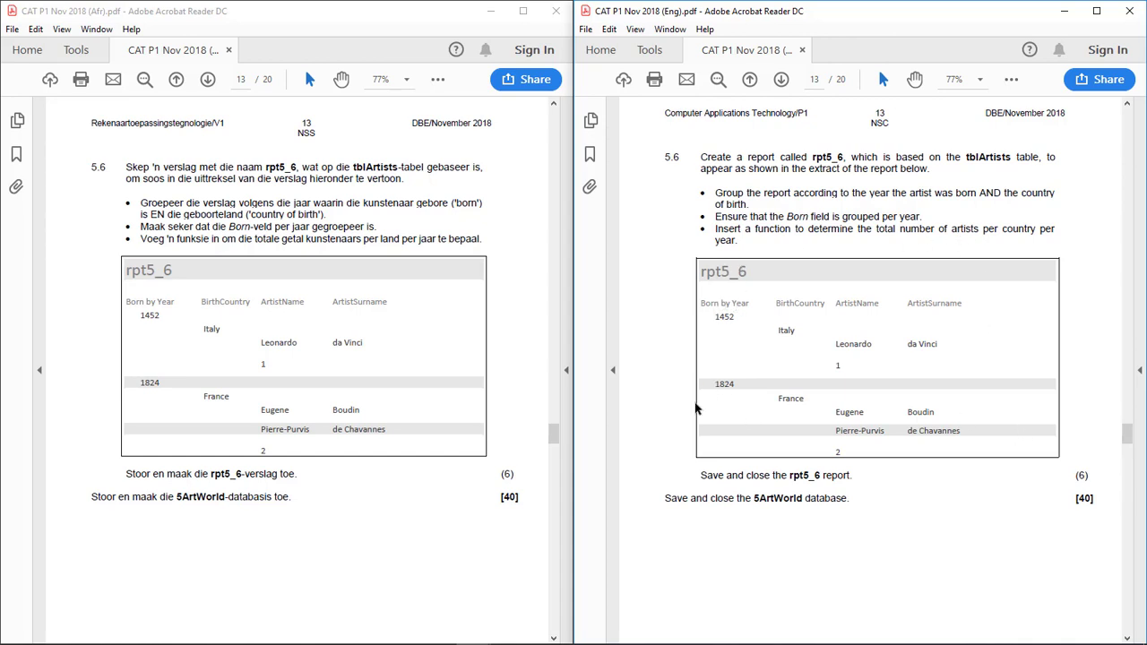
- Read the rpt5_6 requirements in question 5.6 and examine how the sample report groups artists by birth year and country
drag(87, 167, 109, 167)
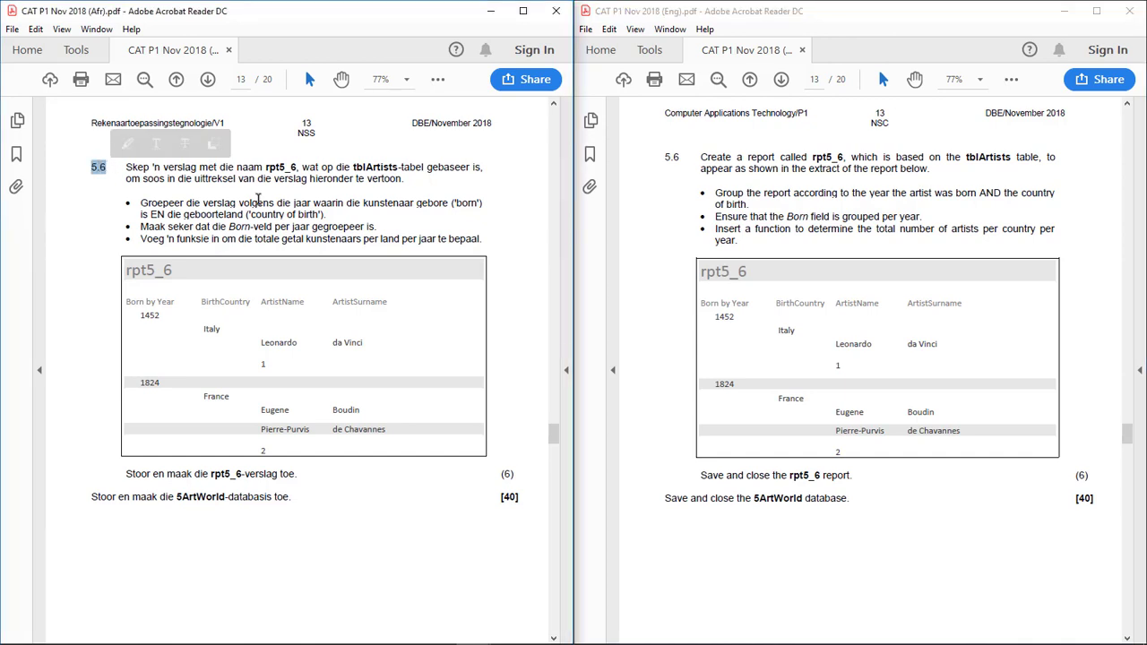
click(258, 199)
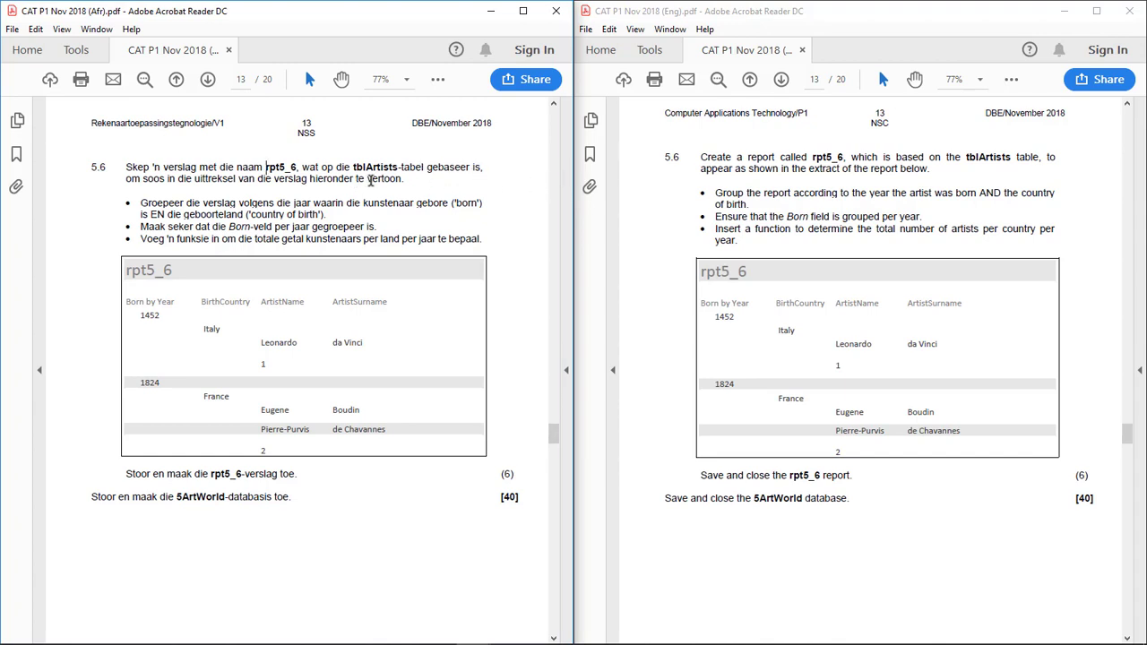
click(404, 179)
drag(231, 397, 135, 383)
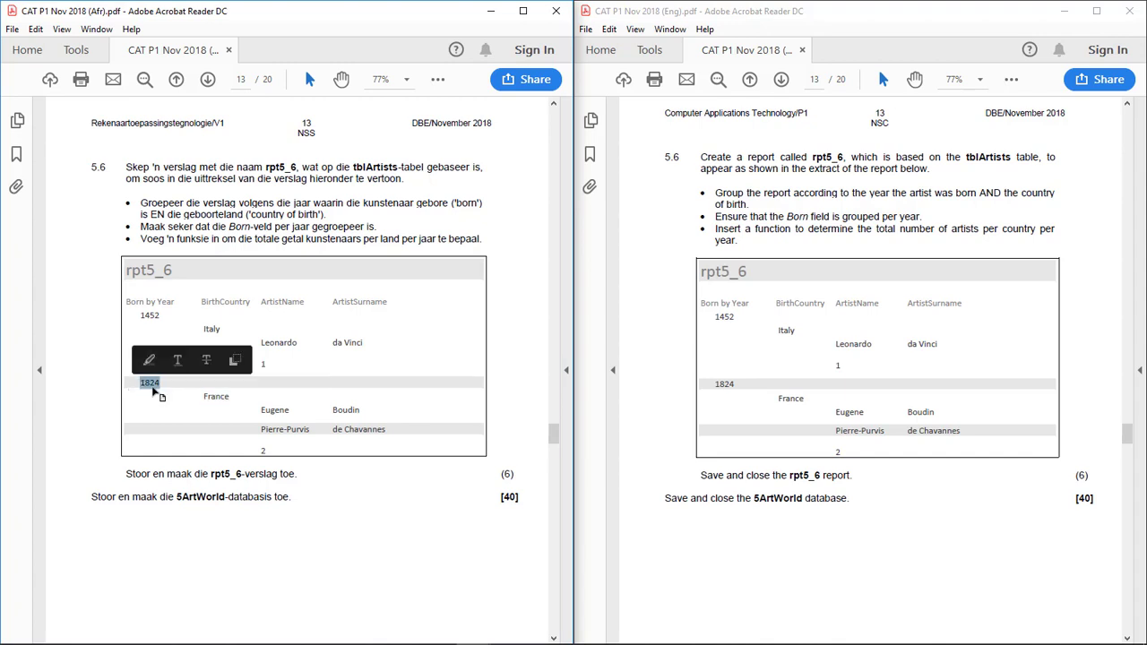
drag(258, 408, 364, 409)
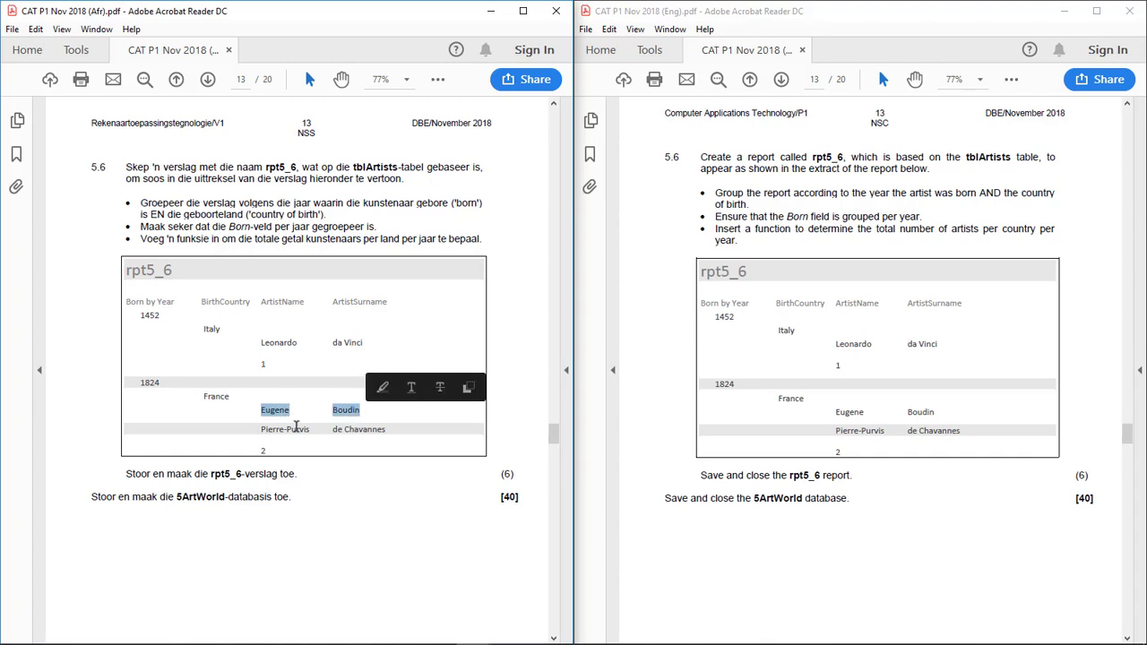
drag(267, 430, 385, 430)
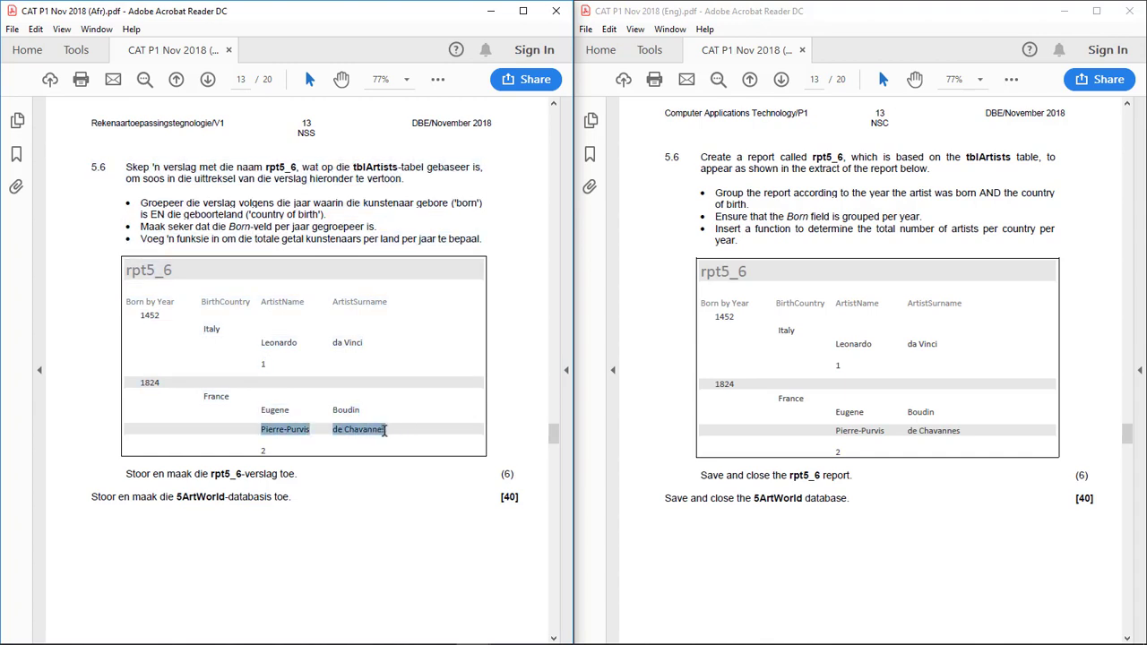
drag(259, 410, 365, 410)
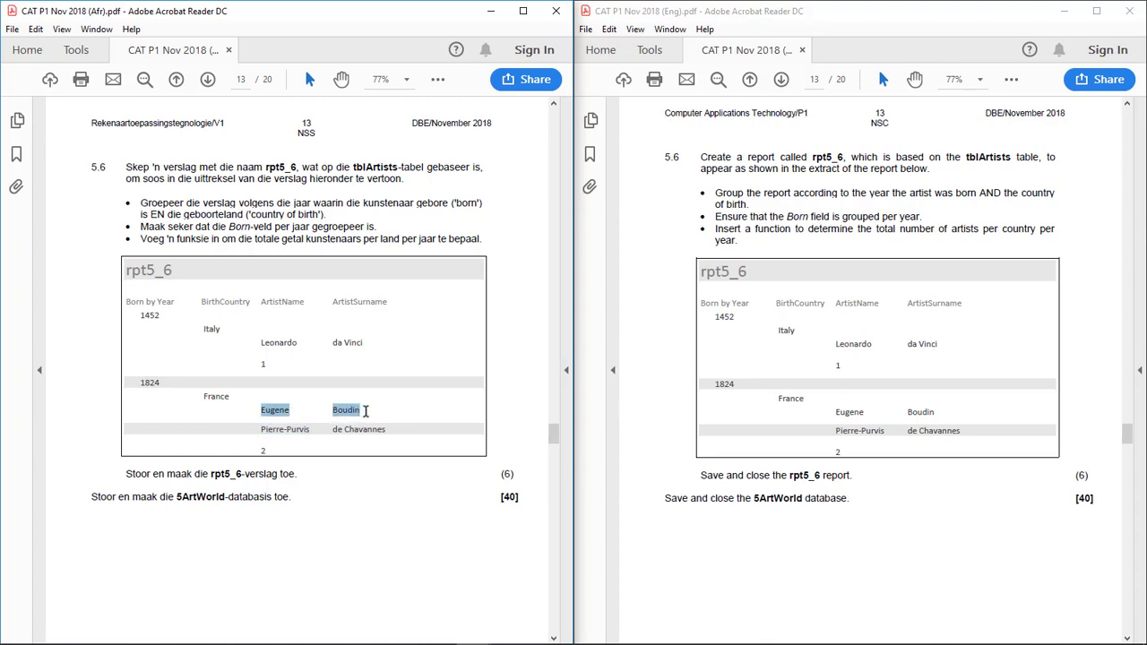
drag(232, 399, 140, 383)
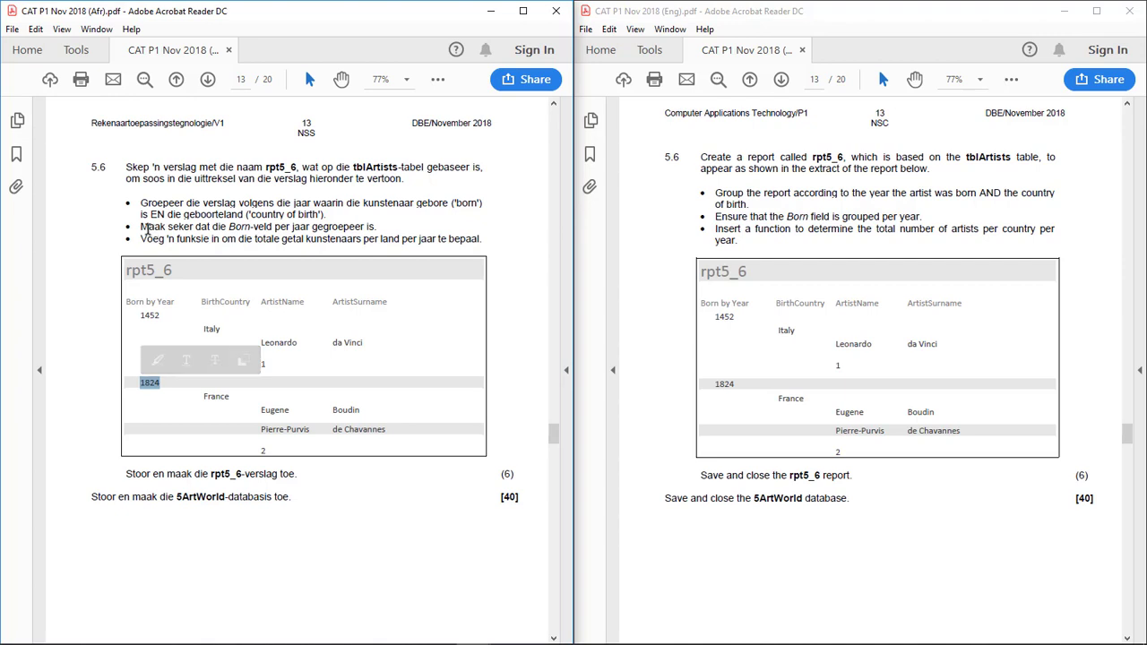
drag(142, 227, 382, 226)
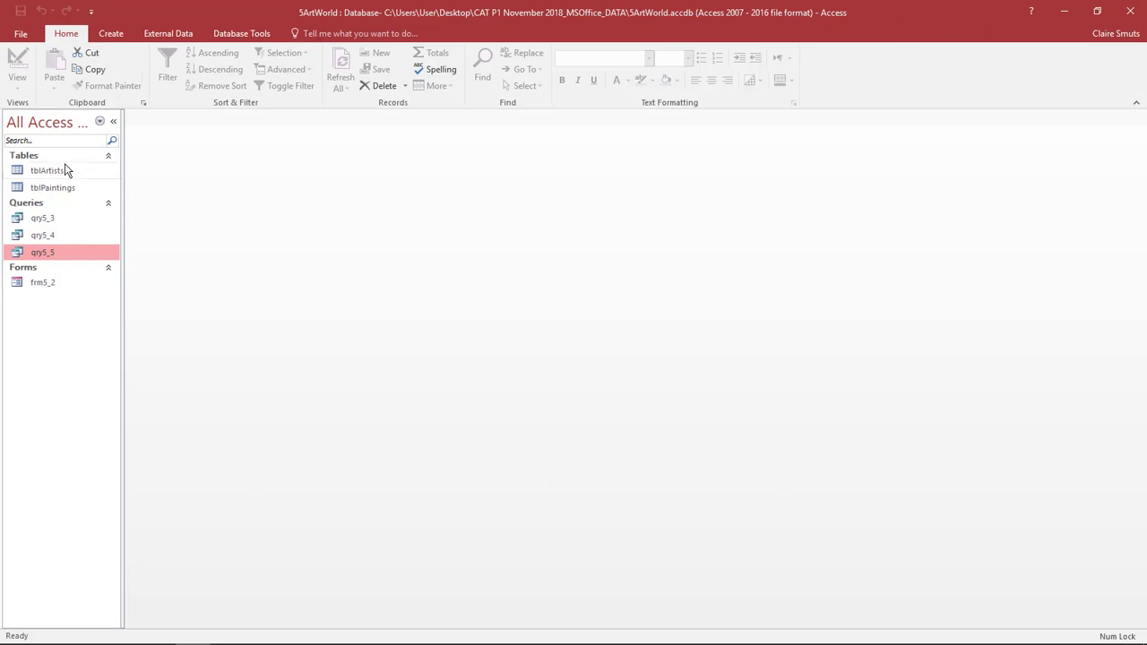
- In Access, start the Report Wizard for tblArtists and add the fields Born, BirthCountry, ArtistName and ArtistSurname in that order
click(68, 170)
click(112, 34)
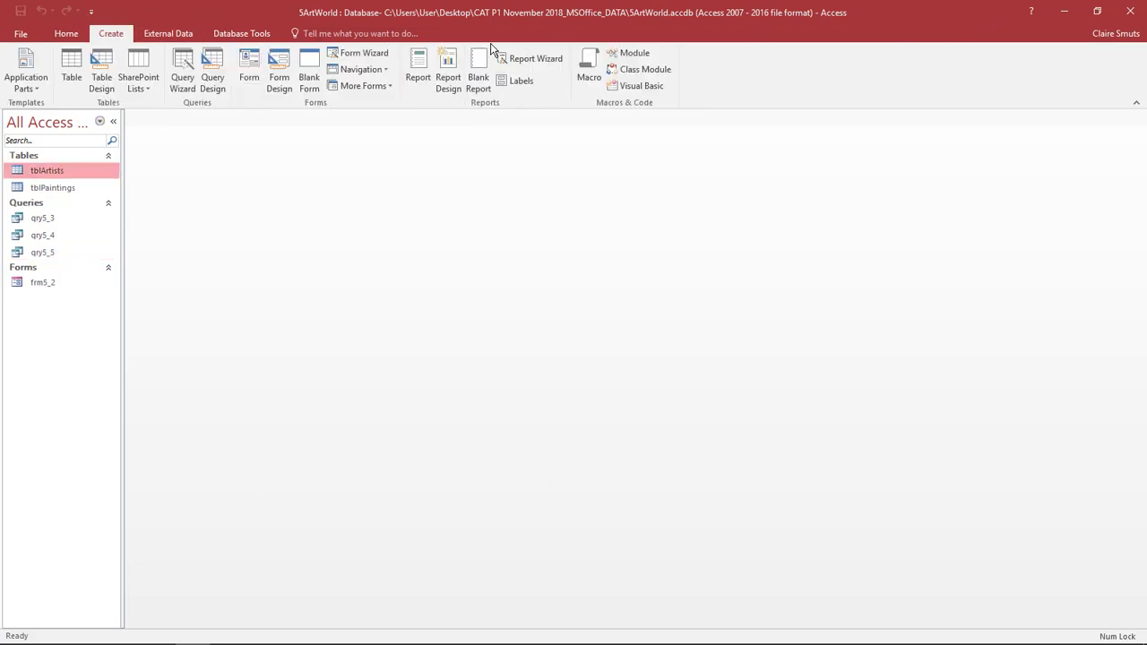
click(548, 59)
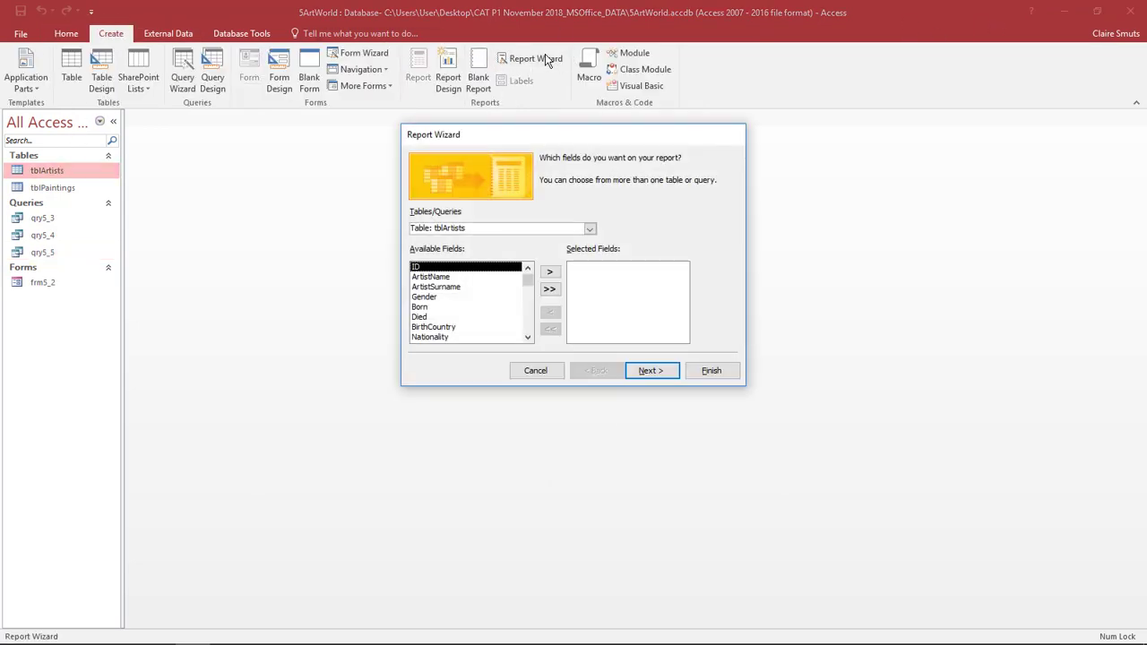
double_click(454, 309)
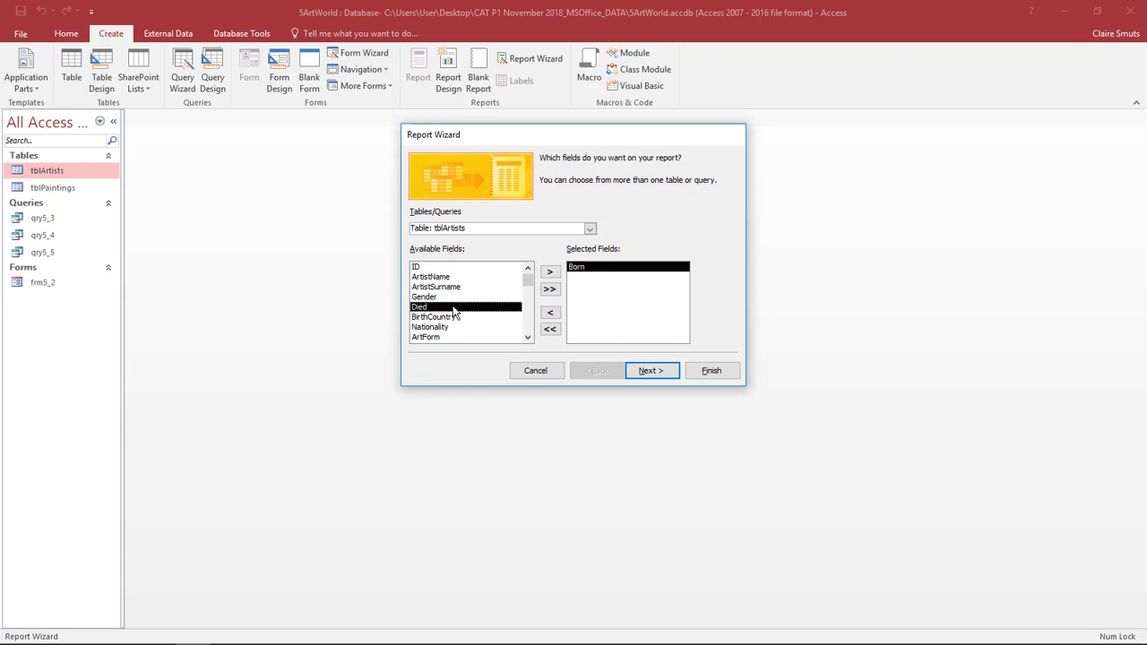
double_click(450, 318)
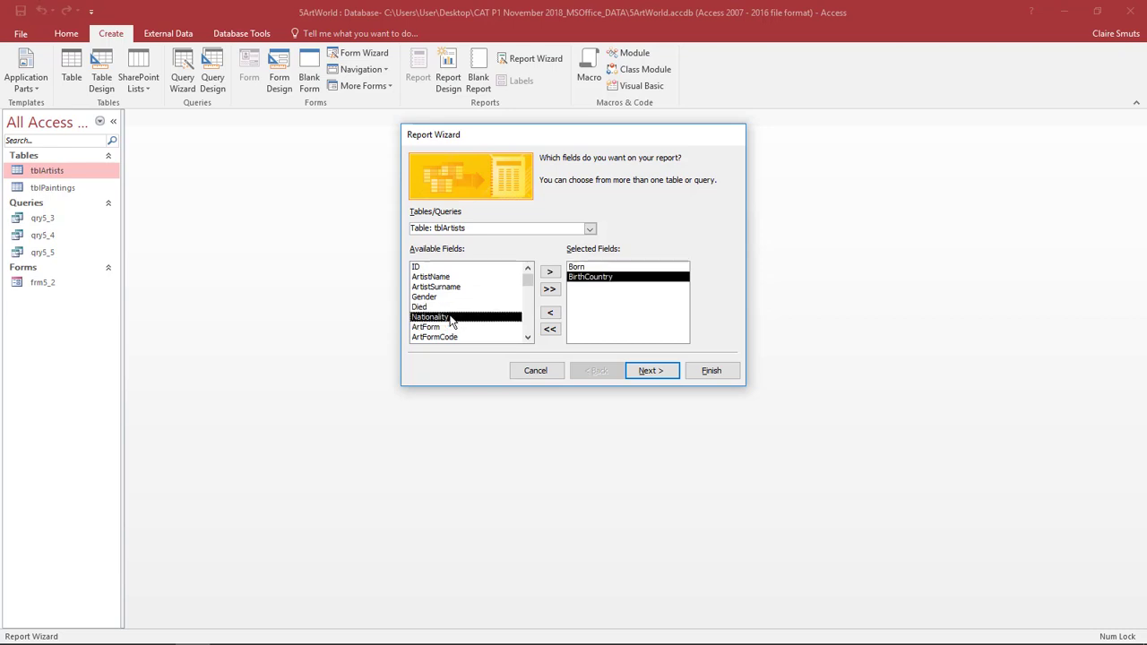
double_click(457, 278)
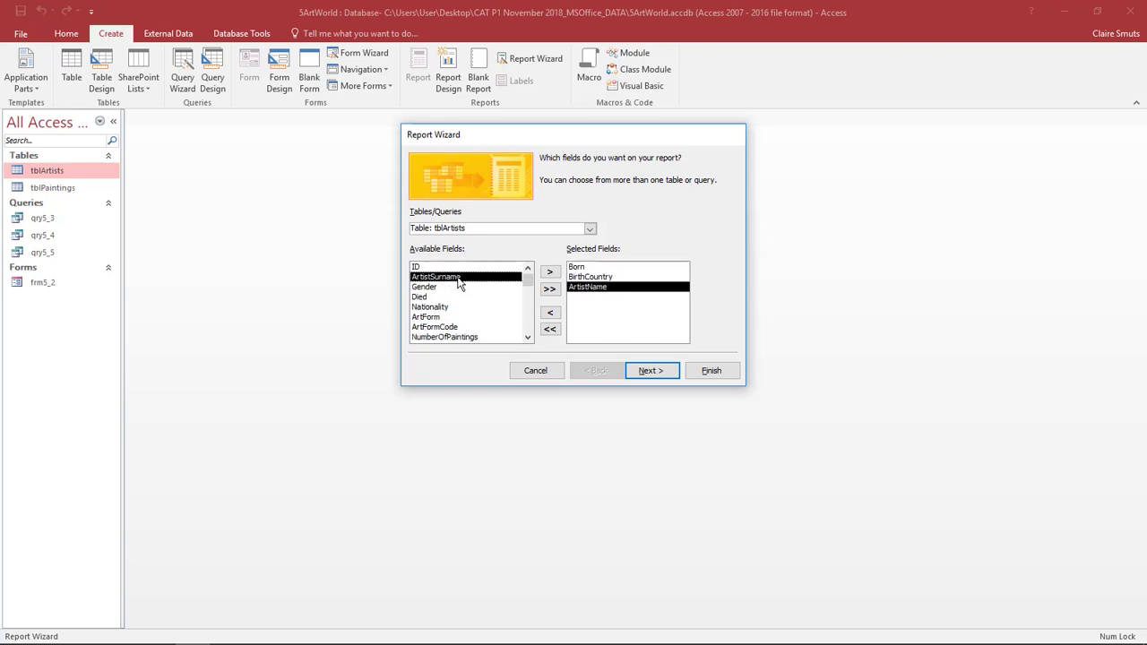
double_click(459, 278)
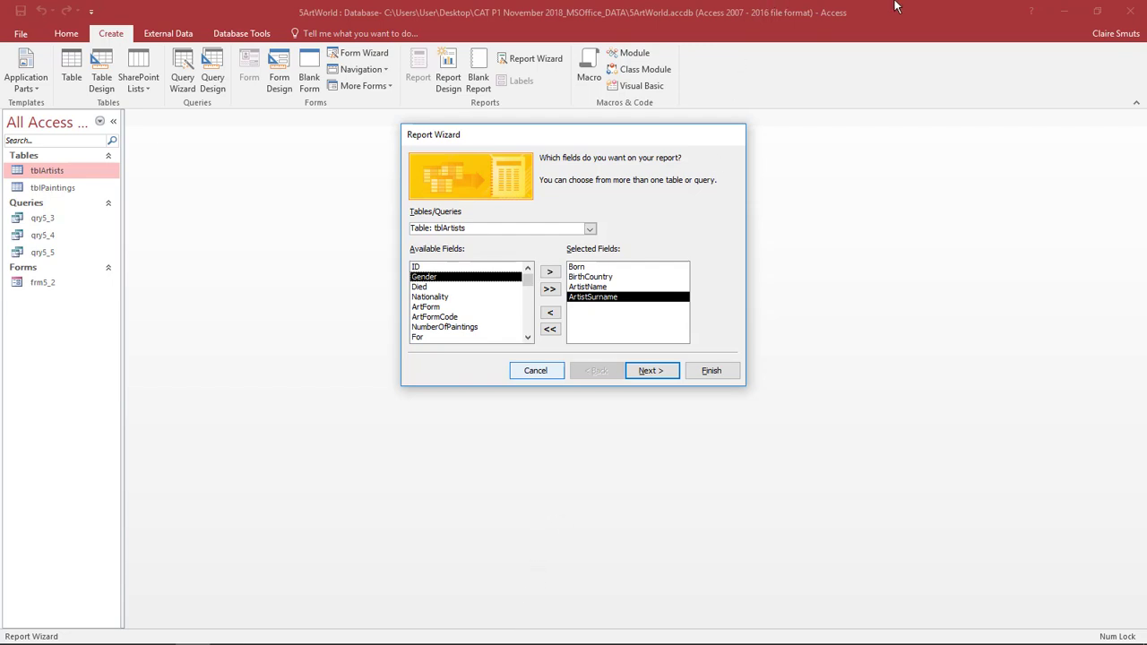
click(663, 374)
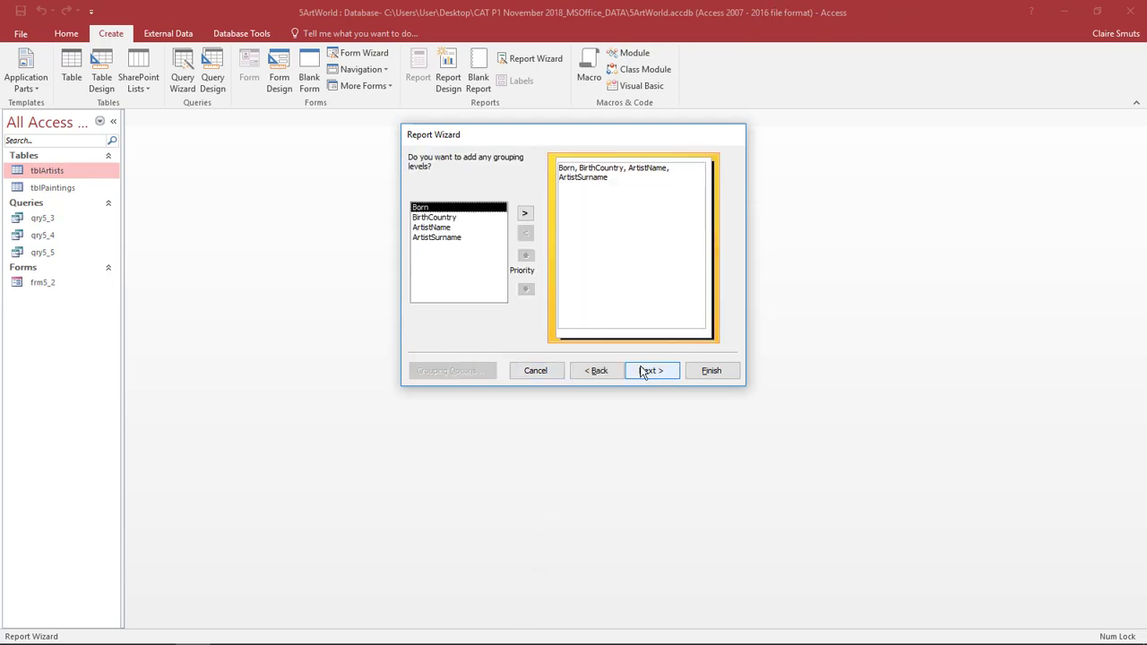
- Add Born as the first grouping level of the report and BirthCountry as the second
click(525, 213)
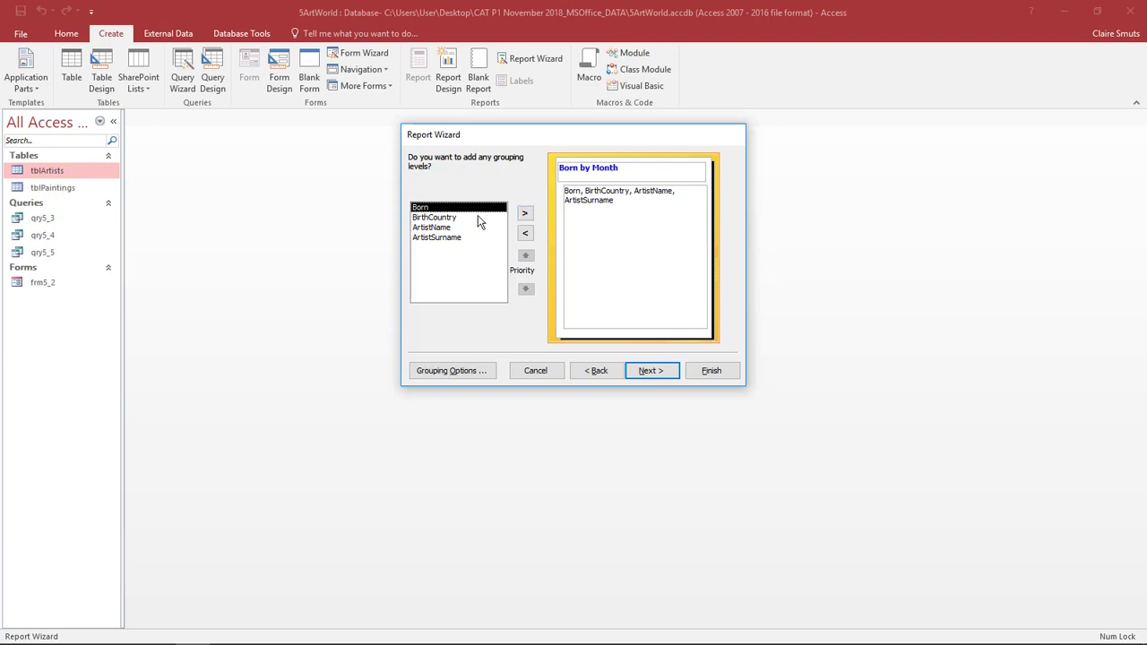
click(477, 217)
click(525, 214)
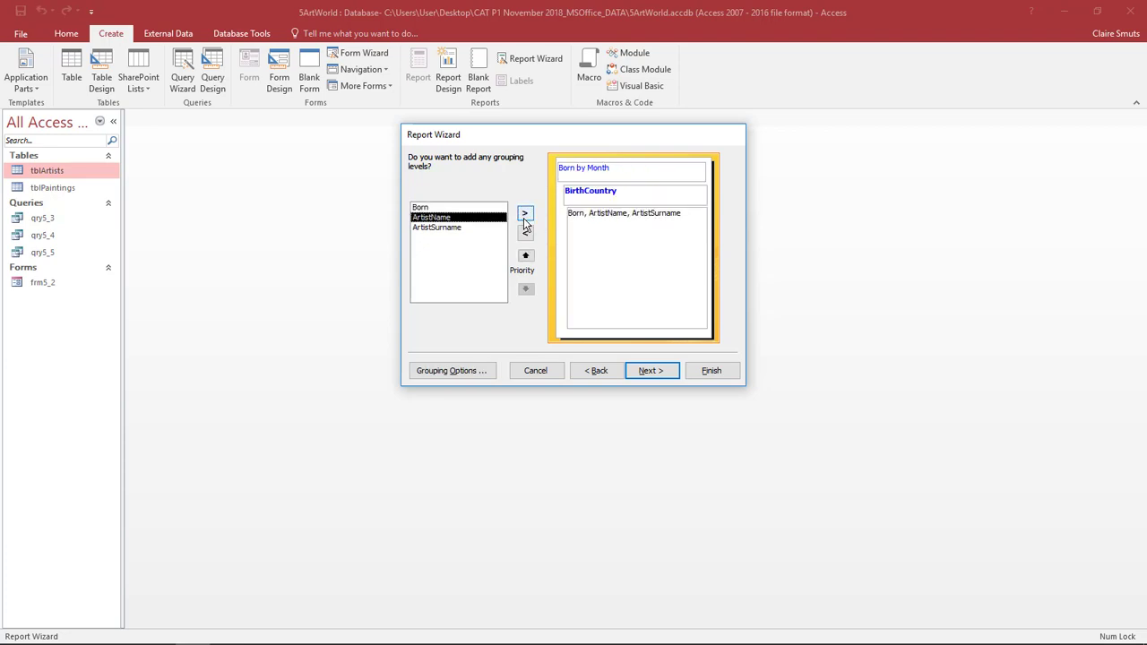
- Set the grouping interval of the report's Born group level to Year
click(602, 172)
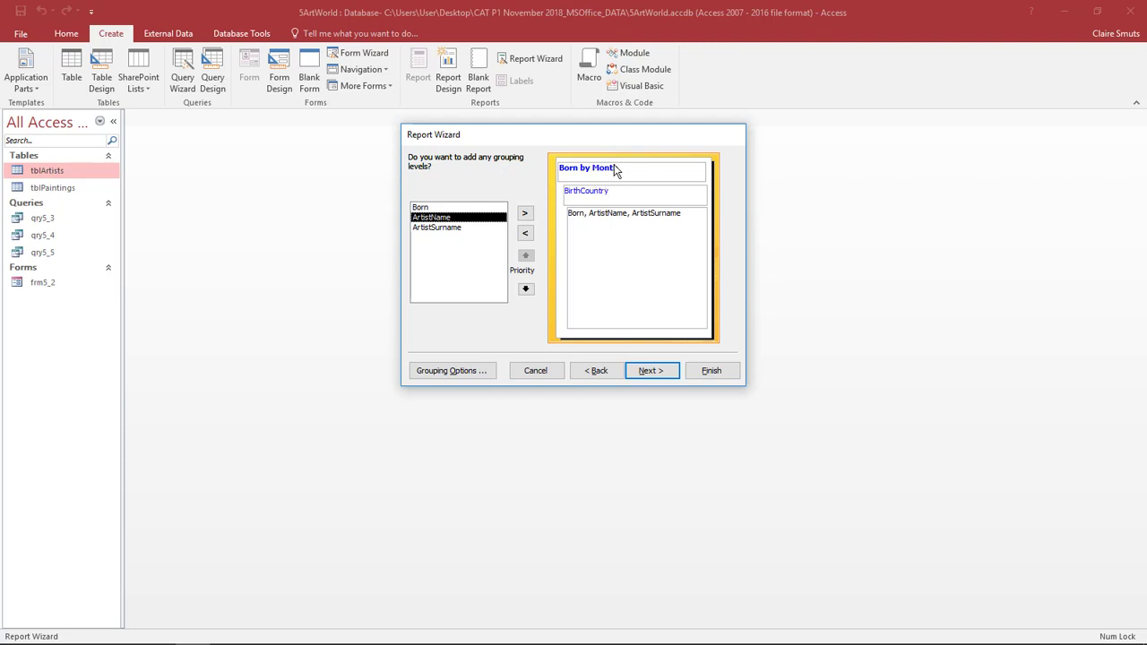
click(476, 370)
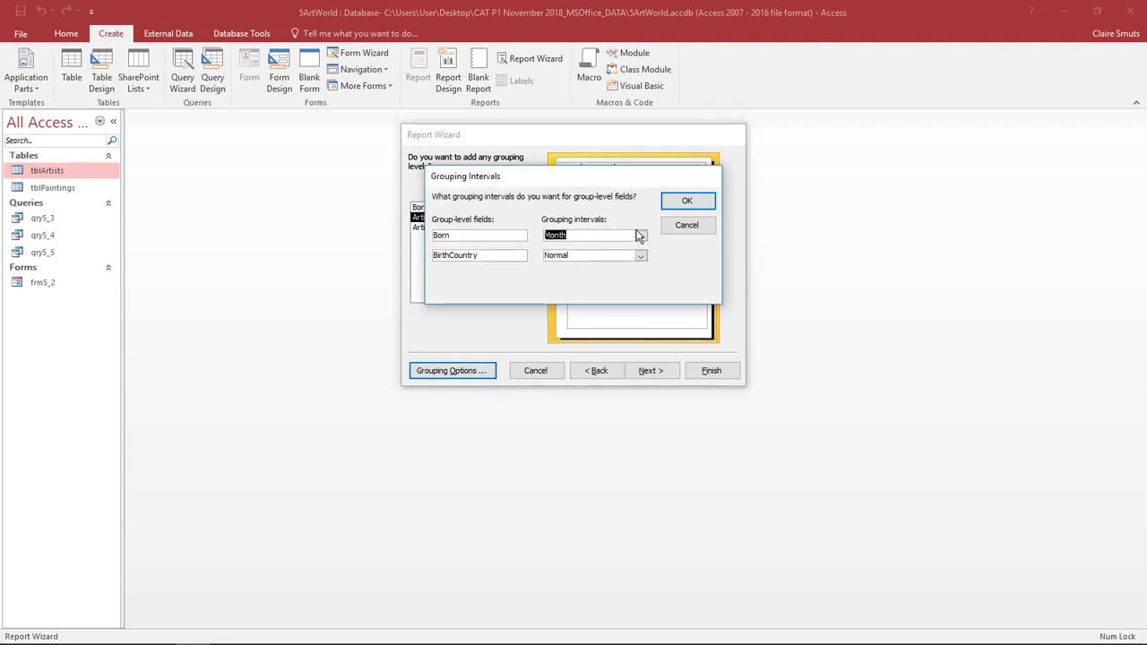
click(642, 235)
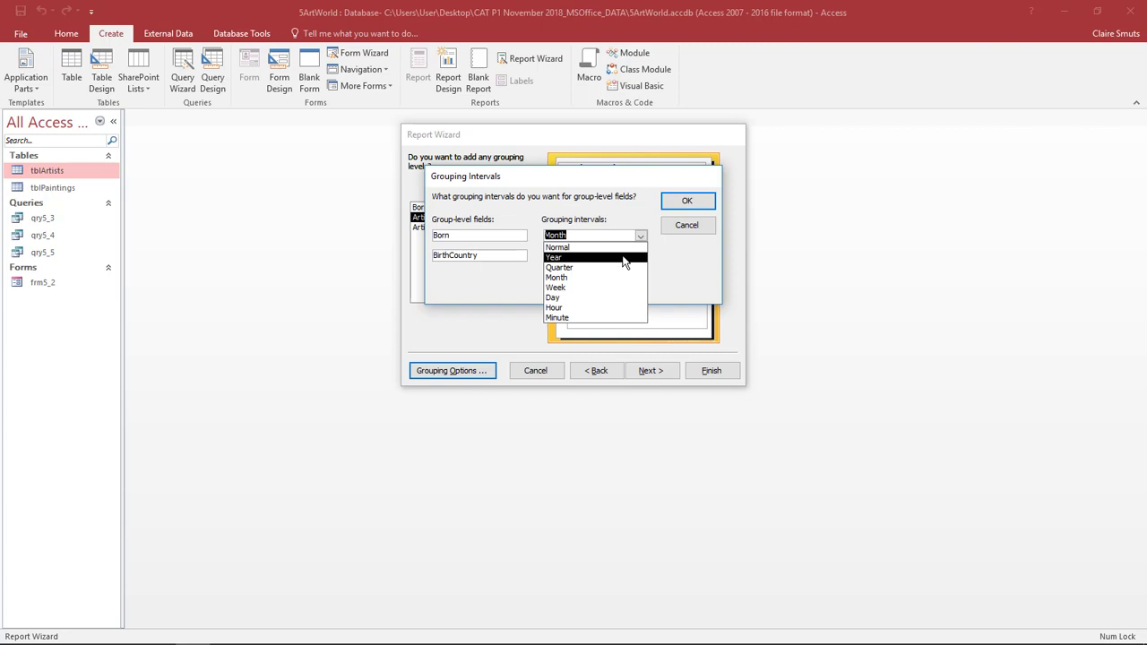
click(627, 261)
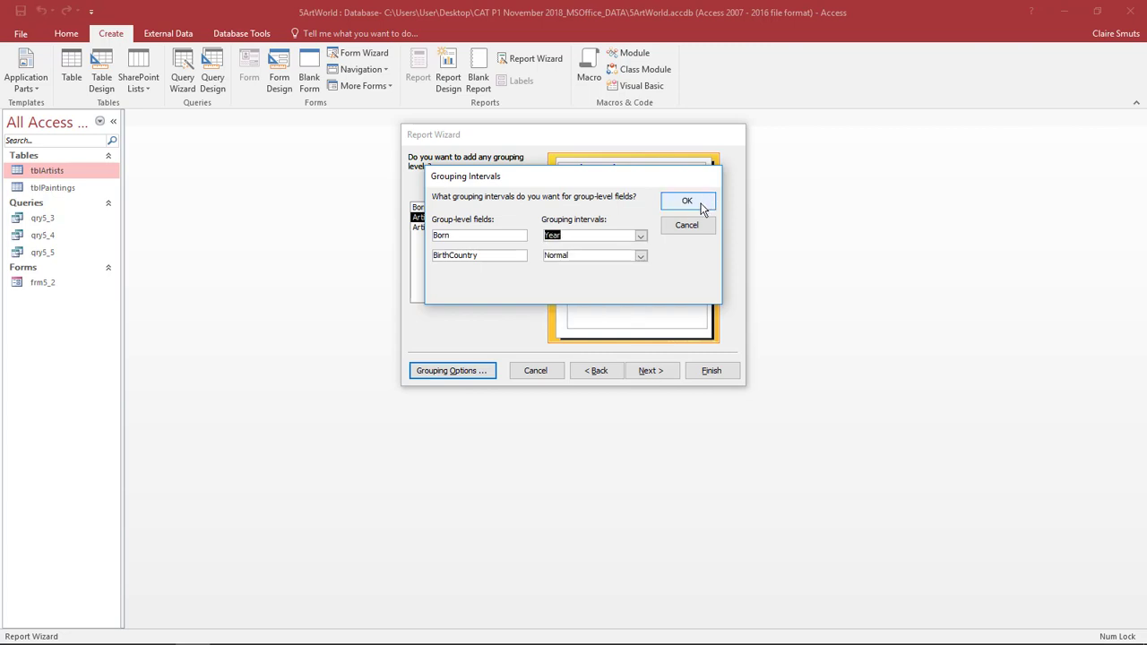
click(687, 200)
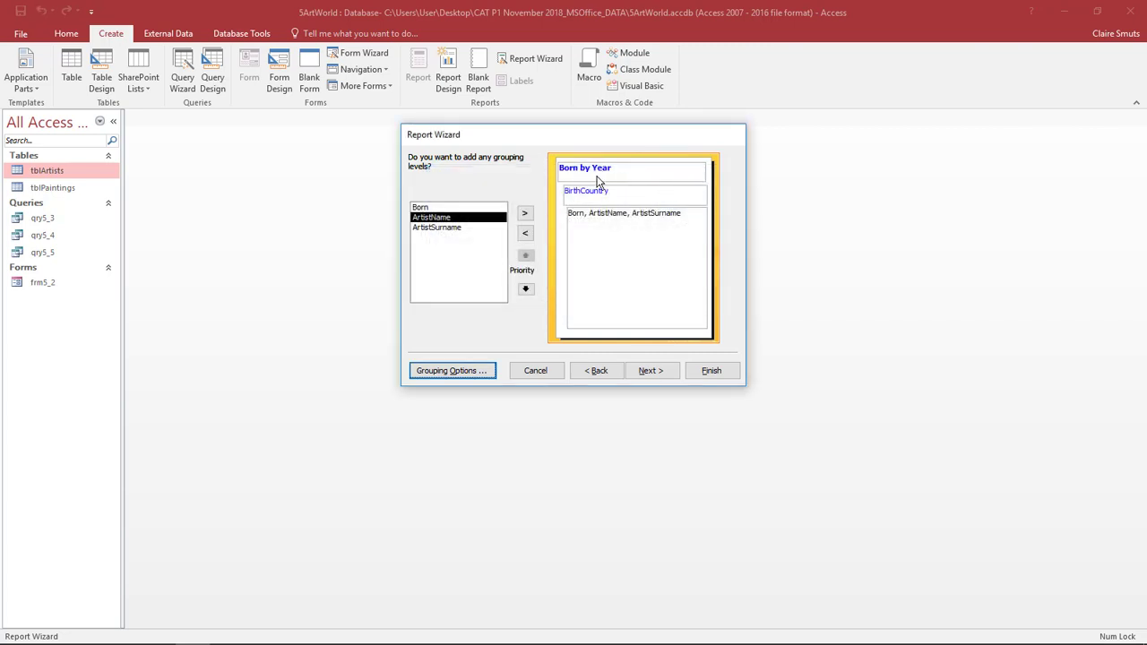
- Keep the default sorting and layout, title the report rpt5_6, finish the wizard and display the report in Report view
click(644, 372)
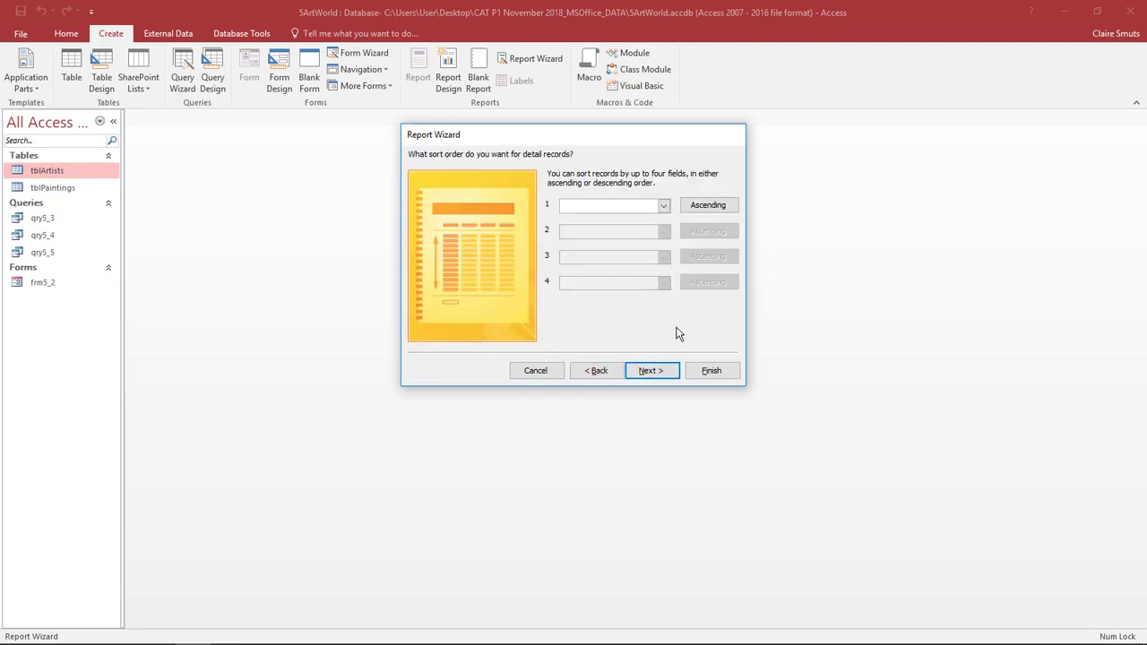
click(666, 377)
click(666, 376)
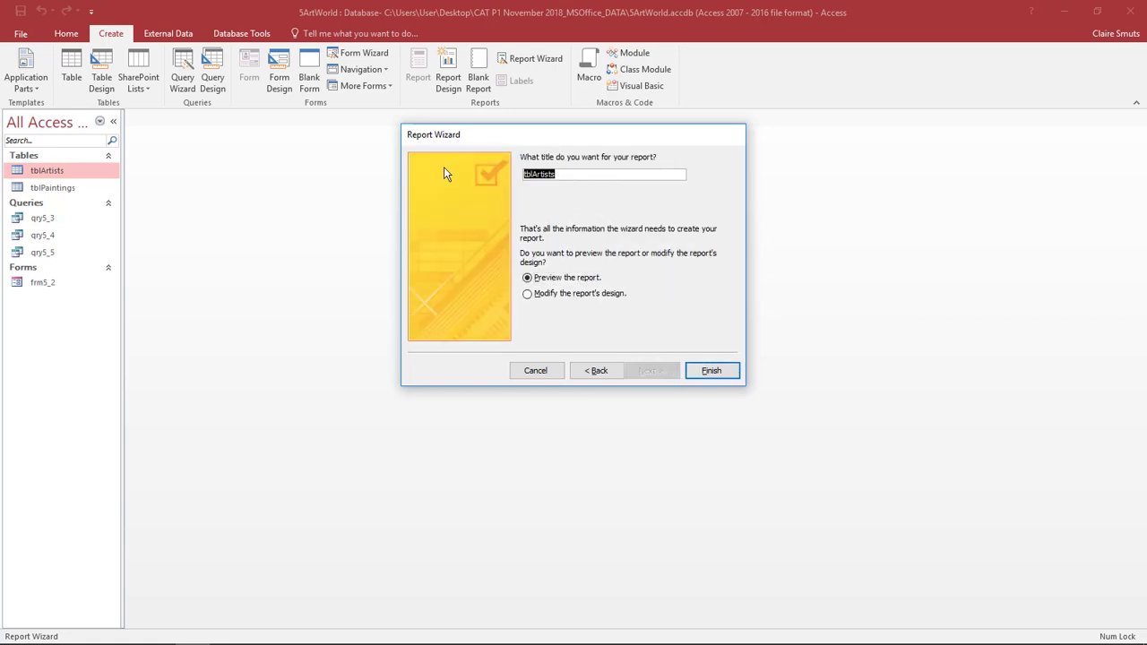
text(rpt5_6)
click(722, 370)
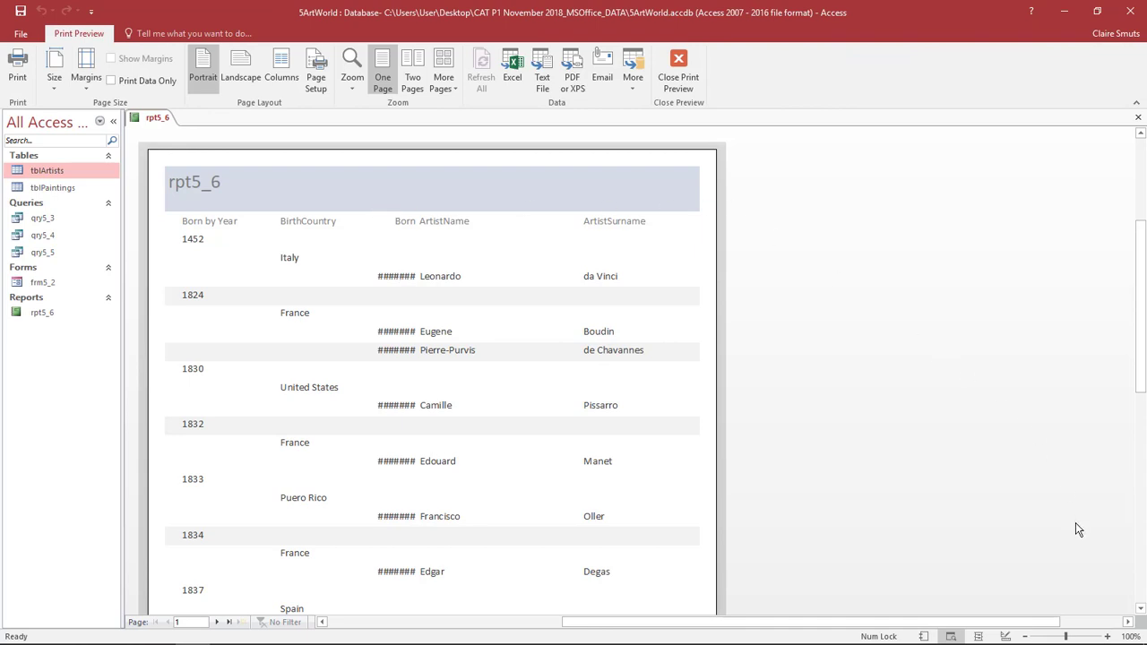
click(1006, 637)
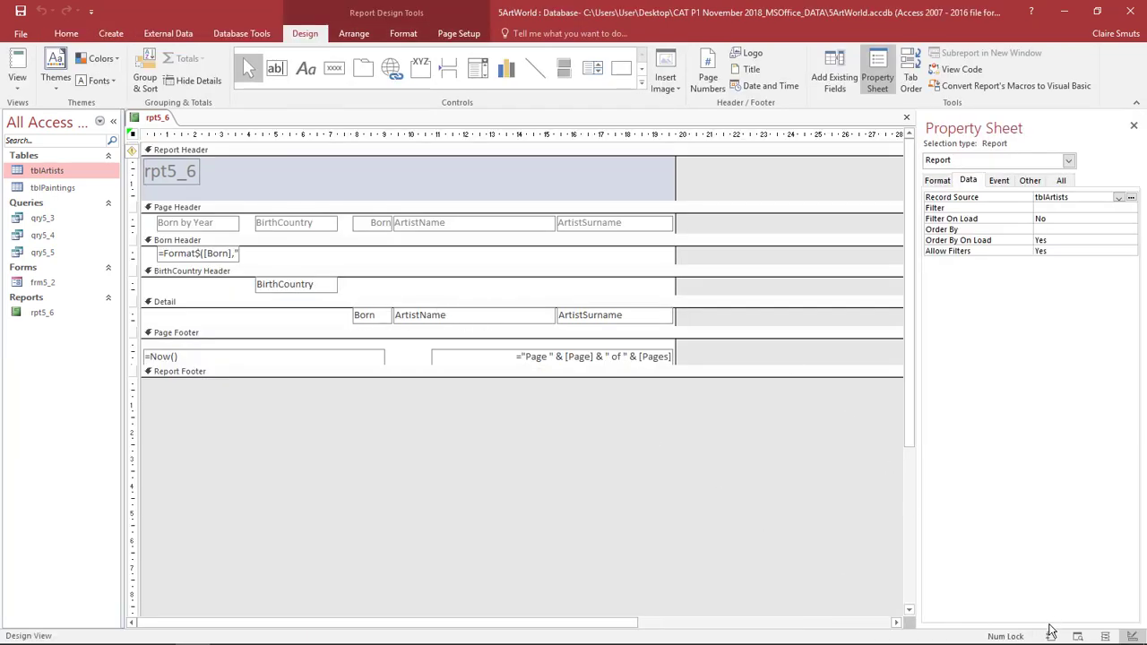
click(1051, 636)
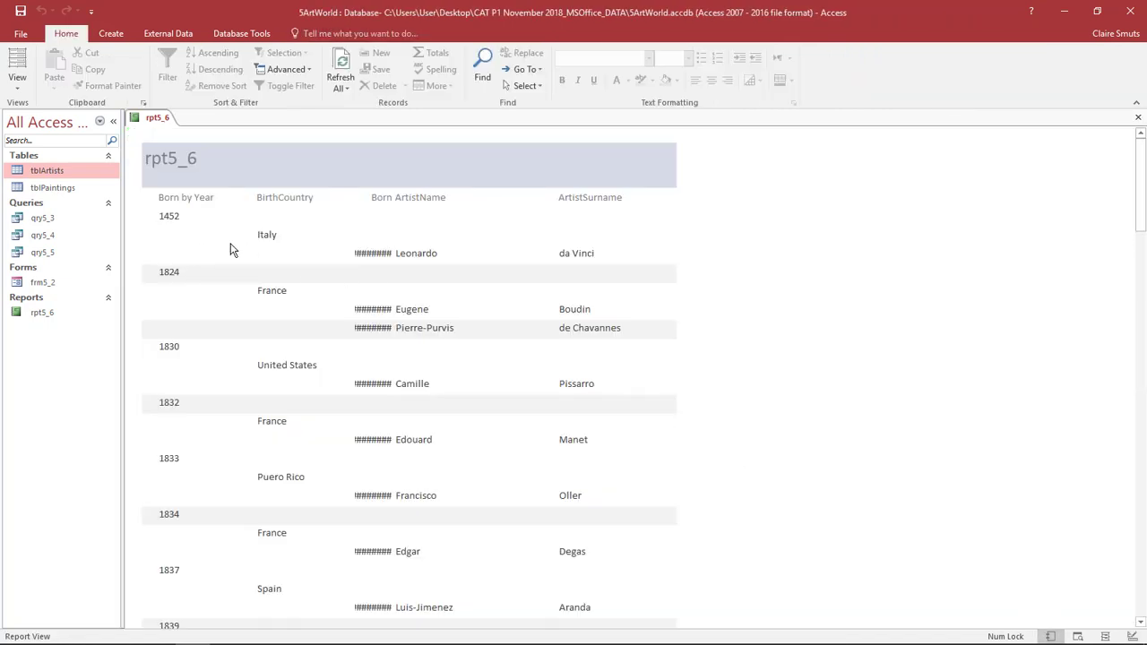
- Delete the Born label from the Page Header and the Born field from the Detail section of rpt5_6
click(1064, 10)
click(472, 644)
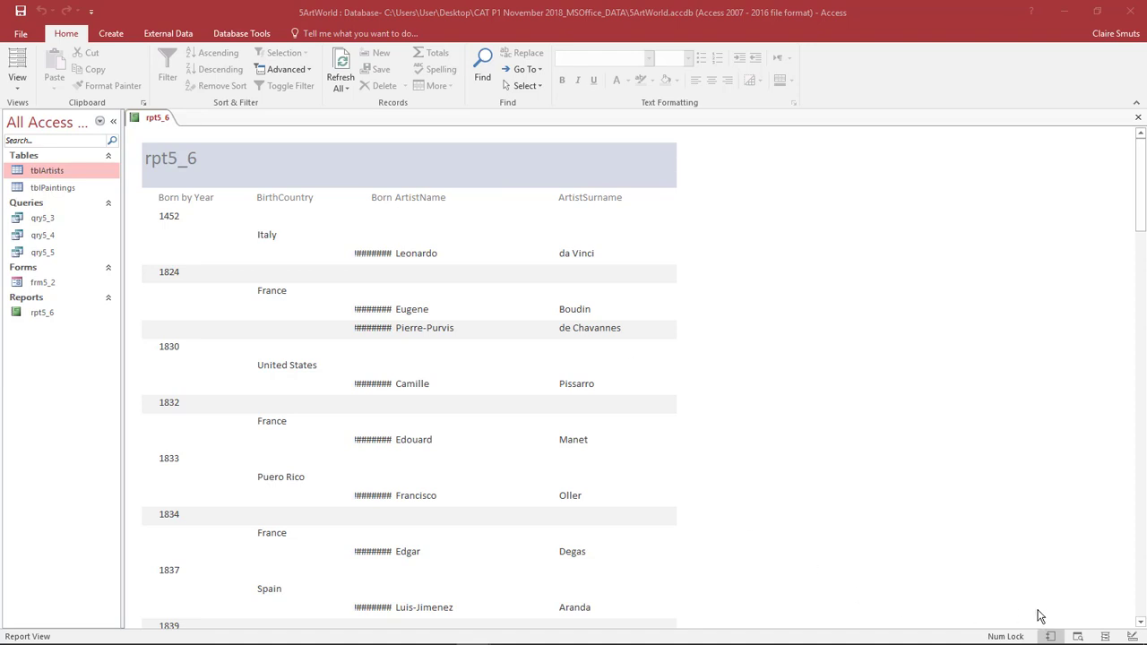
click(1136, 642)
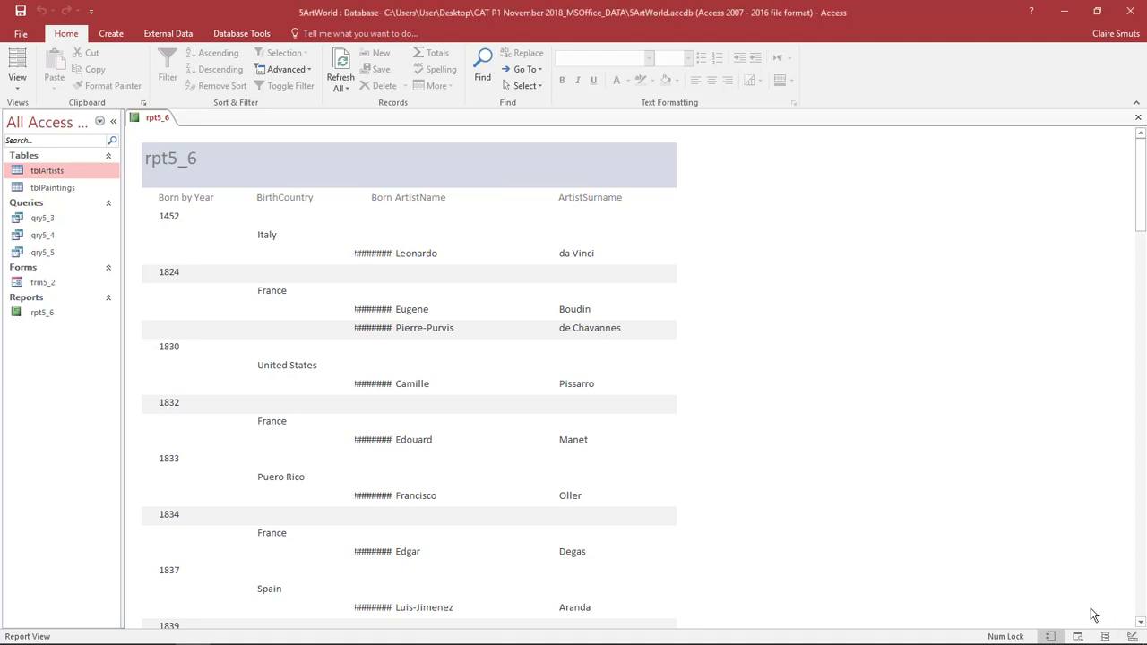
click(1132, 637)
click(378, 224)
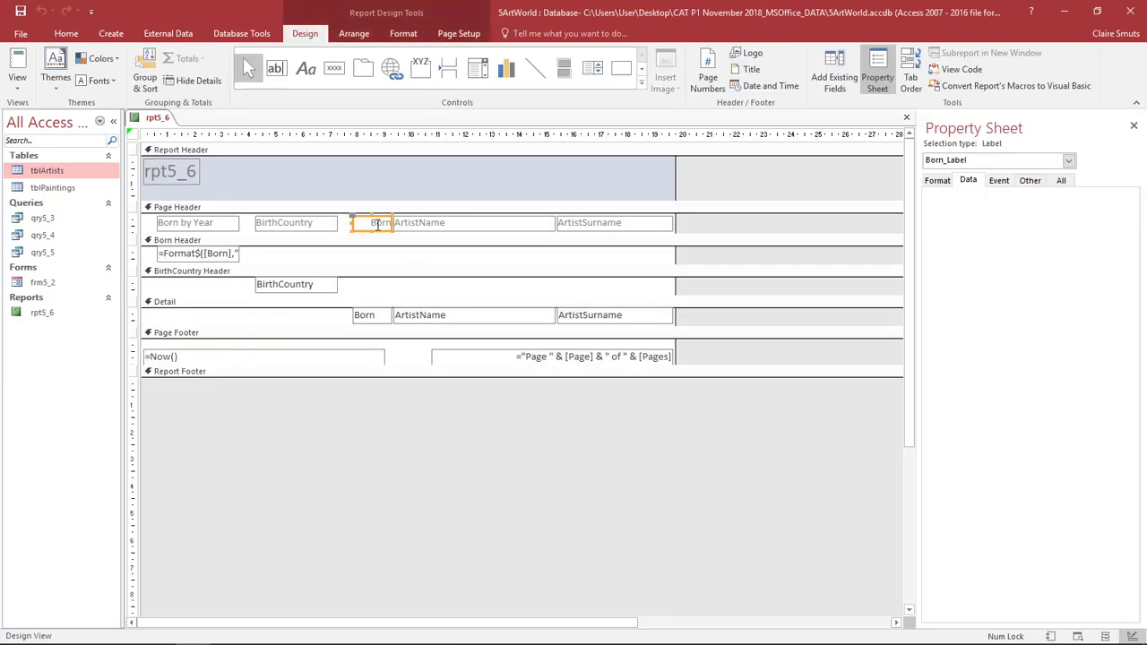
key(Delete)
click(378, 315)
key(Delete)
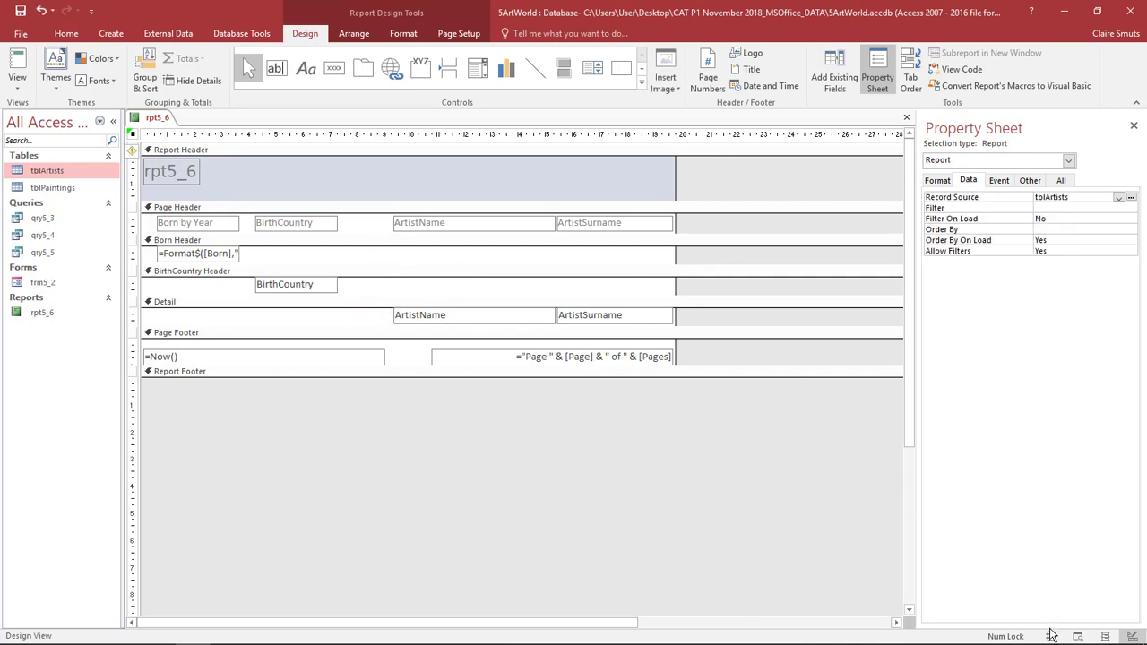
click(1050, 635)
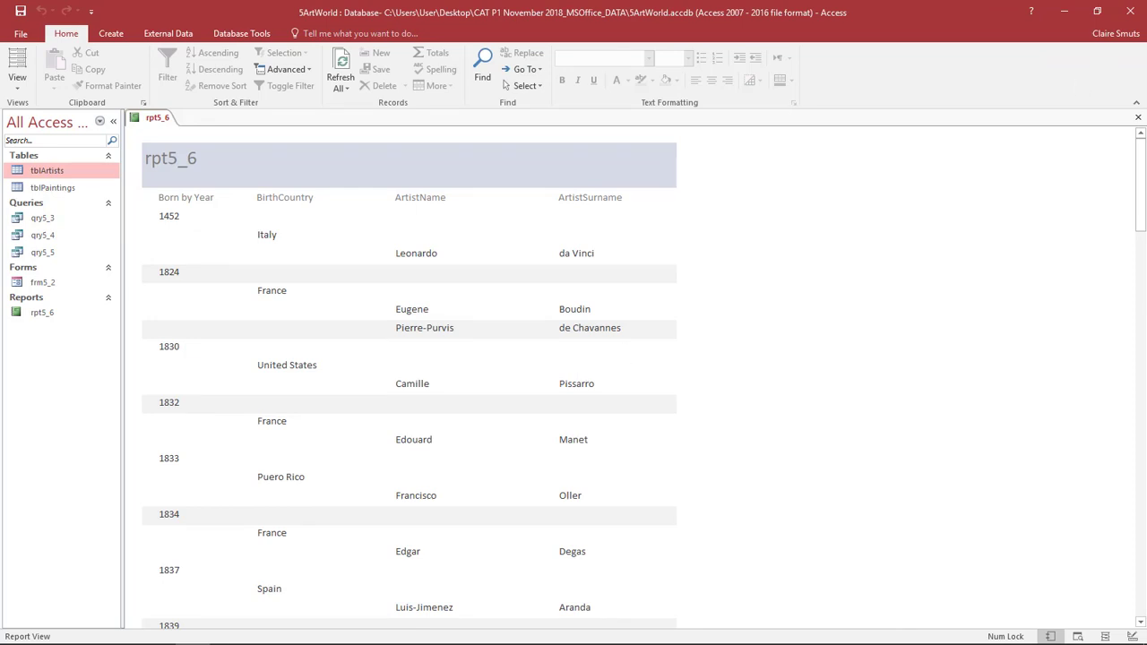
- Read the question 5.6 requirement in the exam paper about the function for the total number of artists per country per year
click(1073, 10)
click(139, 234)
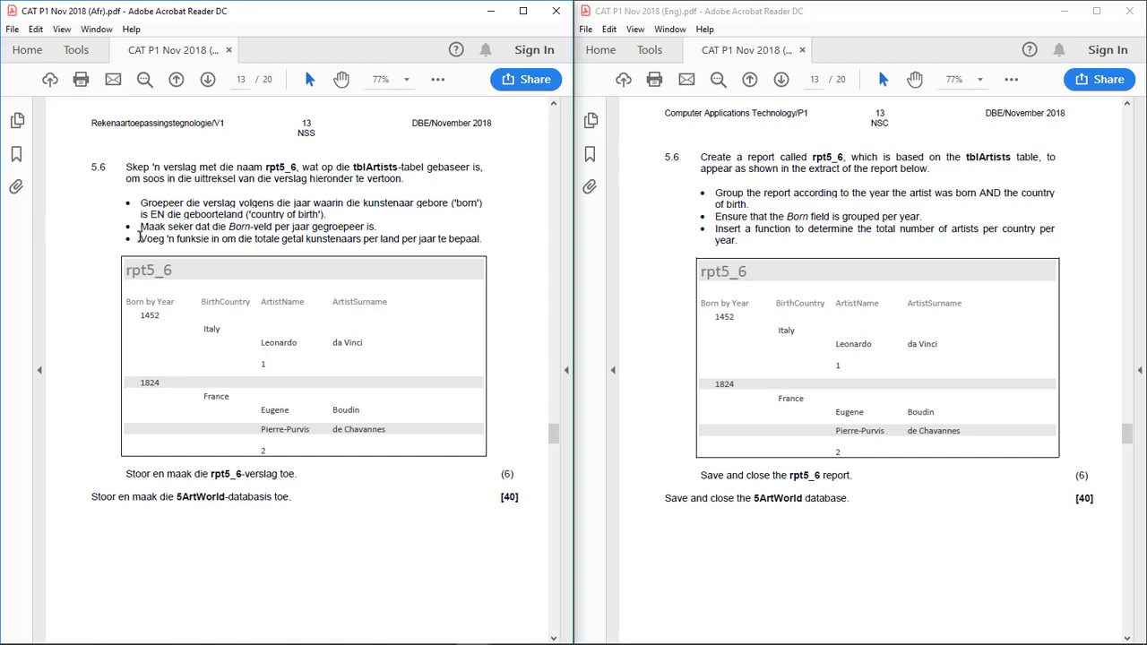
drag(140, 237, 486, 239)
click(365, 238)
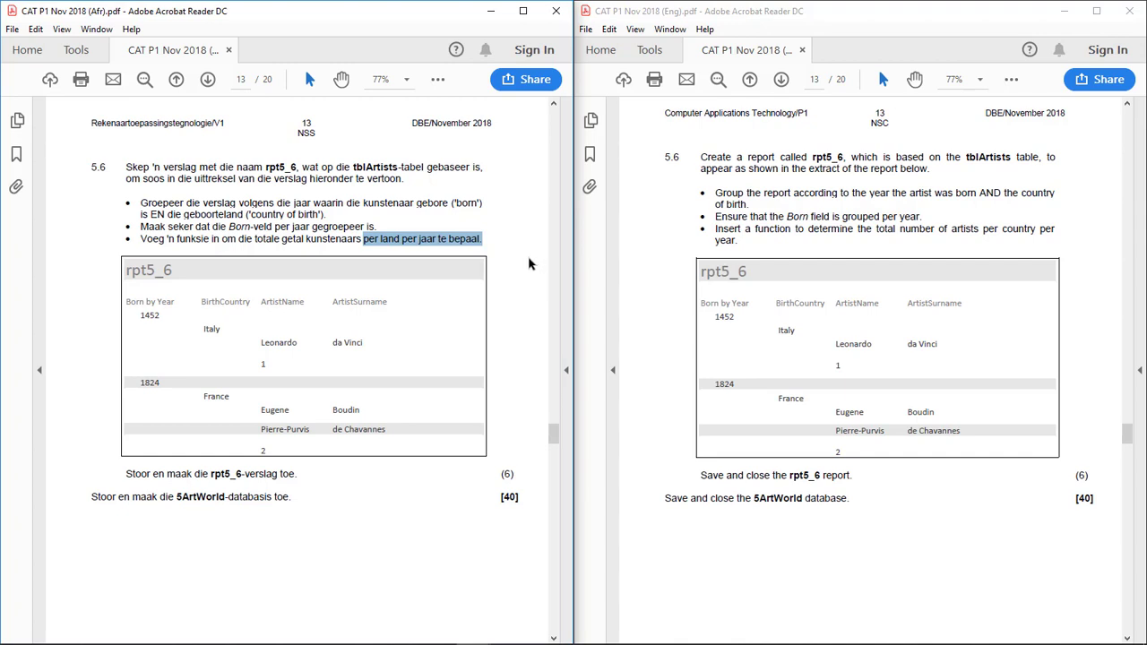
drag(255, 238, 279, 237)
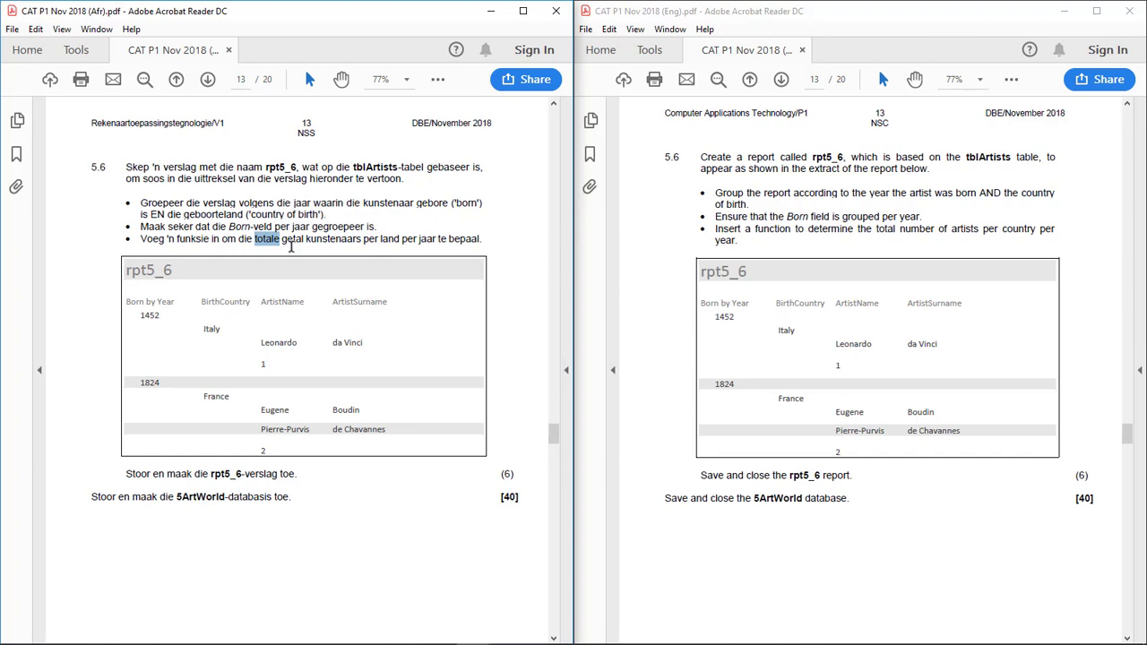
click(287, 240)
drag(254, 239, 403, 242)
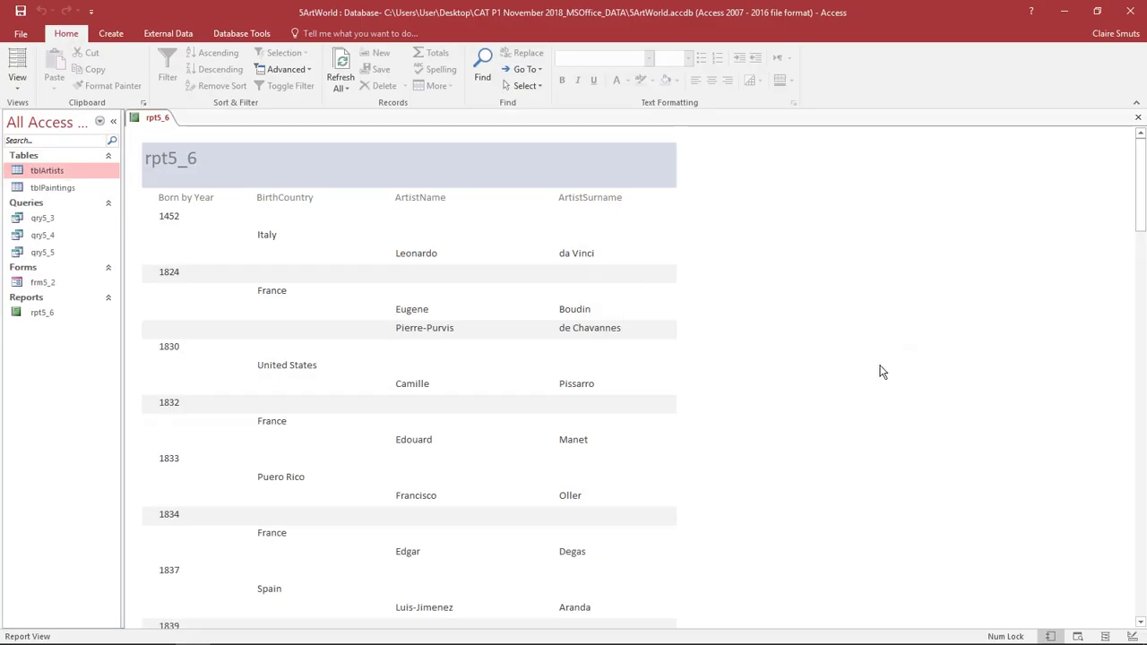
- In Access, open rpt5_6 in Design view and add a footer section to the BirthCountry group
click(1130, 638)
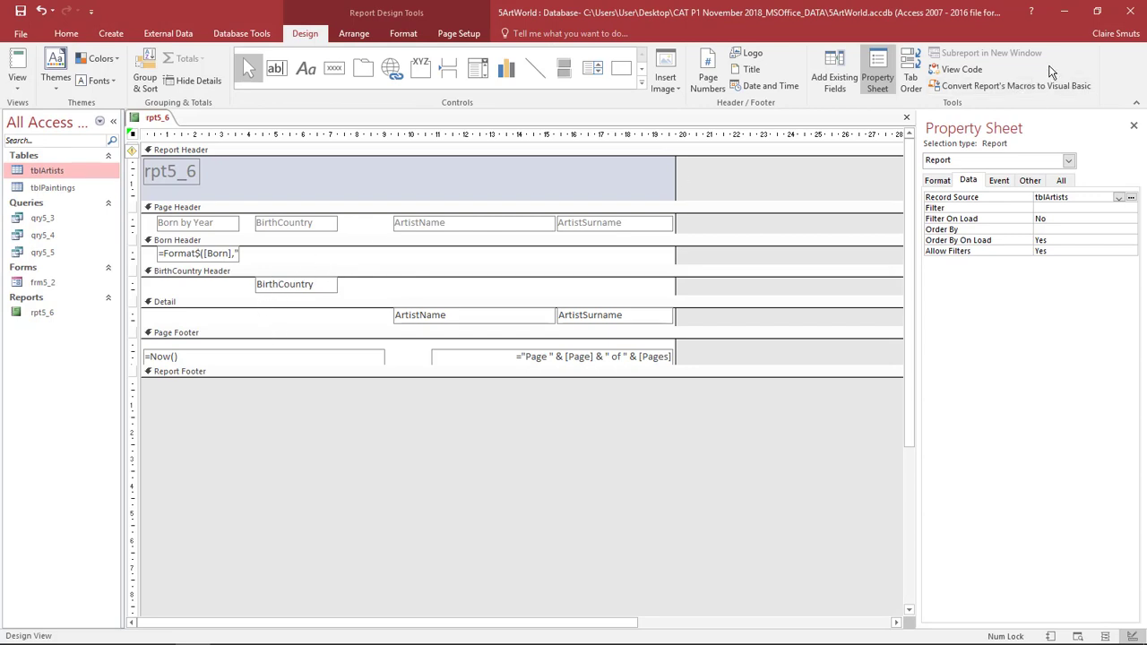
click(1071, 11)
click(237, 272)
click(145, 82)
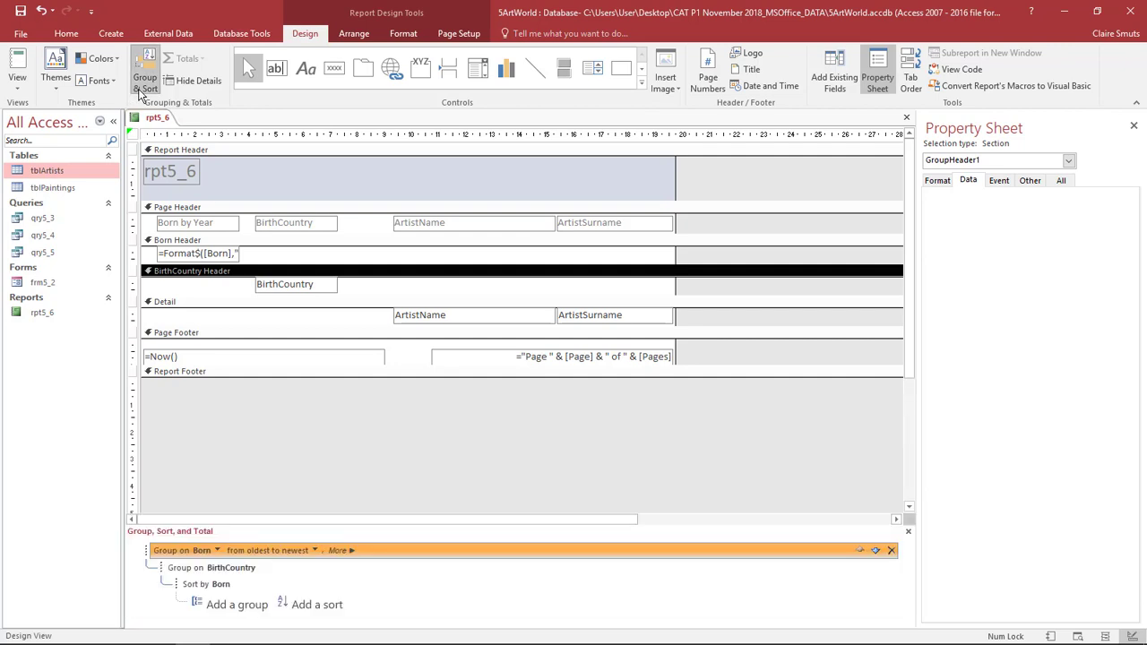
click(187, 570)
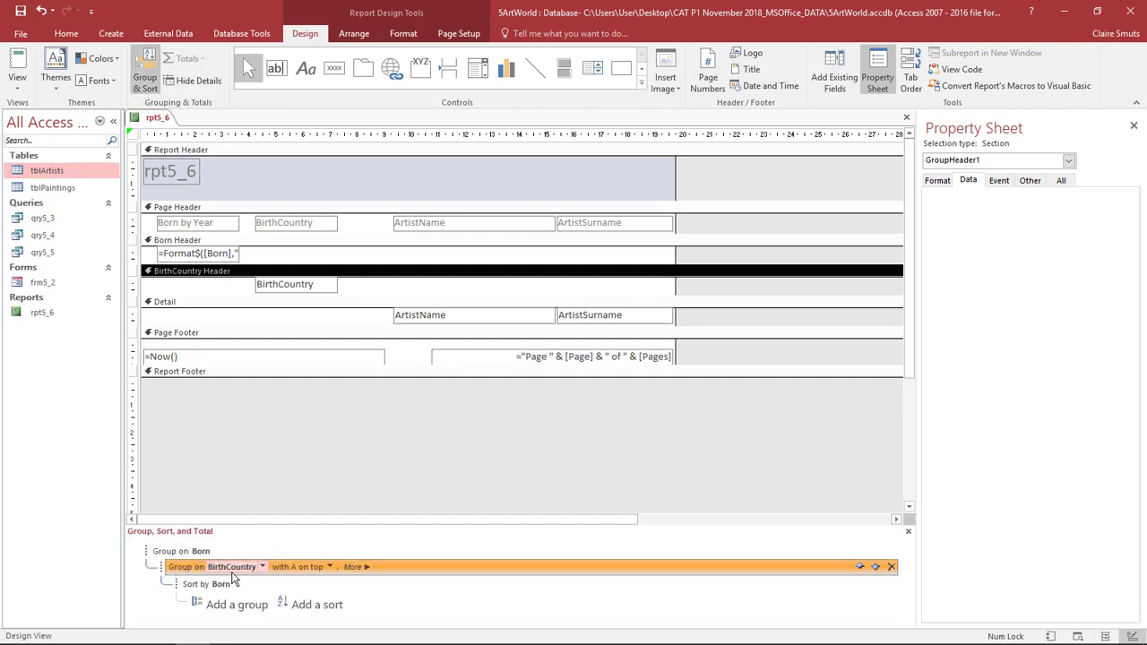
click(363, 570)
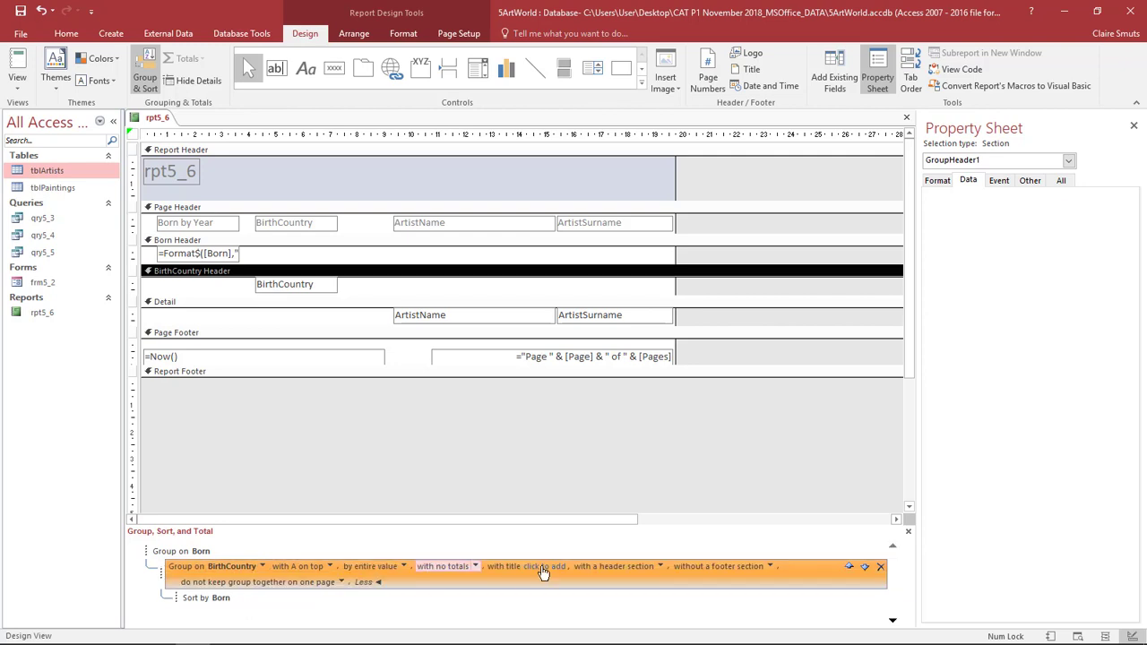
click(769, 566)
click(756, 581)
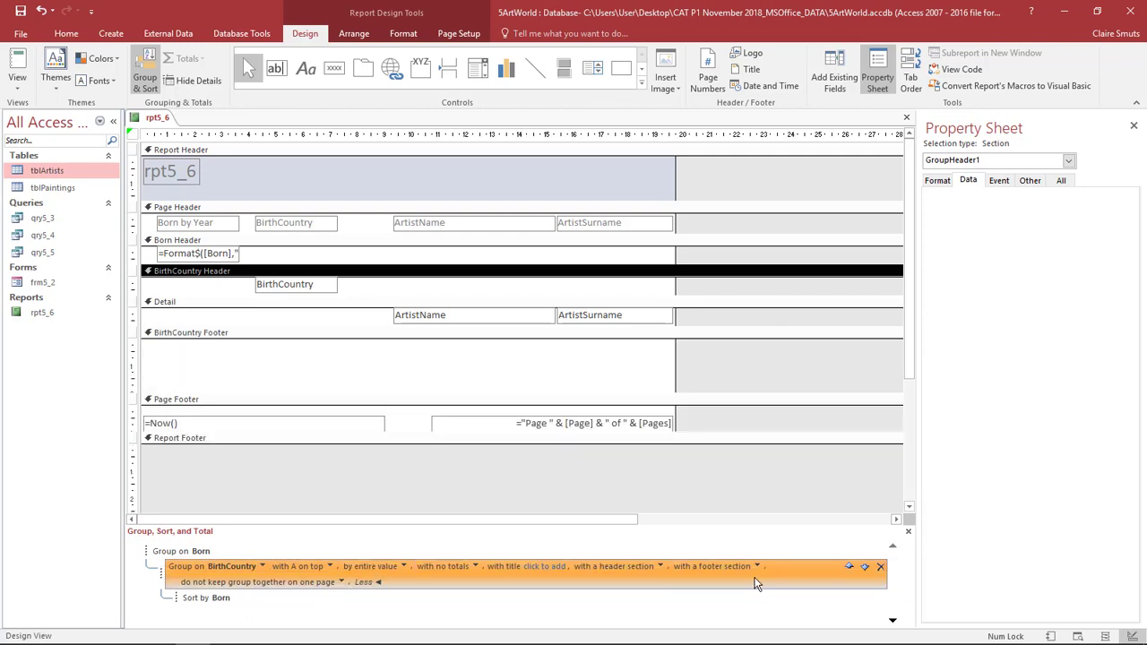
- Add a text box containing =Count(*) to the BirthCountry Footer and delete its attached label
click(265, 374)
click(265, 374)
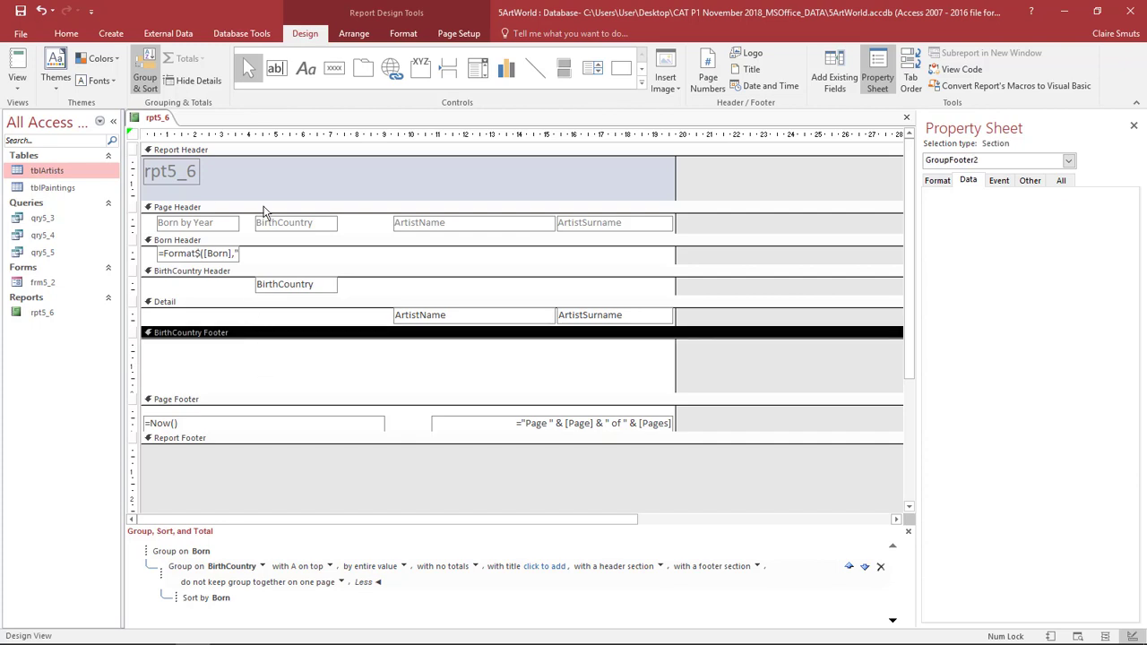
click(277, 69)
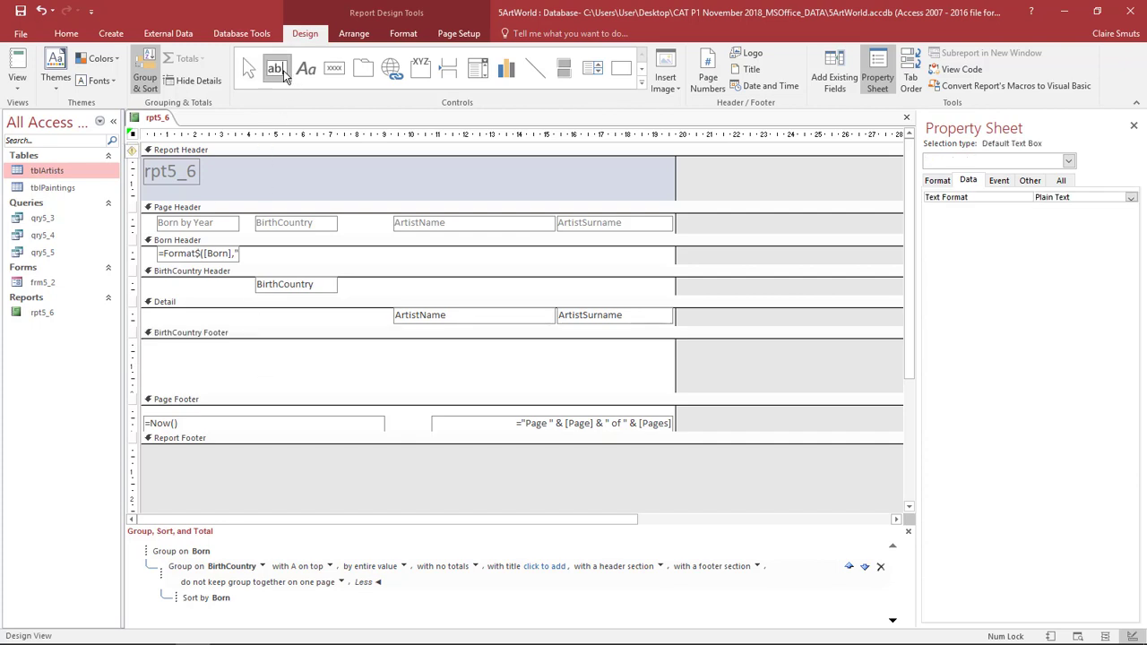
click(267, 345)
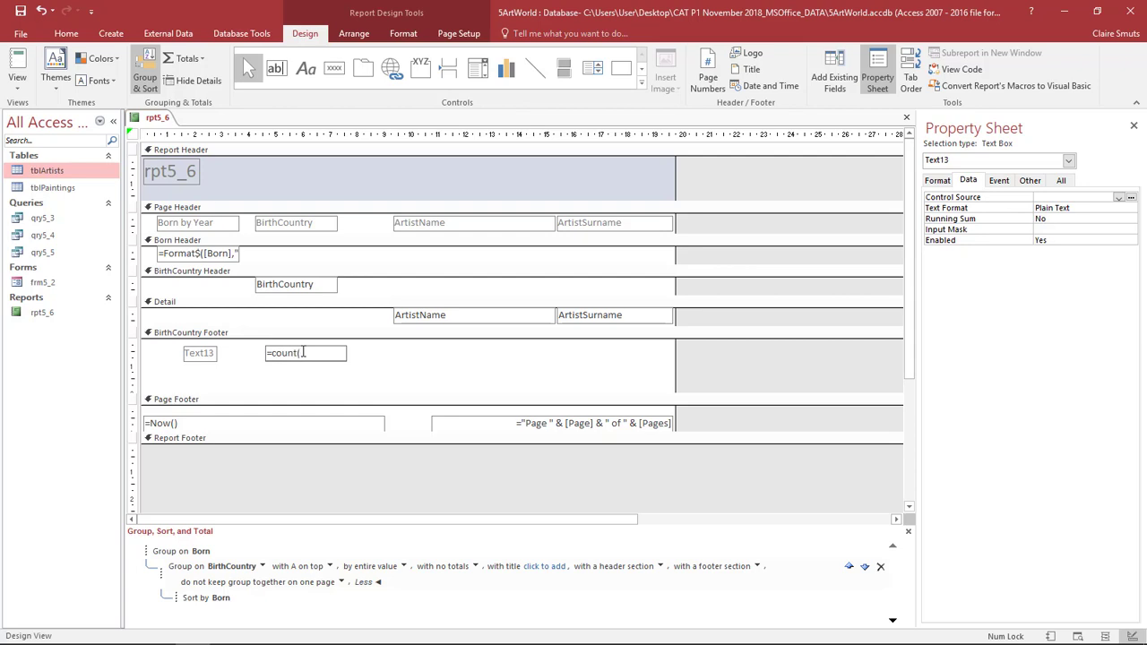
text(=count(*))
click(202, 358)
click(203, 360)
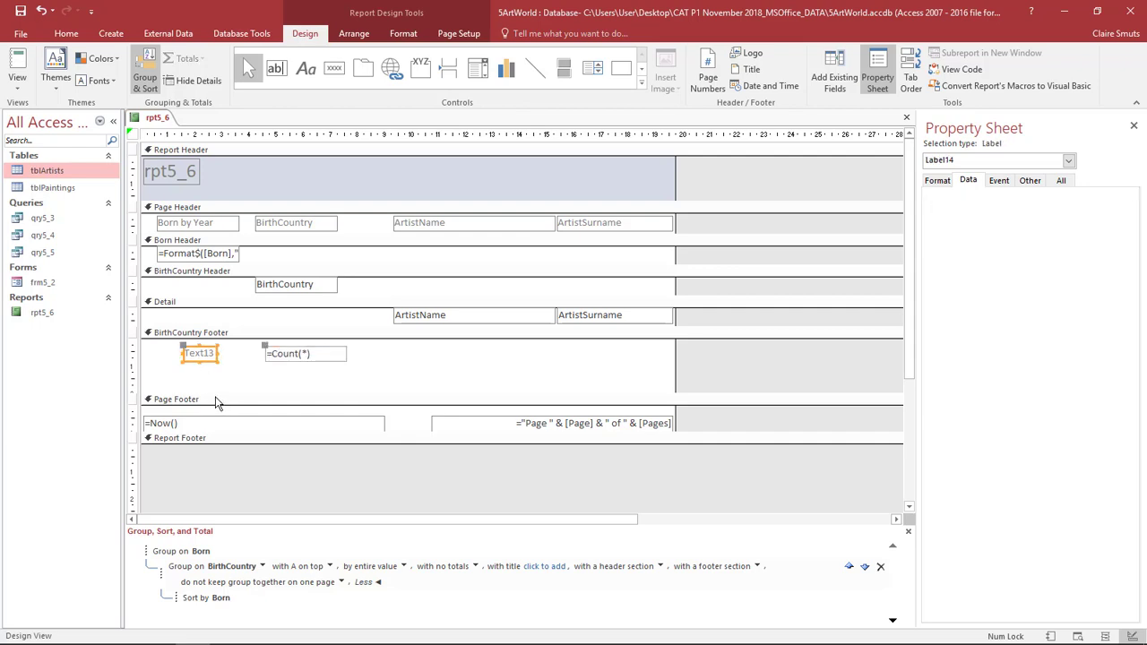
key(Delete)
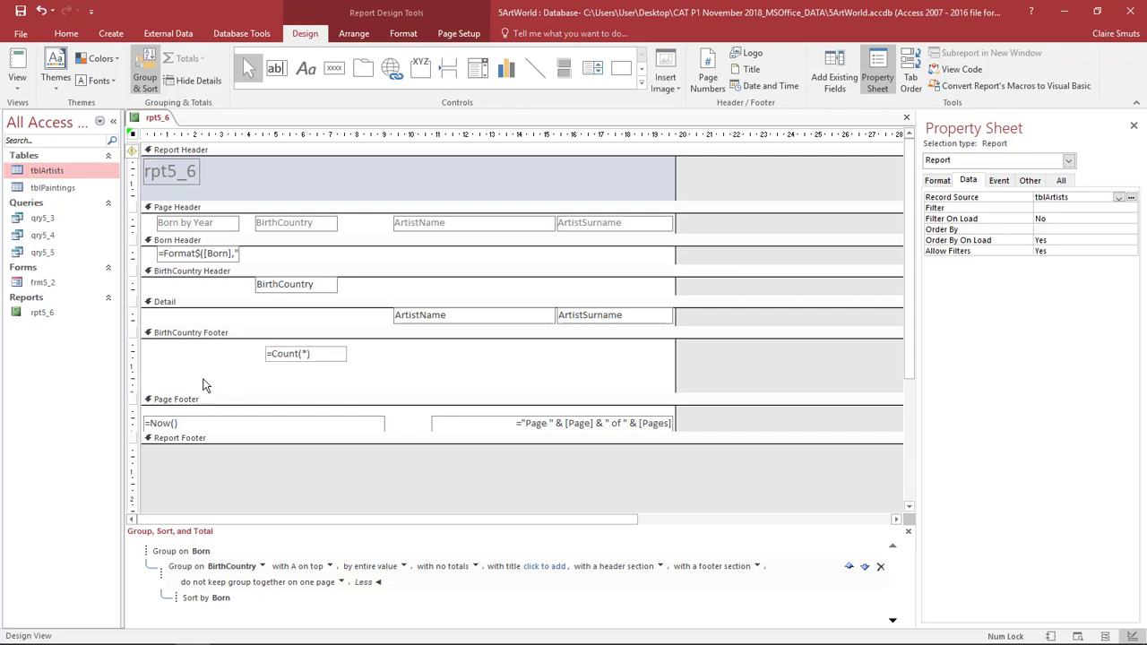
- Move the =Count(*) text box beneath the ArtistName column and reduce the height of the BirthCountry Footer
click(265, 365)
drag(328, 351, 456, 342)
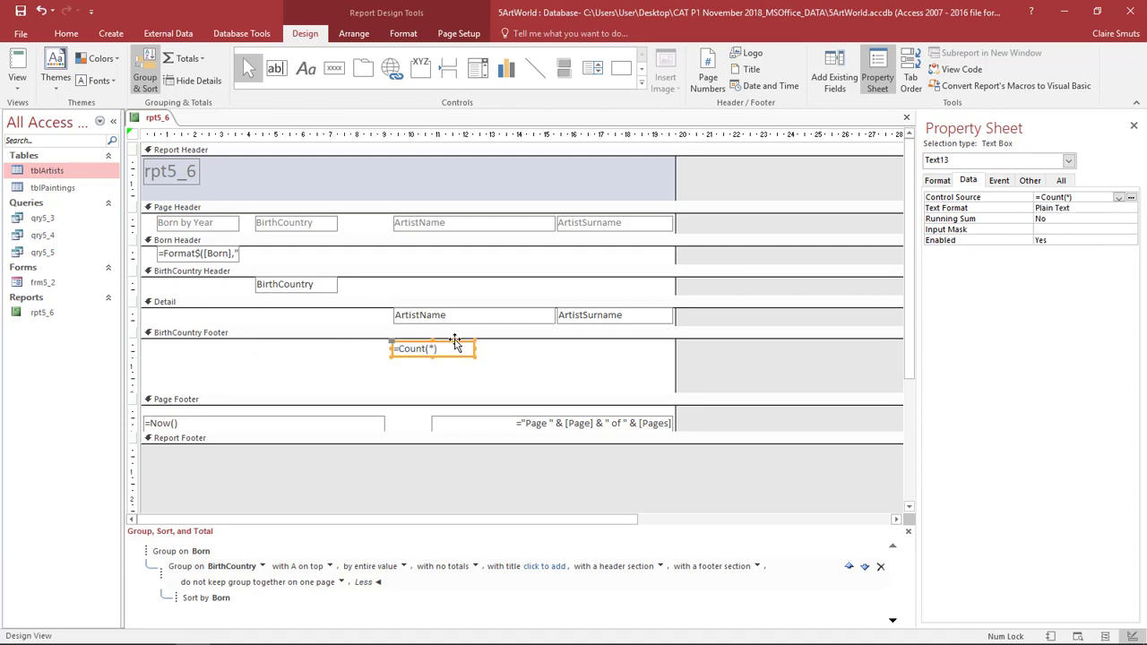
drag(507, 394, 507, 370)
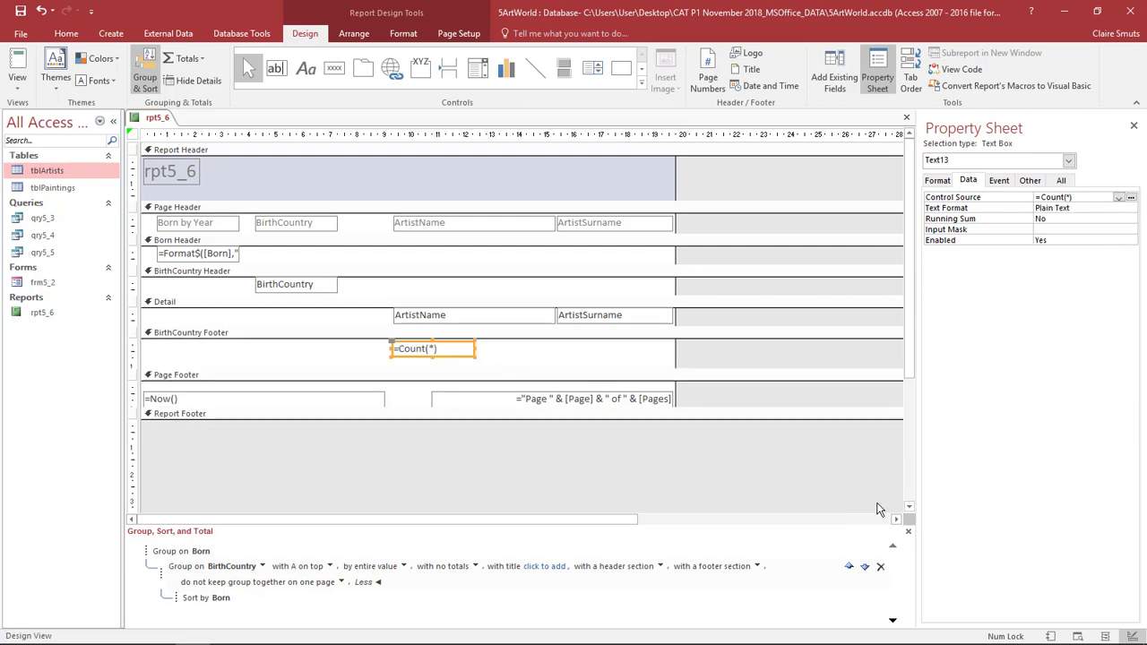
- Compare the artist counts in Report view with the sample report in question 5.6, and return rpt5_6 to Design view
click(1051, 636)
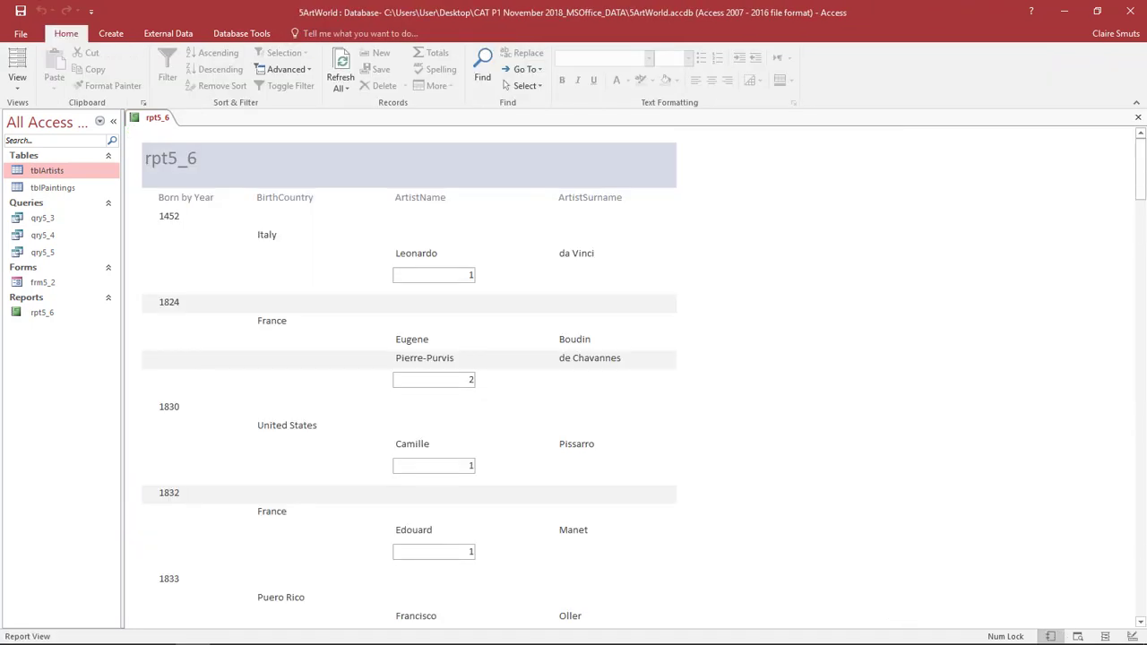
click(1063, 12)
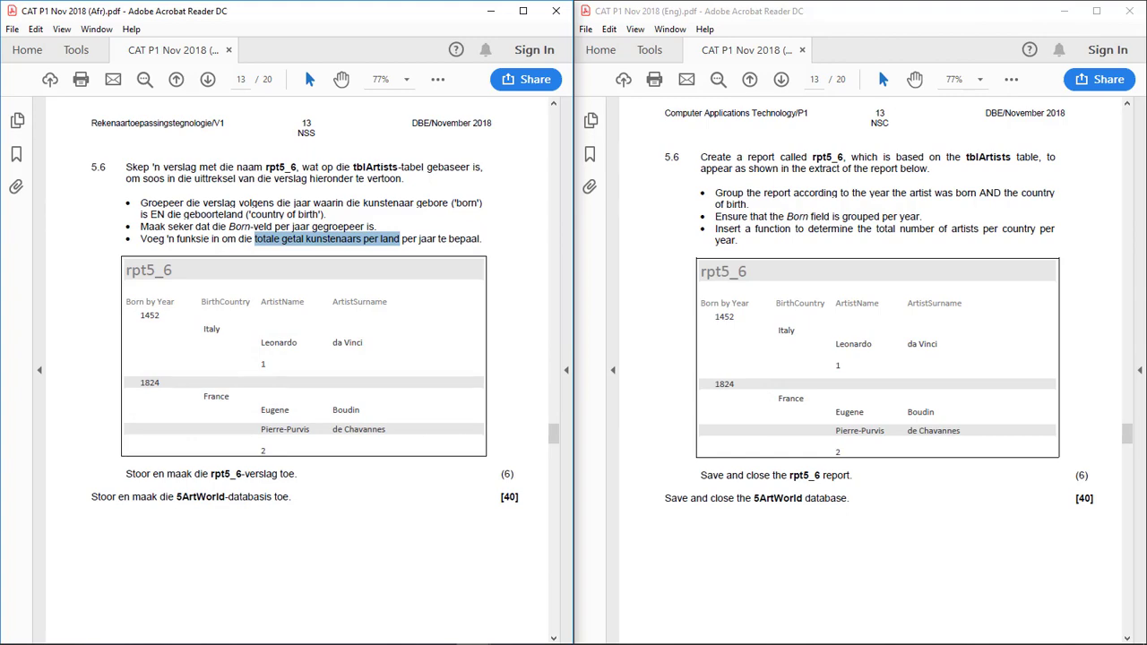
click(193, 644)
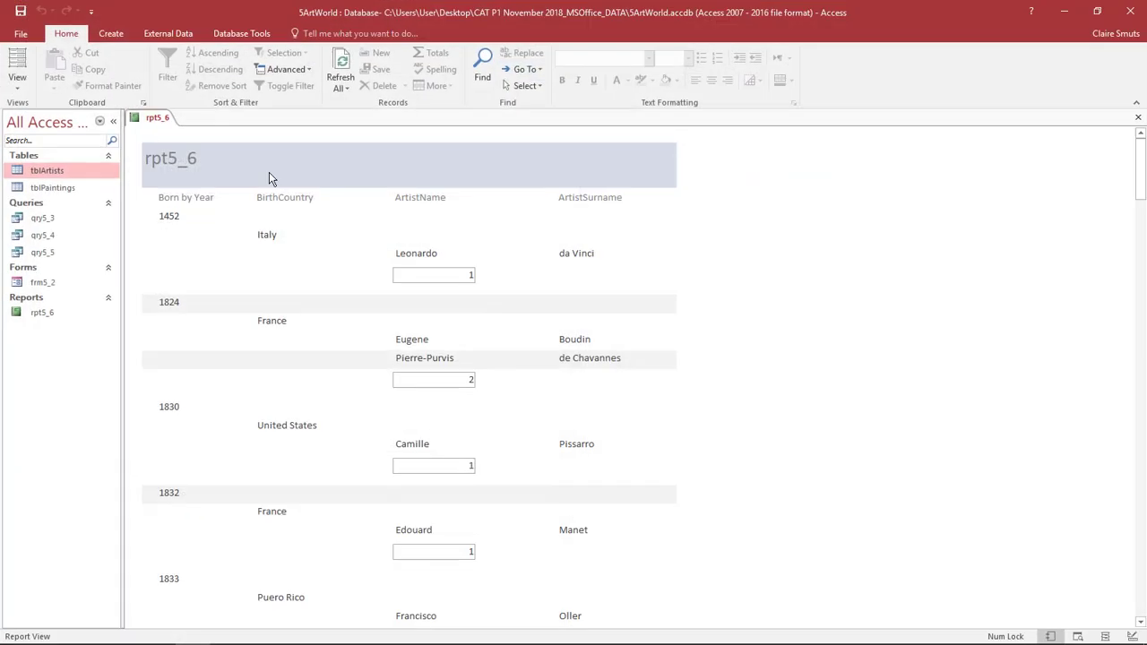
click(1133, 636)
click(490, 362)
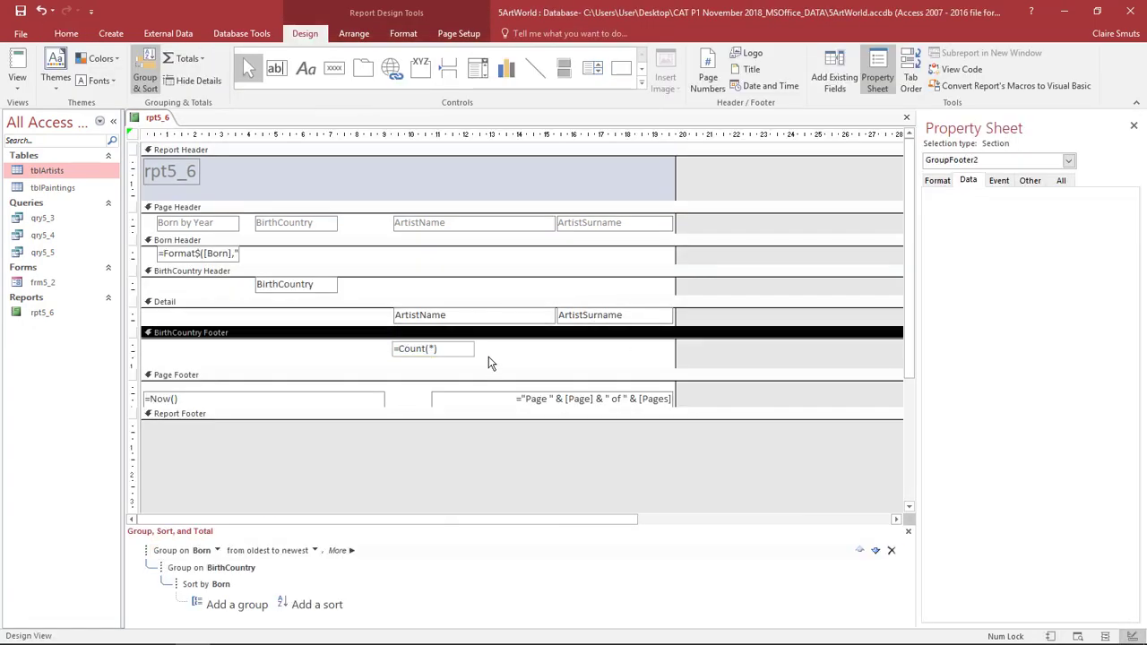
- Make the outline of the =Count(*) text box in the BirthCountry Footer transparent and check the report in Report view
click(438, 353)
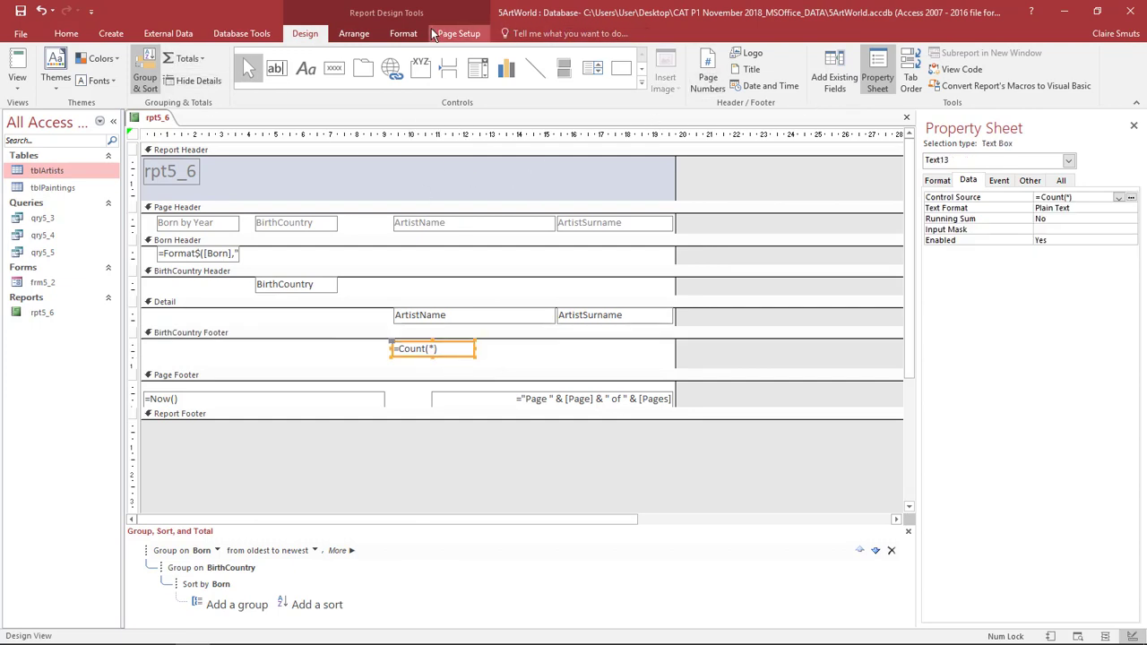
click(405, 34)
click(608, 69)
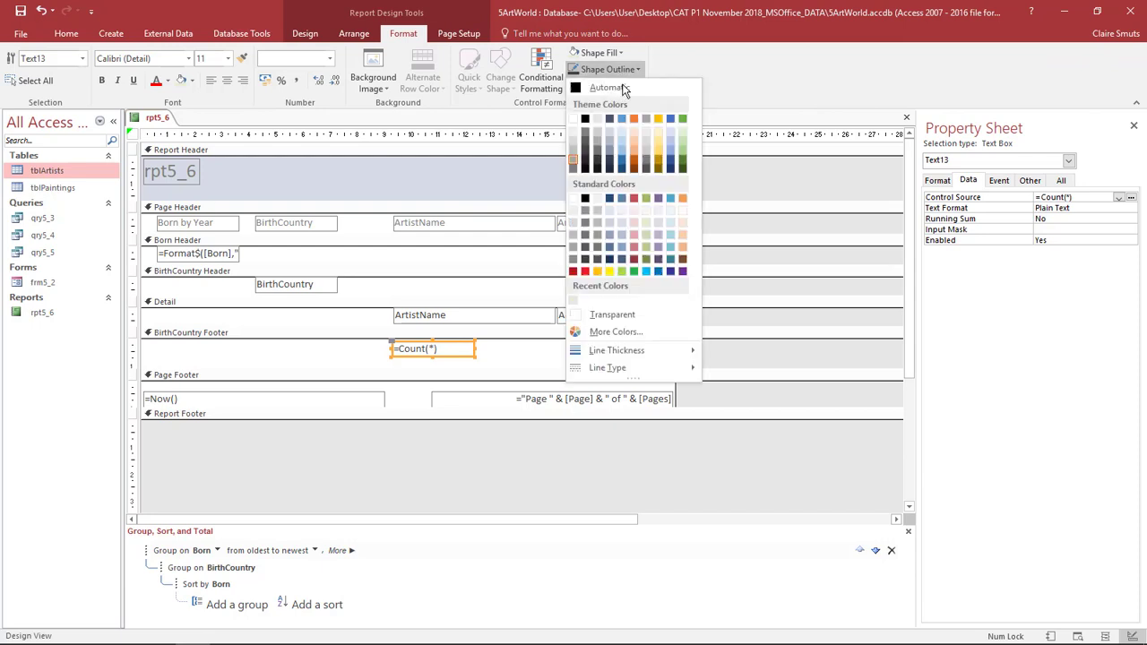
click(612, 315)
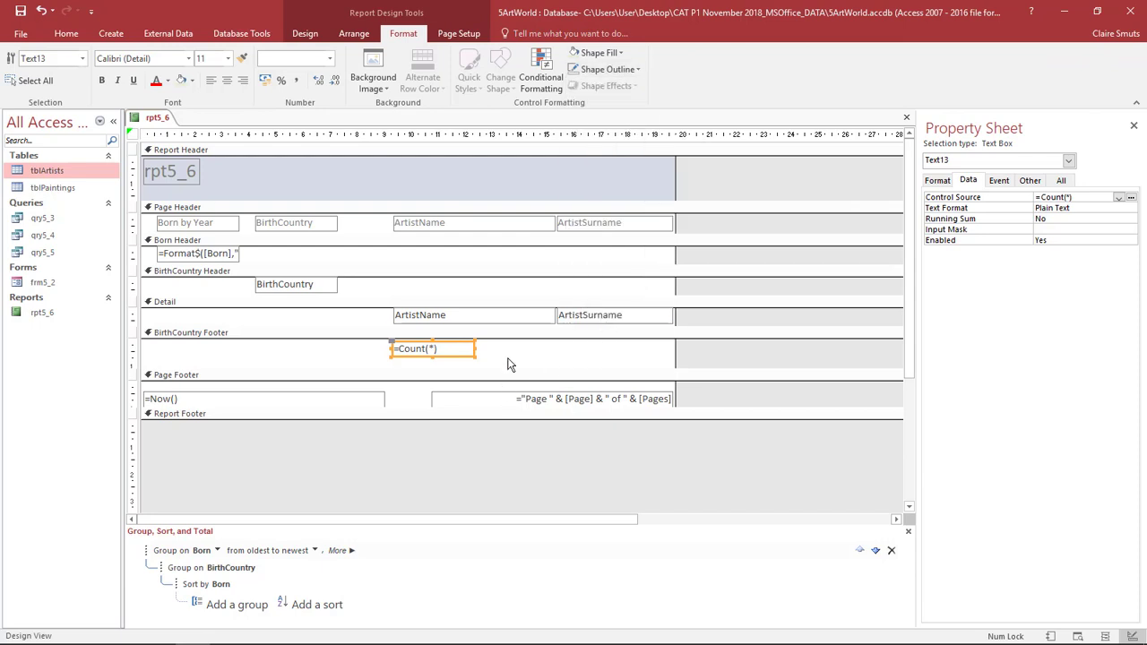
click(507, 363)
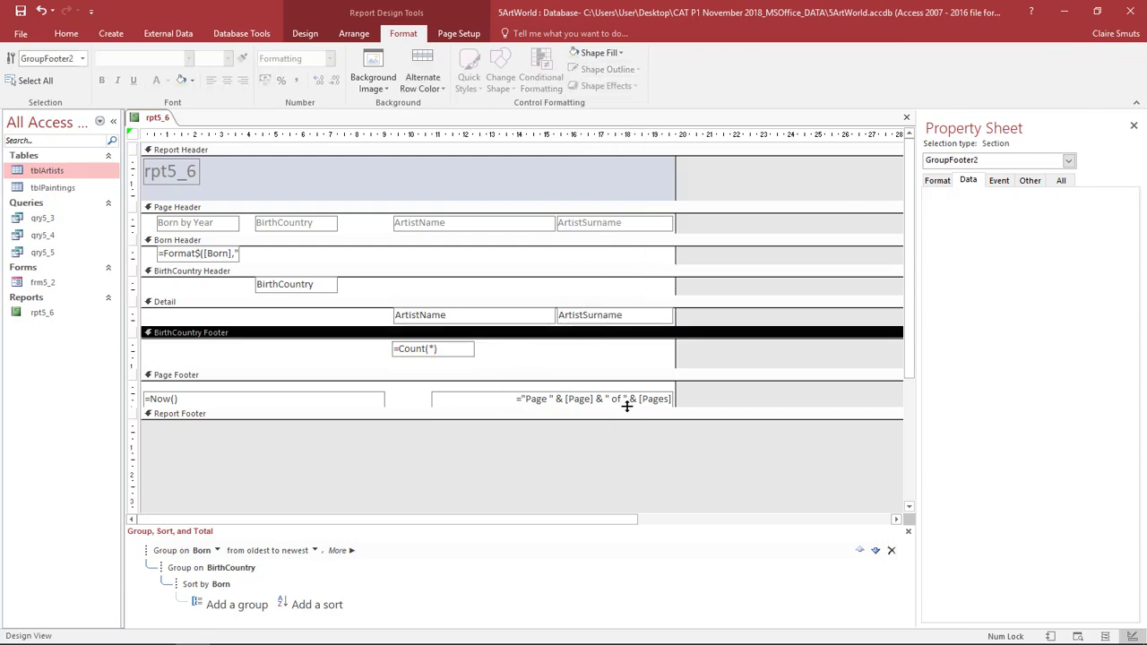
click(1051, 636)
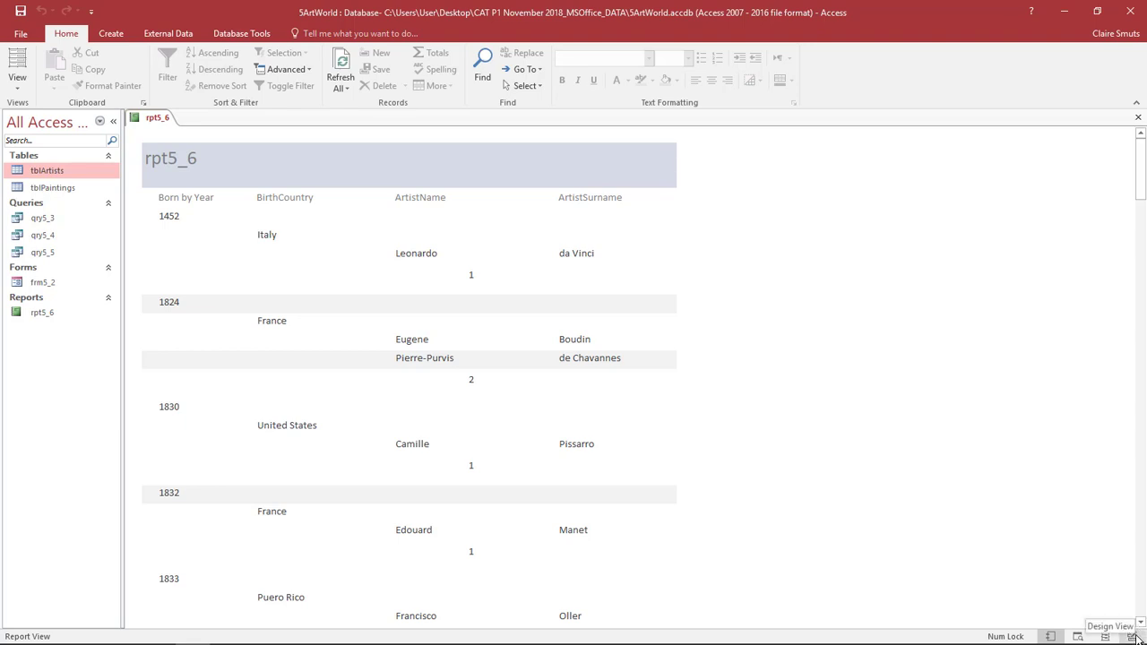
click(1133, 636)
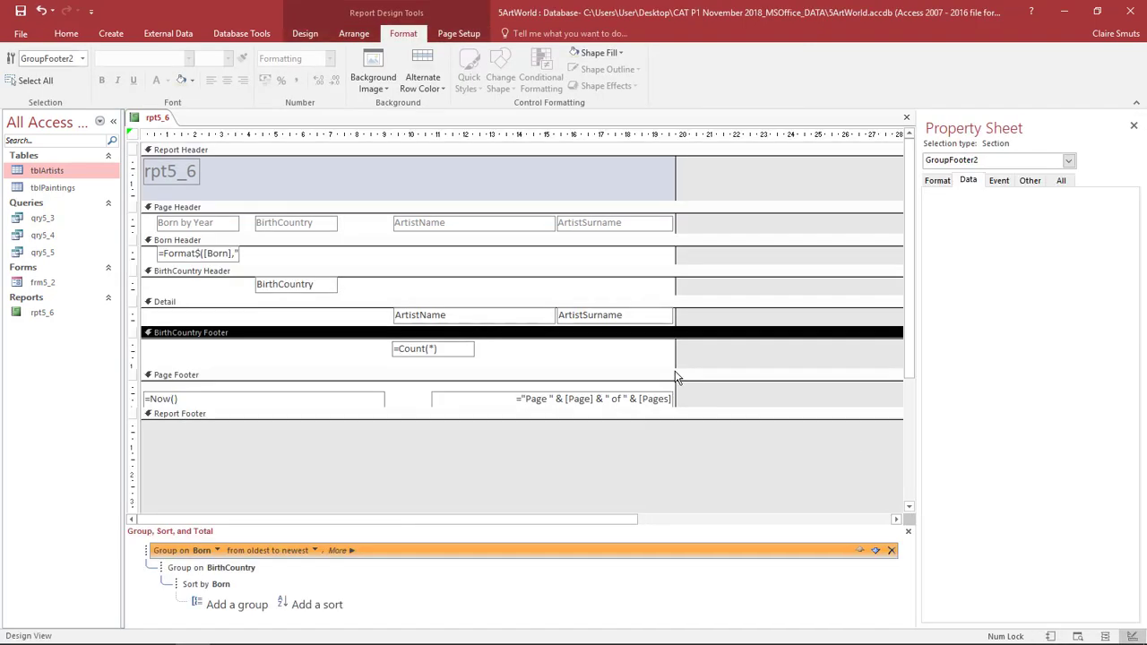
- Extend the Report Footer downward to open up an empty area beneath its header bar
click(460, 352)
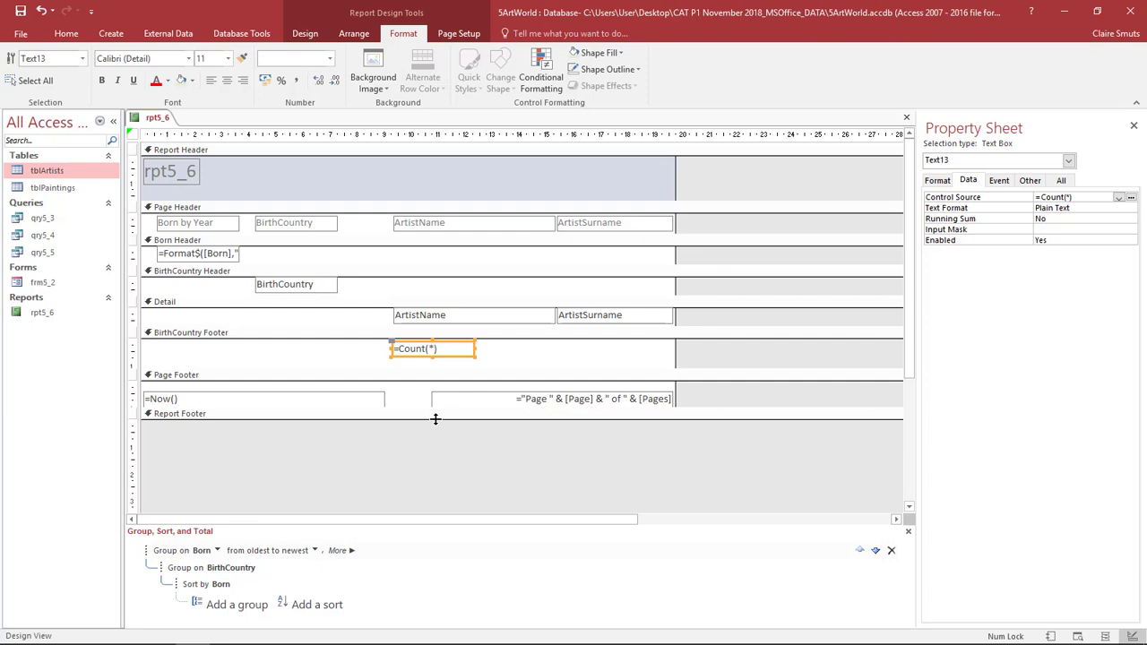
drag(436, 418, 440, 453)
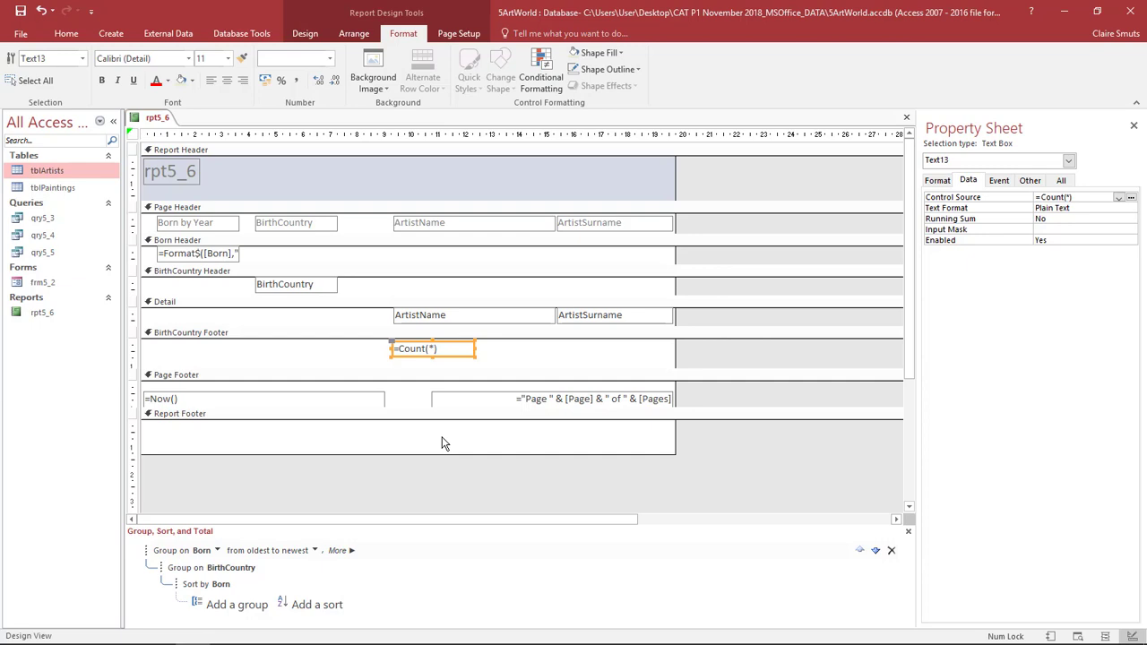
click(442, 443)
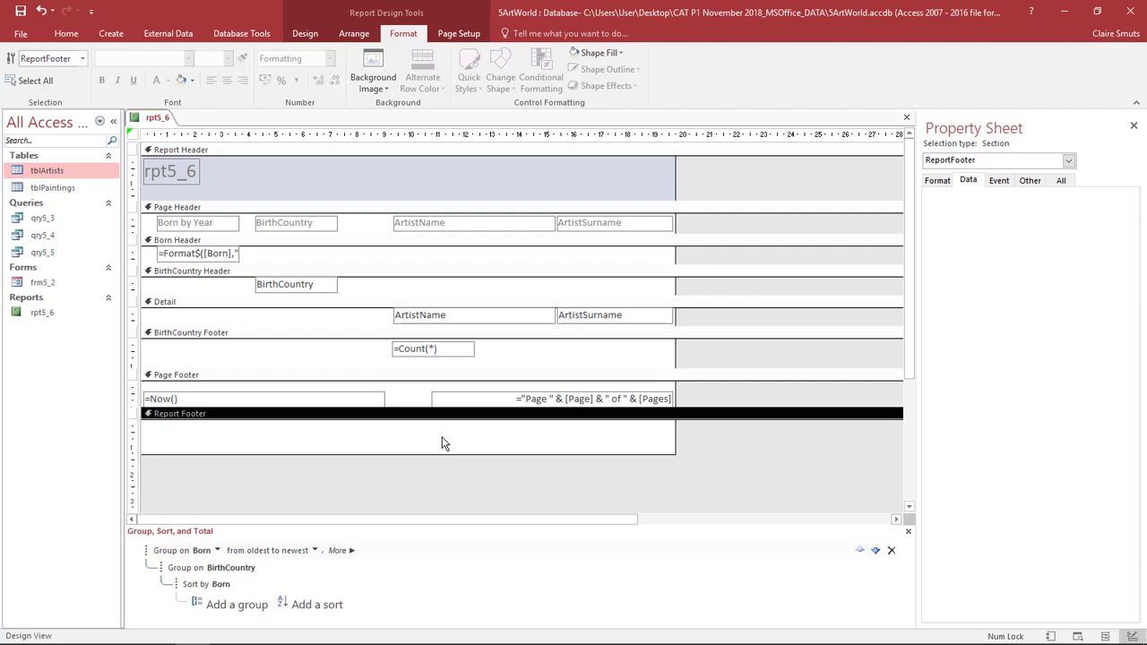
click(309, 33)
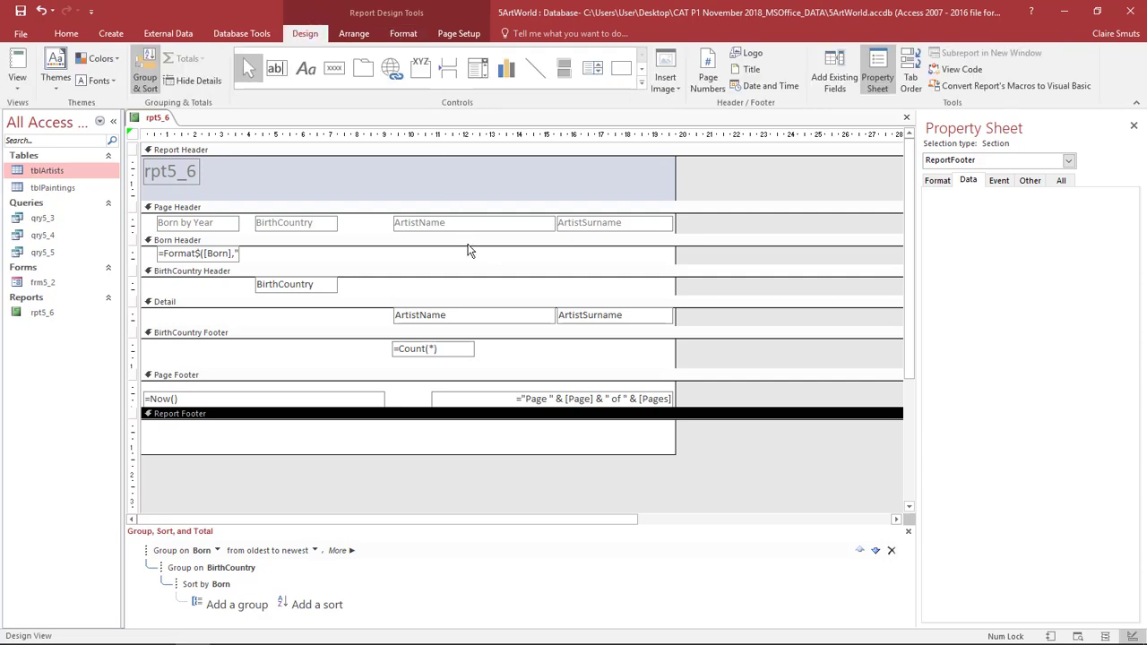
click(516, 360)
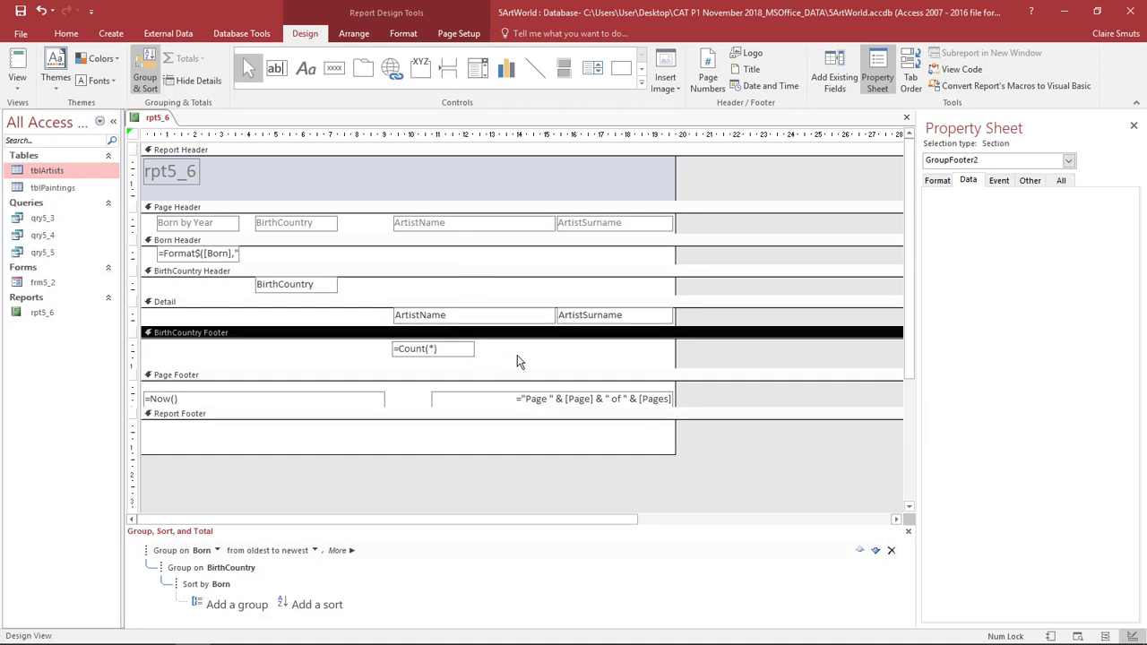
- Undo the recent report edits back to before the BirthCountry Footer and its =Count(*) text box were added
click(40, 12)
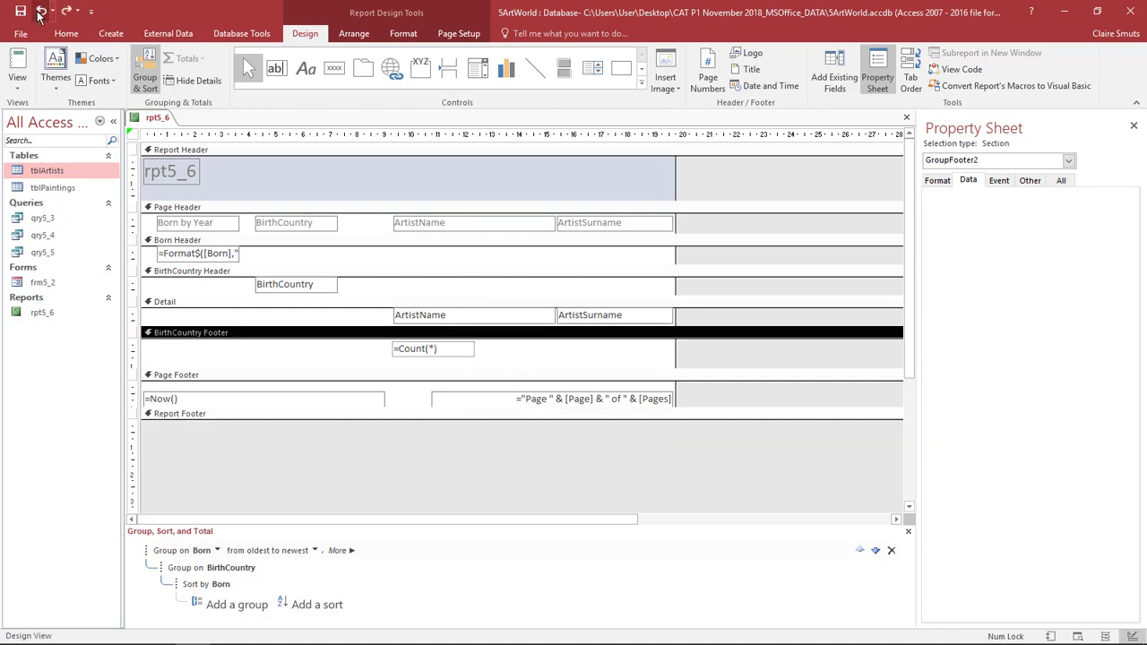
click(38, 12)
click(38, 12)
click(39, 12)
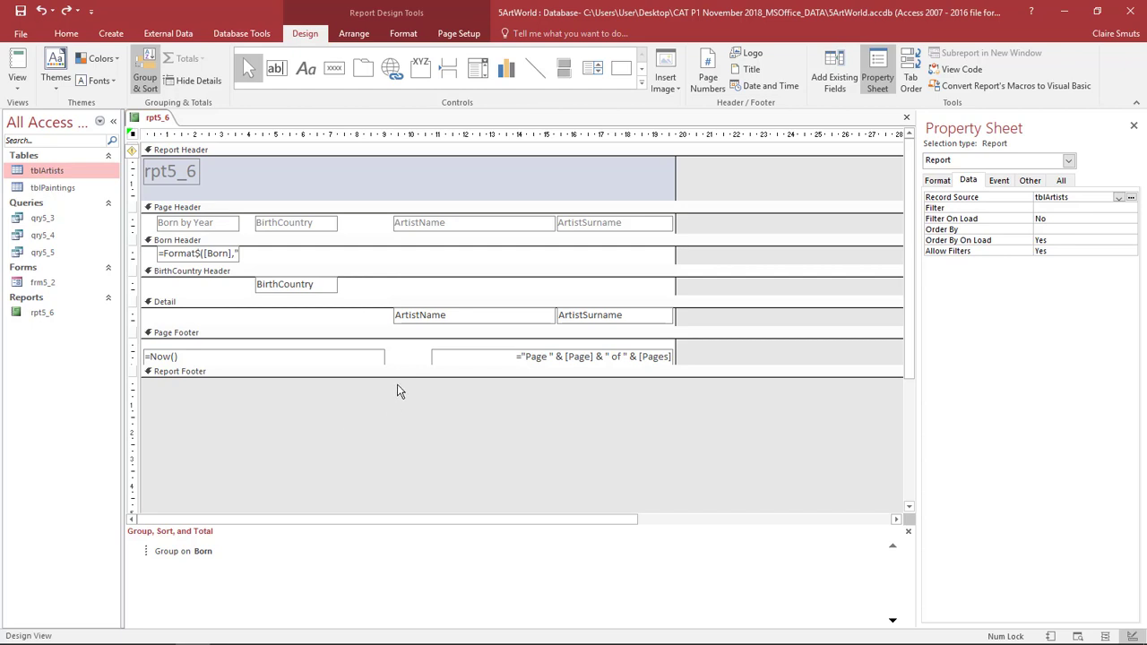
- Try adding a Count Records total for the ArtistName text box in the Detail section, and undo it
click(405, 321)
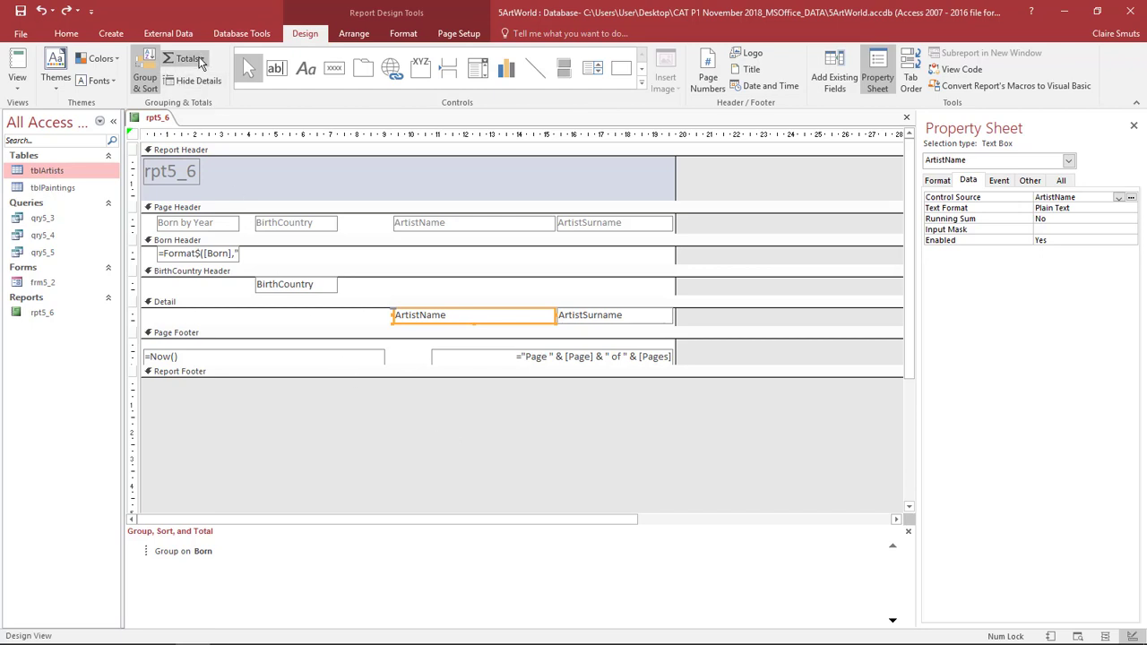
click(201, 61)
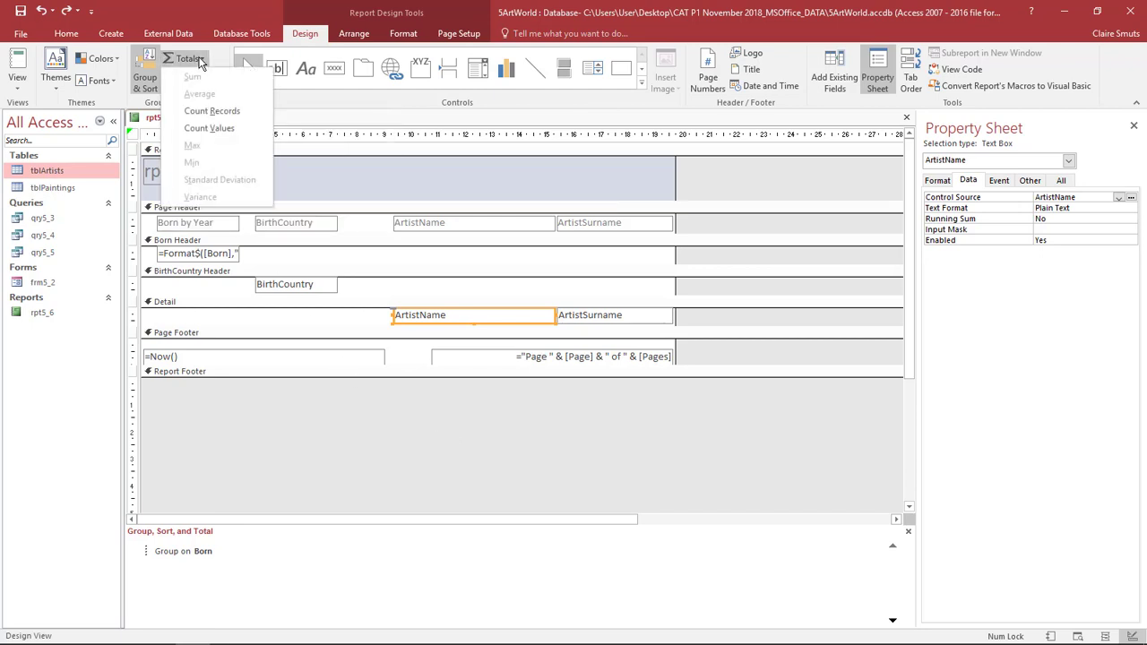
click(212, 111)
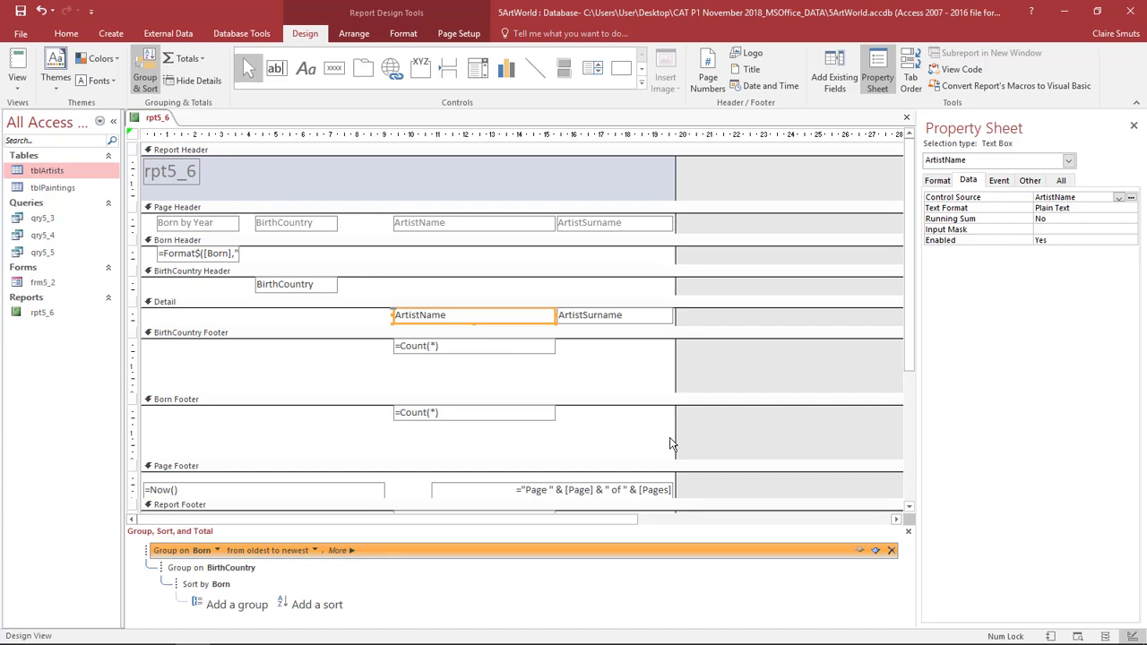
scroll(675, 433, down, 1)
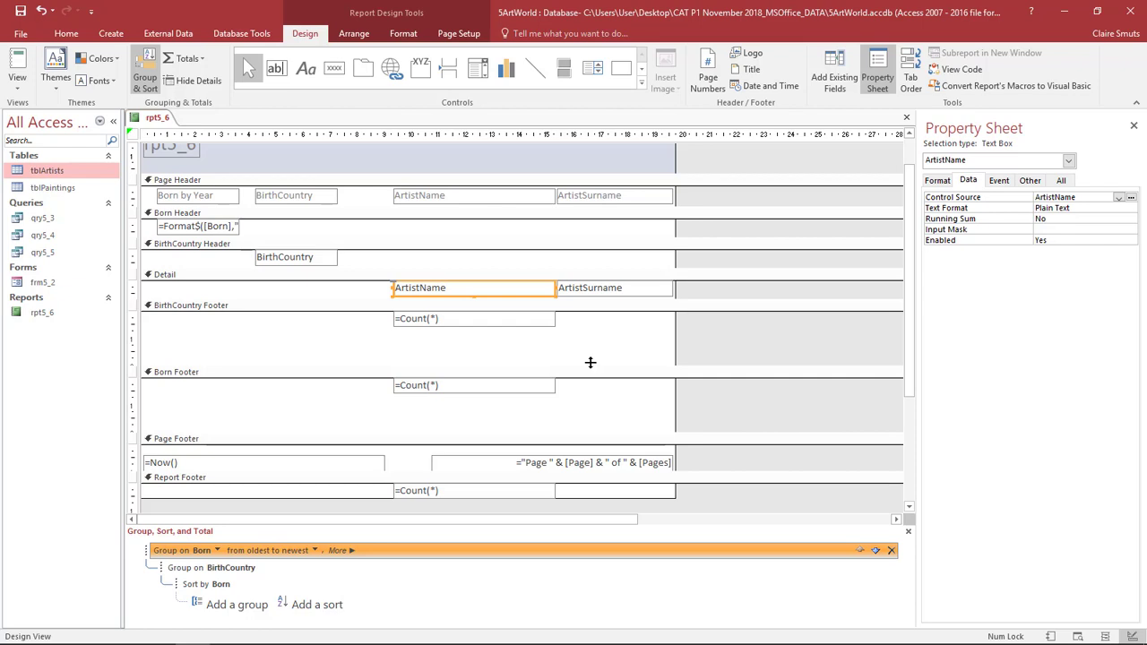
click(601, 350)
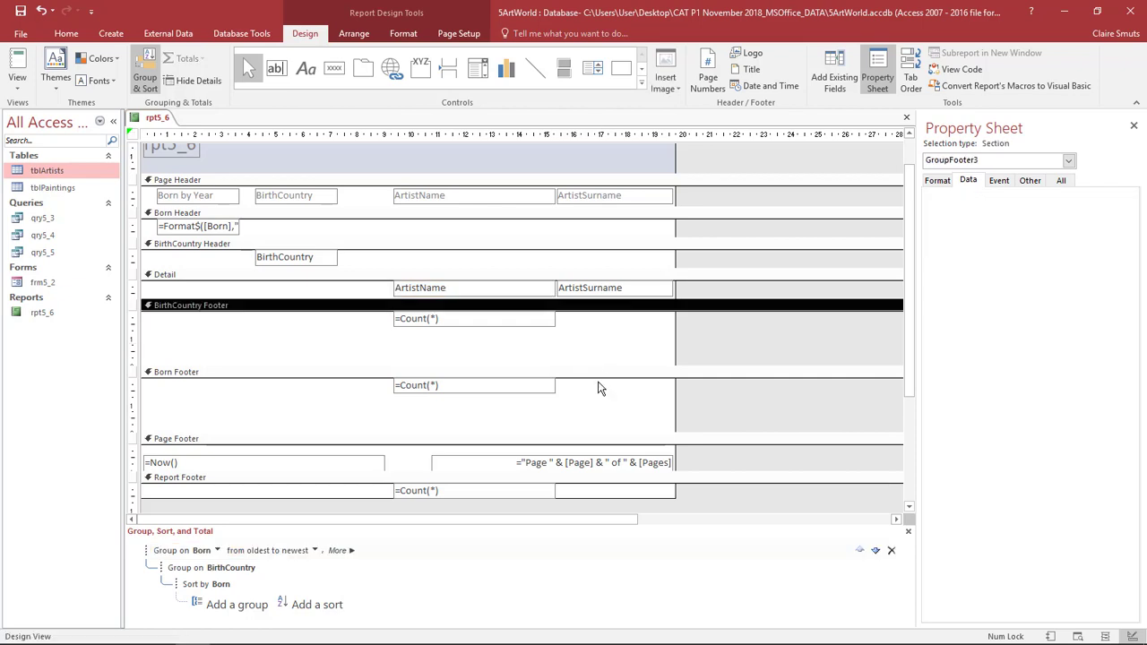
key(ctrl+z)
- Examine which total functions are available for the Born by Year and BirthCountry text boxes
click(215, 227)
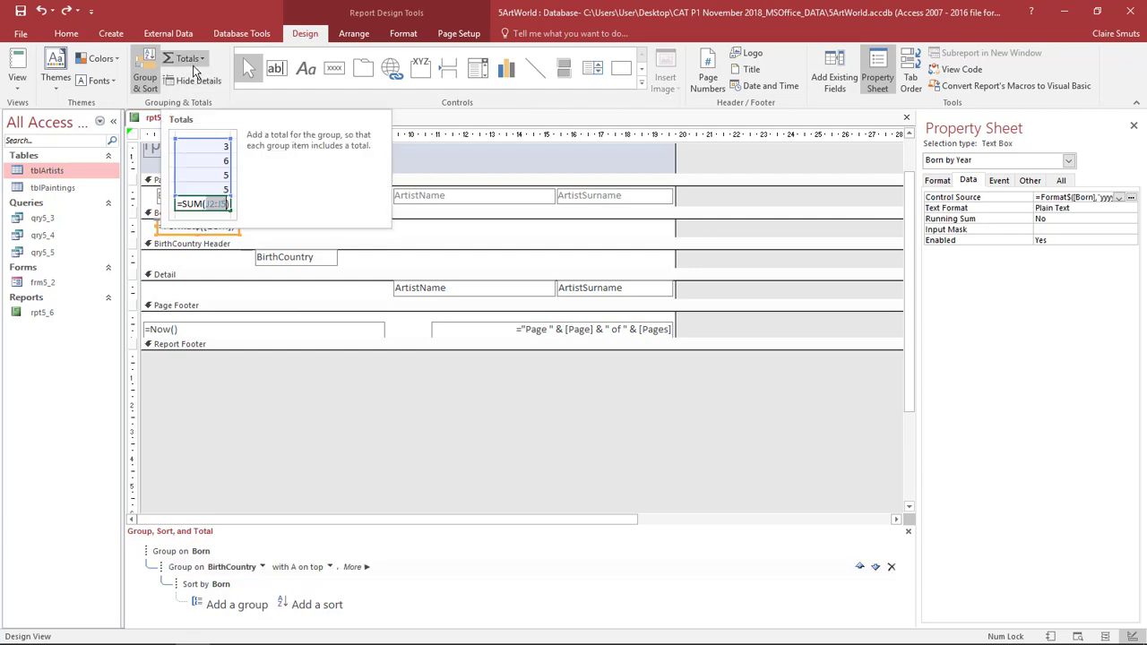
click(188, 59)
click(191, 69)
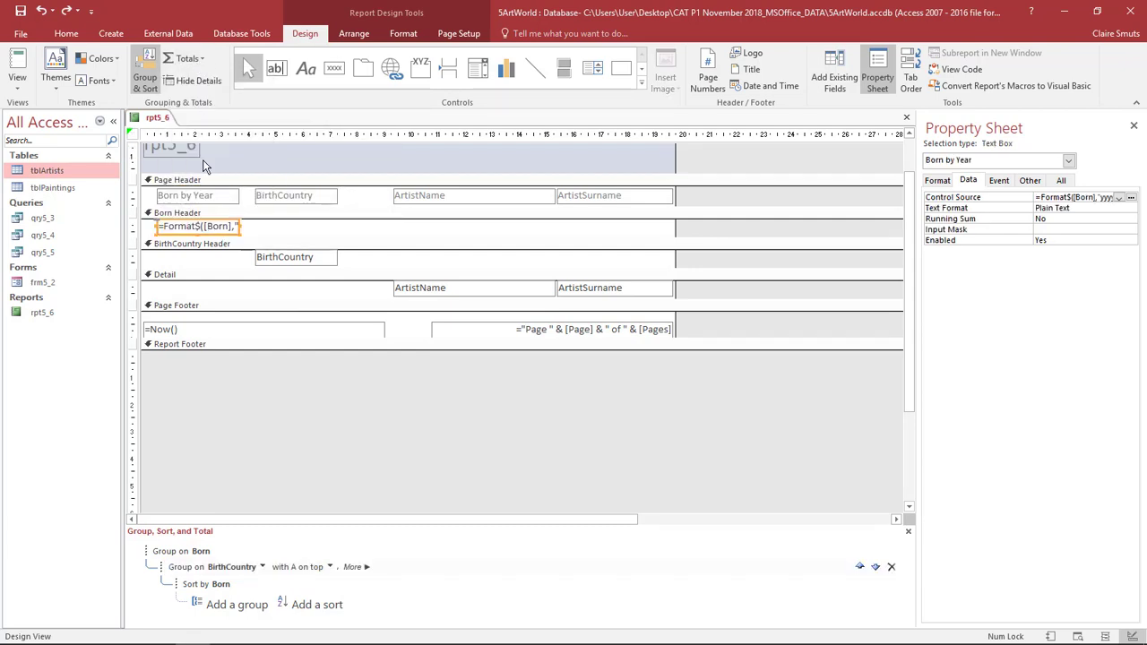
click(333, 257)
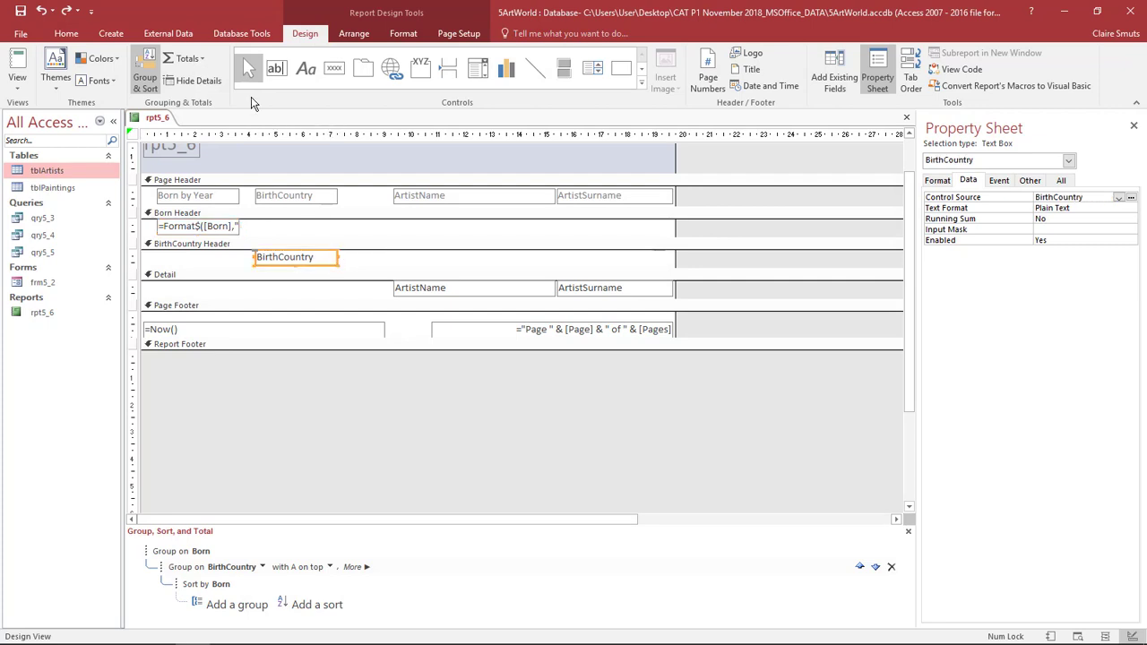
click(189, 59)
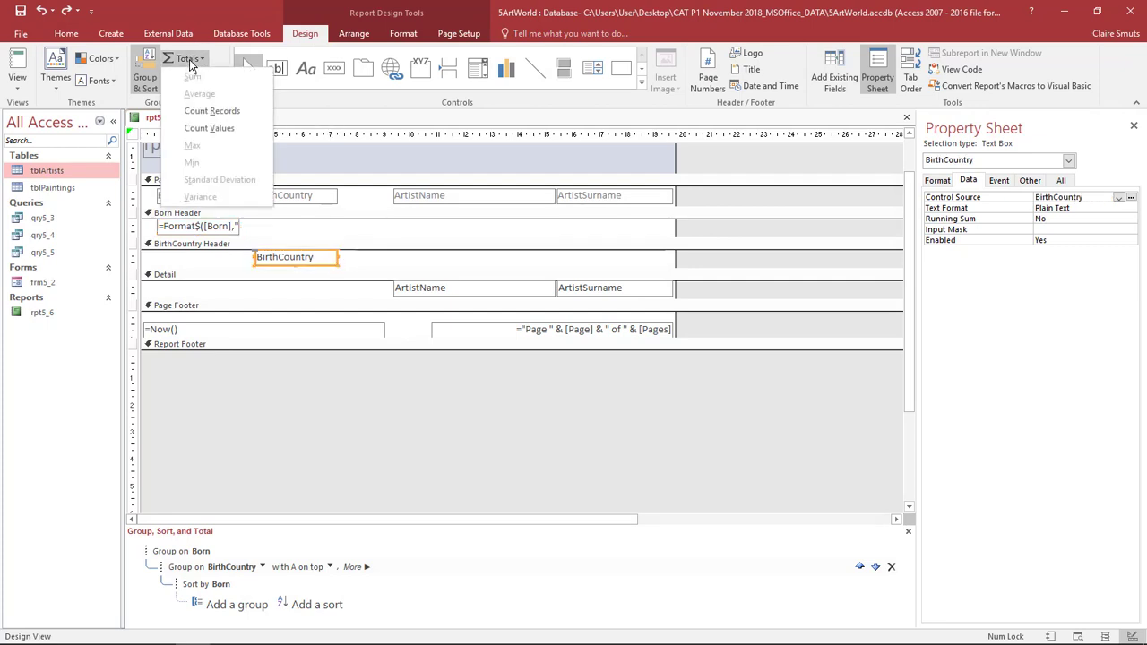
click(404, 265)
click(578, 291)
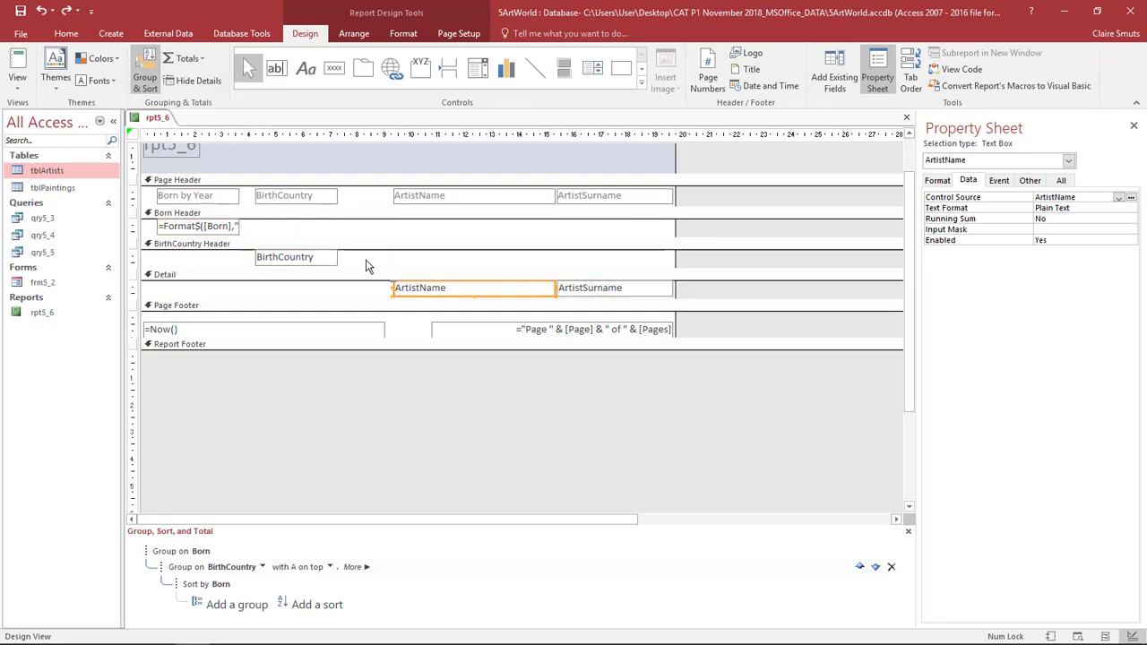
click(325, 259)
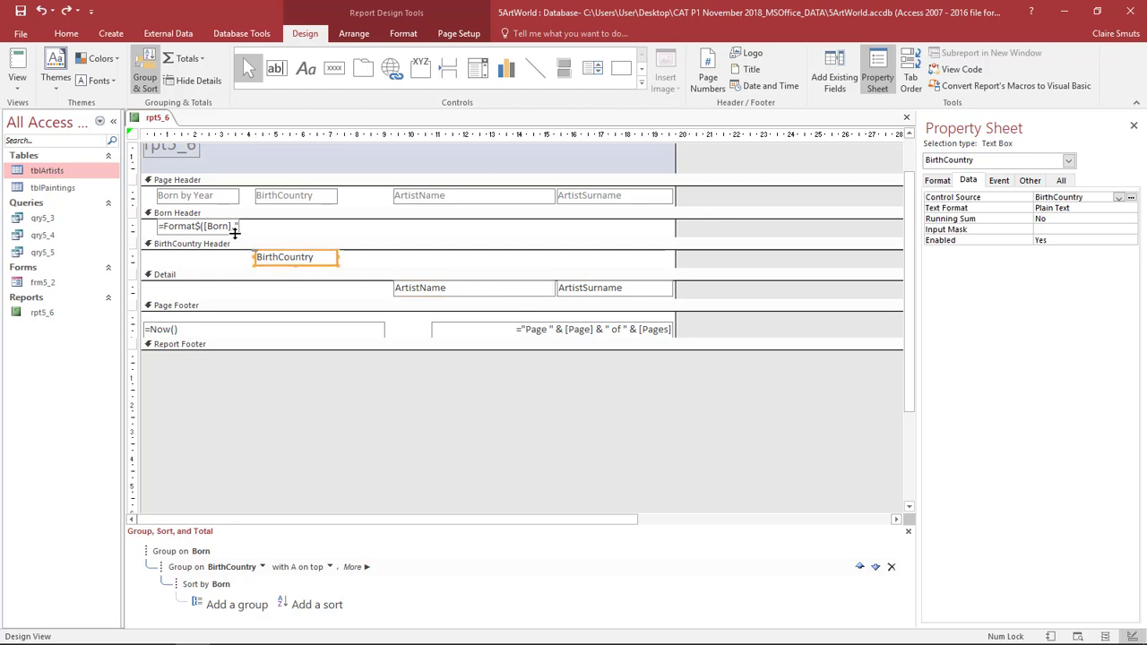
click(235, 229)
click(186, 57)
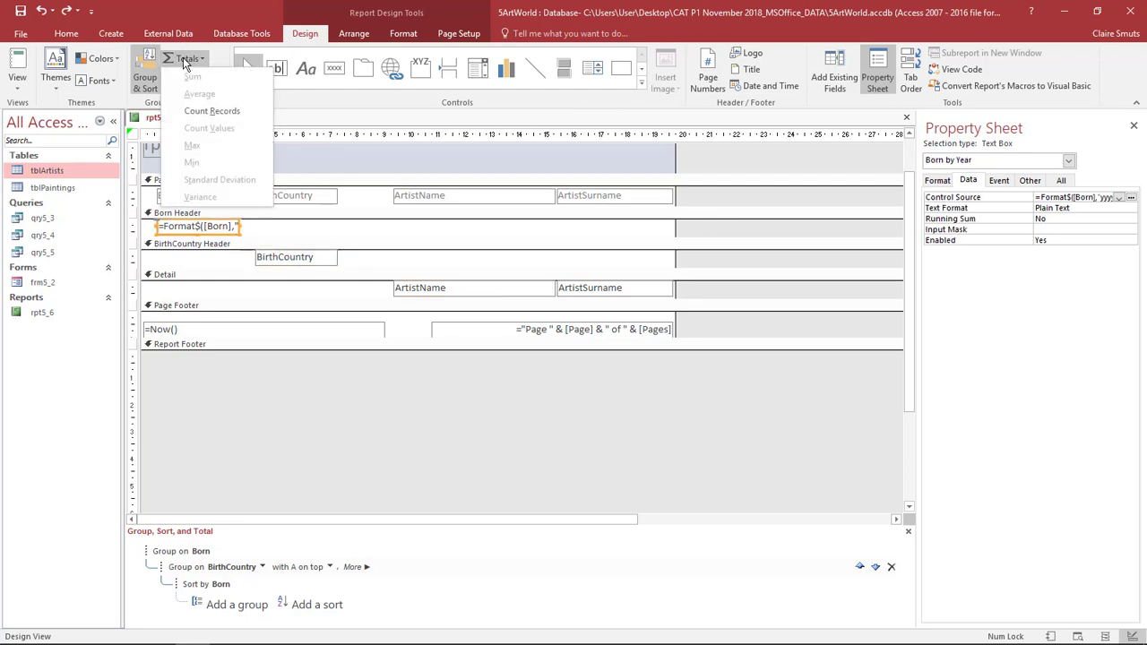
click(290, 230)
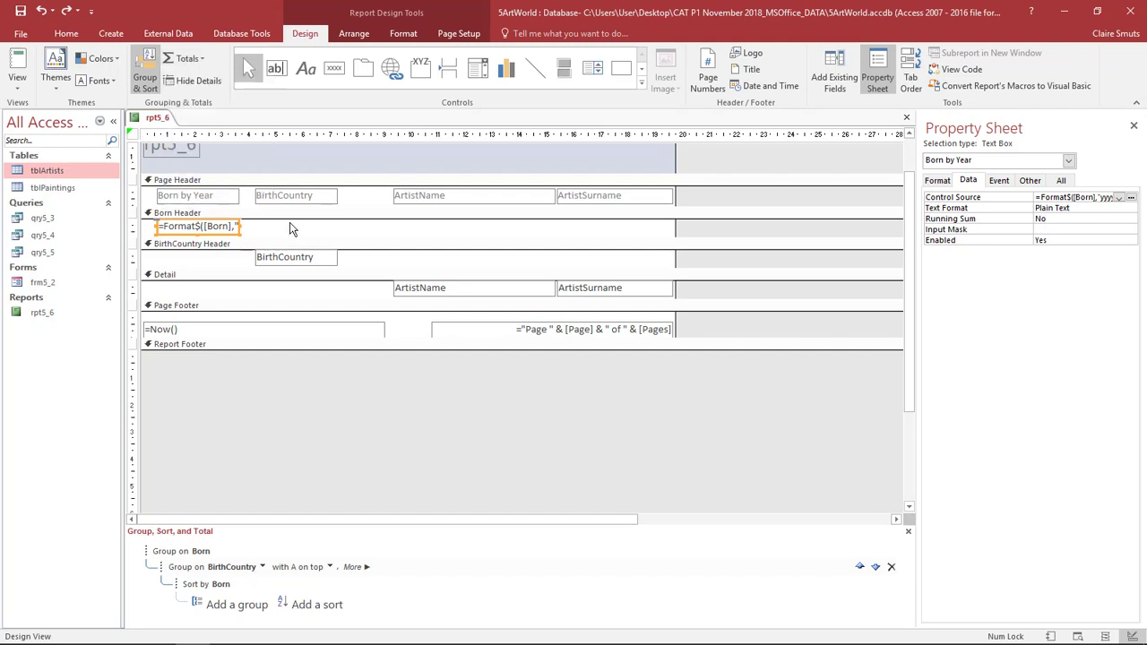